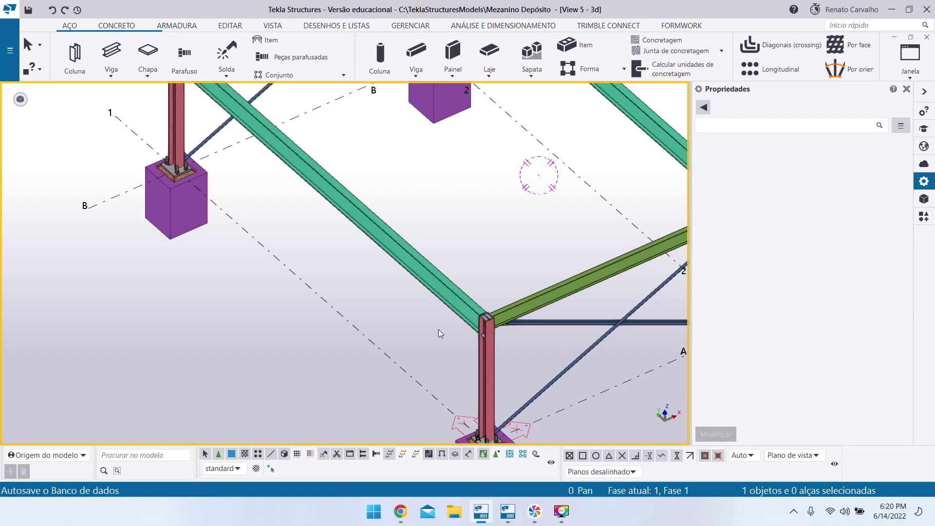
scroll(341, 321, down, 3)
scroll(360, 326, up, 3)
scroll(368, 326, up, 2)
scroll(373, 315, down, 4)
scroll(380, 312, up, 3)
scroll(536, 273, down, 2)
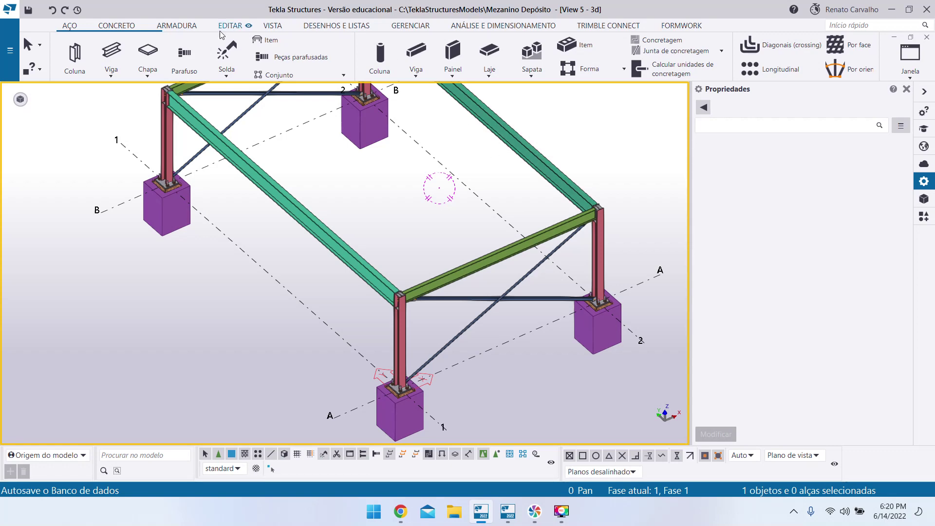
Place a construction point at the centre of the column top at grid intersection A-1, using the any-position point option.
click(230, 26)
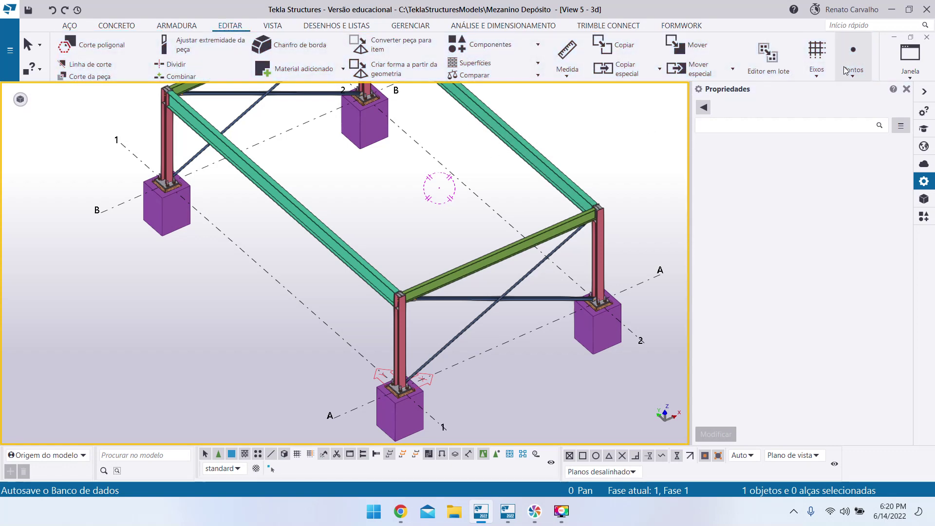
click(853, 68)
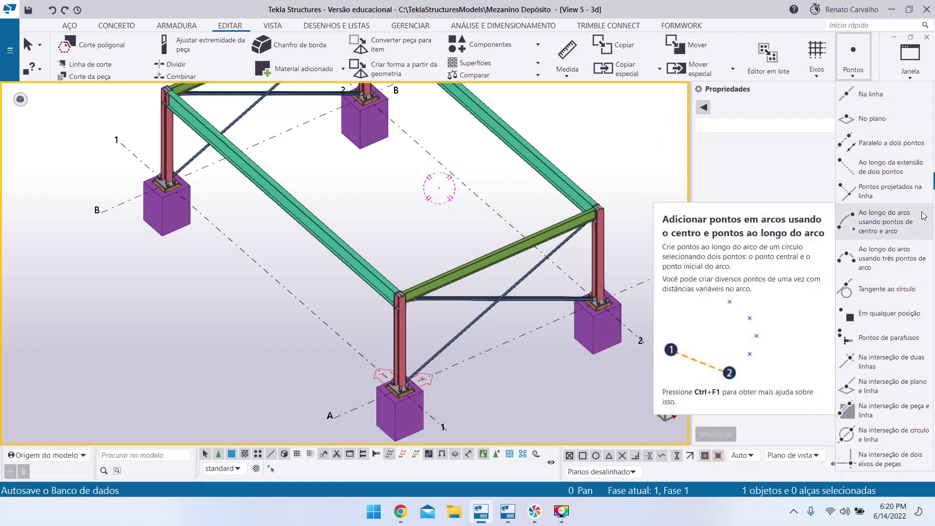
click(882, 321)
scroll(506, 356, up, 2)
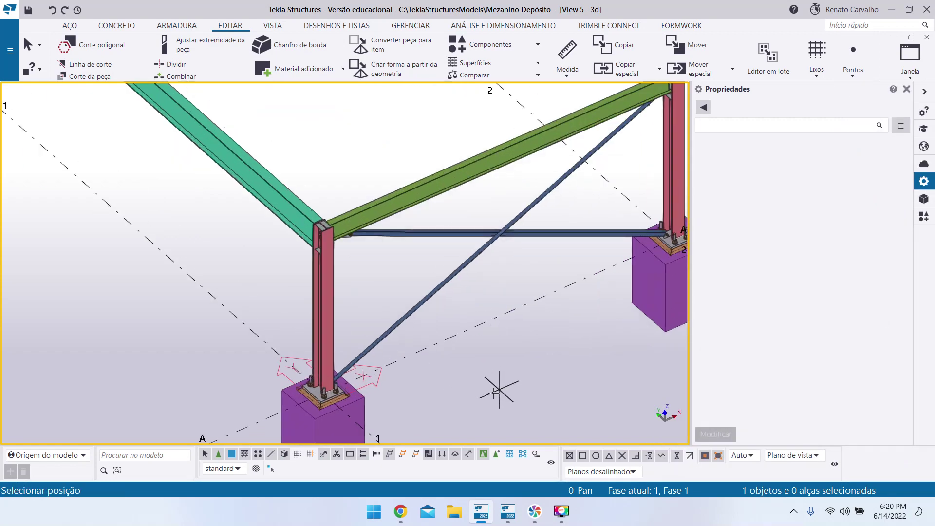
scroll(457, 401, down, 2)
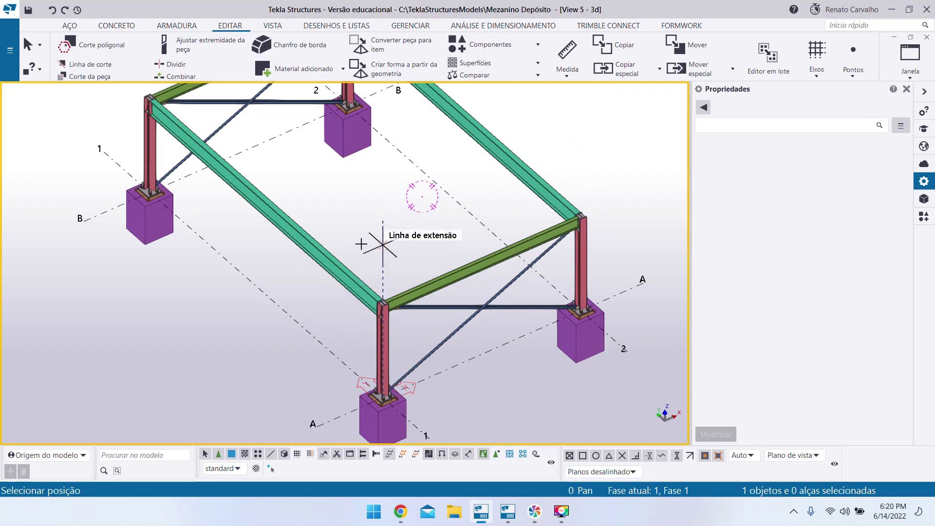
scroll(358, 302, up, 1)
scroll(361, 302, up, 6)
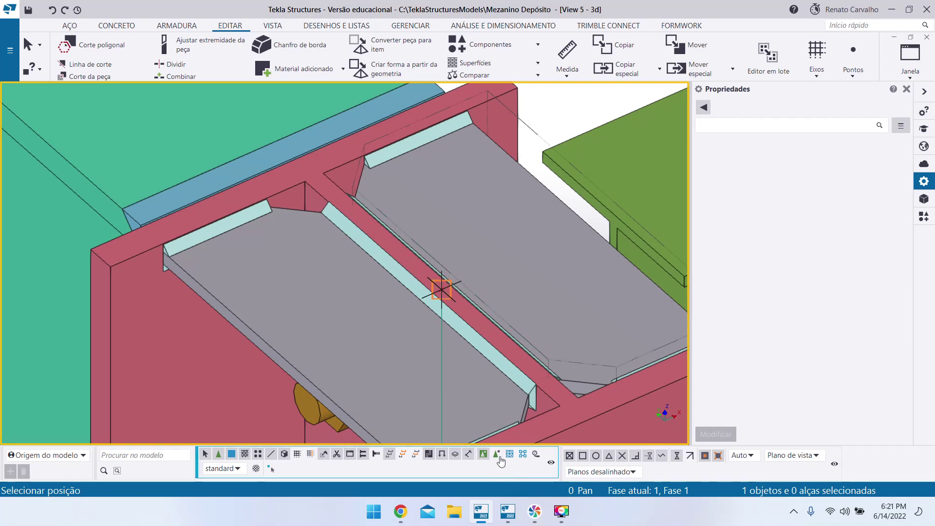
scroll(411, 310, down, 6)
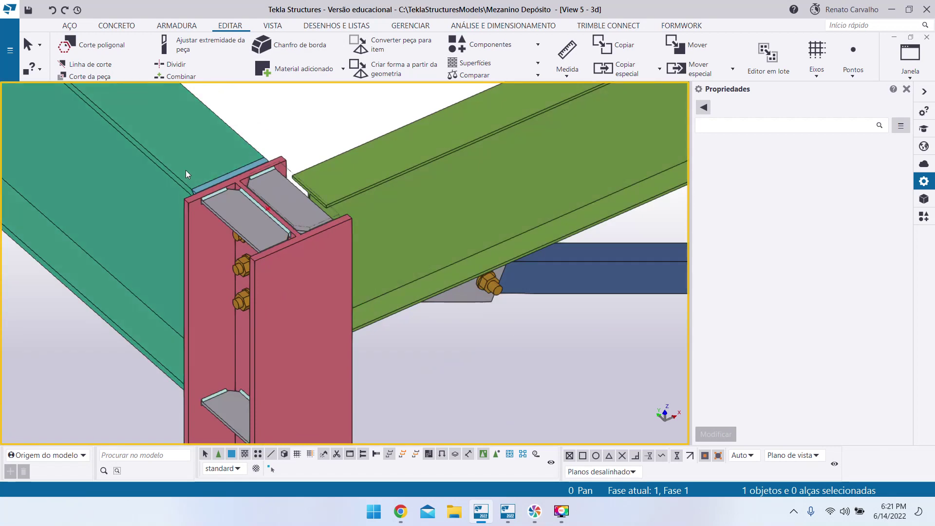
Select the new point on the column top to check its X, Y and Z location, and clear the selection.
scroll(220, 191, up, 5)
click(388, 255)
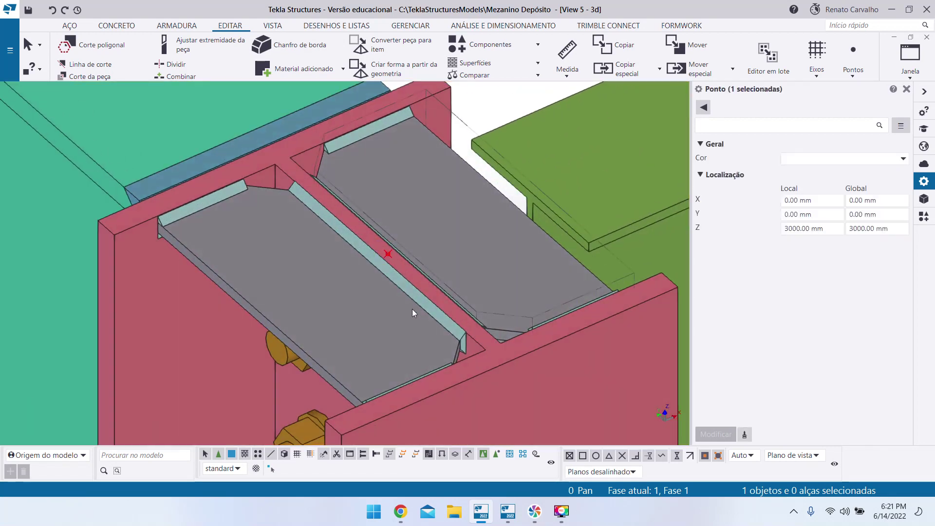
scroll(412, 298, down, 3)
scroll(410, 279, down, 5)
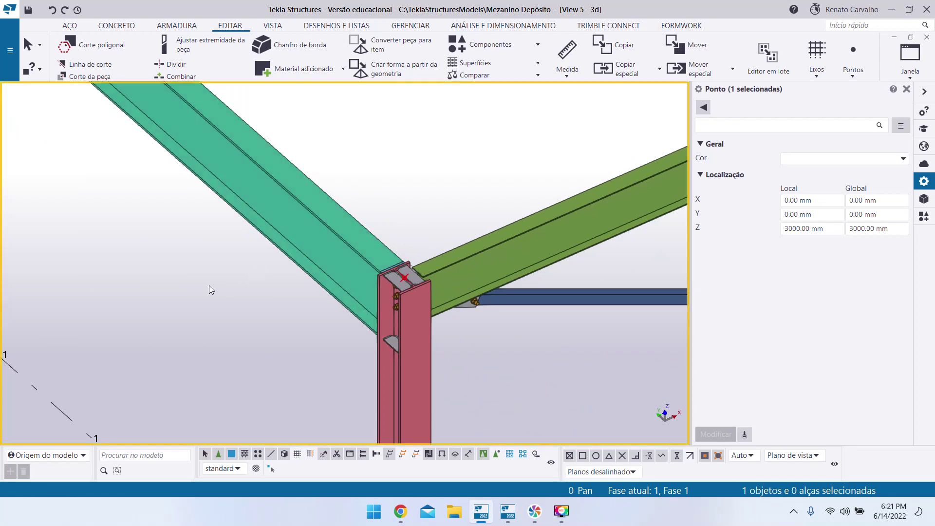
click(209, 286)
Examine the 3D view's object visibility list for the setting that shows or hides points.
mouse_move(20, 100)
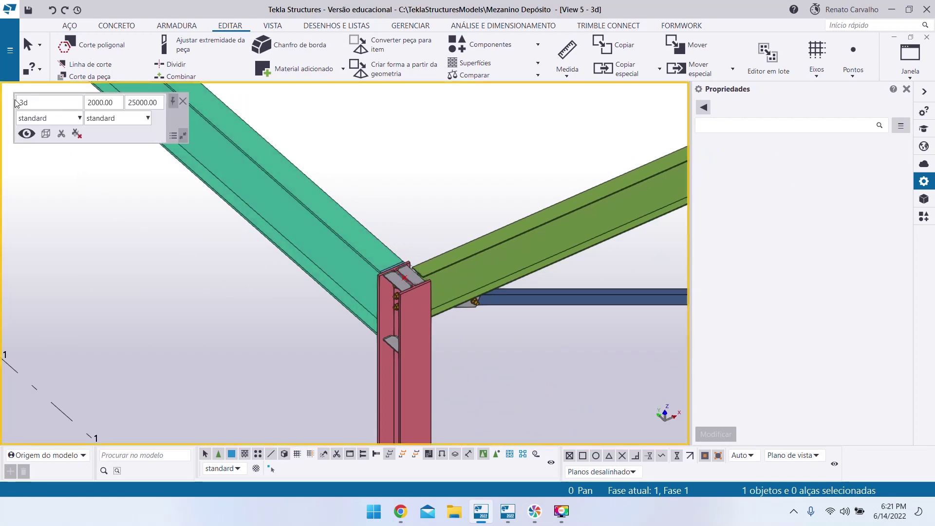
click(26, 134)
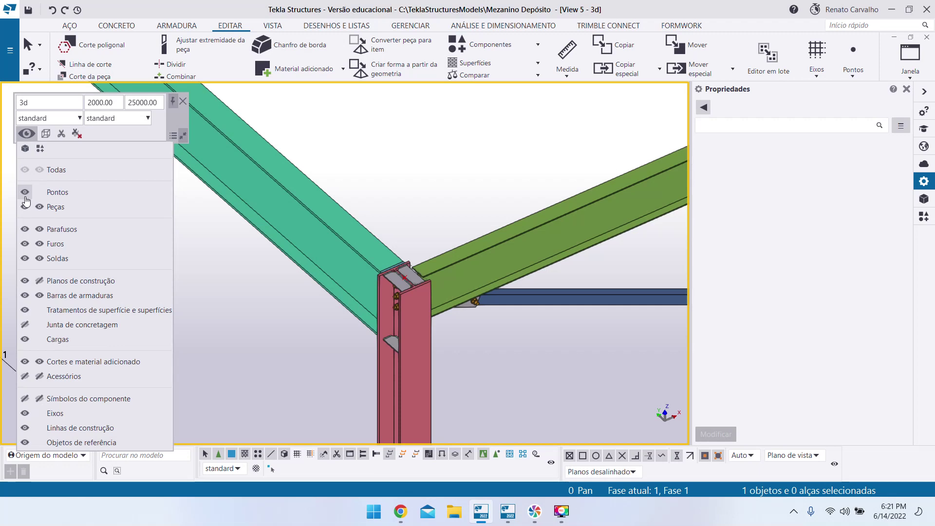
scroll(258, 273, down, 3)
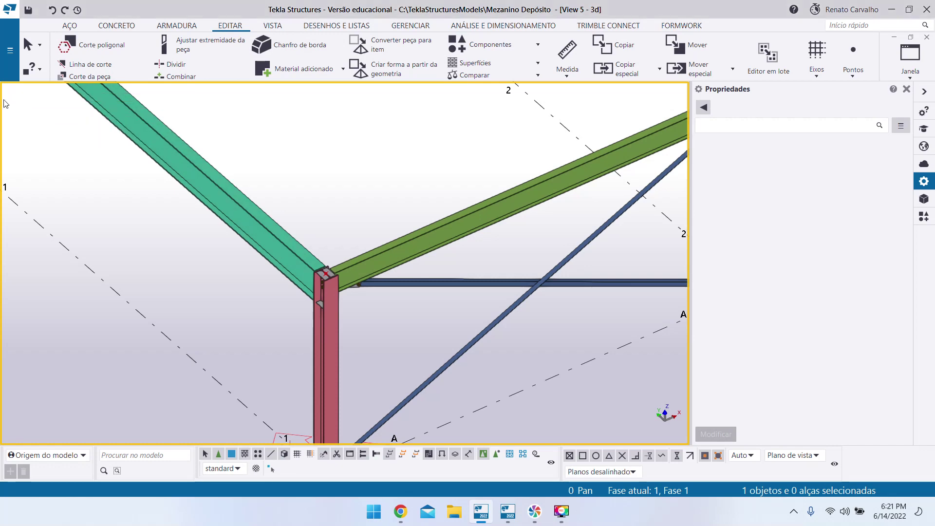
scroll(152, 281, down, 5)
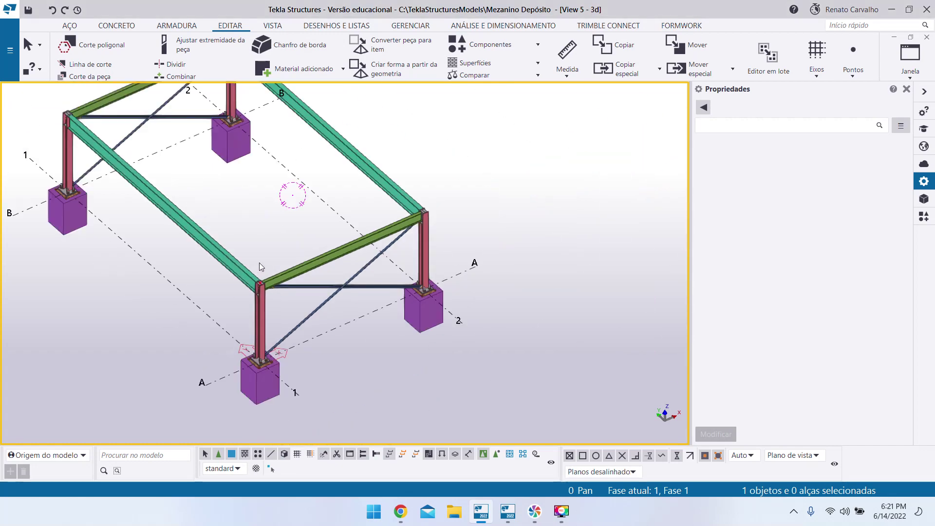
Check in the view's display settings that points are enabled for the model, and accept the settings.
double_click(418, 182)
click(340, 266)
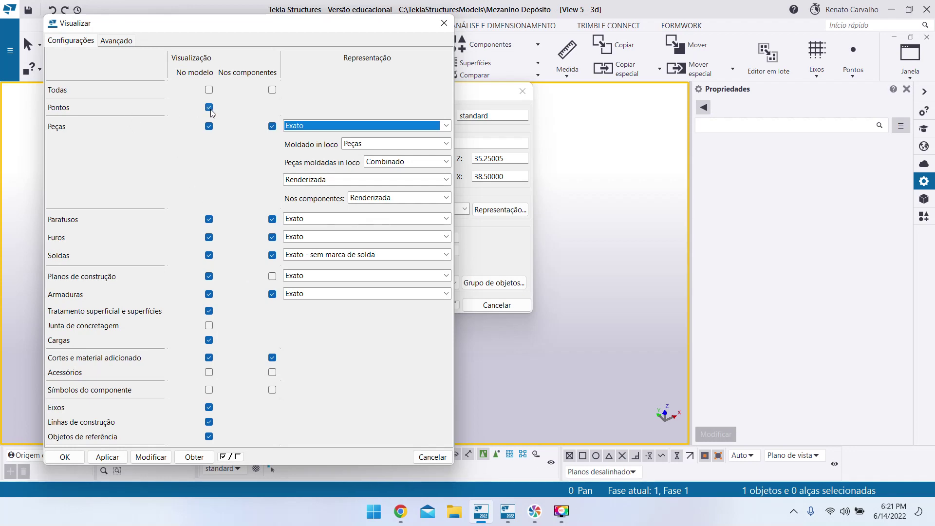
click(64, 457)
click(202, 305)
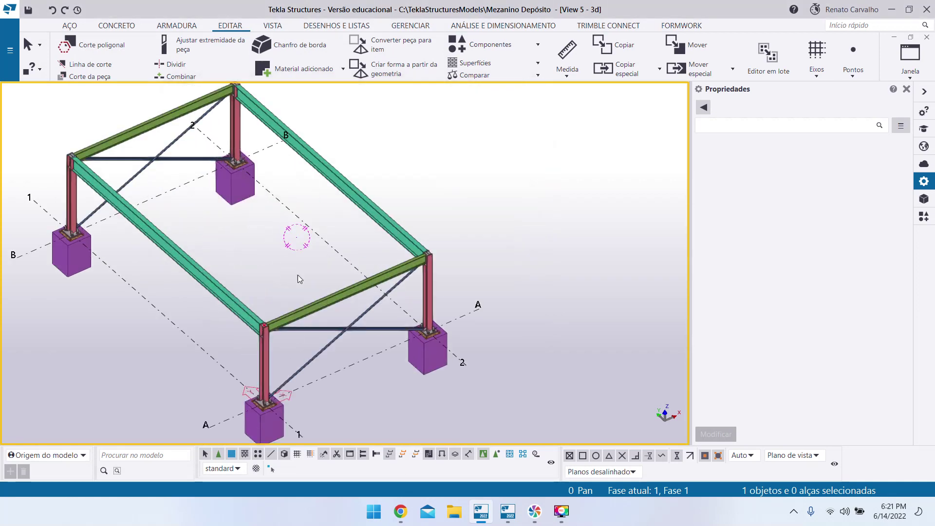
Set up a linear move of the column-top point with dY 2500.00 enabled and dX and dZ disabled.
scroll(288, 272, down, 2)
scroll(370, 292, up, 6)
scroll(416, 289, up, 4)
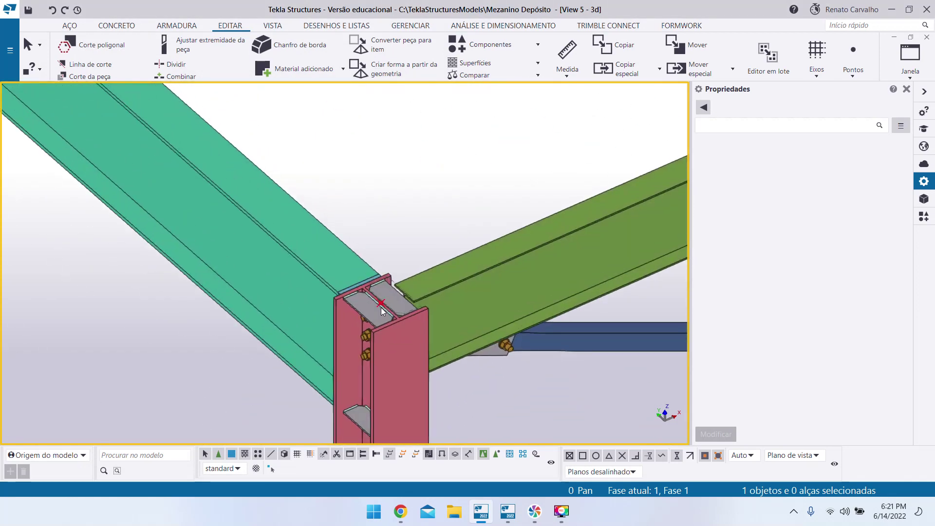
scroll(381, 308, down, 3)
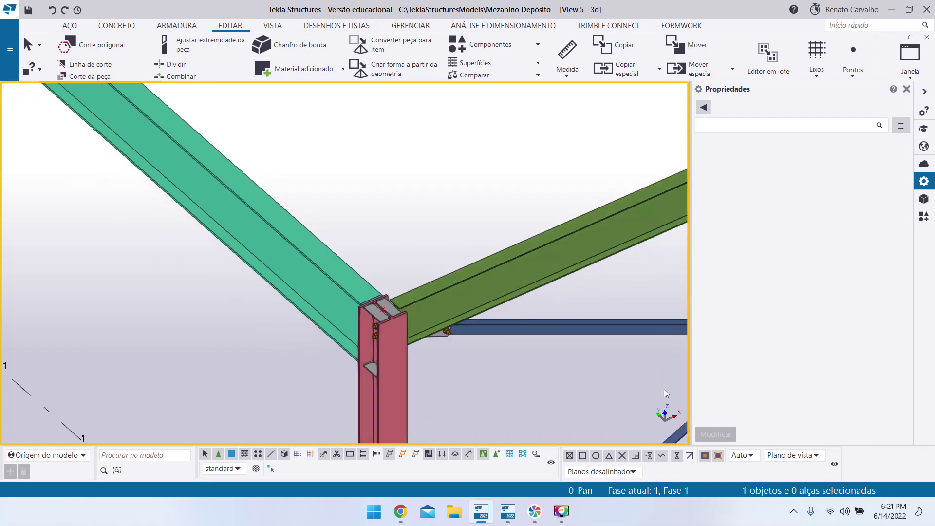
scroll(411, 291, up, 8)
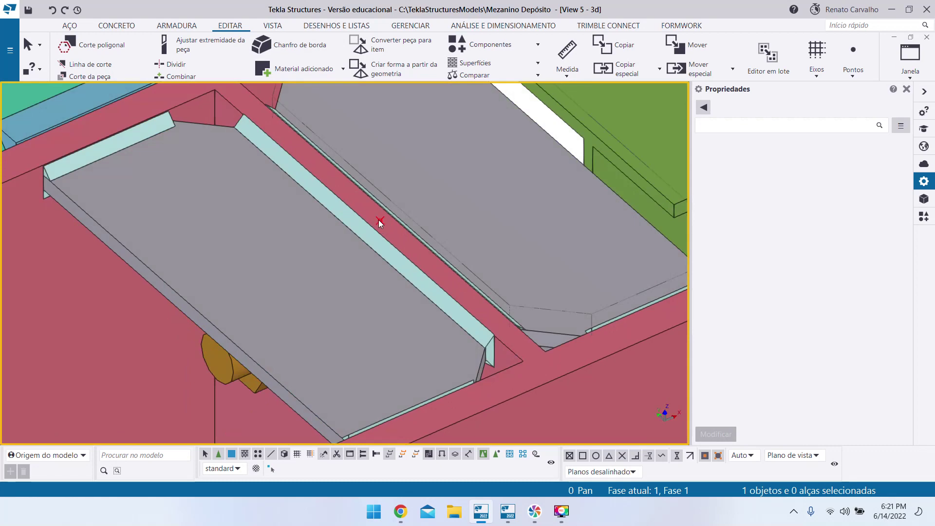
click(380, 220)
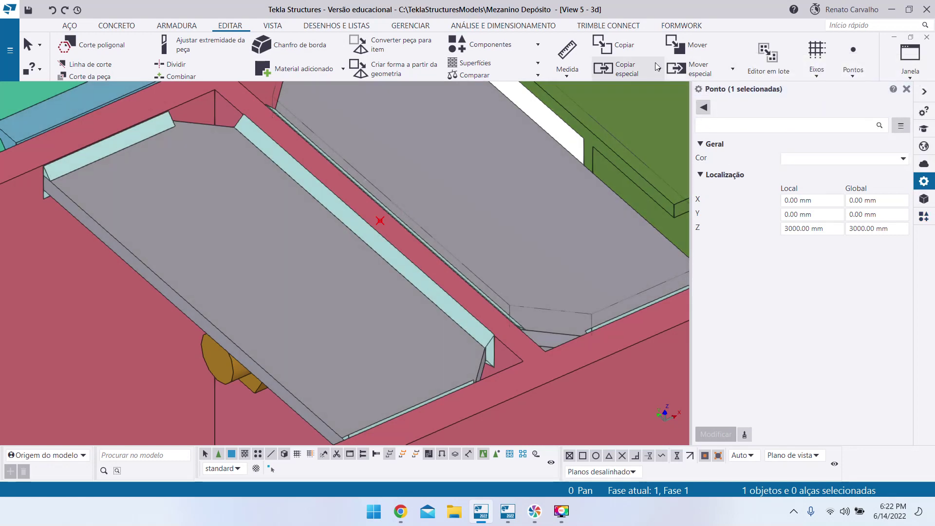
click(698, 68)
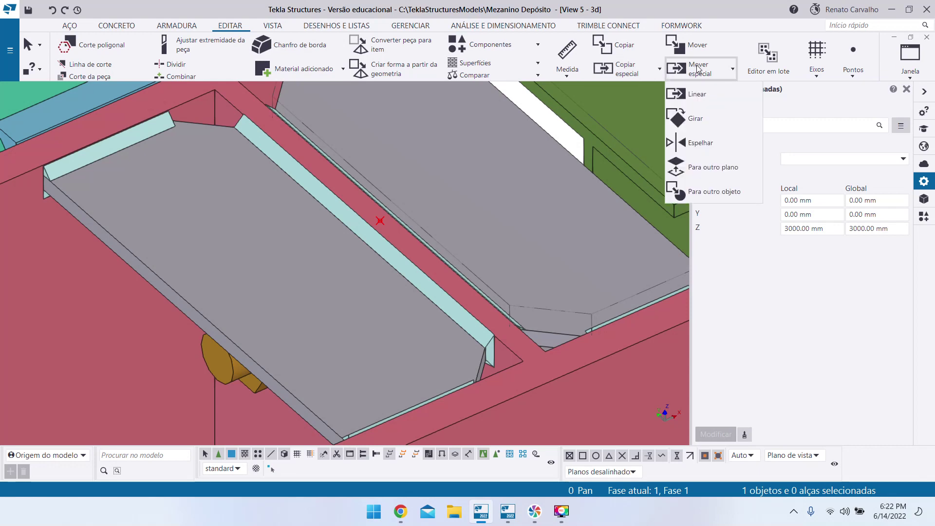
click(697, 94)
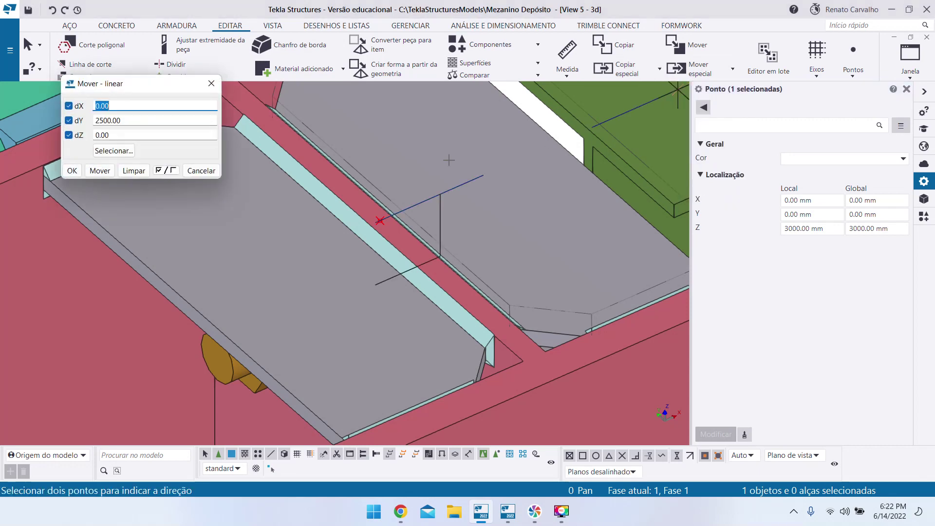
click(95, 121)
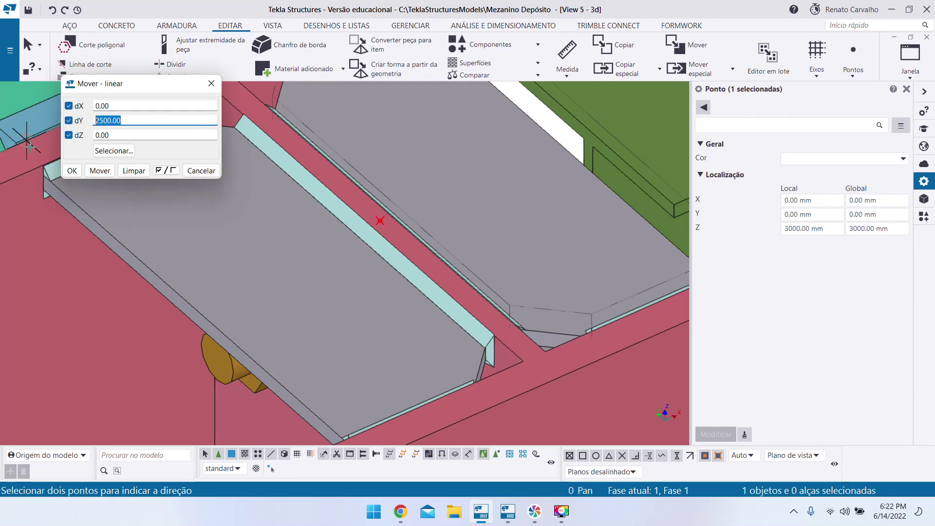
scroll(103, 193, down, 5)
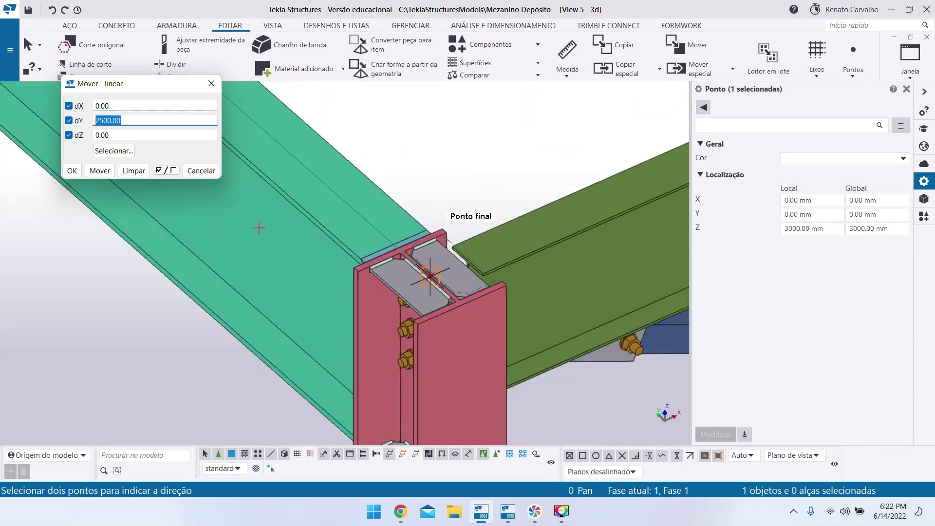
double_click(116, 121)
drag(120, 105, 53, 103)
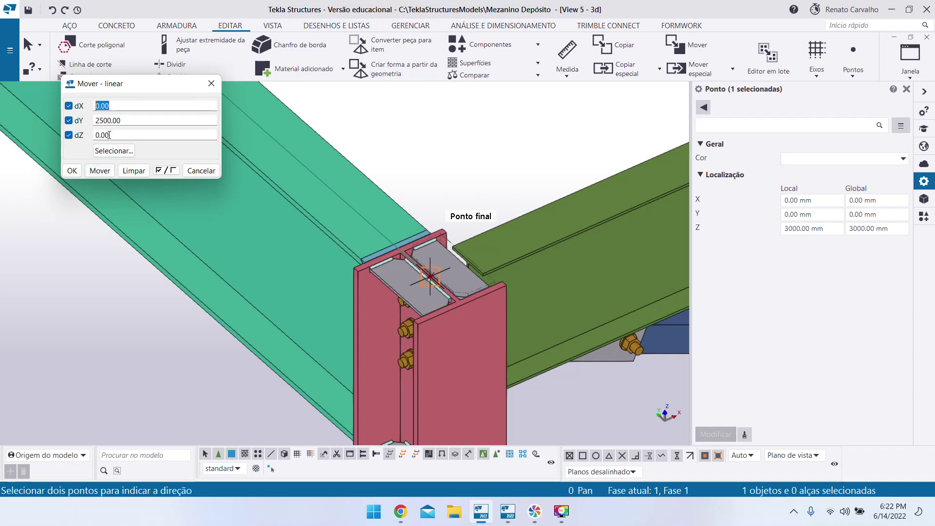
drag(121, 106, 91, 111)
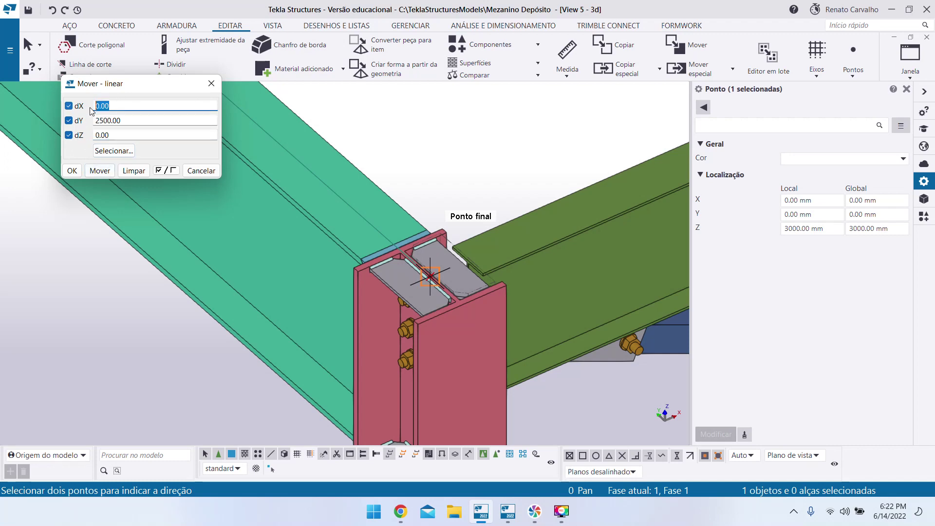
click(70, 136)
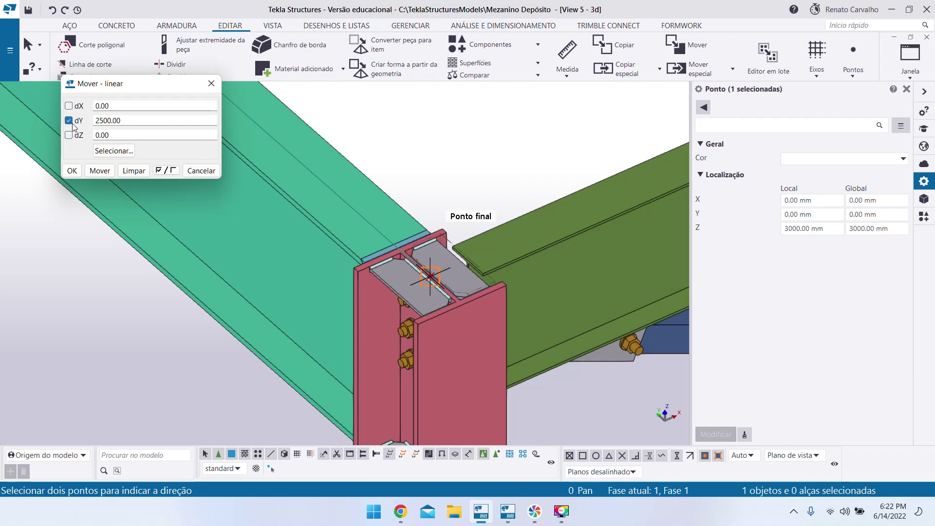
Move the point 2500 mm along Y onto the beam on grid line 1 and close the linear move dialog.
scroll(133, 207, down, 4)
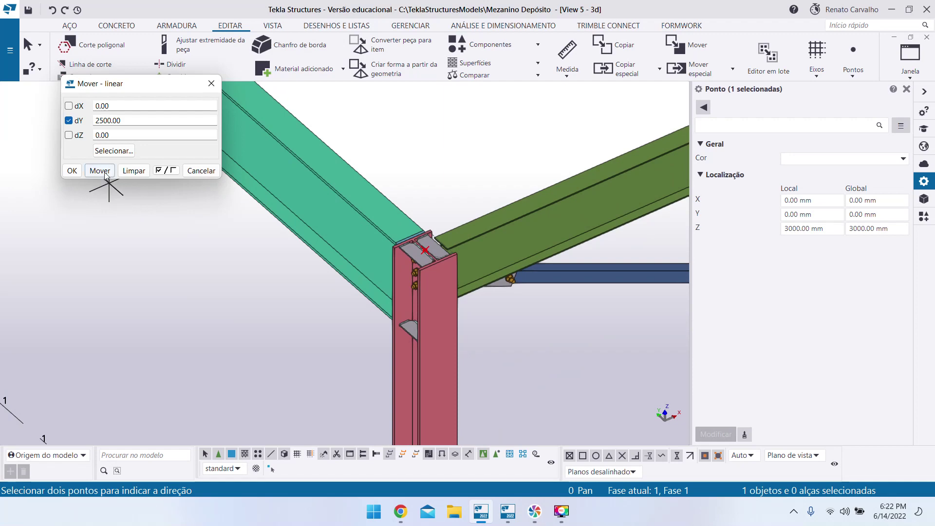
scroll(396, 317, down, 4)
scroll(366, 237, up, 6)
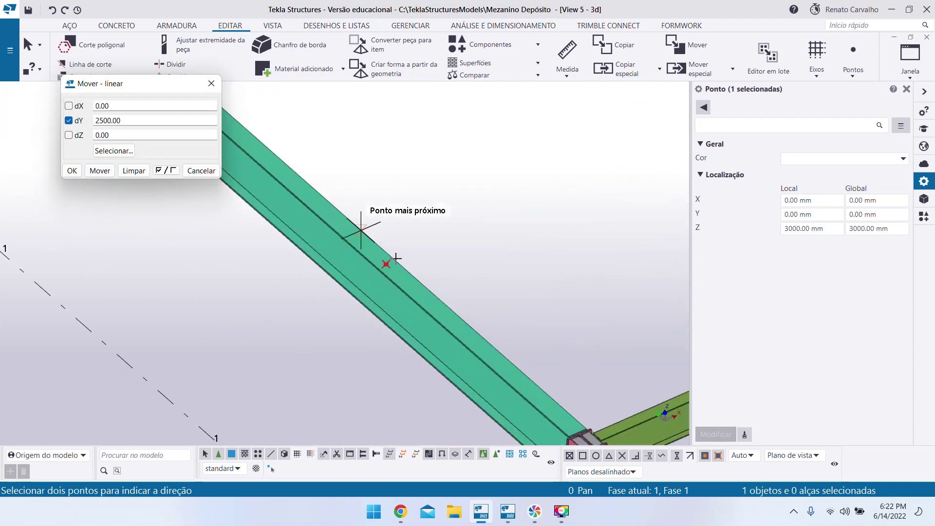
scroll(366, 237, up, 3)
scroll(334, 171, down, 5)
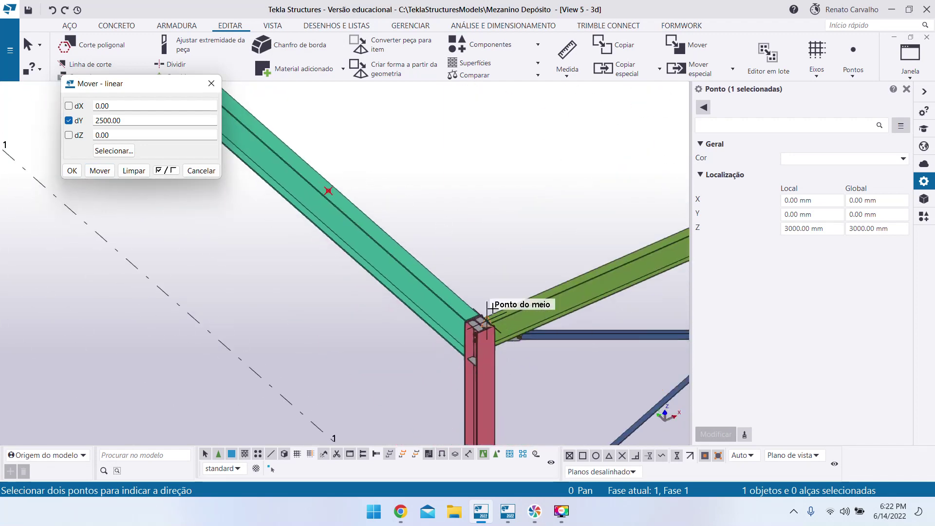
click(211, 83)
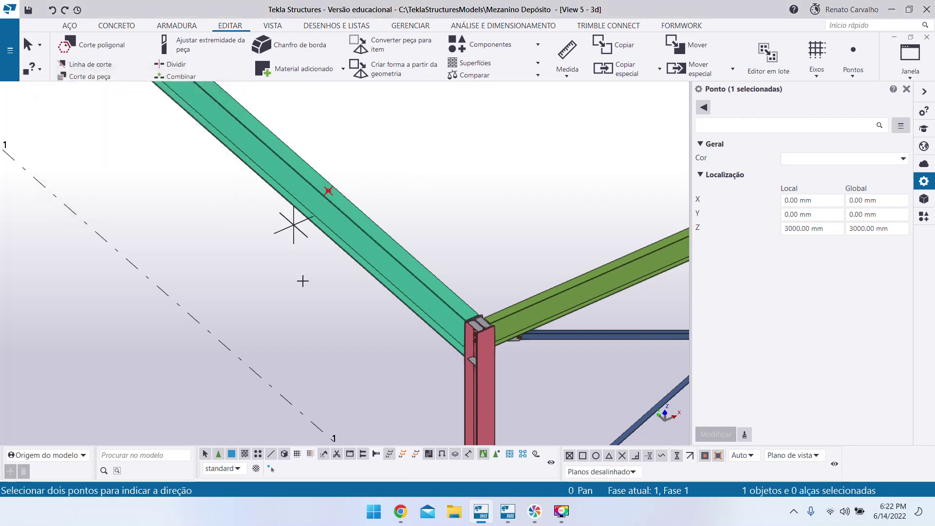
Copy the point linearly 2500 mm along Y on the grid line 1 beam, with dX and dZ disabled.
scroll(302, 281, down, 5)
scroll(299, 307, up, 3)
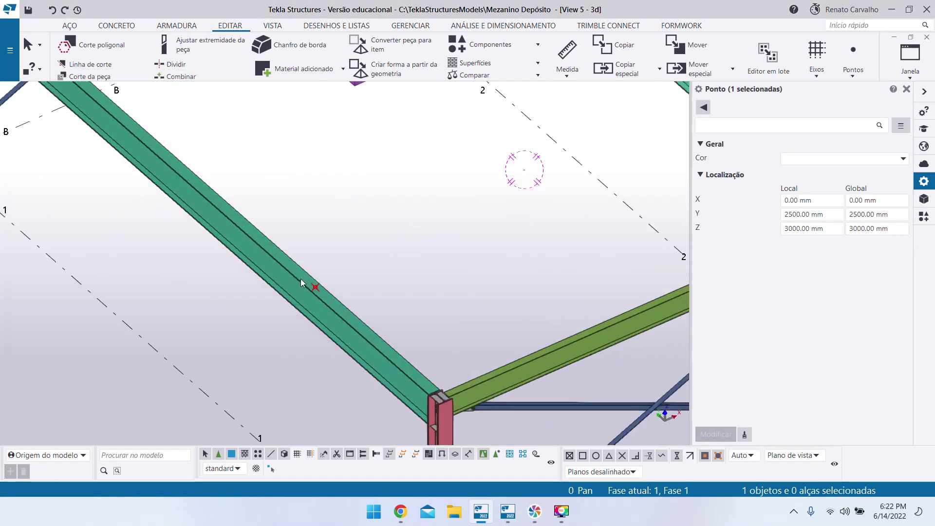
scroll(301, 275, up, 2)
scroll(334, 304, down, 4)
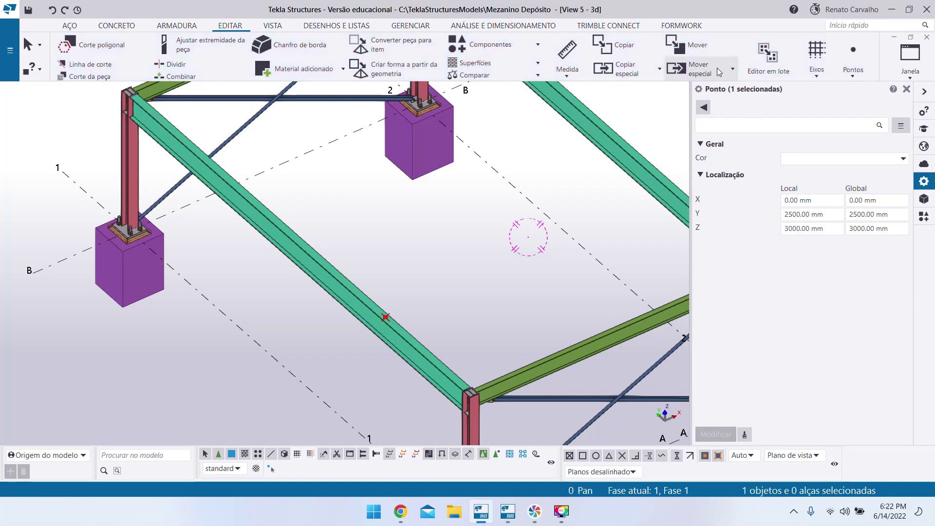
scroll(361, 304, up, 5)
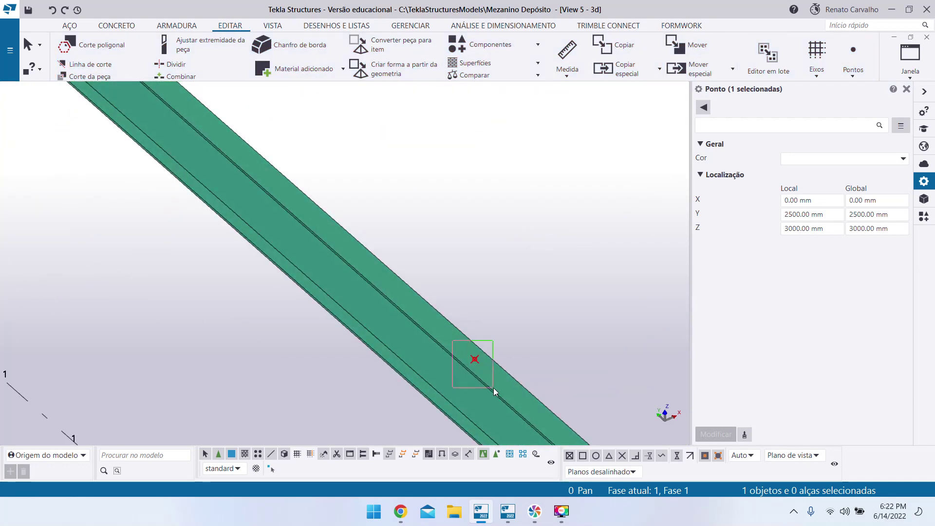
scroll(262, 245, down, 5)
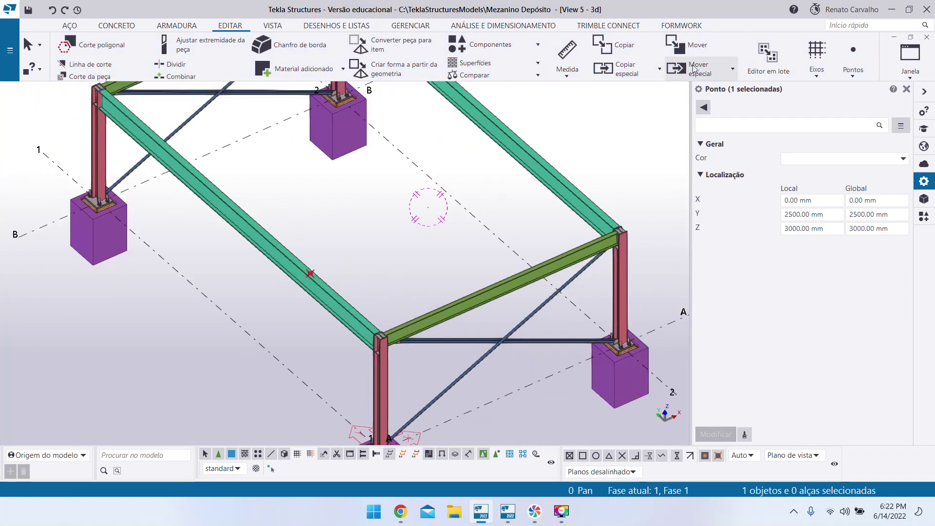
click(633, 71)
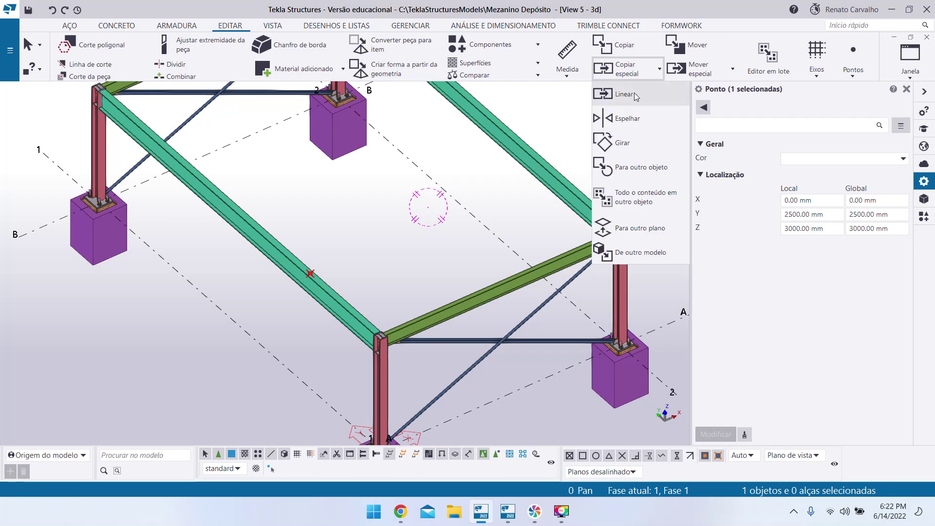
click(625, 94)
scroll(336, 312, up, 3)
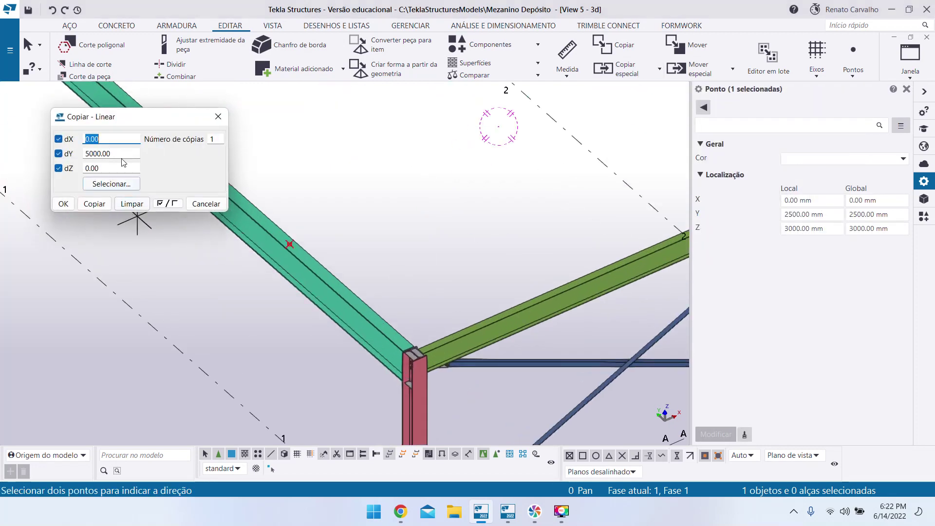
key(Tab)
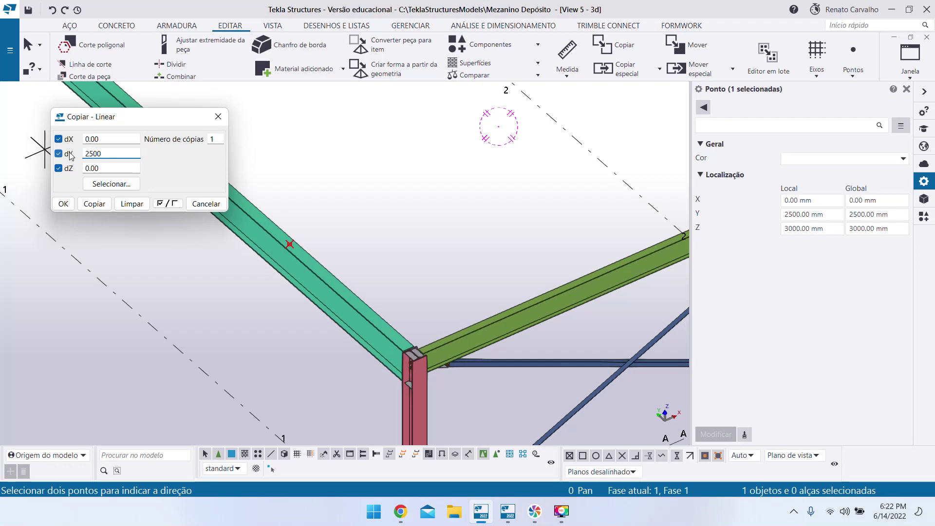
click(58, 139)
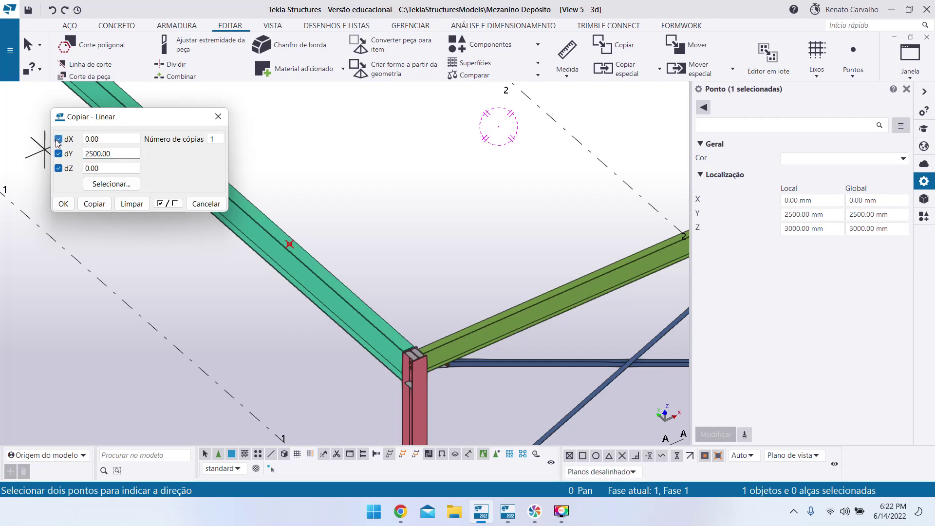
click(59, 168)
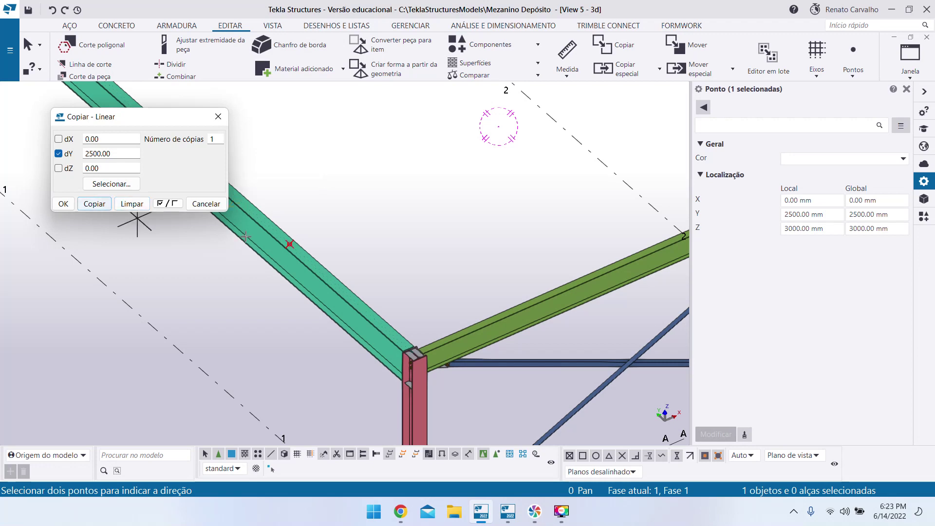
Make another linear copy of the point 5000 mm along Y on the same beam and close the copy dialog.
scroll(479, 263, down, 5)
scroll(401, 311, up, 5)
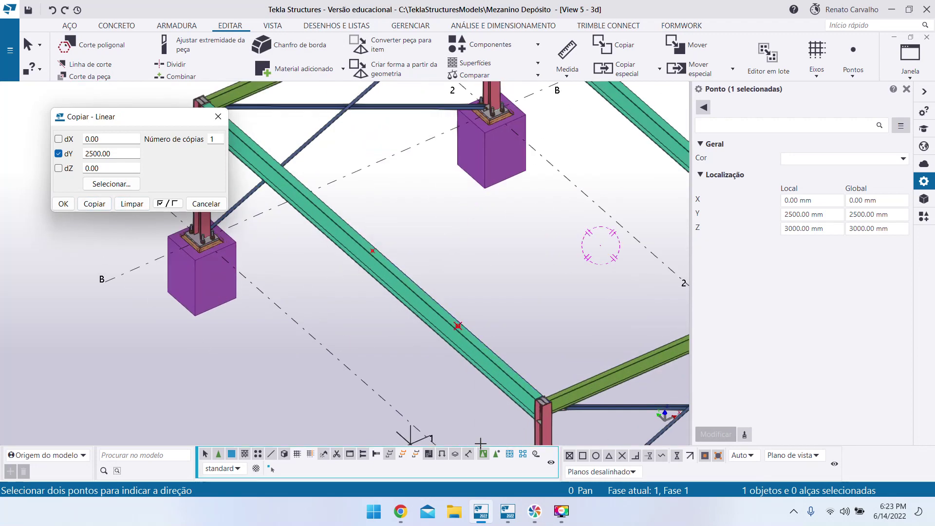
double_click(106, 154)
text(5000)
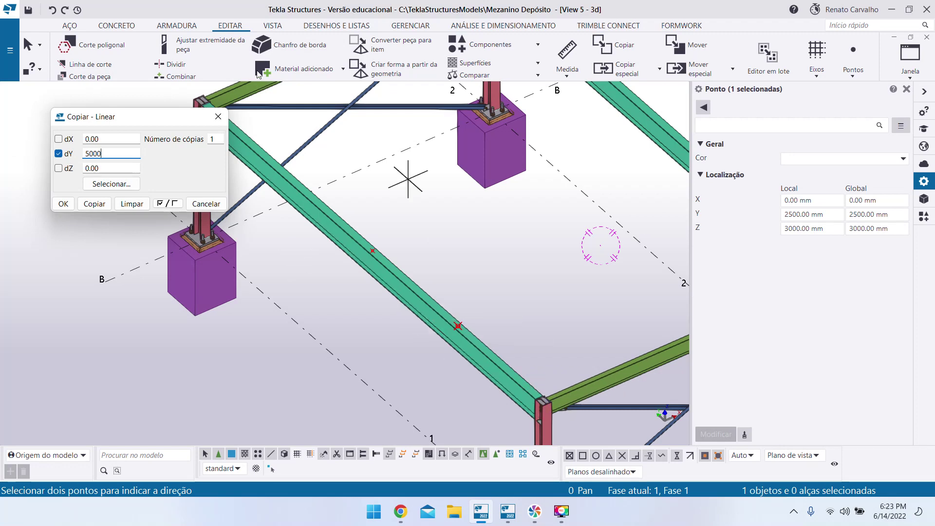
click(222, 120)
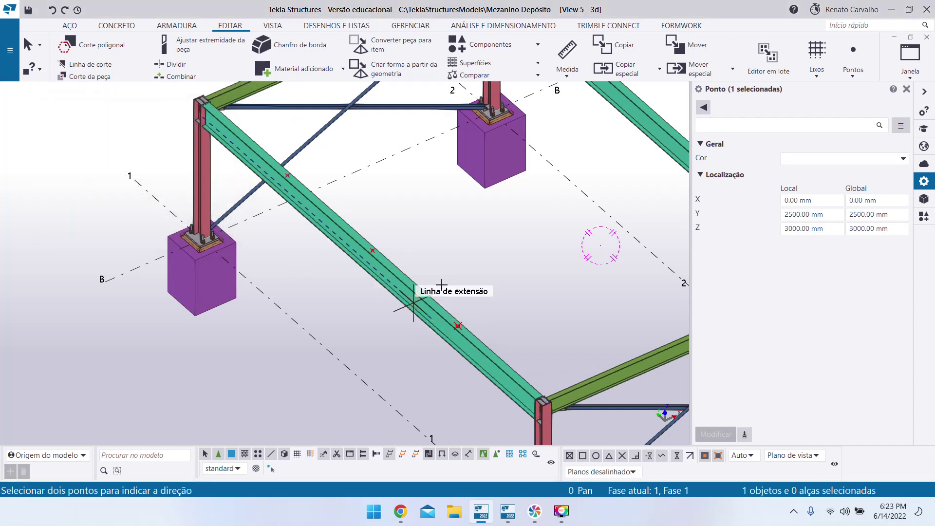
Measure the distance from the farthest copied point to the column top at grid intersection B-1, without placing a dimension.
scroll(283, 259, down, 5)
scroll(290, 219, up, 3)
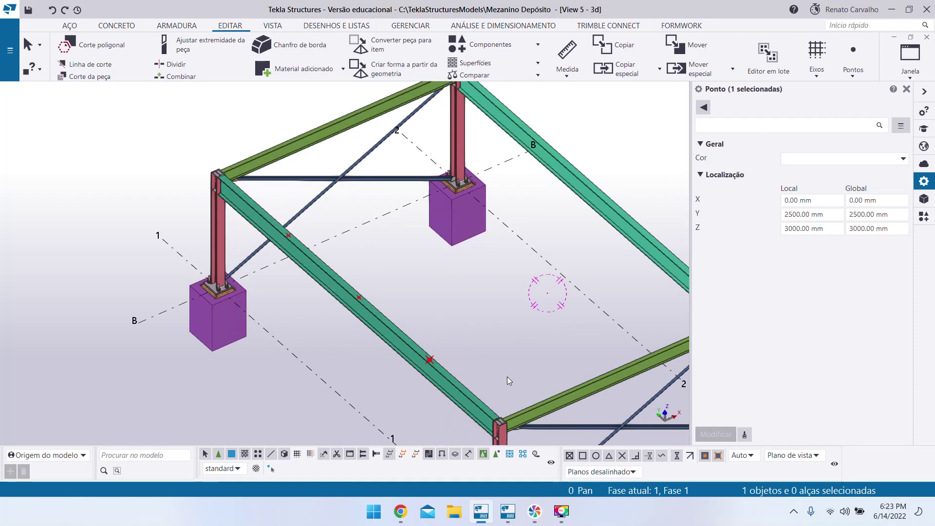
scroll(463, 265, down, 3)
scroll(396, 232, up, 5)
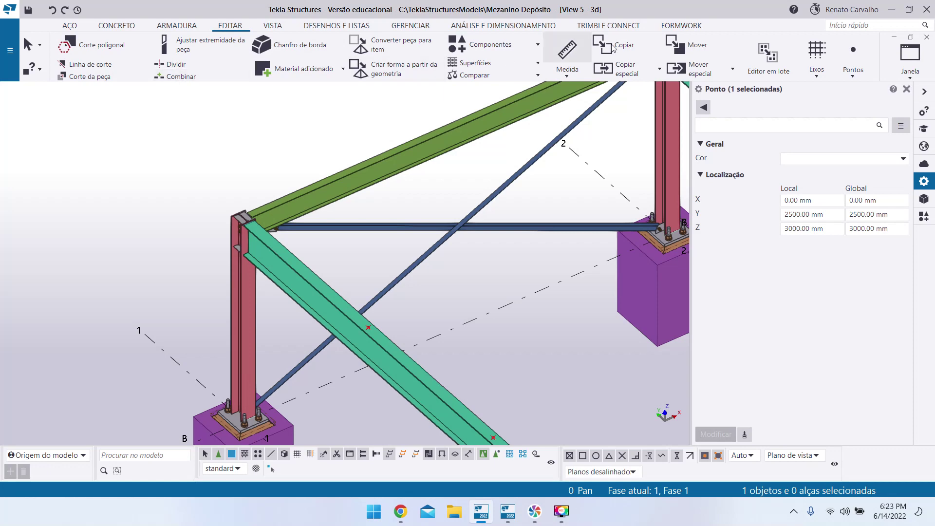
click(568, 51)
scroll(423, 313, up, 3)
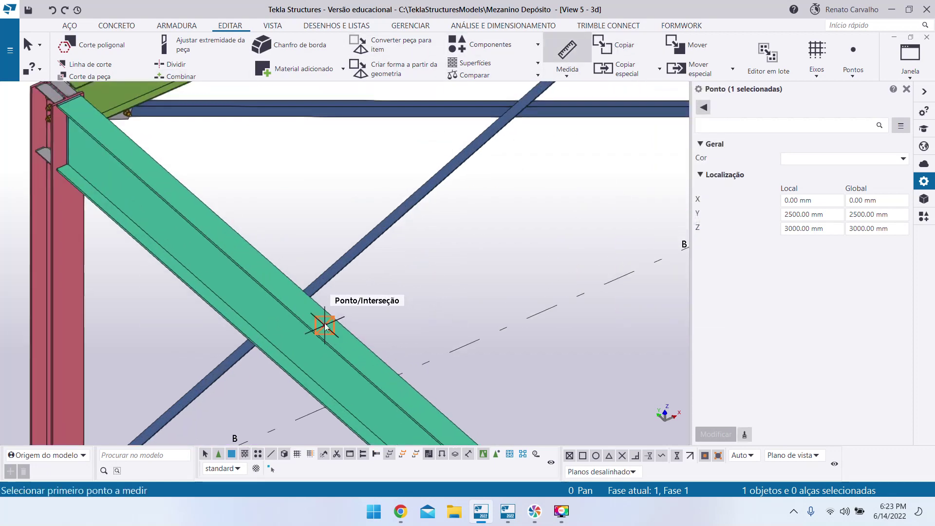
click(325, 327)
scroll(325, 328, down, 3)
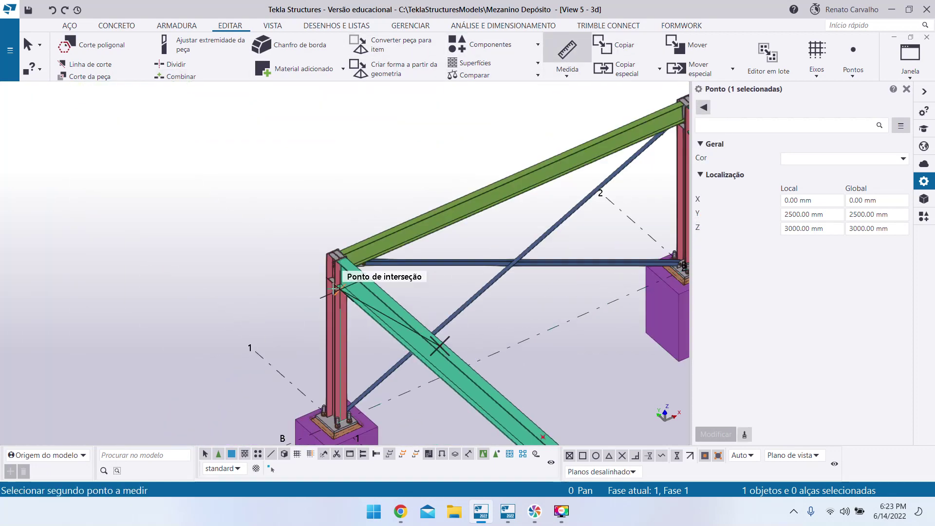
click(336, 253)
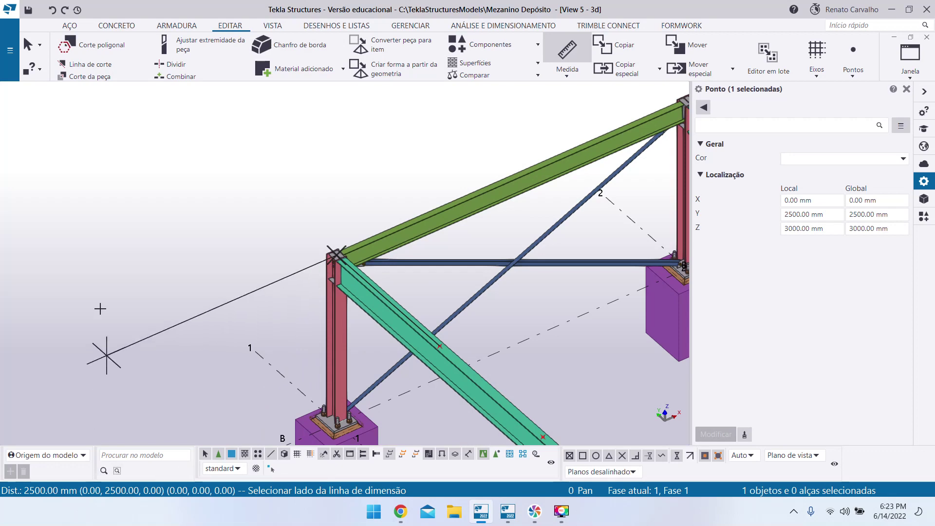
scroll(131, 171, down, 4)
key(Escape)
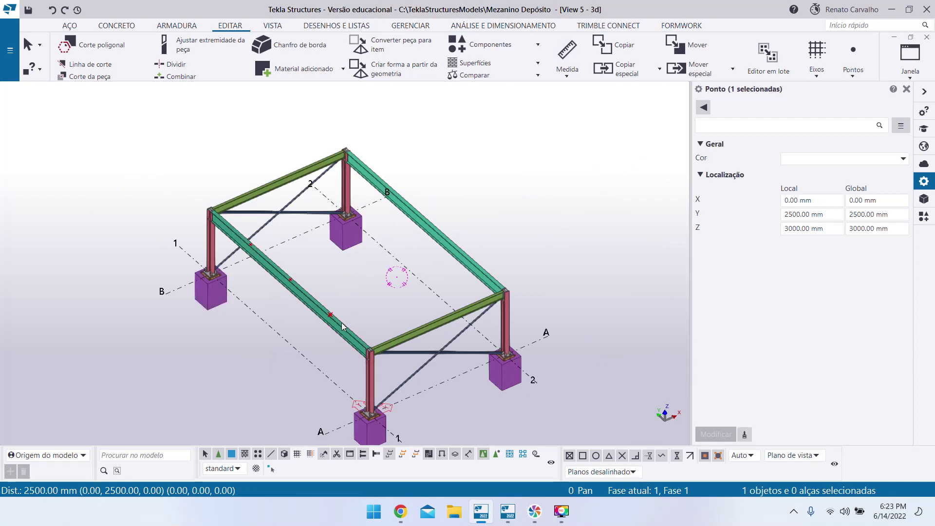
Start a new steel beam and open the profile catalogue for its profile property.
scroll(334, 320, up, 3)
scroll(244, 305, down, 4)
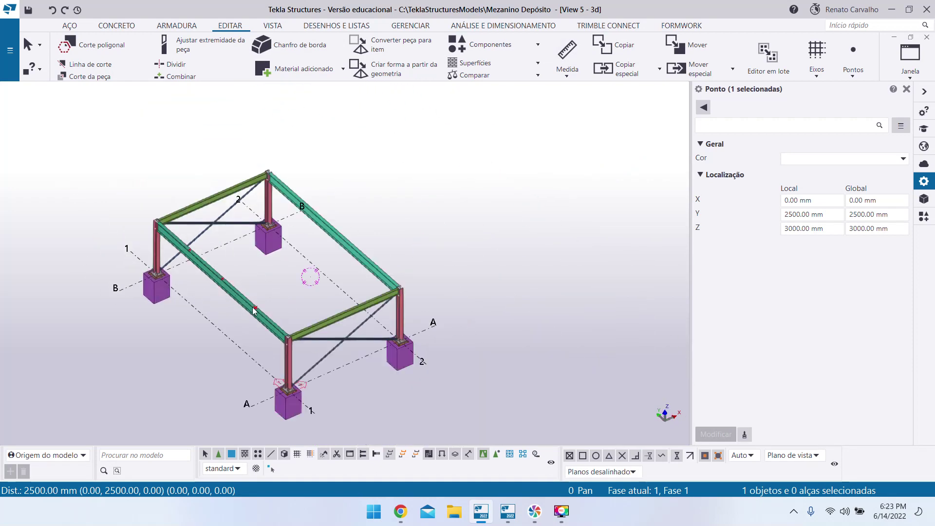
scroll(268, 306, up, 3)
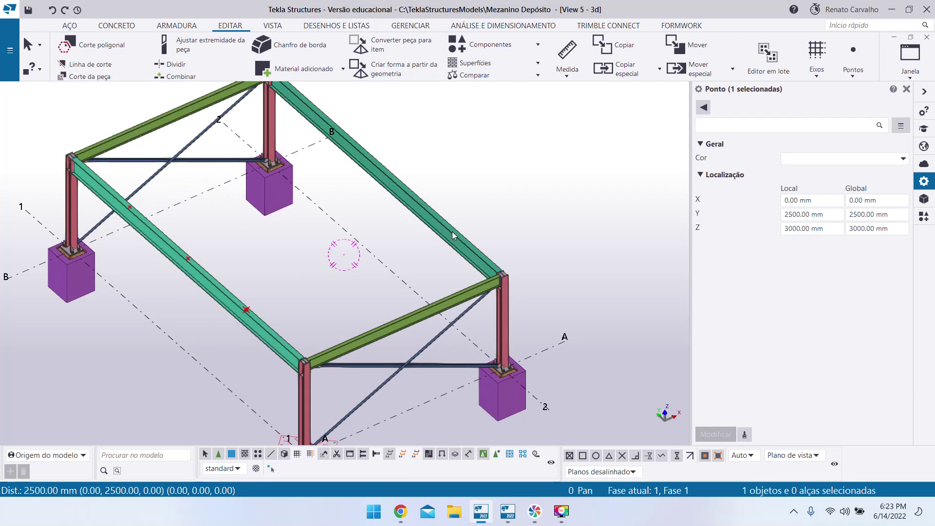
scroll(455, 239, down, 2)
click(70, 26)
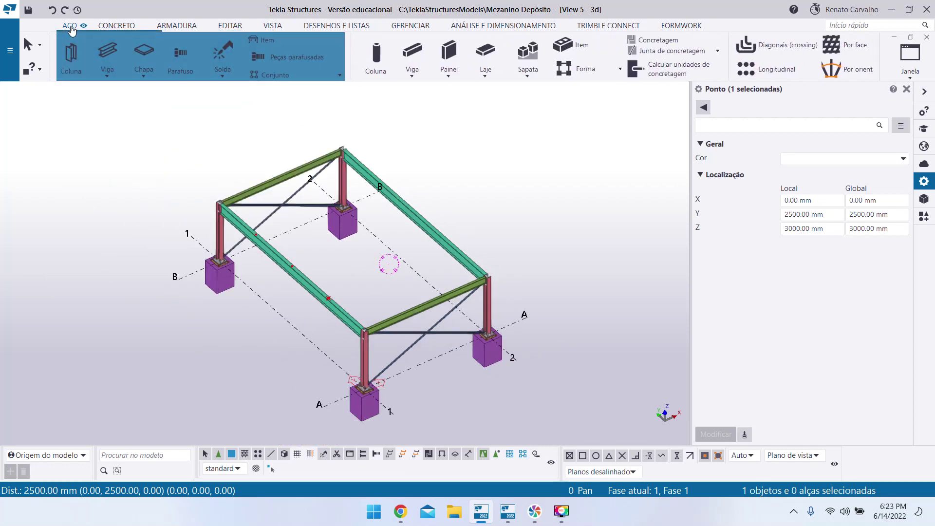
click(111, 53)
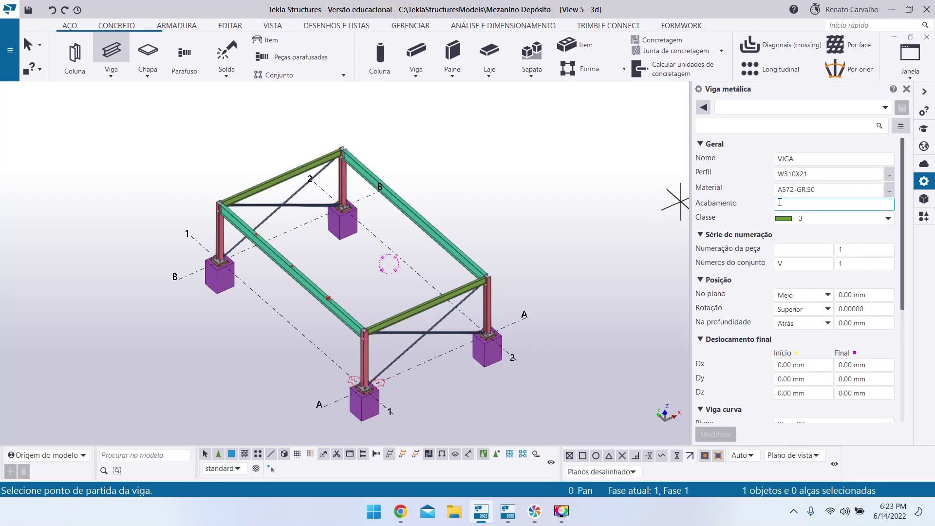
scroll(545, 281, down, 4)
scroll(450, 293, up, 8)
scroll(287, 316, down, 5)
scroll(361, 284, up, 3)
scroll(438, 228, down, 3)
click(818, 174)
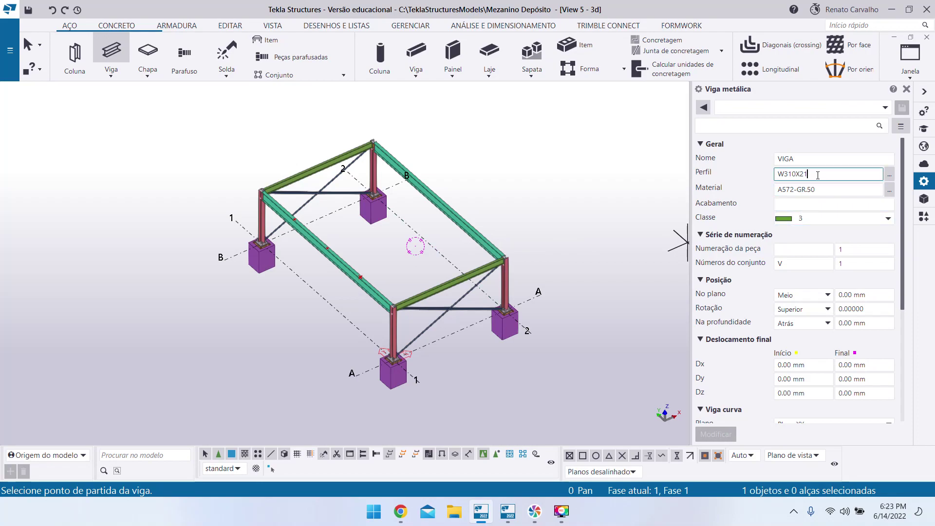
click(890, 176)
Switch to the project PDF in Chrome, look up the wall-panel end-support beam profile on page 160, and return to Tekla Structures.
click(394, 517)
scroll(562, 320, down, 20)
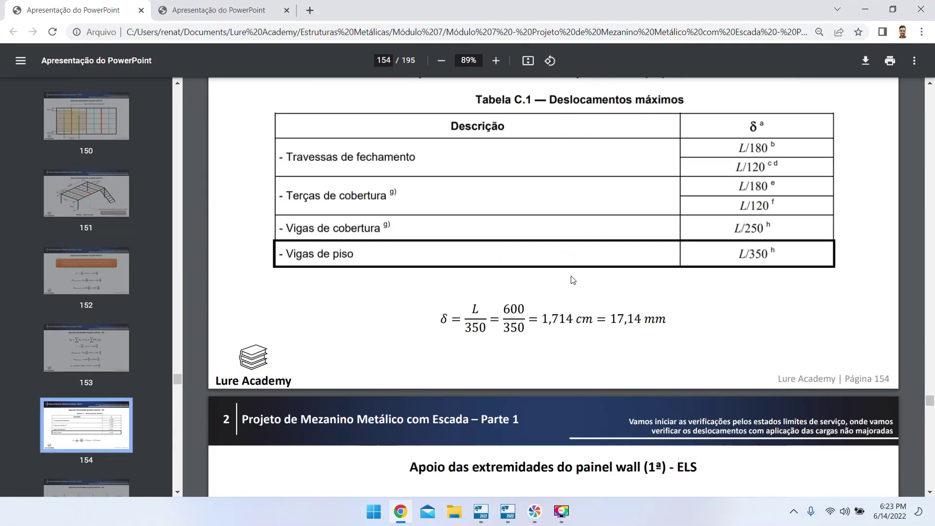
scroll(590, 260, up, 13)
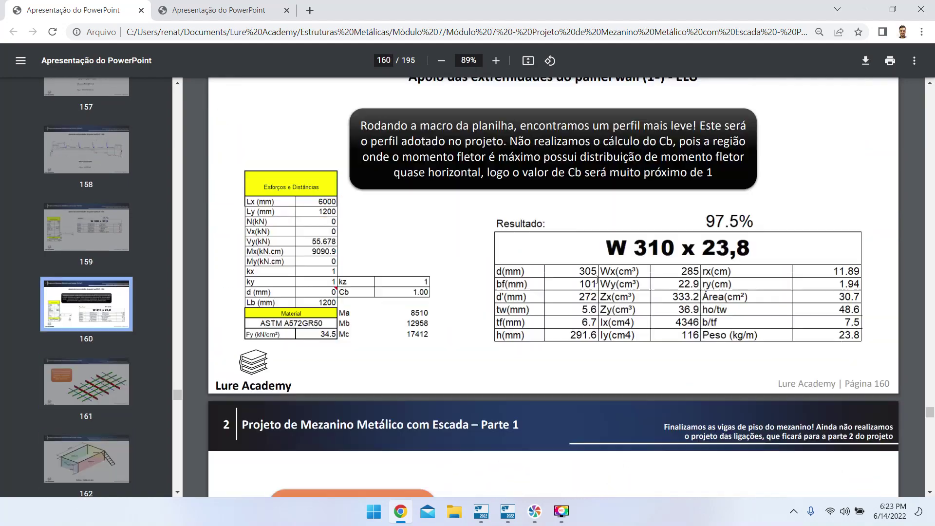
click(481, 511)
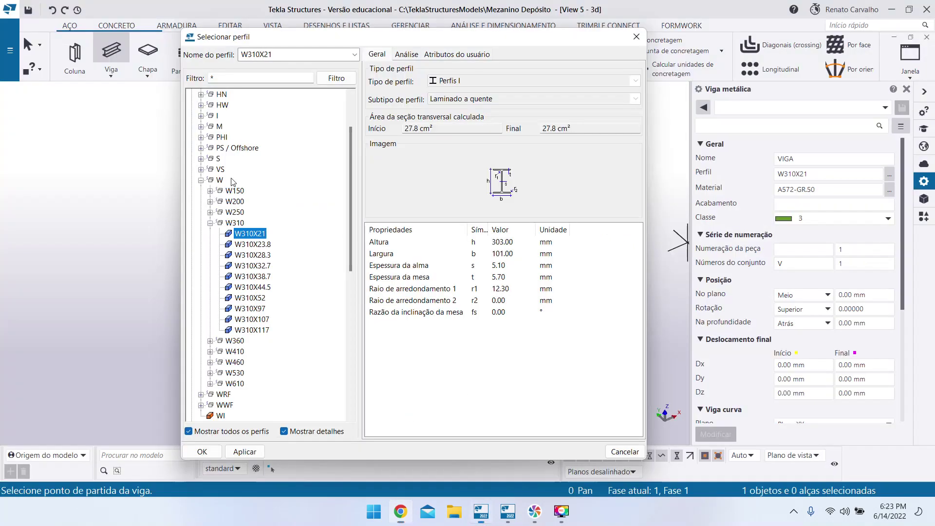
Set the steel beam's profile to W310X23.8 and its class to 6.
click(252, 245)
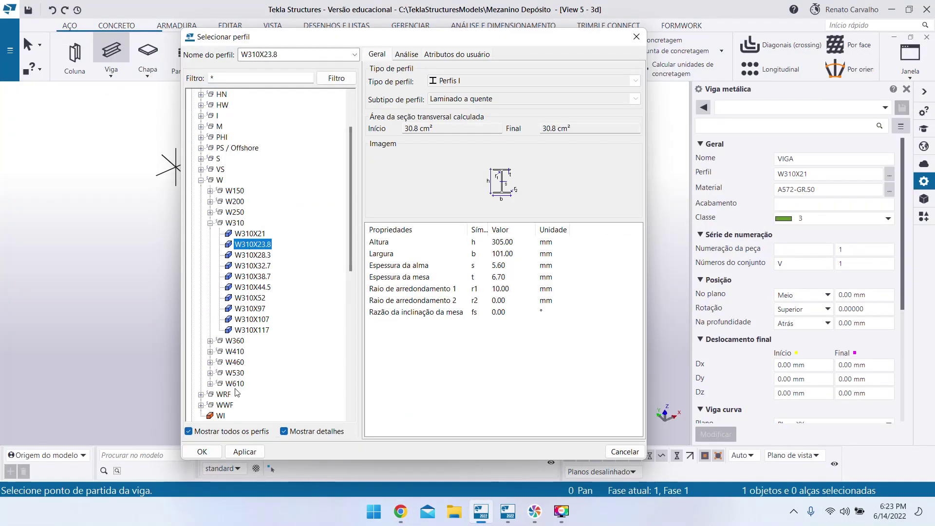
click(209, 450)
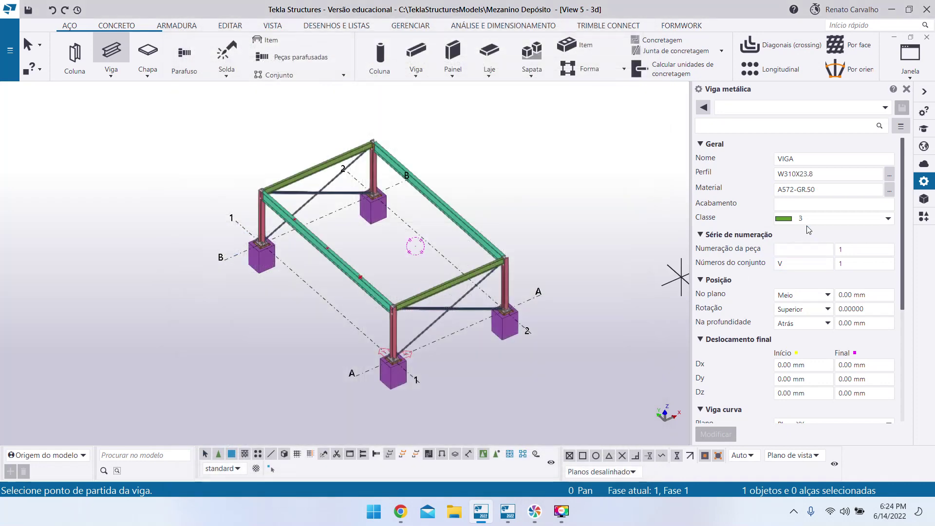
click(845, 220)
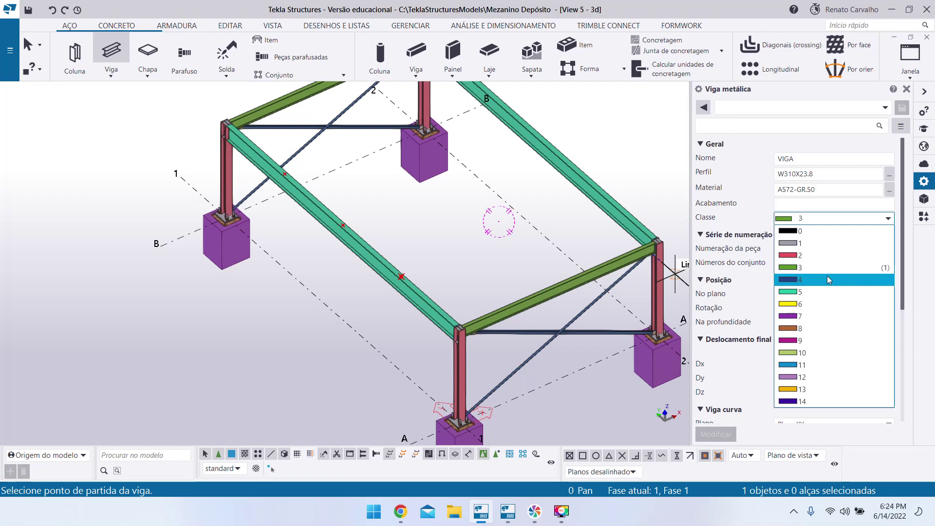
click(827, 304)
scroll(292, 263, down, 3)
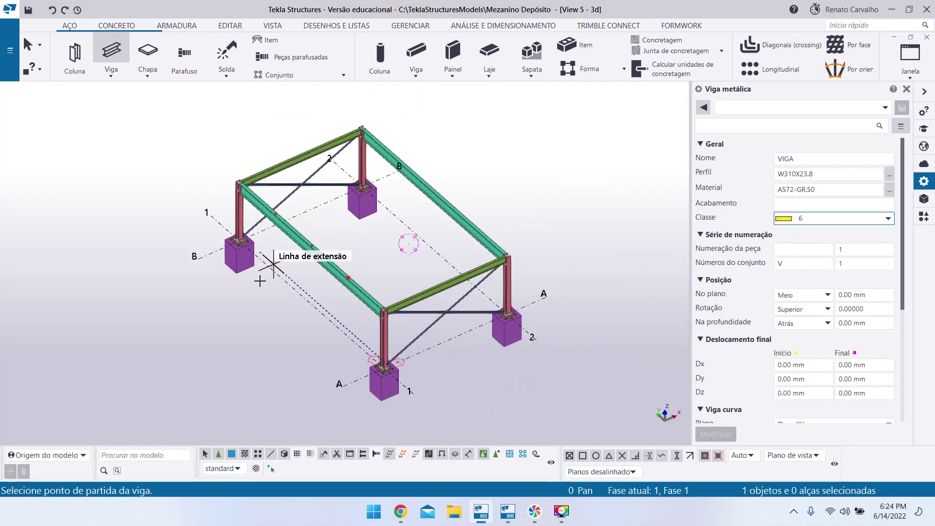
Set the steel beam's name to PERFIL W.
scroll(537, 231, up, 2)
scroll(537, 232, up, 1)
drag(804, 160, 555, 159)
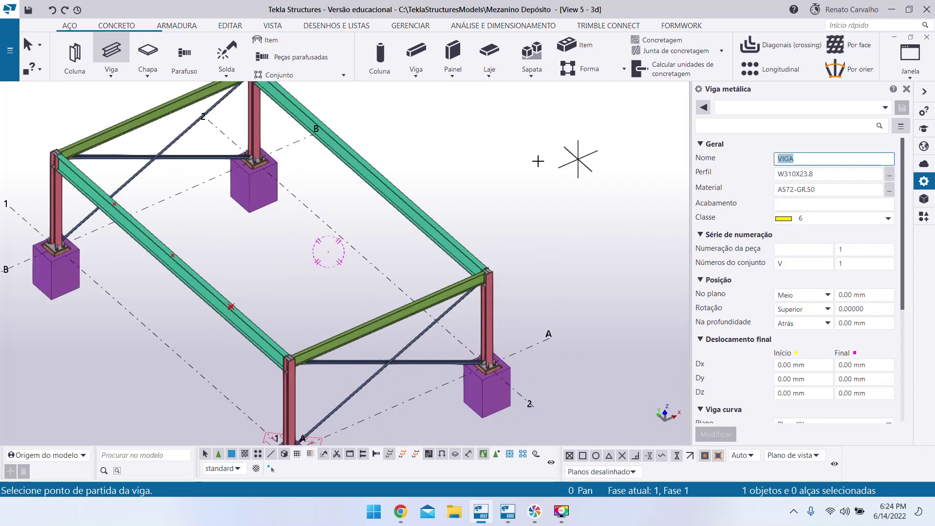
scroll(538, 193, down, 3)
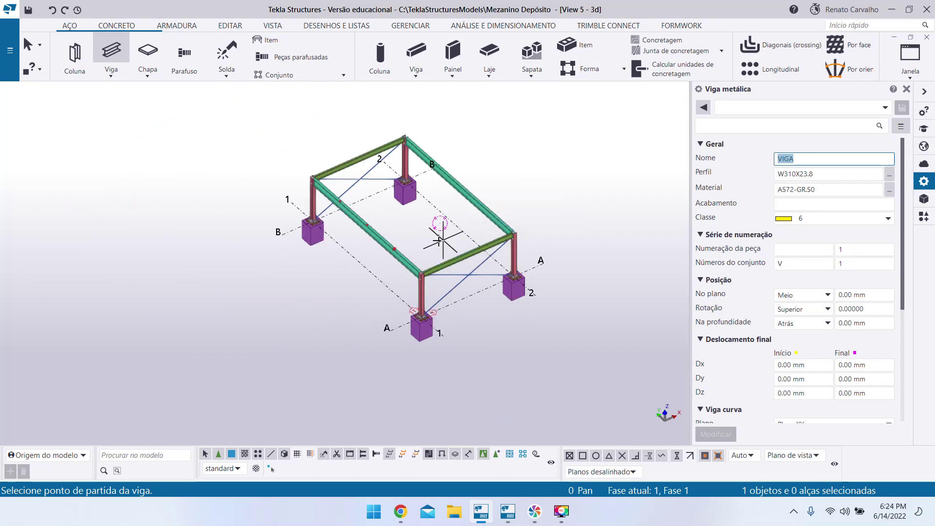
scroll(414, 234, up, 4)
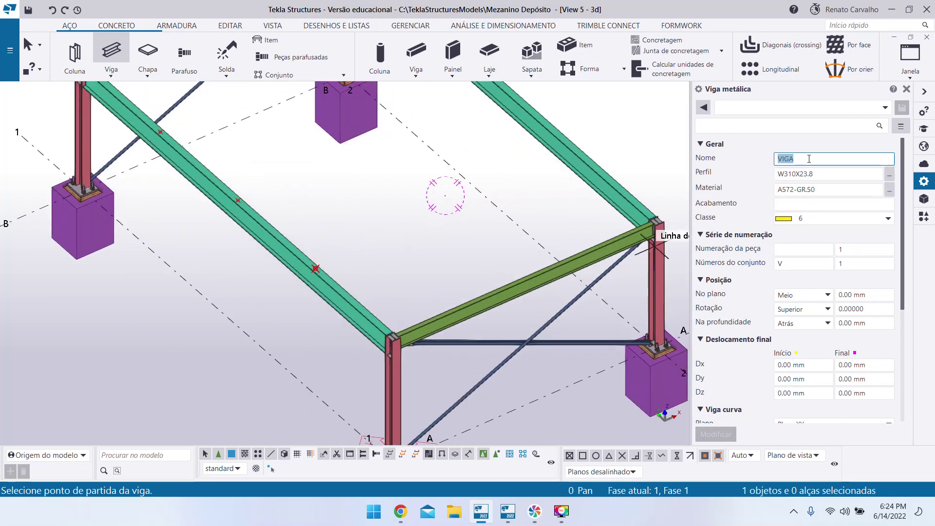
scroll(354, 247, down, 2)
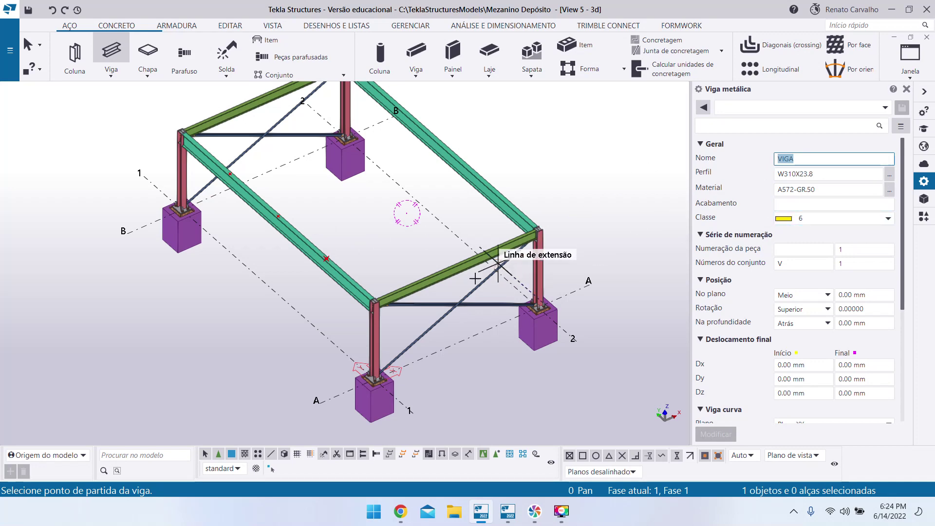
click(787, 160)
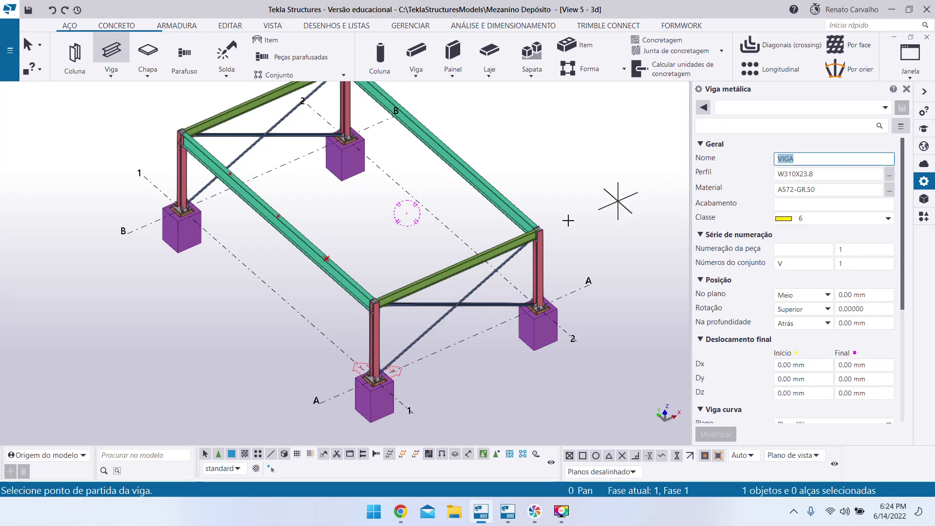
scroll(501, 296, up, 3)
scroll(398, 294, down, 1)
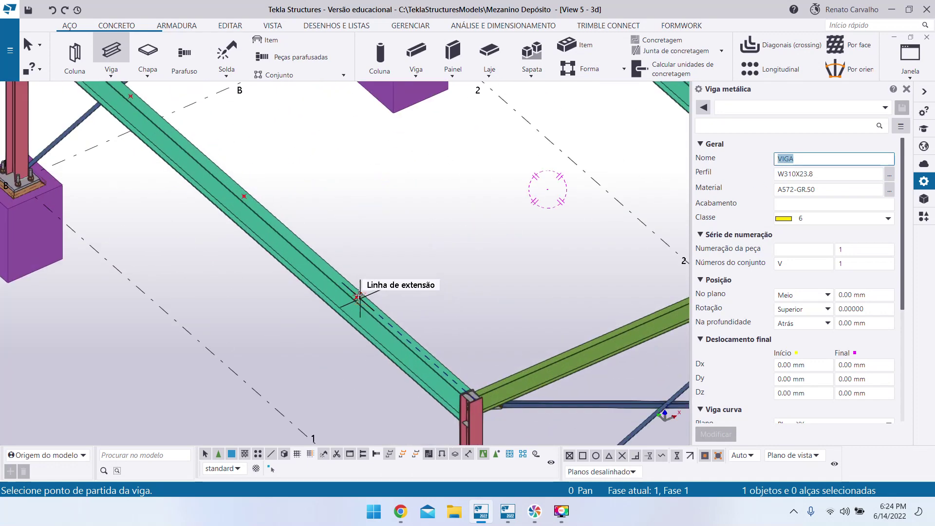
scroll(396, 303, down, 2)
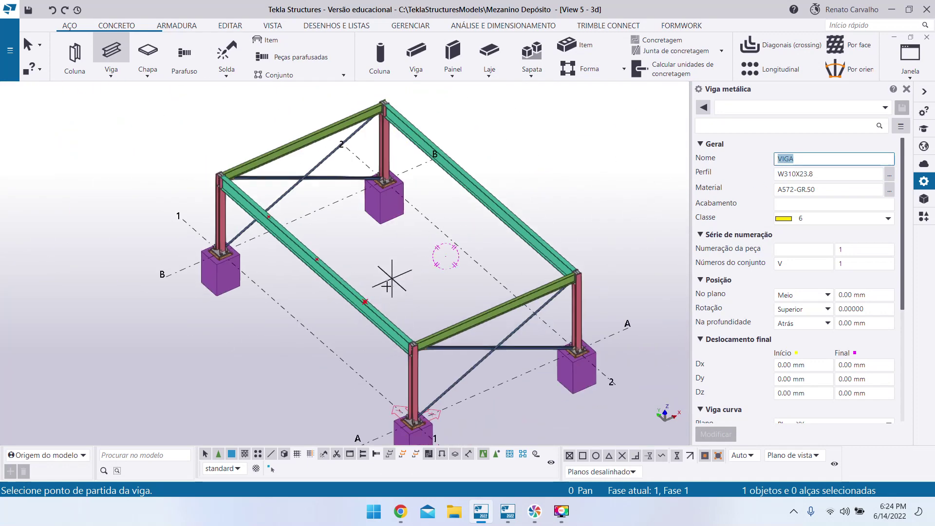
scroll(346, 245, up, 2)
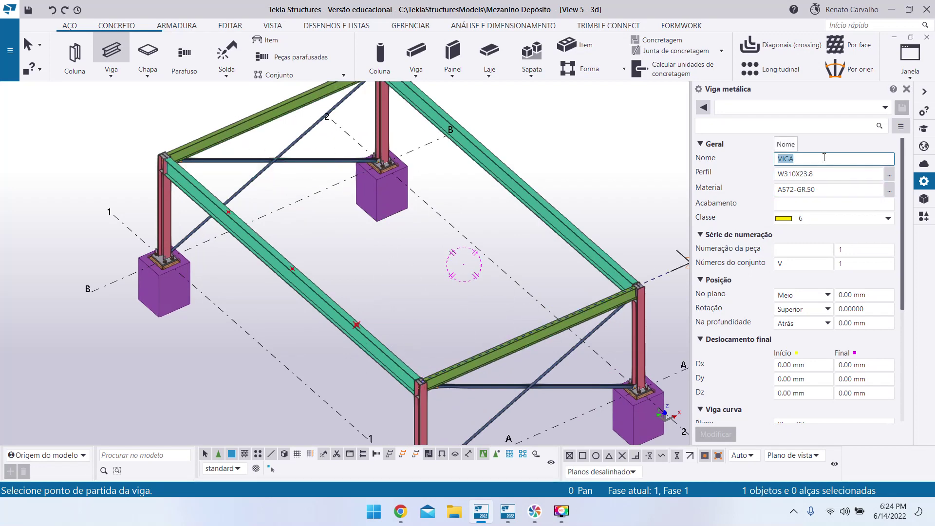
scroll(492, 177, down, 2)
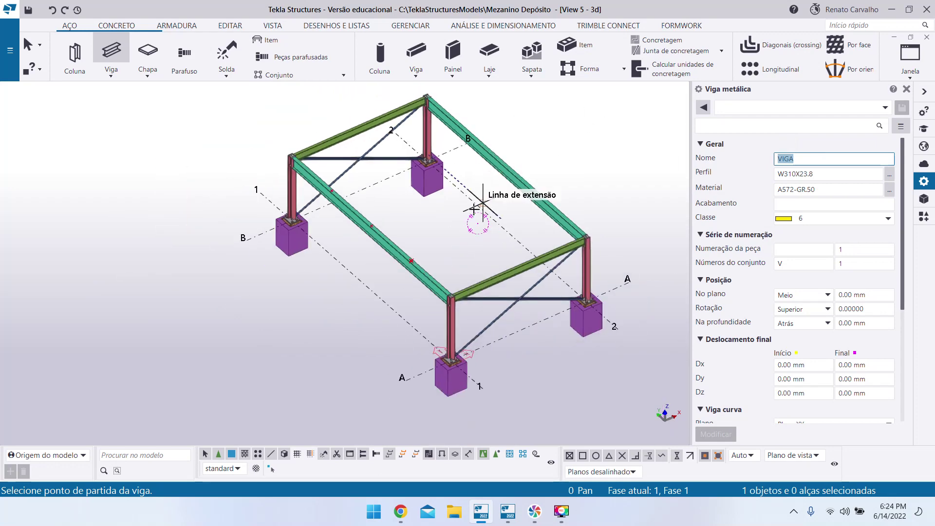
scroll(481, 202, up, 1)
text(perfi)
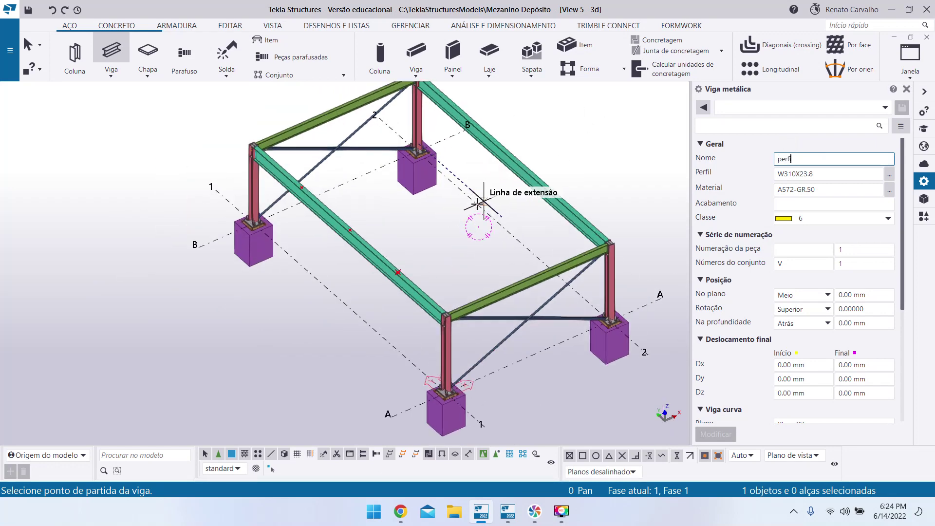
key(BackSpace)
key(Caps_Lock)
text(PERFIL W)
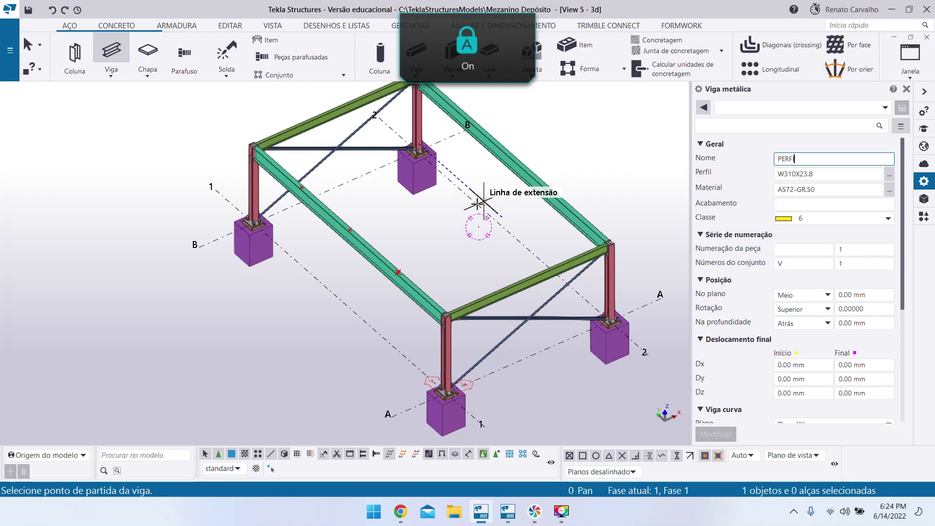
key(Tab)
key(Tab)
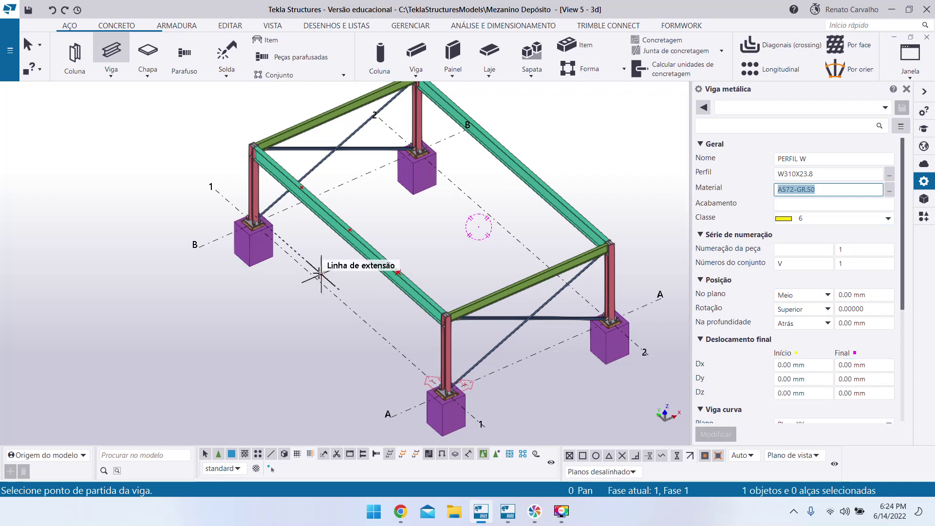
Try to model the secondary beam from the construction point nearest grid A to the grid line 2 beam, and undo it.
scroll(417, 271, up, 2)
scroll(418, 270, up, 5)
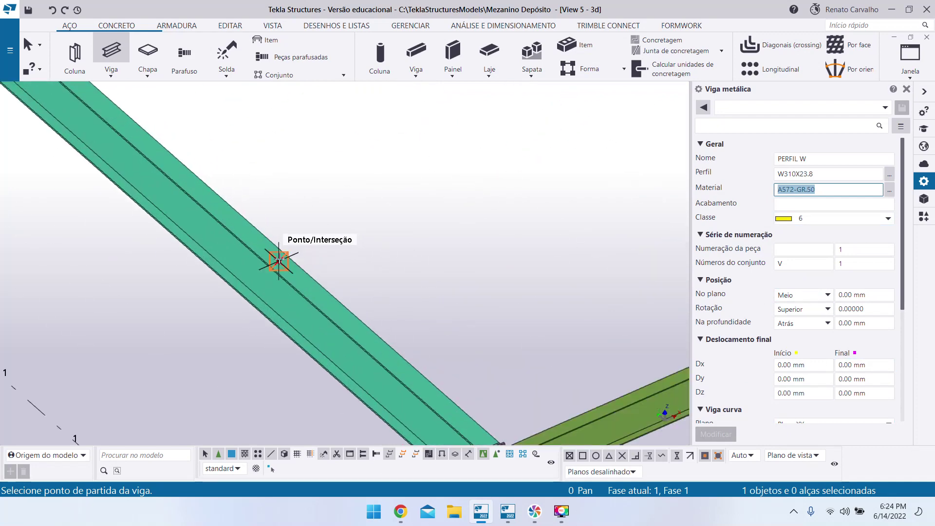
click(279, 262)
scroll(262, 341, down, 5)
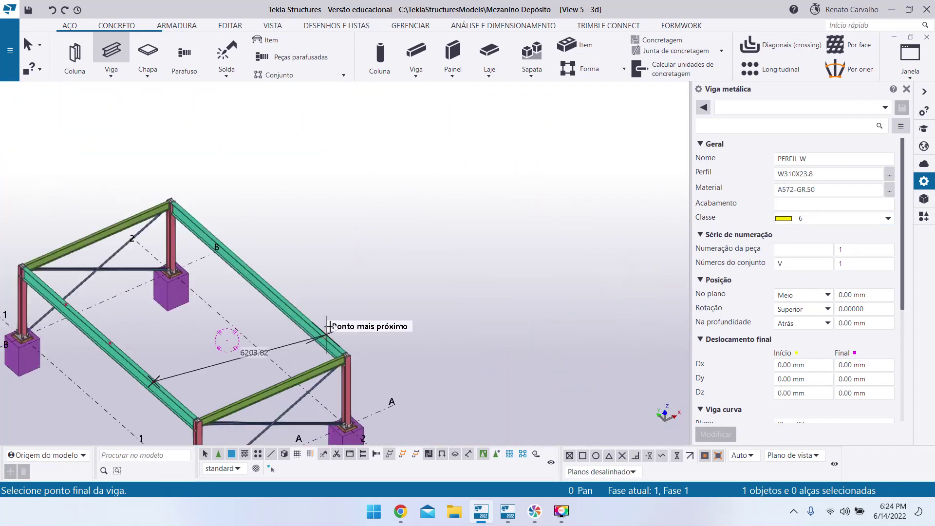
scroll(292, 331, up, 3)
scroll(304, 314, up, 4)
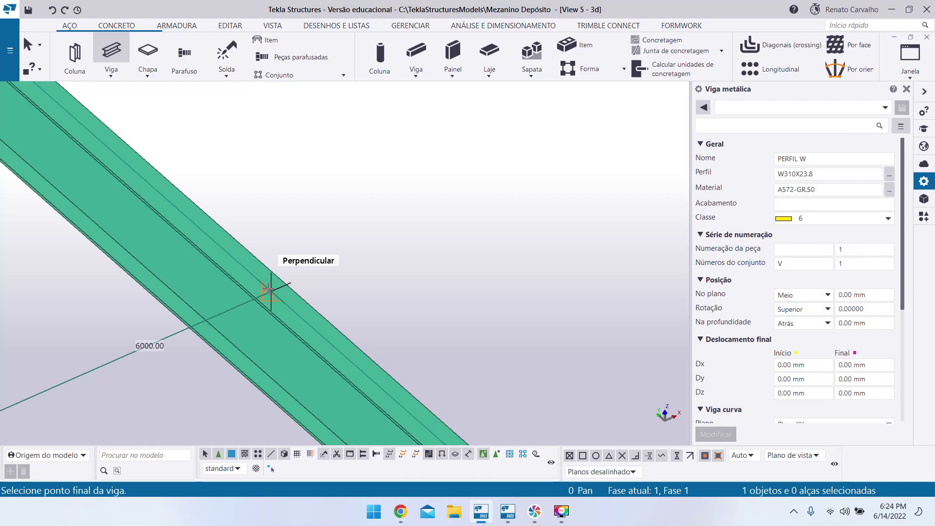
click(636, 457)
click(267, 288)
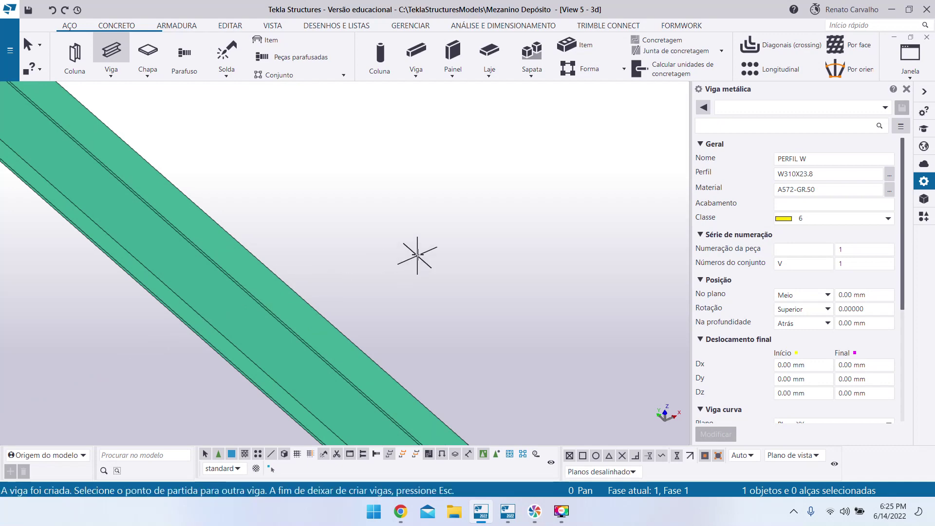
scroll(402, 244, down, 6)
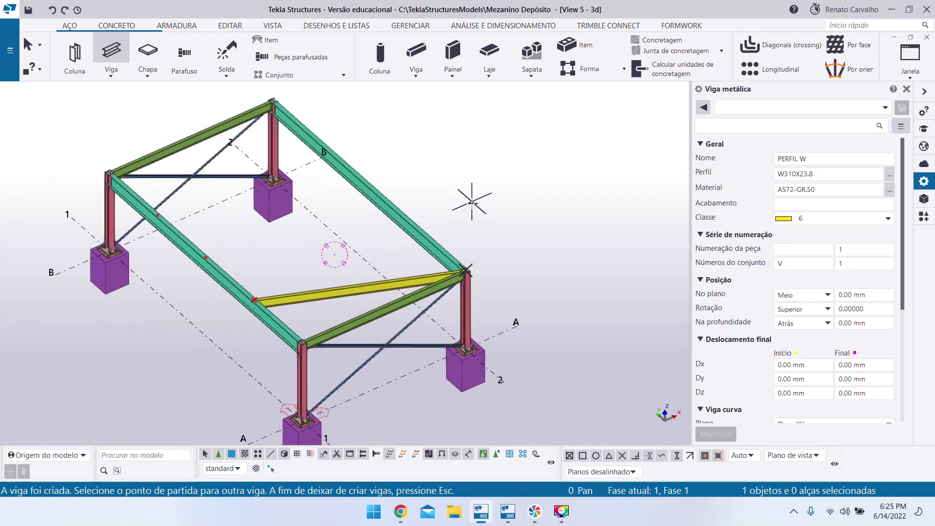
scroll(413, 298, up, 4)
key(ctrl+z)
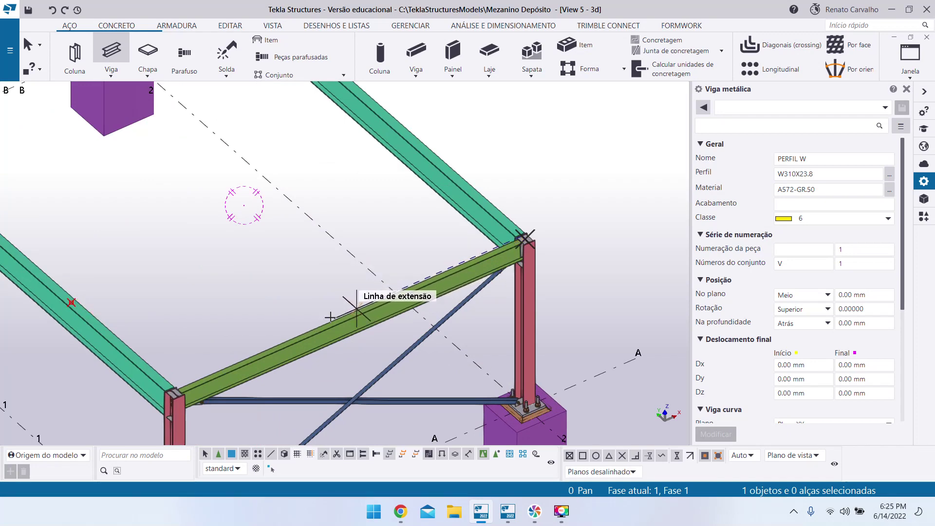
Model the 6000 mm secondary beam from the construction point nearest grid A perpendicular to the grid line 2 beam, and end beam creation.
scroll(40, 291, up, 3)
click(90, 314)
scroll(92, 321, down, 3)
scroll(312, 292, up, 5)
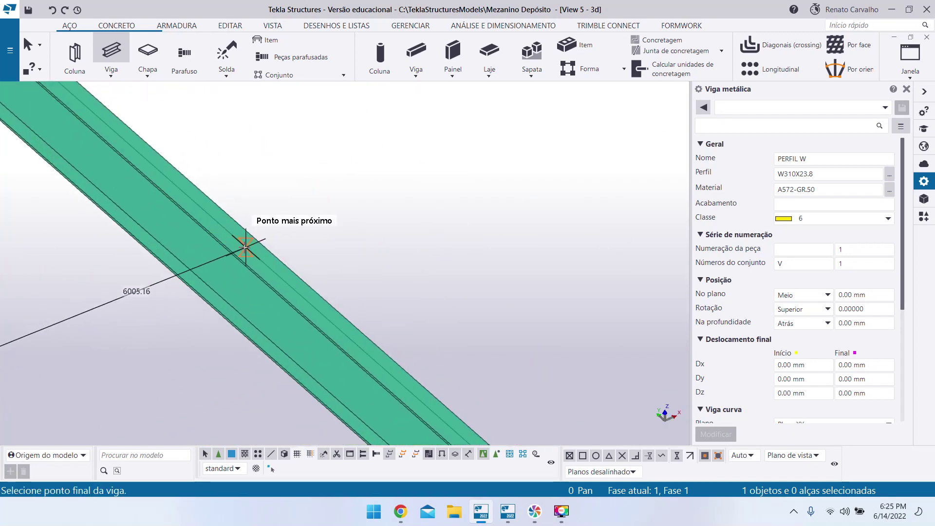
click(216, 220)
scroll(215, 220, down, 3)
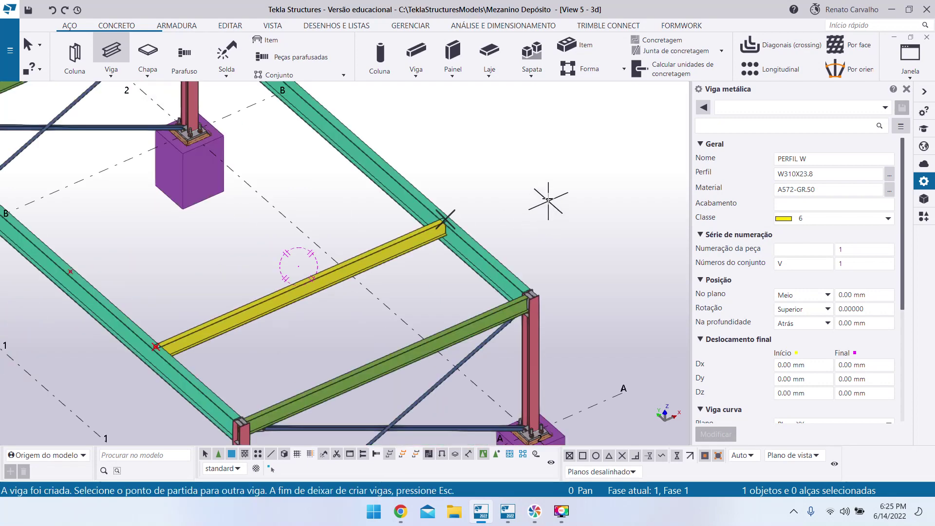
key(Escape)
Examine the new secondary beam and how its ends meet the grid line 1 and grid line 2 beams.
scroll(489, 212, up, 2)
click(449, 243)
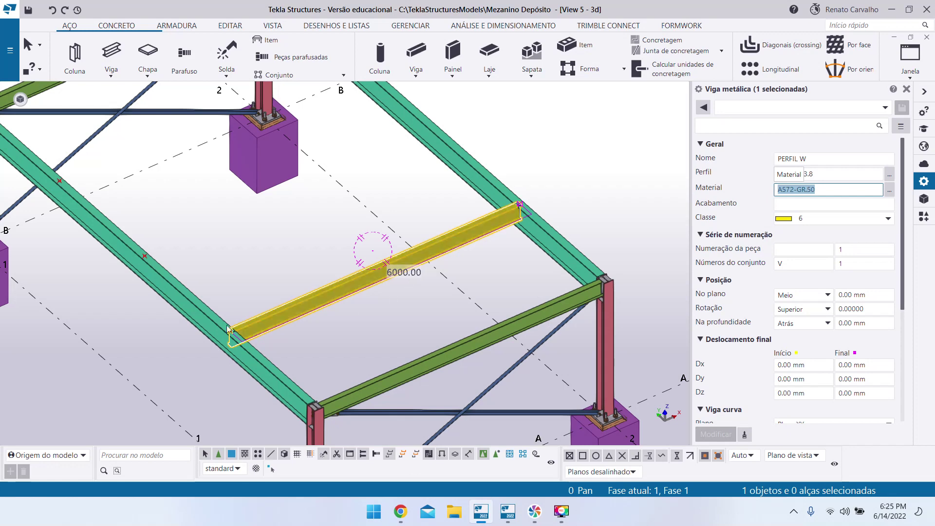
scroll(515, 215, down, 2)
scroll(514, 215, down, 2)
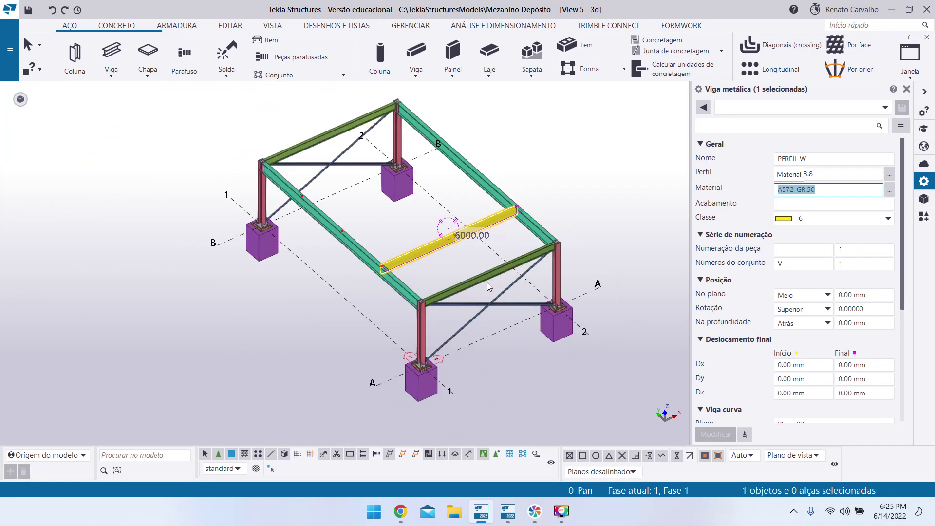
scroll(387, 278, up, 3)
scroll(379, 284, down, 5)
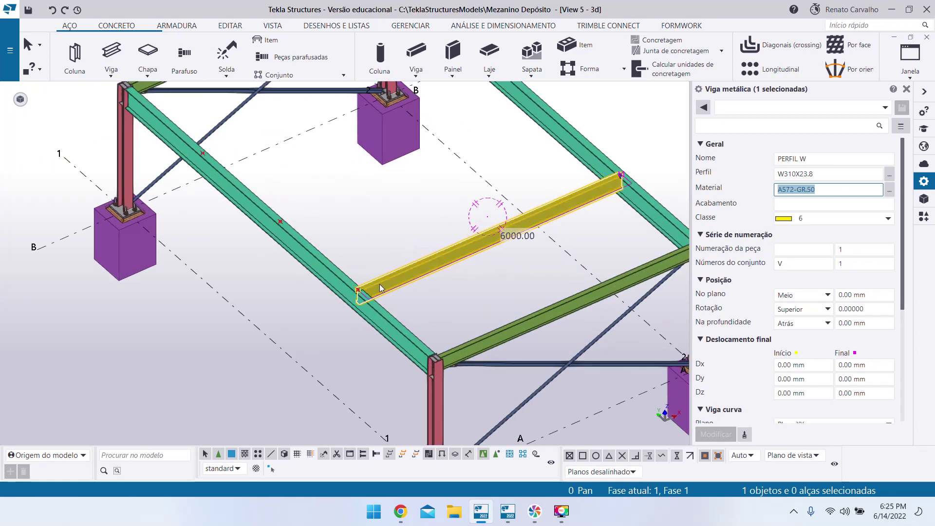
click(559, 240)
scroll(462, 256, up, 8)
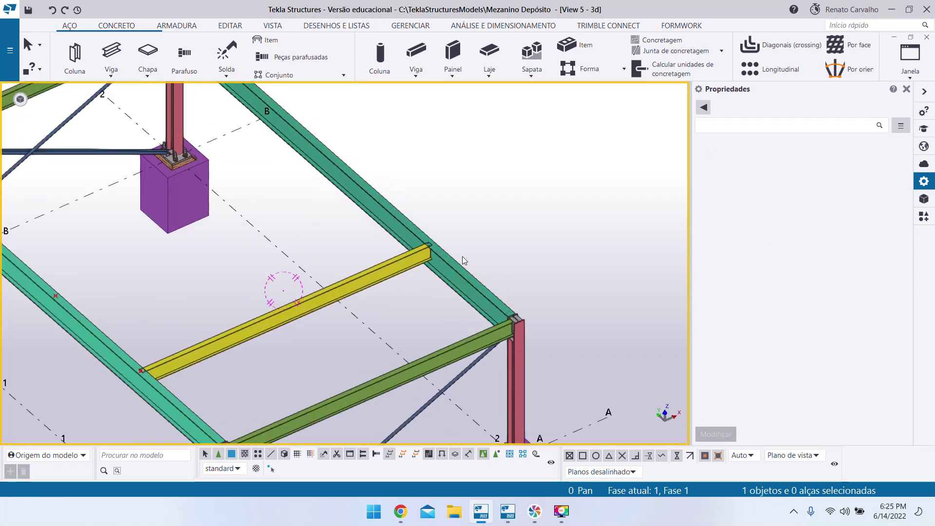
scroll(402, 243, down, 3)
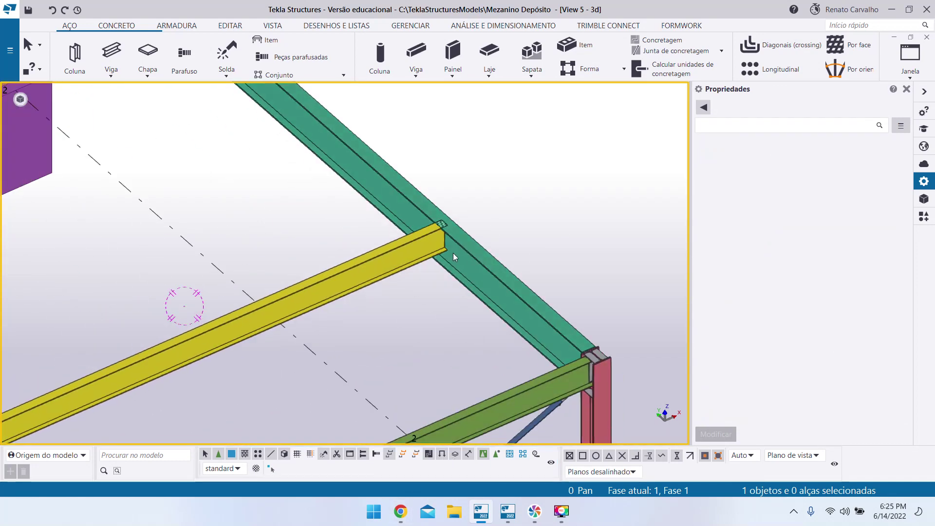
scroll(550, 396, up, 3)
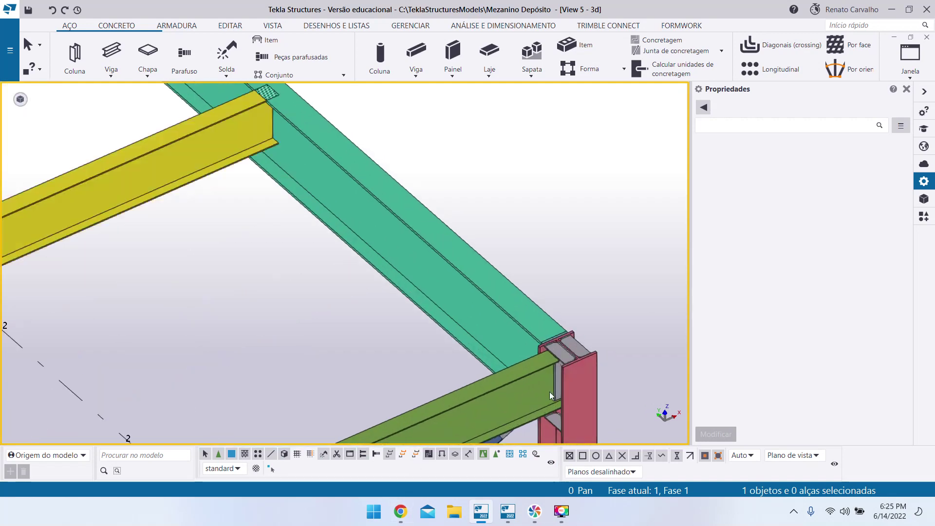
Examine the Cantoneira de ligação connection between the grid line A beam and column A-2, checking the new beam's end alongside it.
scroll(550, 394, up, 2)
click(574, 396)
scroll(574, 396, down, 5)
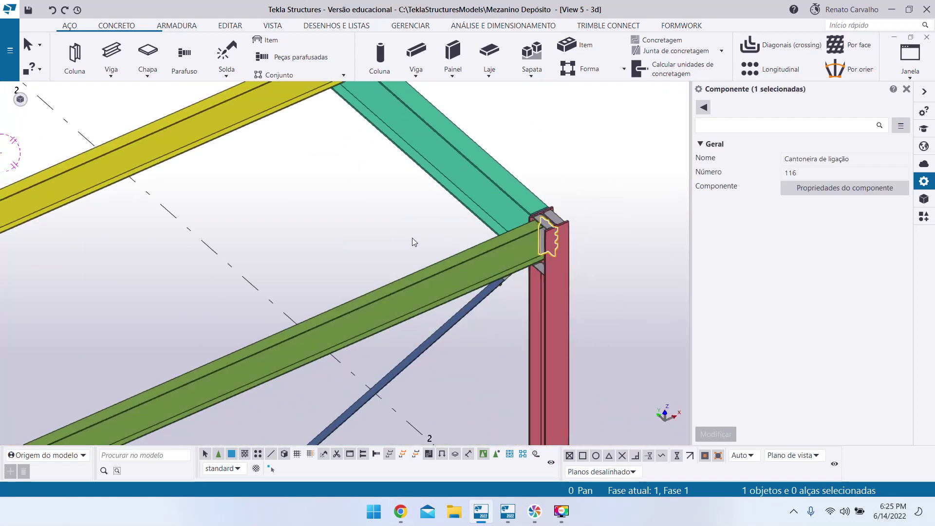
scroll(389, 239, down, 3)
scroll(353, 214, up, 3)
click(354, 215)
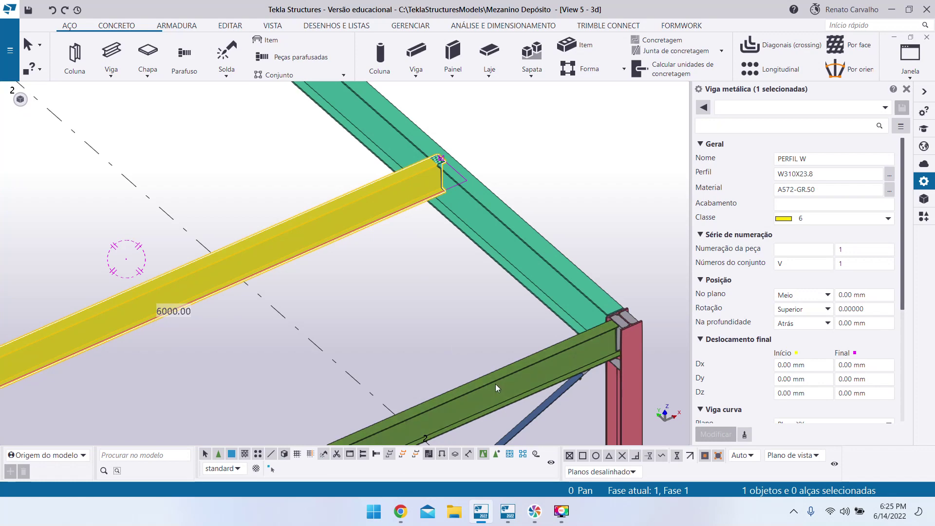
click(476, 300)
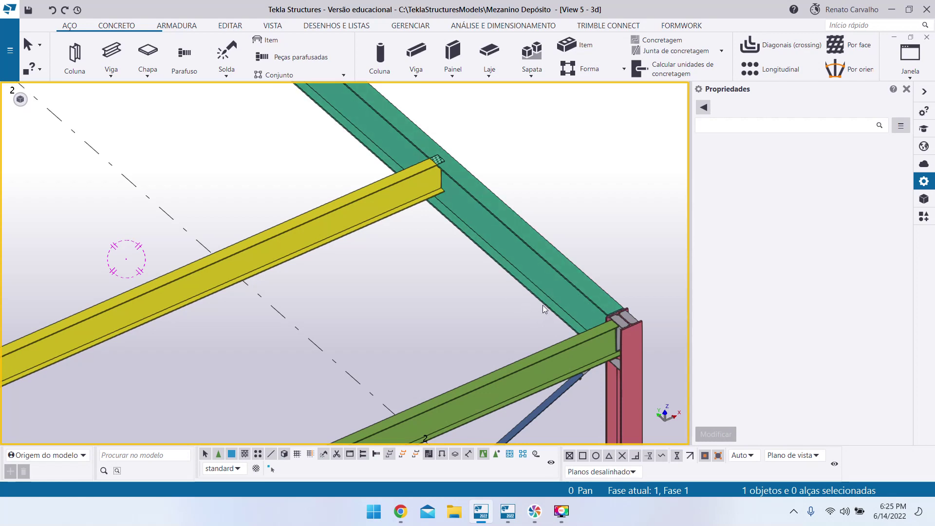
scroll(604, 323, down, 3)
scroll(603, 324, up, 6)
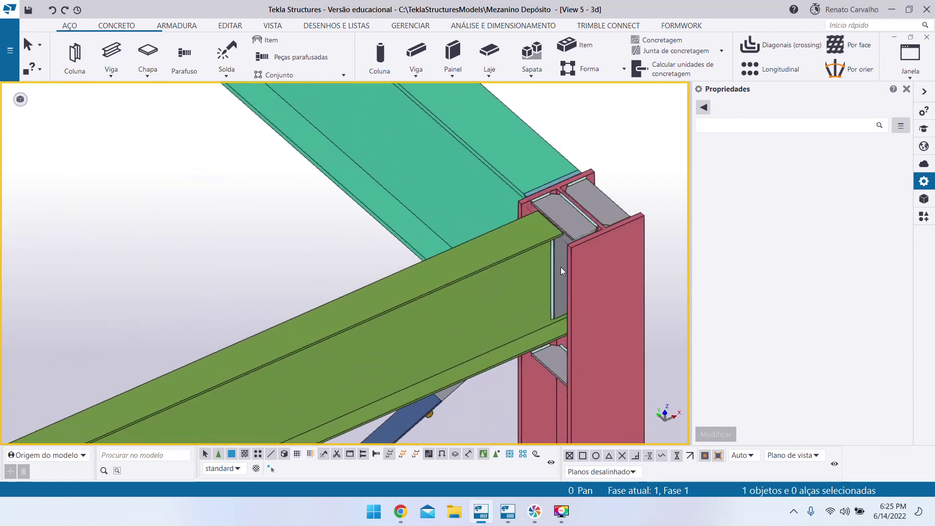
click(559, 267)
scroll(536, 350, down, 5)
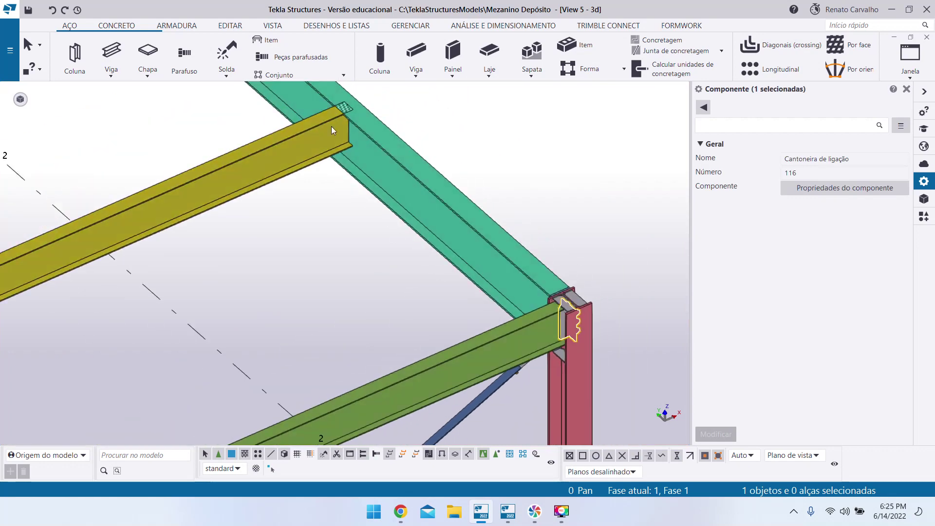
scroll(390, 205, down, 2)
scroll(525, 235, up, 4)
scroll(438, 219, up, 5)
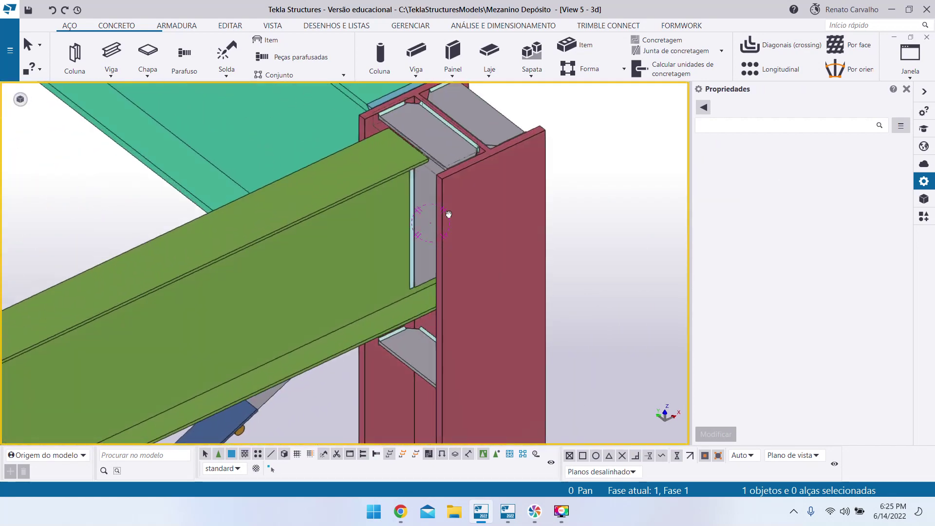
ctrl+middle_drag(459, 206, 468, 160)
scroll(438, 175, up, 3)
ctrl+middle_drag(417, 230, 405, 417)
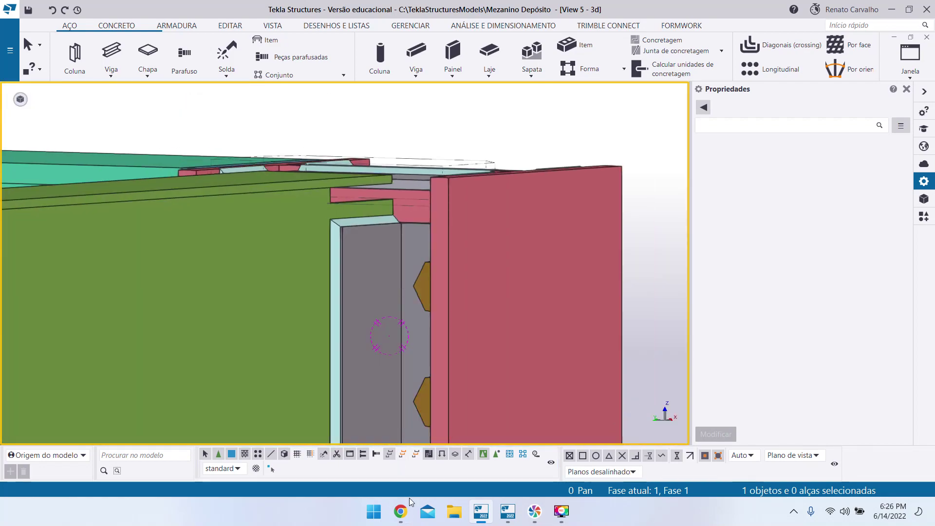
Switch to the connection-design PDF in Chrome and look up the L4 connection design on page 25.
click(401, 510)
click(252, 6)
scroll(518, 312, down, 20)
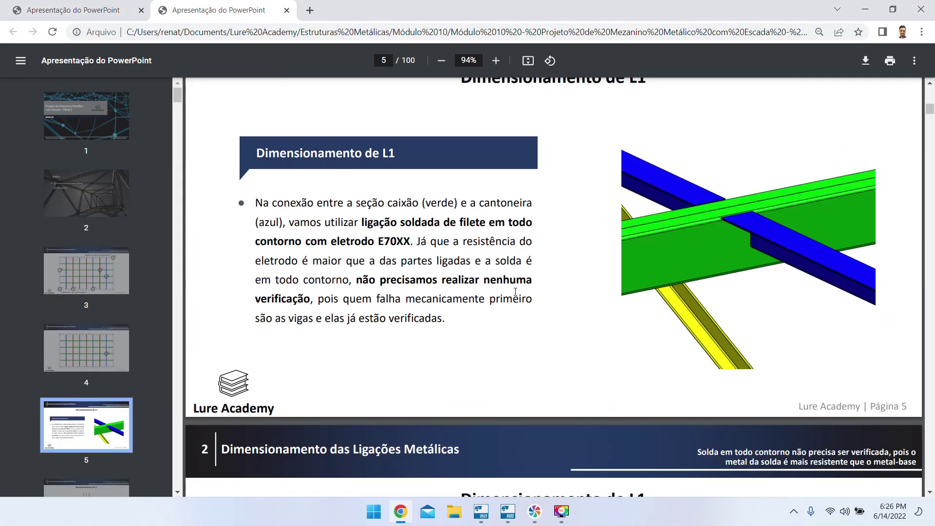
scroll(515, 291, down, 20)
scroll(722, 259, down, 20)
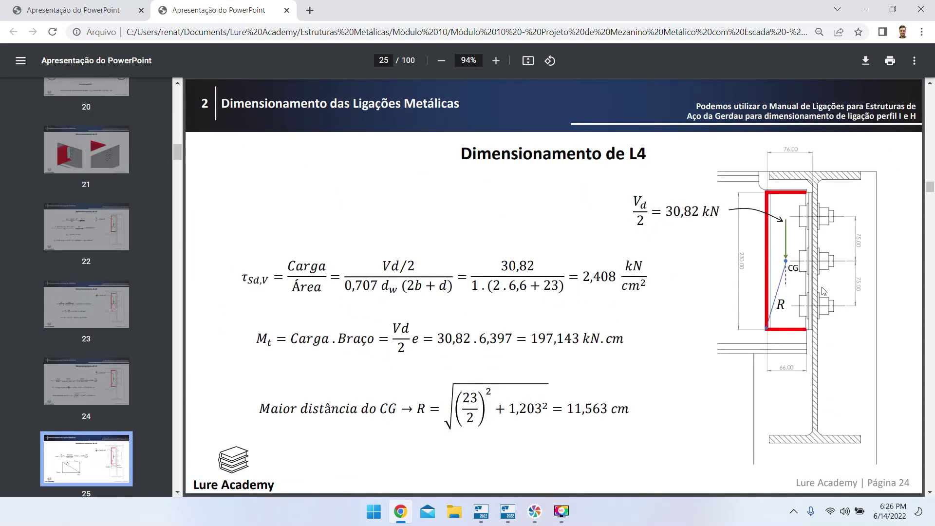
Page through the L4 connection design and go back to page 18 with the connection detail drawing.
key(Right)
key(Right)
key(Right)
key(Right)
key(Right)
key(Right)
key(Right)
key(Left)
key(Left)
key(Left)
key(Left)
key(Left)
key(Left)
key(Left)
key(Left)
key(Left)
key(Left)
key(Left)
key(Left)
key(Left)
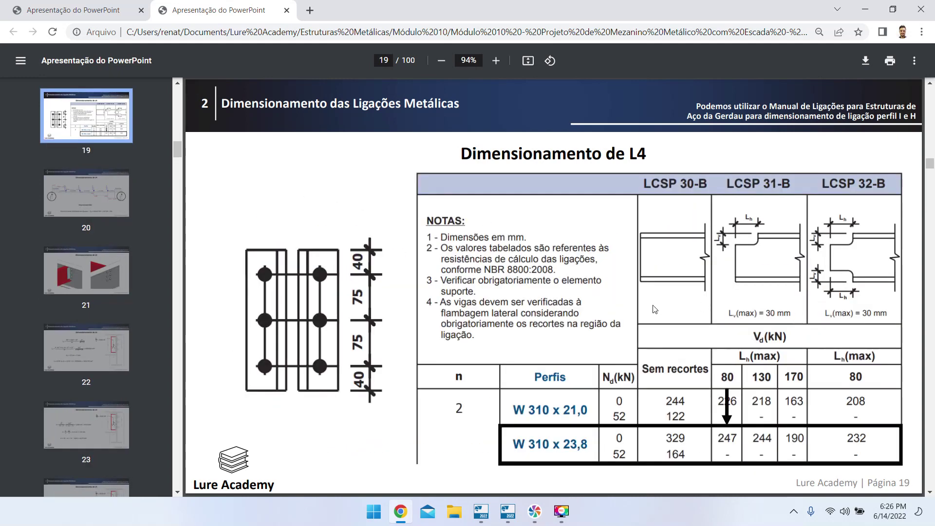
key(Left)
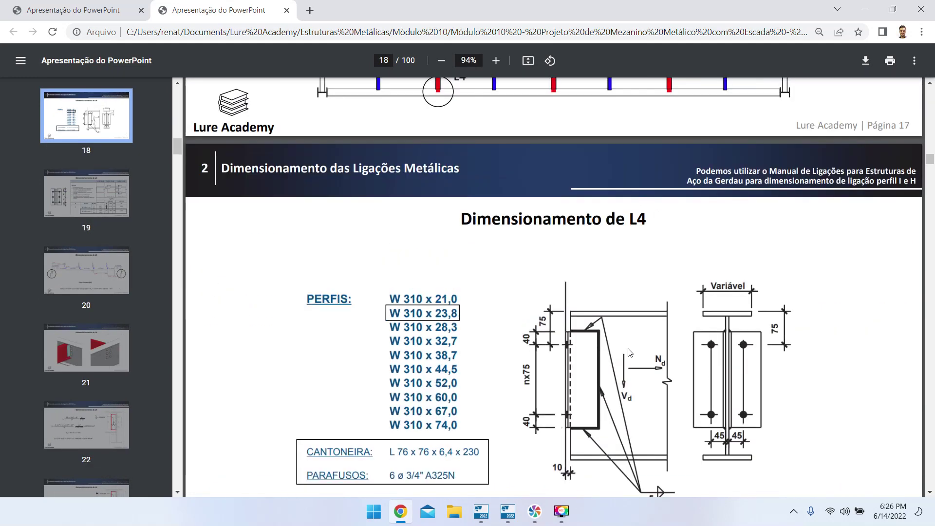
Examine the beam-end clearance dimension in the L4 detail drawing on page 18.
scroll(631, 352, down, 3)
ctrl+scroll(579, 355, up, 5)
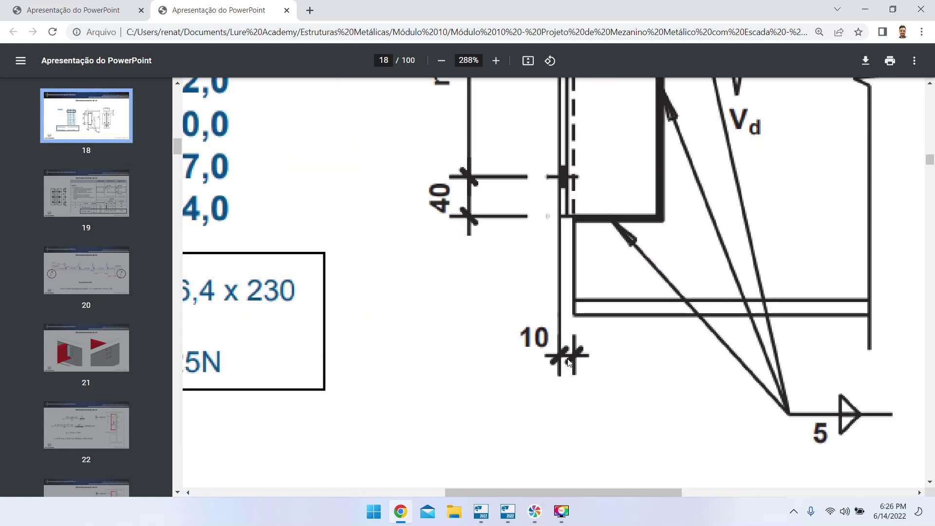
ctrl+scroll(568, 361, down, 4)
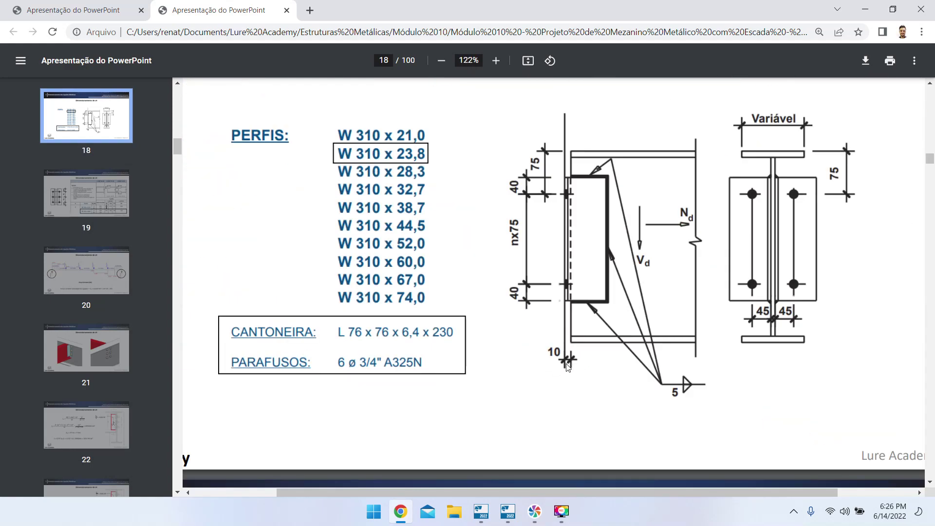
scroll(568, 363, down, 10)
scroll(566, 362, up, 10)
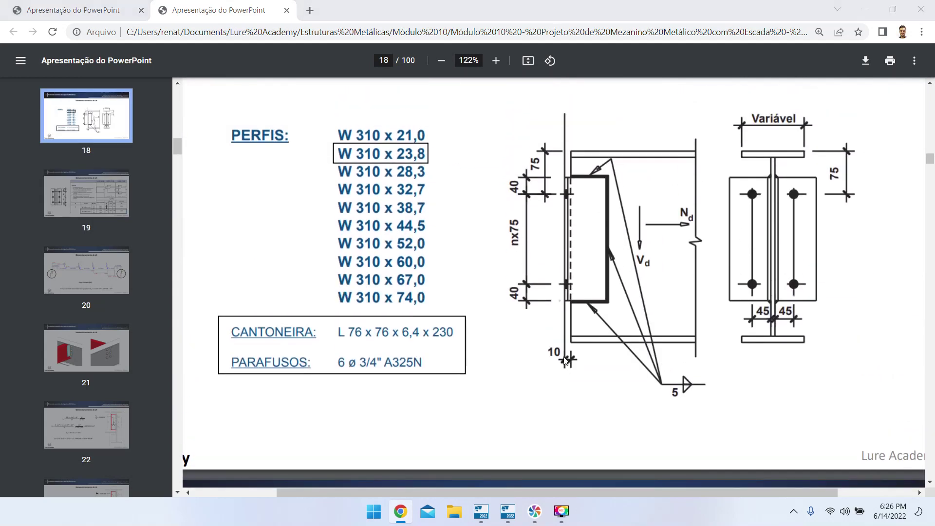
Switch to Tekla Structures and check the clearance settings of the Cantoneira de ligação connection at column A-2.
key(alt+Tab)
click(386, 250)
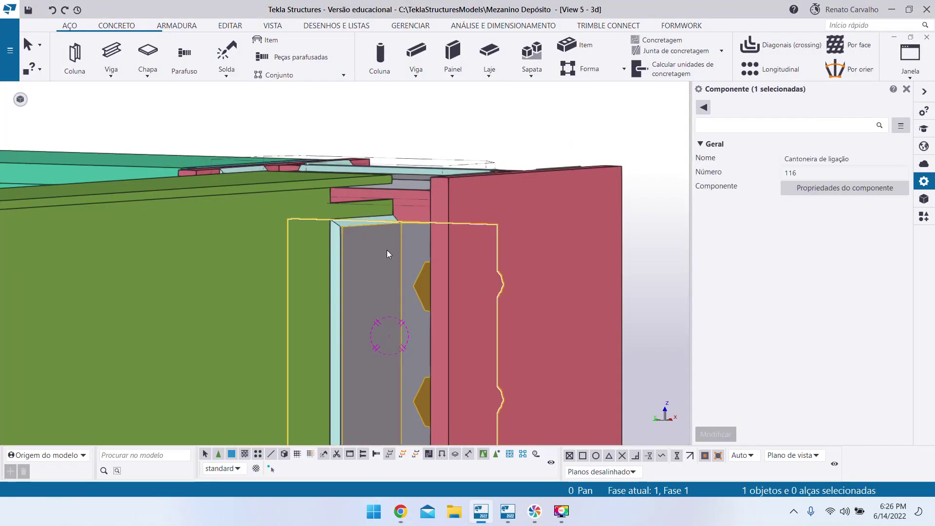
double_click(386, 250)
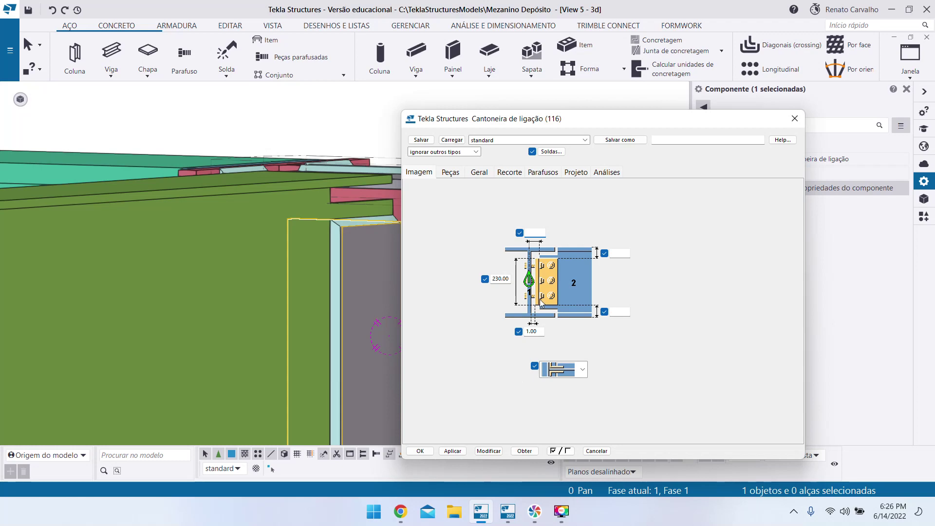
click(421, 451)
Measure the web thickness of column A-2 across the web's top end.
ctrl+middle_drag(423, 455, 596, 146)
scroll(489, 207, up, 5)
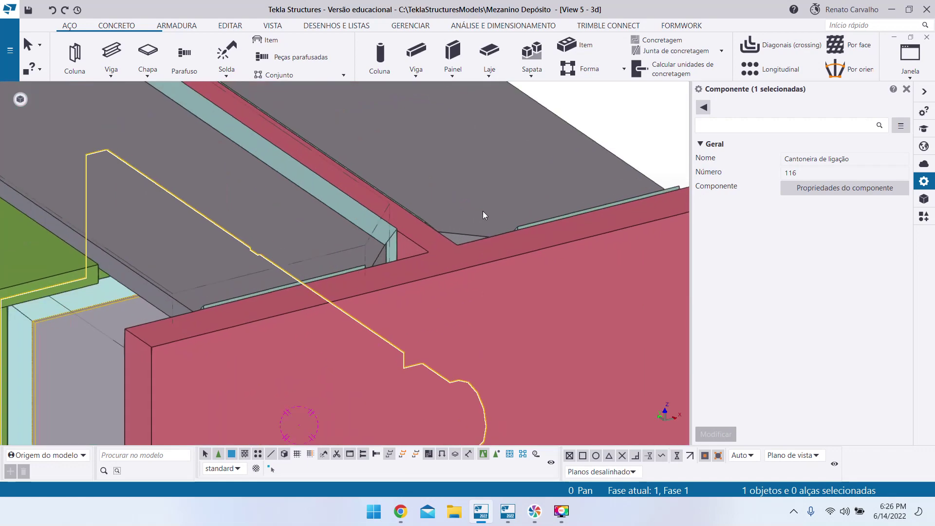
scroll(438, 247, down, 3)
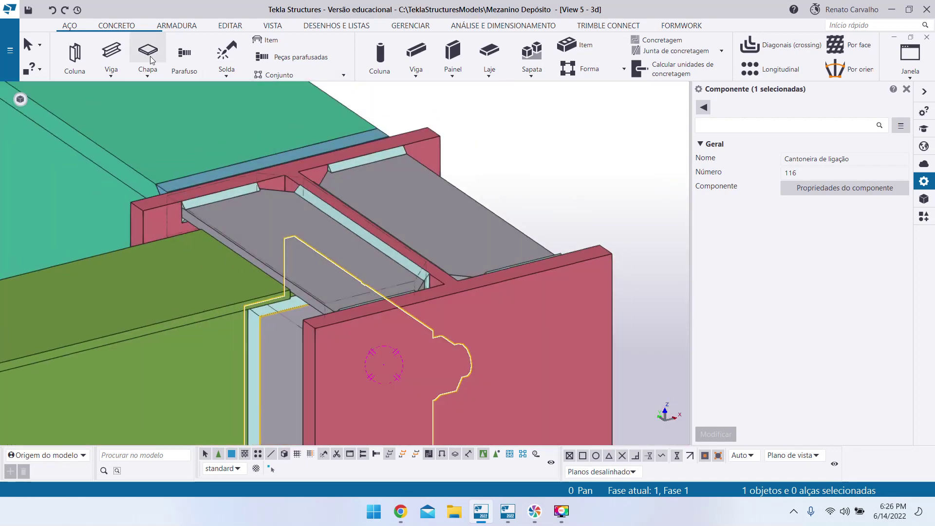
click(230, 30)
scroll(426, 326, up, 3)
key(f)
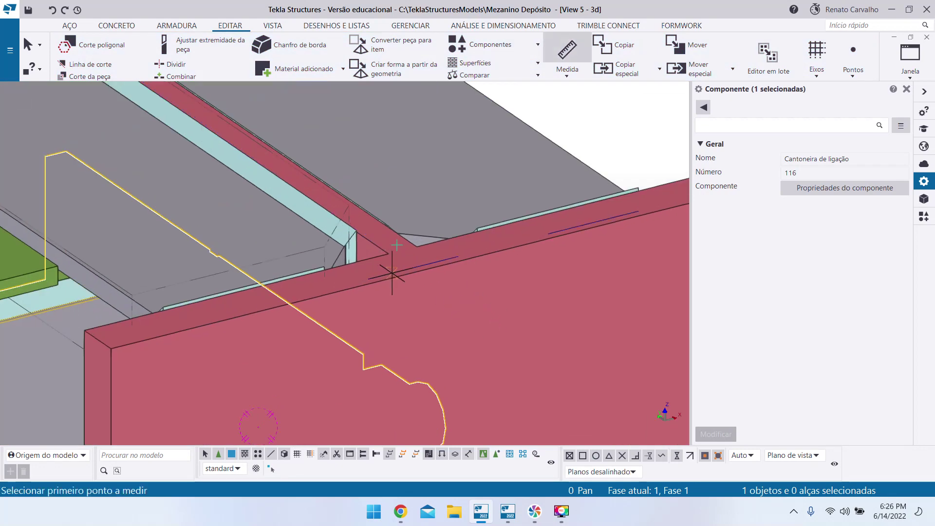
scroll(389, 273, up, 3)
click(382, 241)
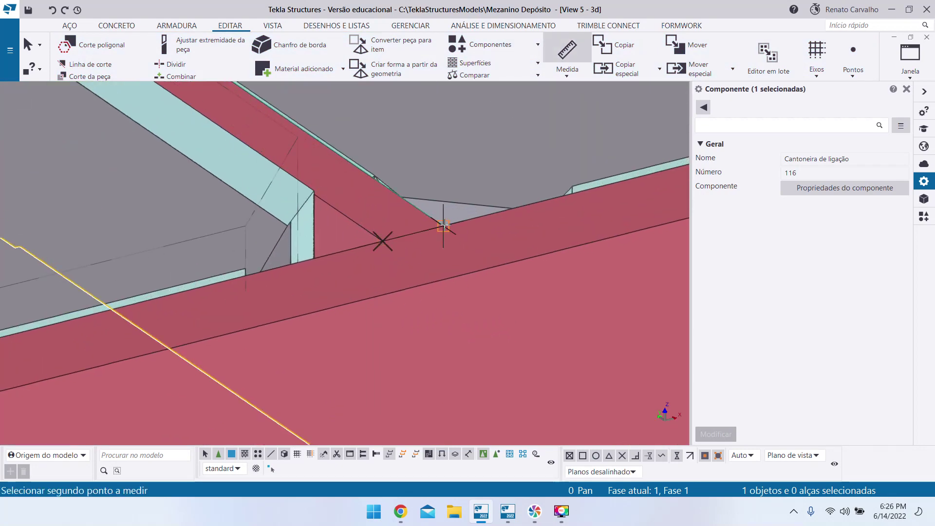
click(444, 226)
scroll(274, 407, down, 1)
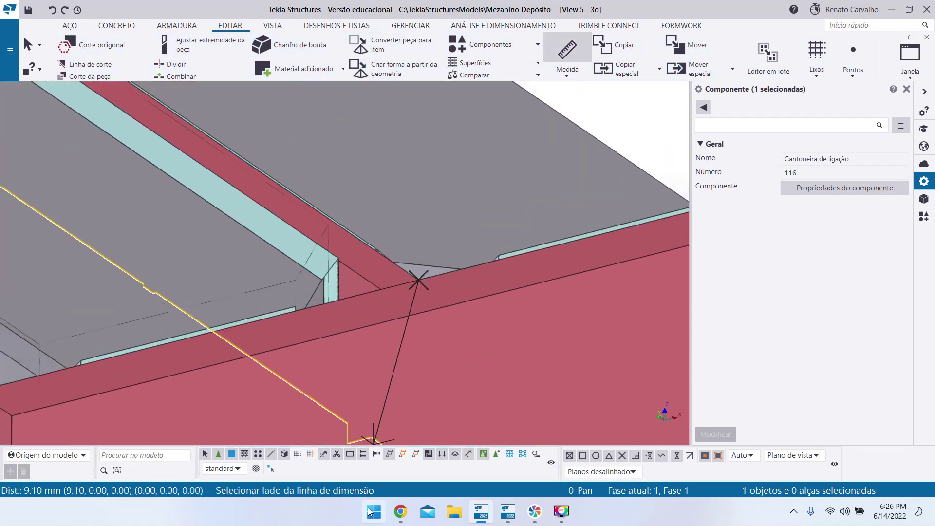
Switch to the Windows Calculator, compute half of 9.1 plus 10, and close the calculator.
click(374, 511)
text(calculadora)
key(Return)
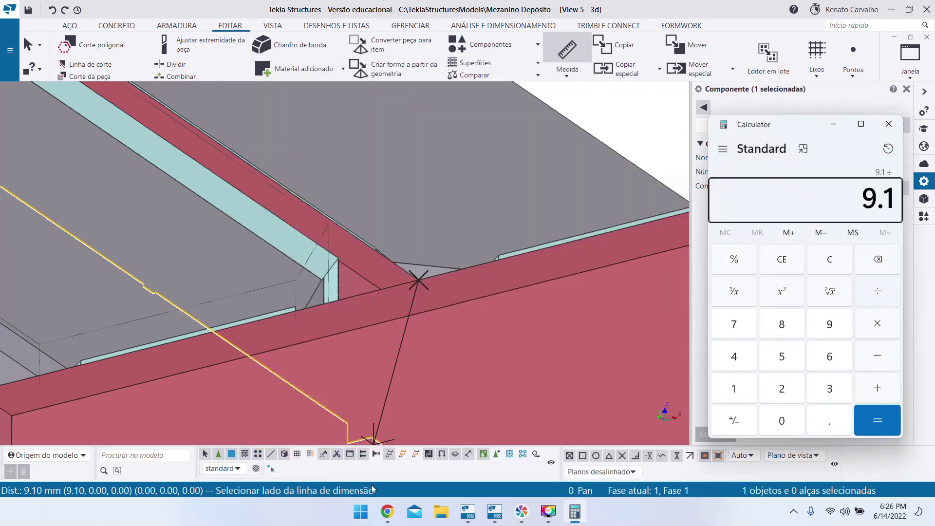
key(Return)
text(10)
key(Return)
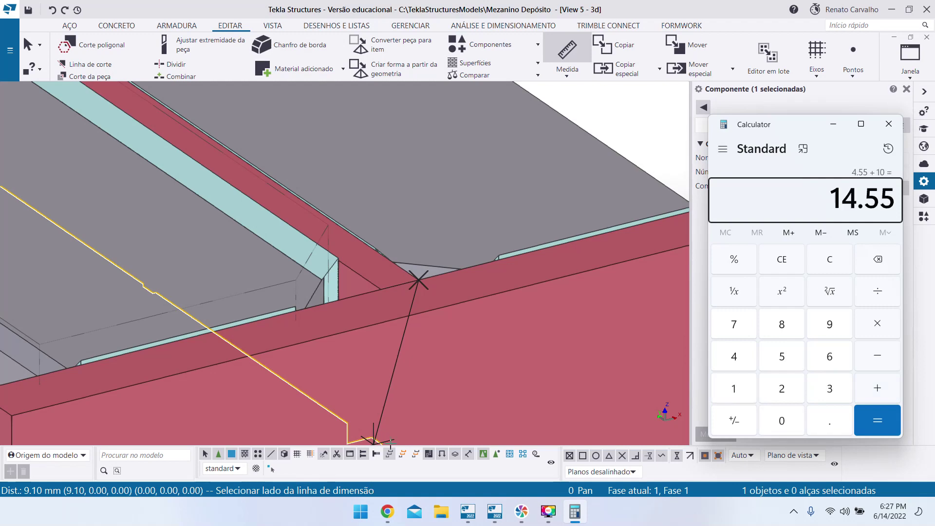
click(888, 124)
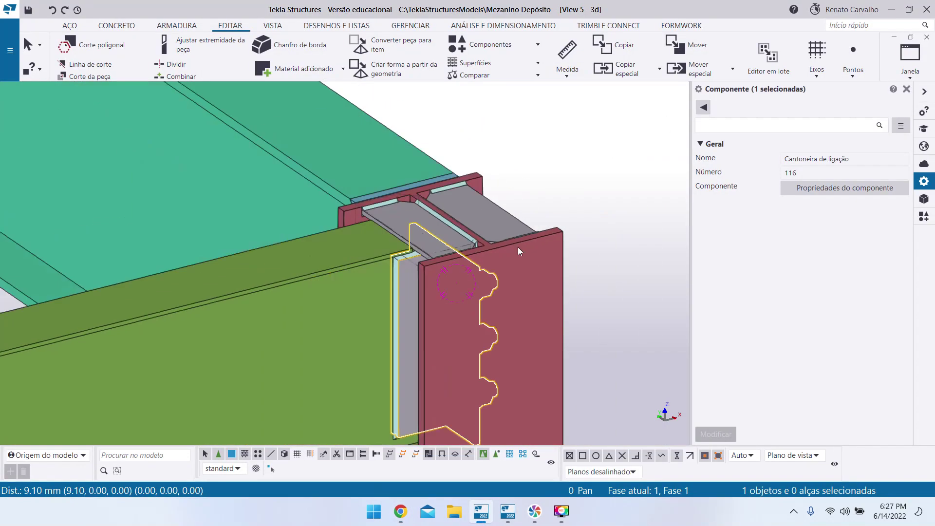
Set the beam-end distance of the Cantoneira de ligação connection at column A-2 to 14.55 mm and deselect it.
double_click(418, 287)
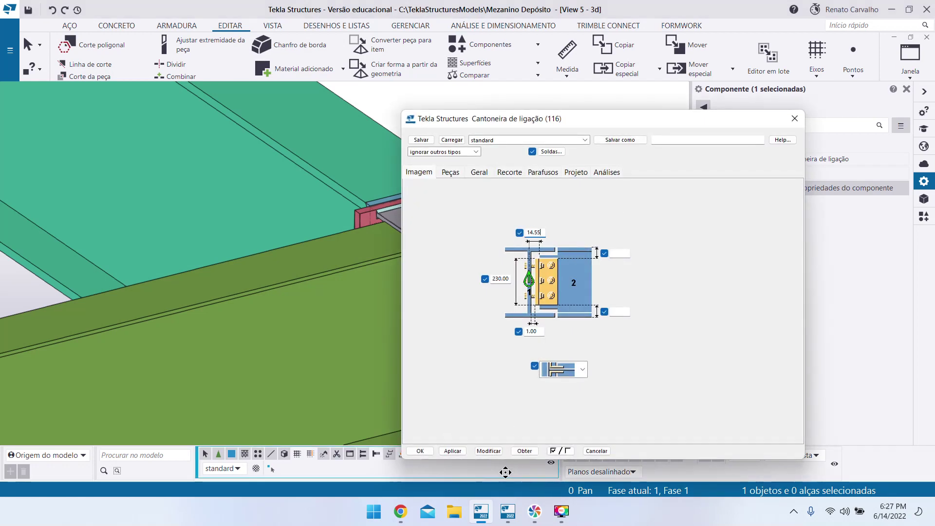
click(419, 451)
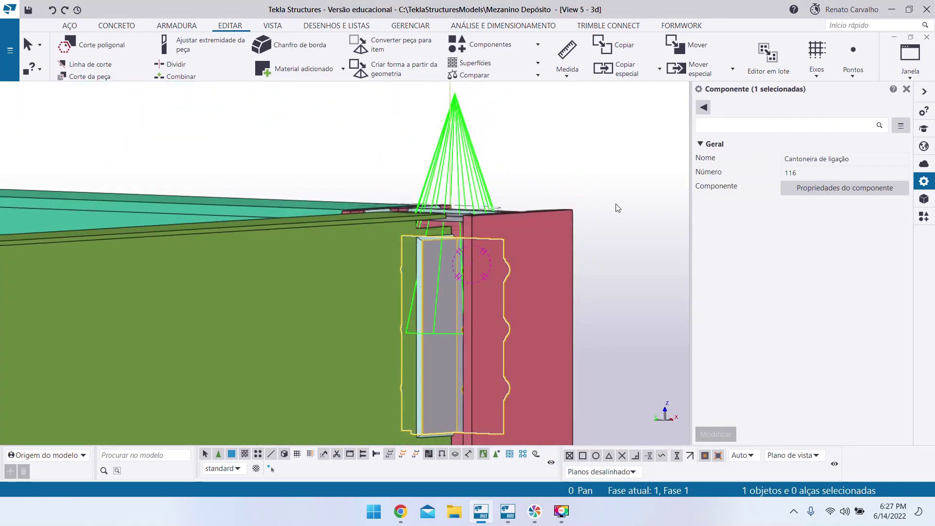
click(617, 209)
Measure from the grid line A beam's coped upper end to column A-2's web face to check the clearance.
scroll(452, 229, up, 4)
click(567, 51)
scroll(442, 321, up, 5)
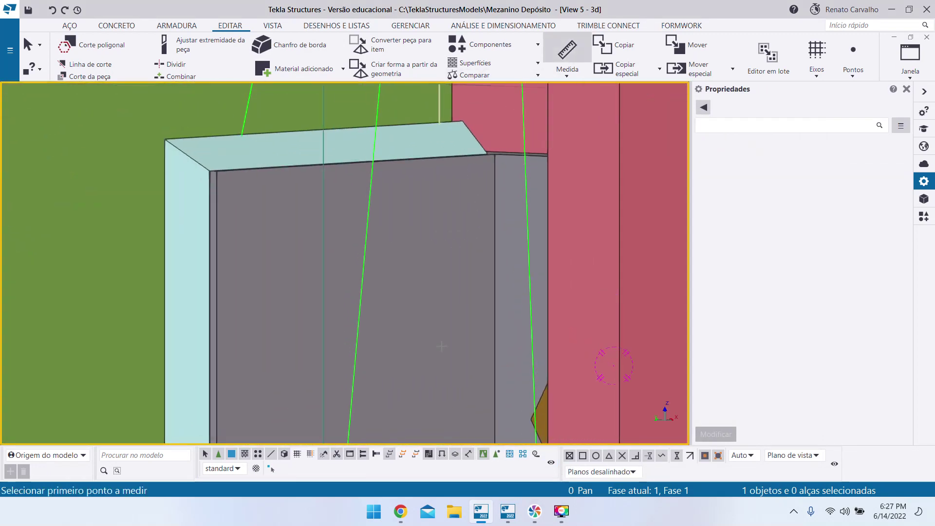
scroll(442, 346, down, 5)
scroll(458, 288, up, 4)
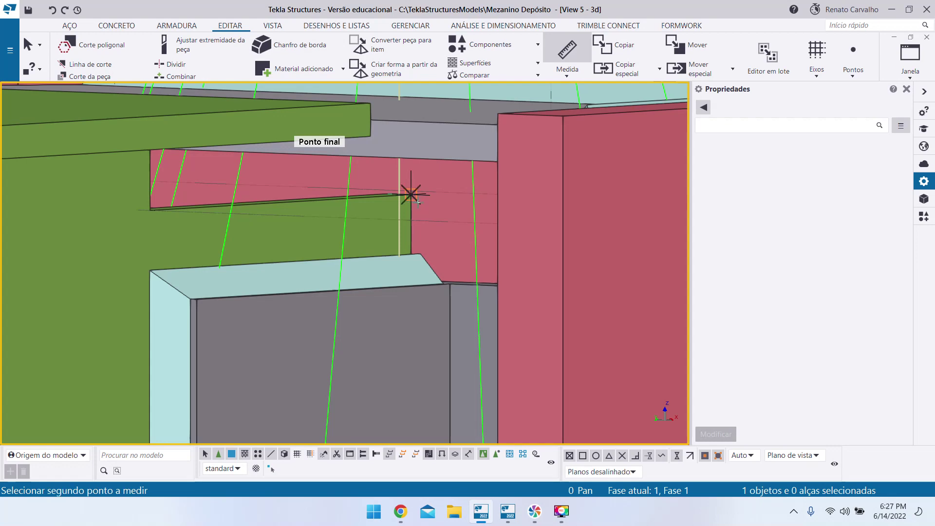
scroll(449, 160, down, 10)
scroll(412, 253, up, 3)
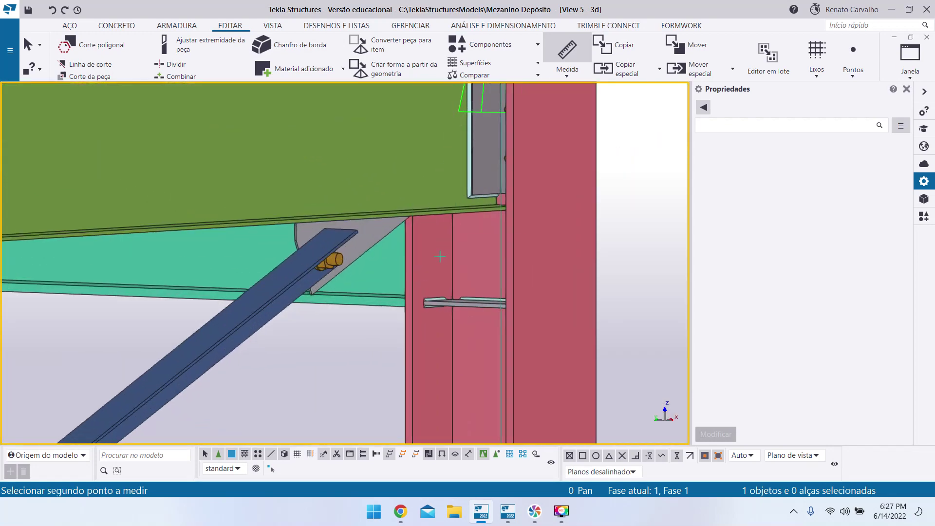
scroll(453, 260, up, 3)
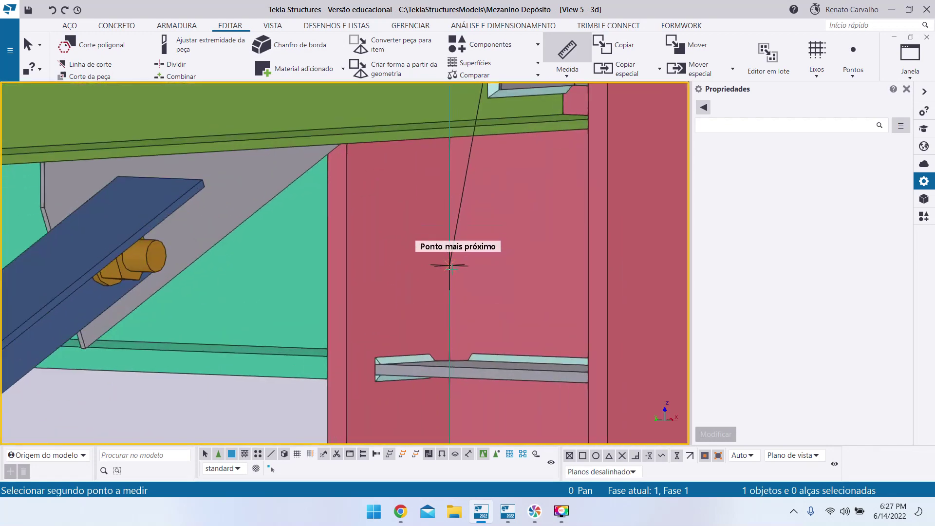
click(449, 262)
scroll(451, 336, down, 3)
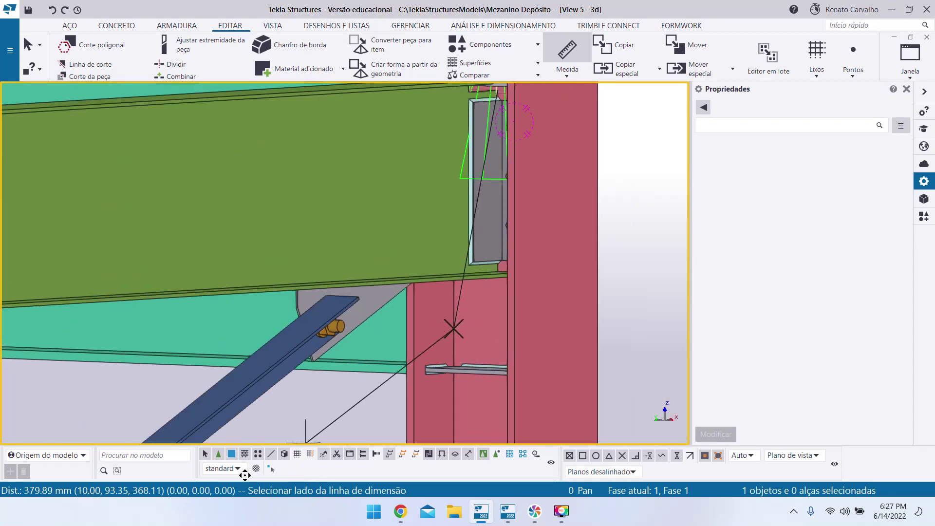
scroll(521, 343, down, 3)
key(Escape)
Reopen the column A-2 connection's properties and add the matching Cantoneira de ligação connection at a second column to the selection.
scroll(463, 281, up, 2)
ctrl+middle_drag(391, 322, 387, 344)
scroll(388, 317, up, 3)
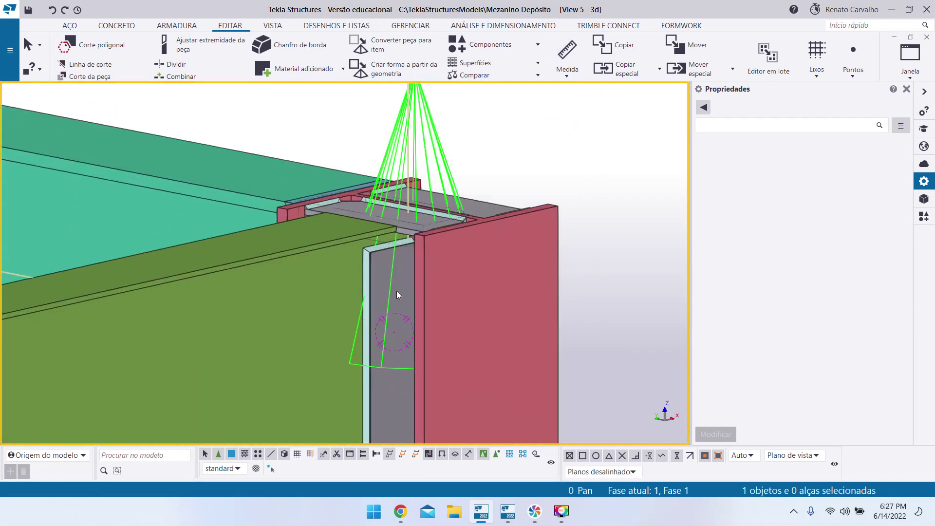
double_click(396, 294)
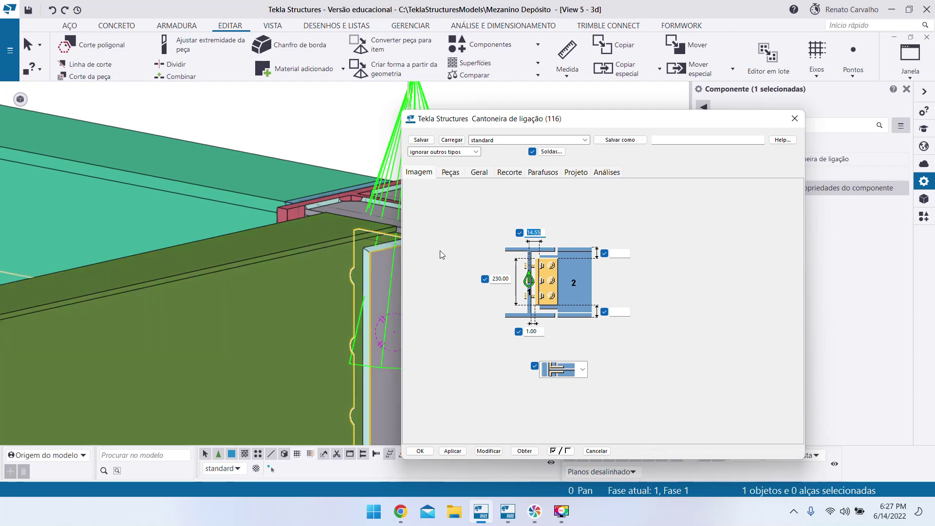
scroll(381, 143, down, 4)
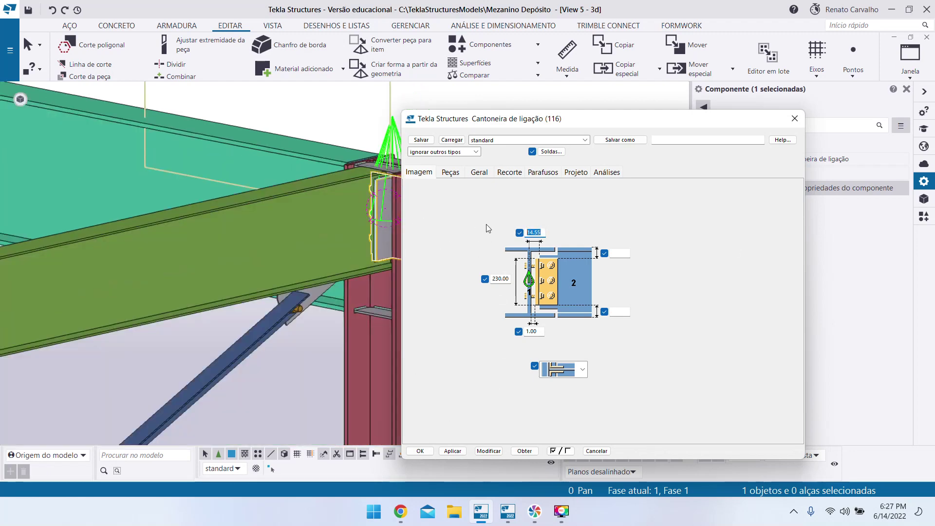
scroll(292, 219, down, 6)
scroll(254, 212, up, 5)
scroll(153, 272, up, 6)
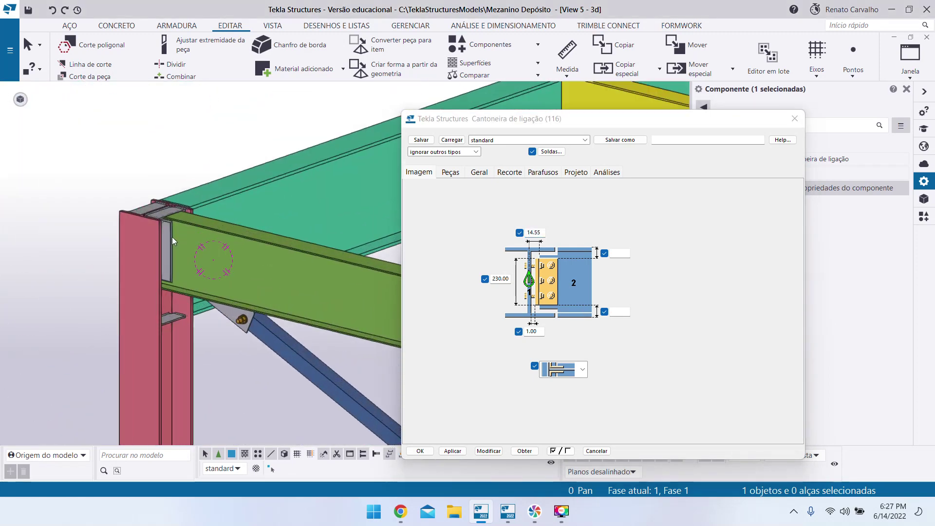
ctrl+click(157, 237)
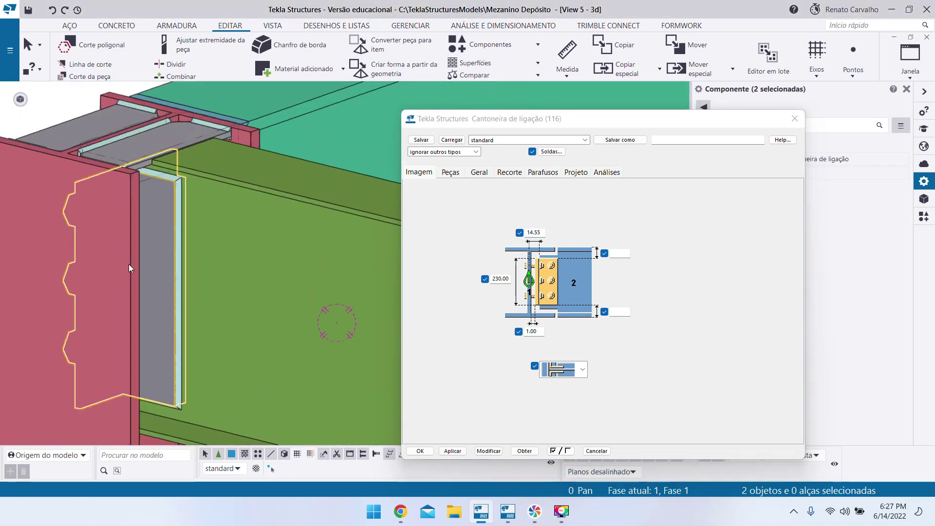
Add the matching connections at the other two corner columns and apply the 14.55 mm beam-end distance to all four connections.
scroll(129, 264, down, 8)
scroll(57, 366, down, 3)
scroll(186, 315, up, 10)
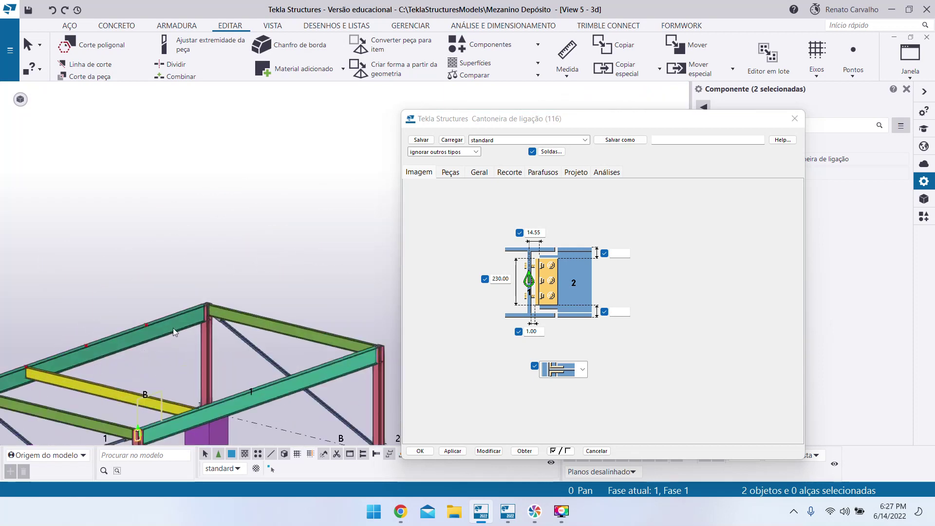
scroll(239, 312, up, 3)
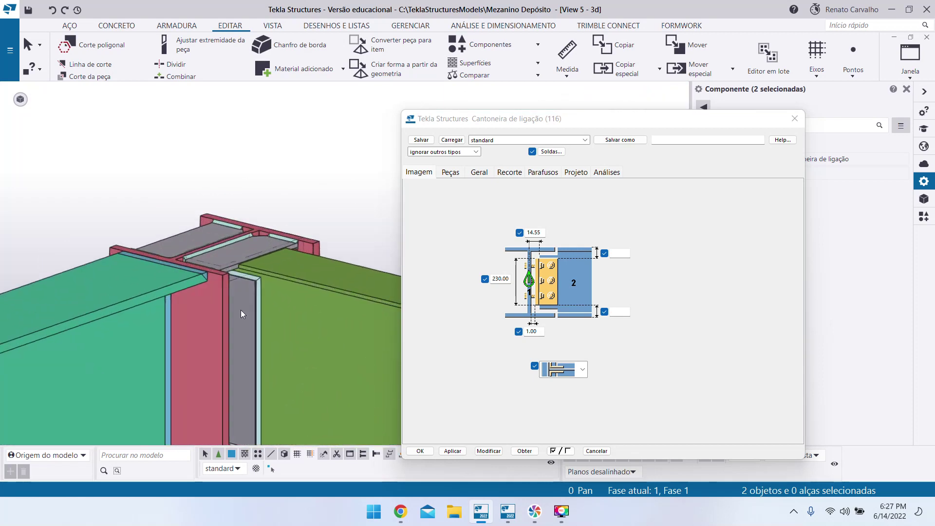
ctrl+click(240, 309)
scroll(238, 272, down, 10)
scroll(239, 271, up, 10)
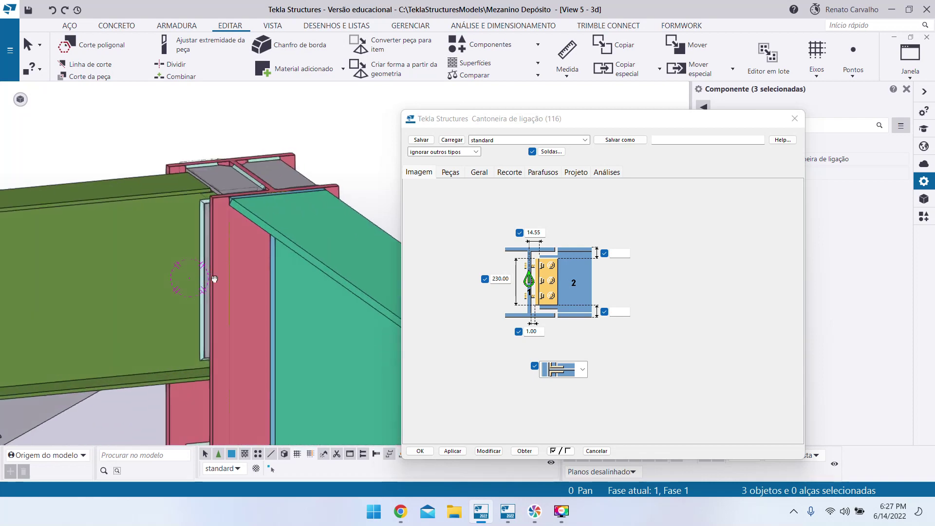
scroll(207, 279, up, 3)
ctrl+click(214, 243)
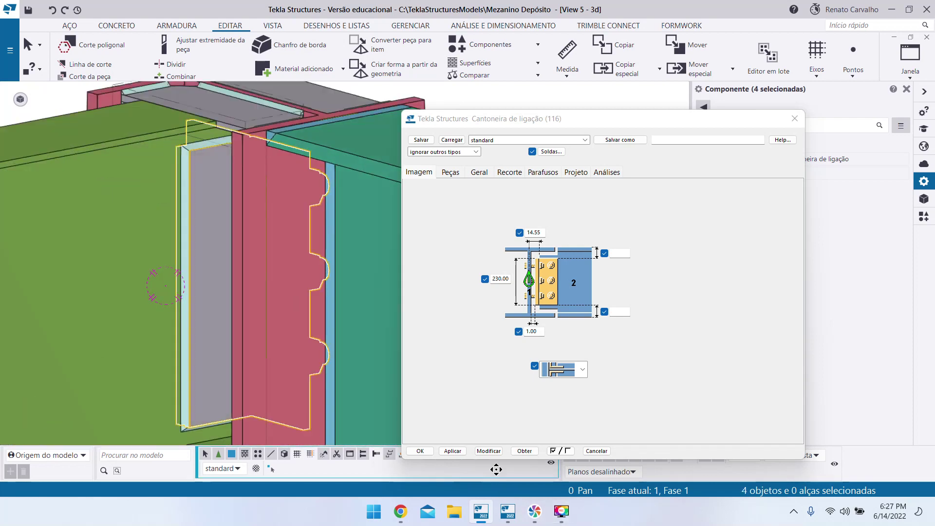
click(489, 451)
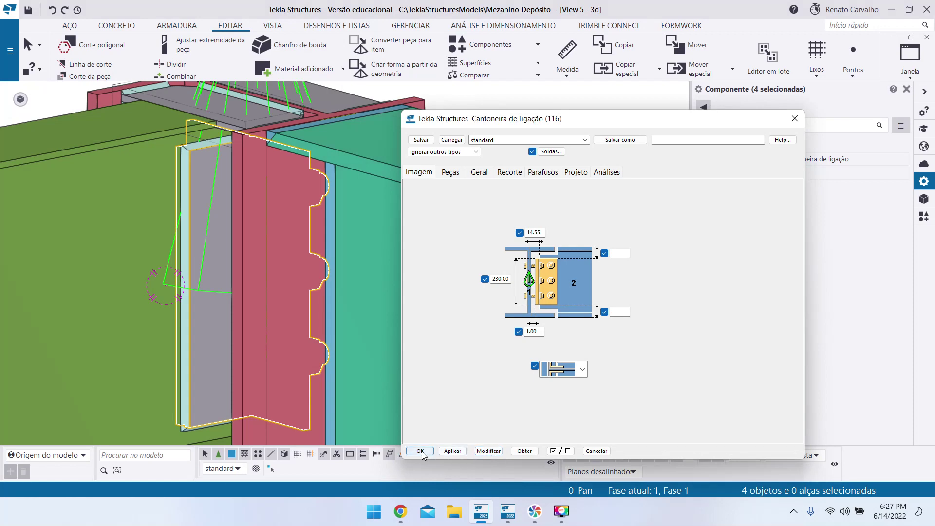
click(420, 451)
Measure from the coped beam end to the column web at the last modified corner connection to check its clearance.
scroll(370, 312, down, 3)
scroll(325, 310, up, 3)
click(361, 308)
scroll(362, 309, up, 3)
ctrl+middle_drag(394, 298, 422, 279)
scroll(449, 209, up, 3)
click(567, 51)
scroll(436, 268, up, 3)
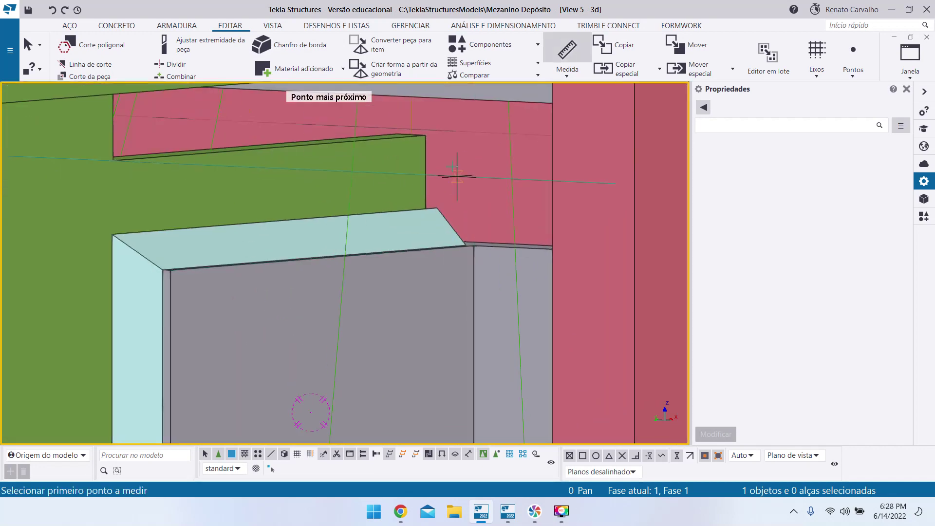
click(426, 135)
scroll(344, 153, down, 4)
scroll(282, 363, up, 4)
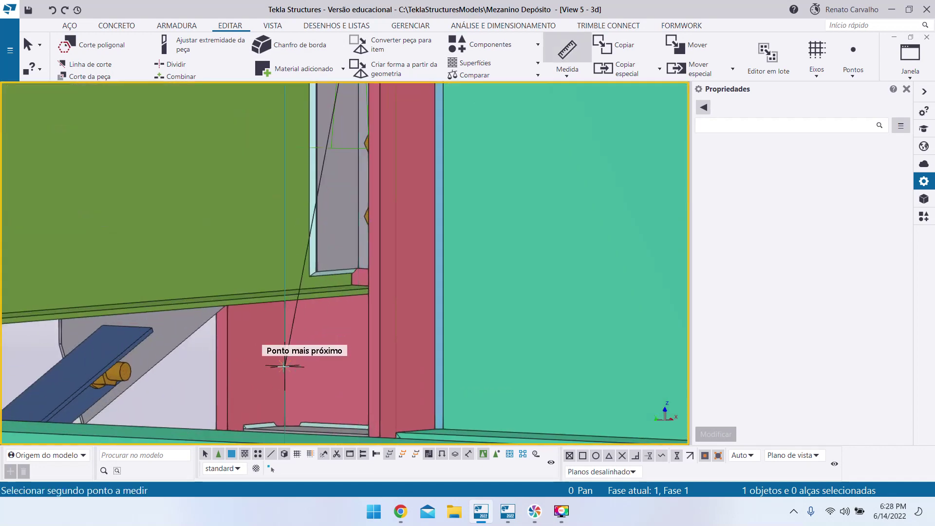
click(284, 361)
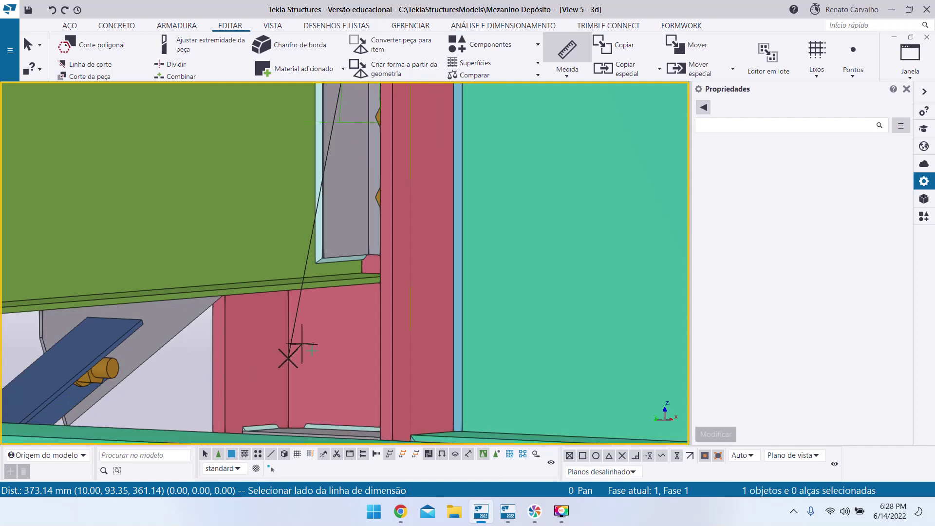
End the distance measurement at the corner connection and redraw the 3D view to clear the temporary marks from the frame.
scroll(303, 344, down, 8)
key(Escape)
scroll(484, 311, up, 1)
ctrl+middle_drag(482, 309, 457, 349)
scroll(457, 349, down, 5)
scroll(303, 340, up, 8)
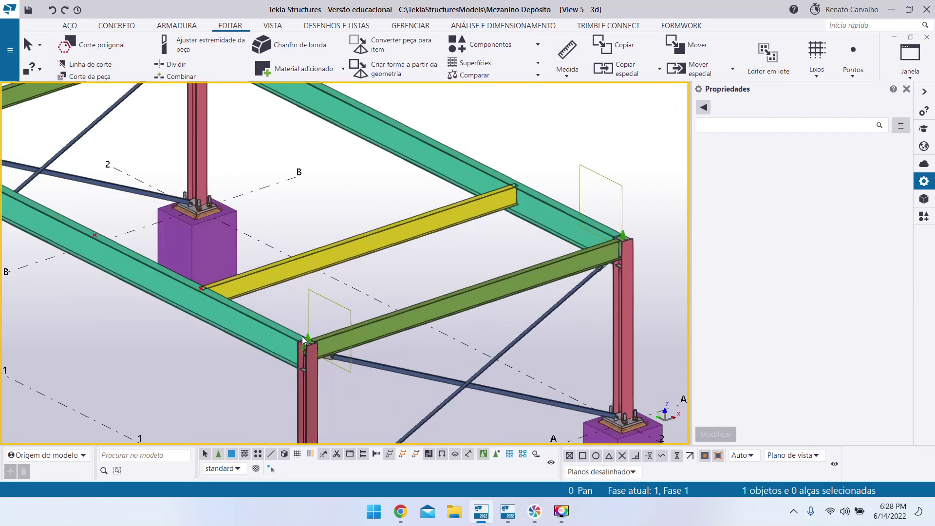
scroll(453, 366, down, 2)
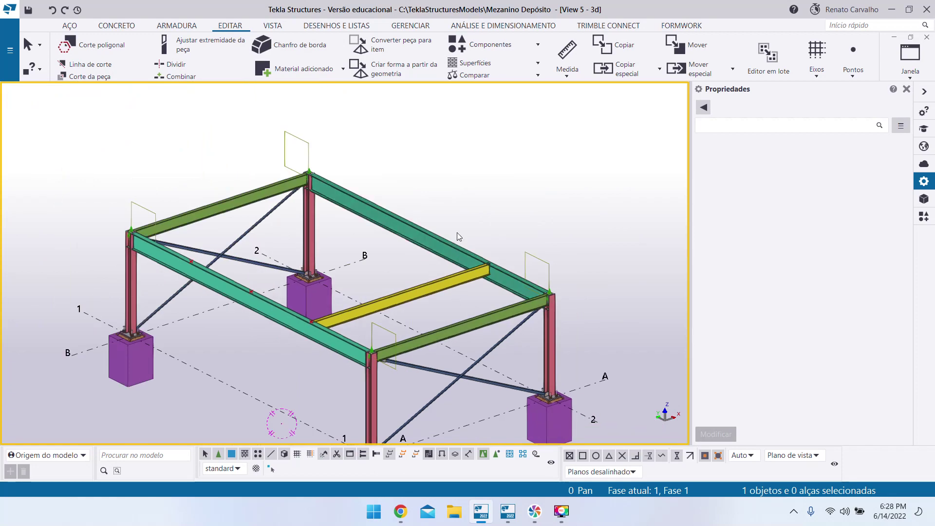
right_click(486, 161)
click(503, 228)
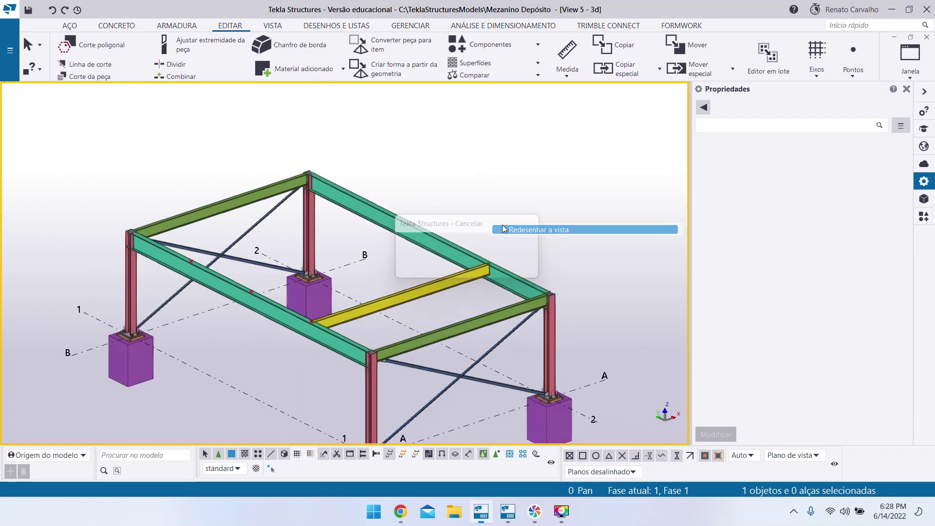
scroll(442, 287, down, 2)
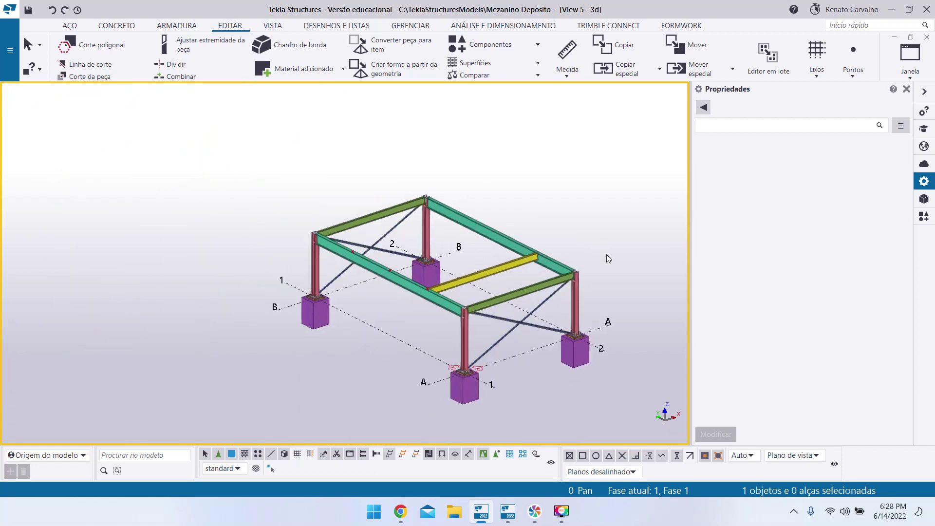
Open the Cantoneira de ligação (116) properties at a corner column, review the beam-end settings, accept them and clear the selection.
scroll(589, 261, up, 8)
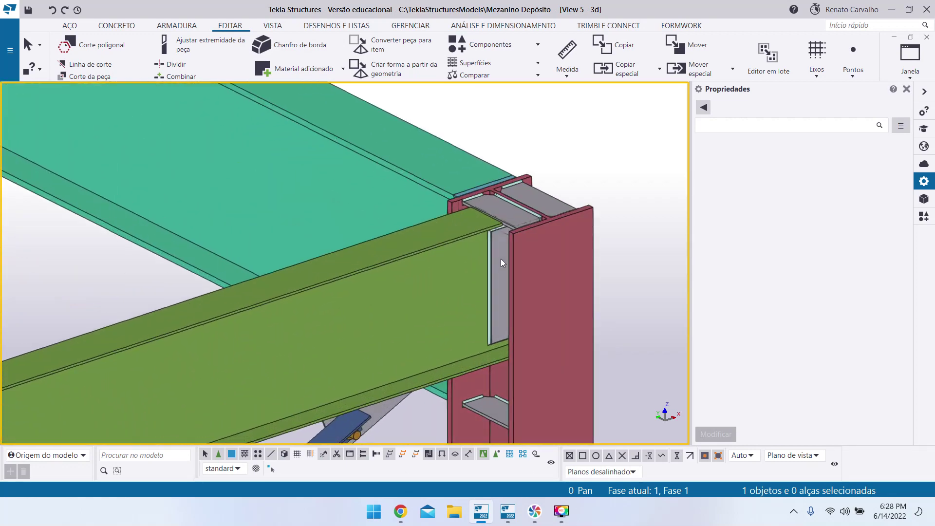
double_click(498, 244)
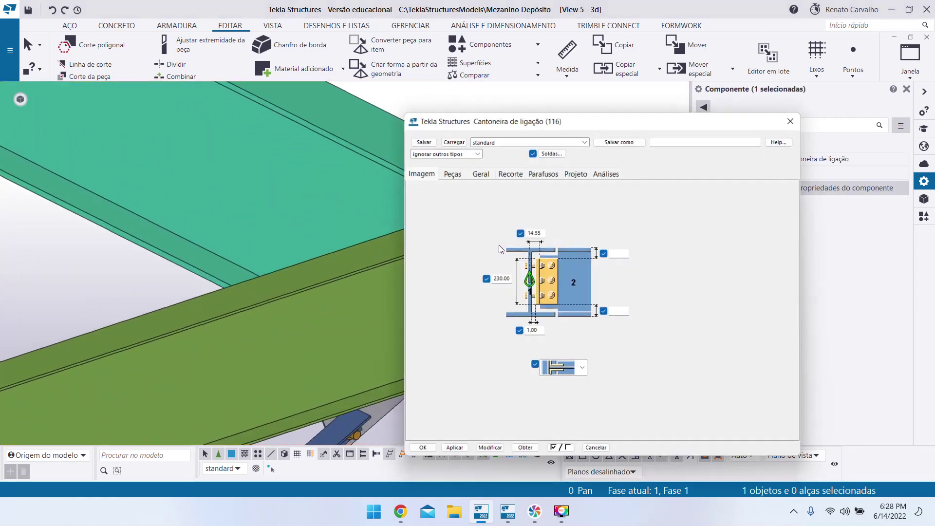
click(421, 451)
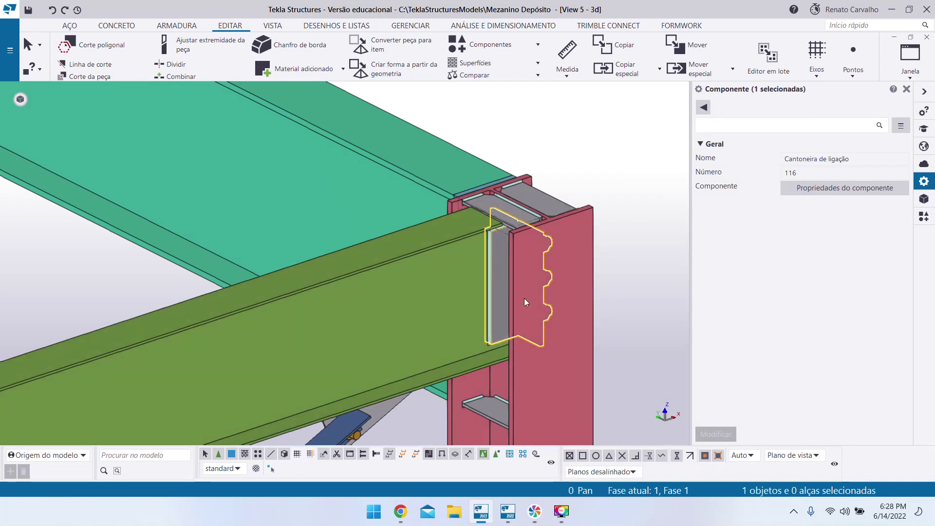
scroll(570, 366, down, 4)
scroll(568, 366, down, 4)
click(421, 340)
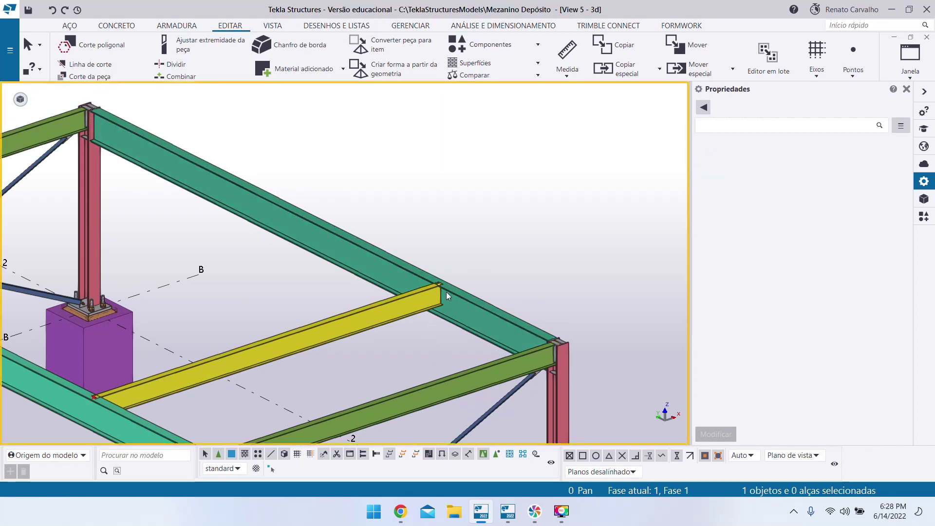
Add a Cantoneira de ligação (116) connection between the main edge beam and the yellow secondary beam's end.
scroll(446, 293, up, 5)
scroll(447, 288, up, 2)
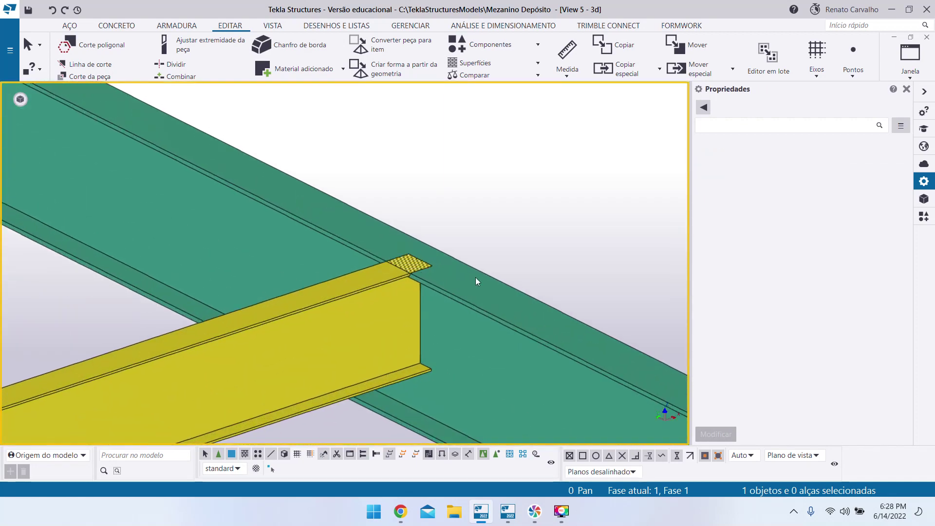
click(924, 218)
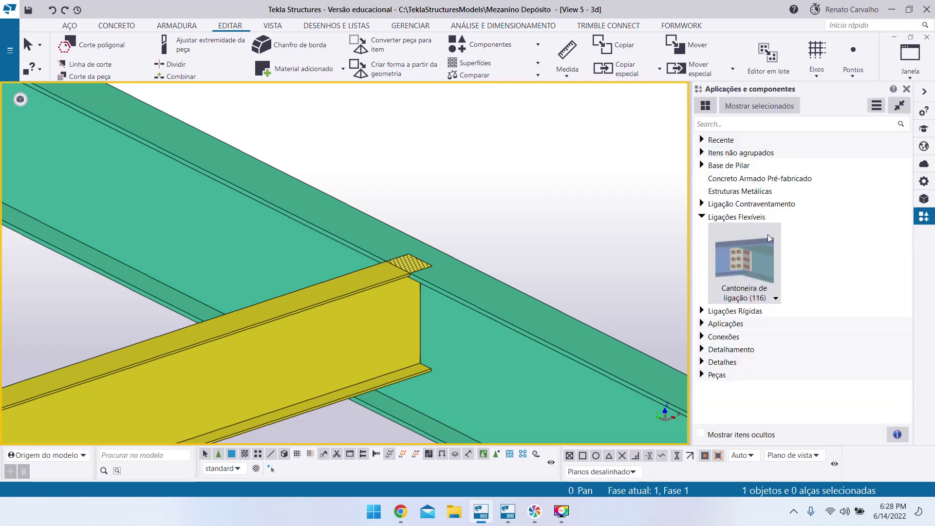
click(701, 218)
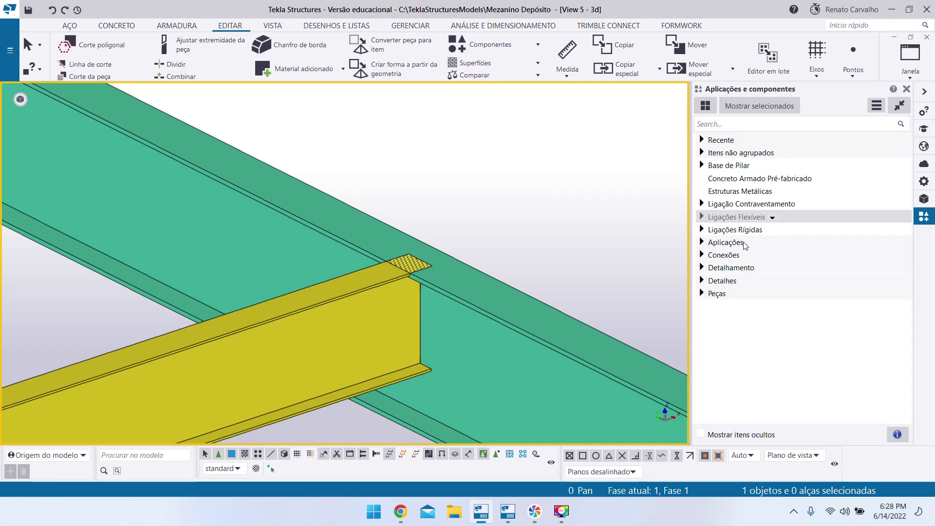
click(702, 217)
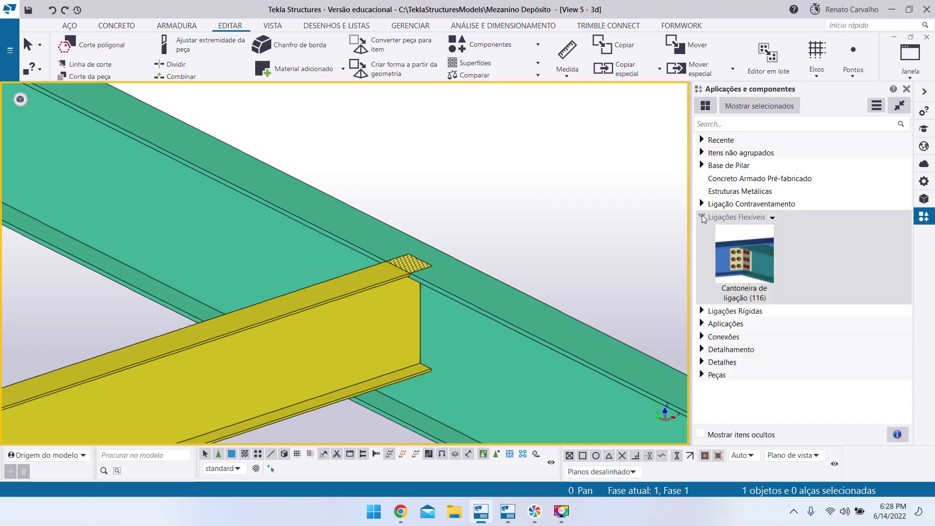
click(740, 259)
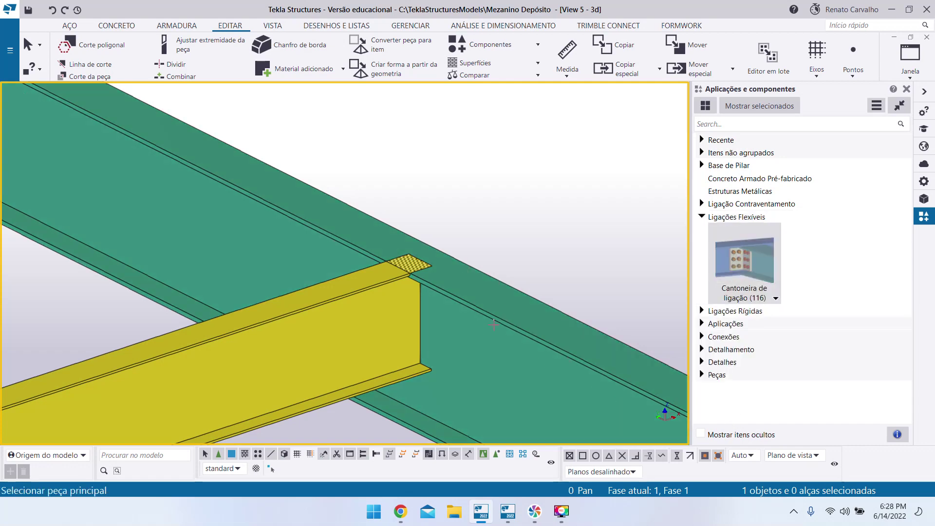
scroll(539, 231, down, 2)
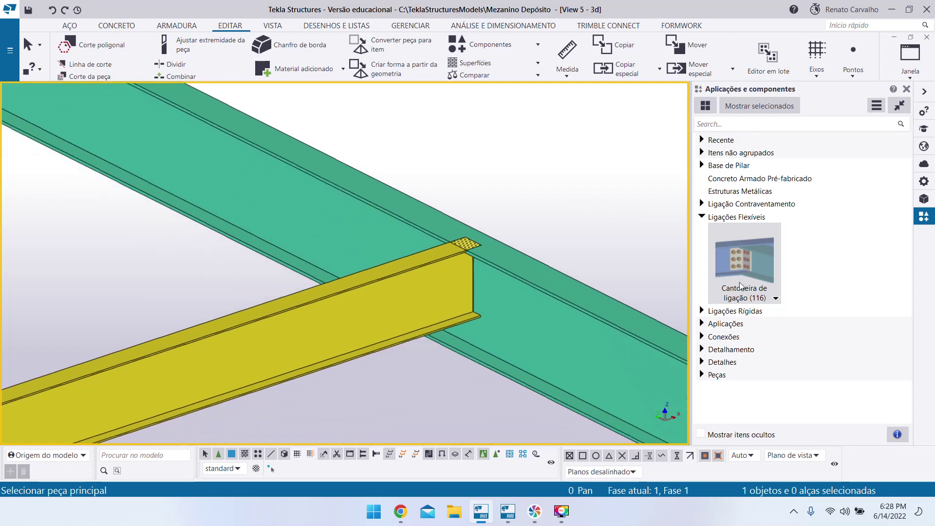
click(512, 275)
click(435, 297)
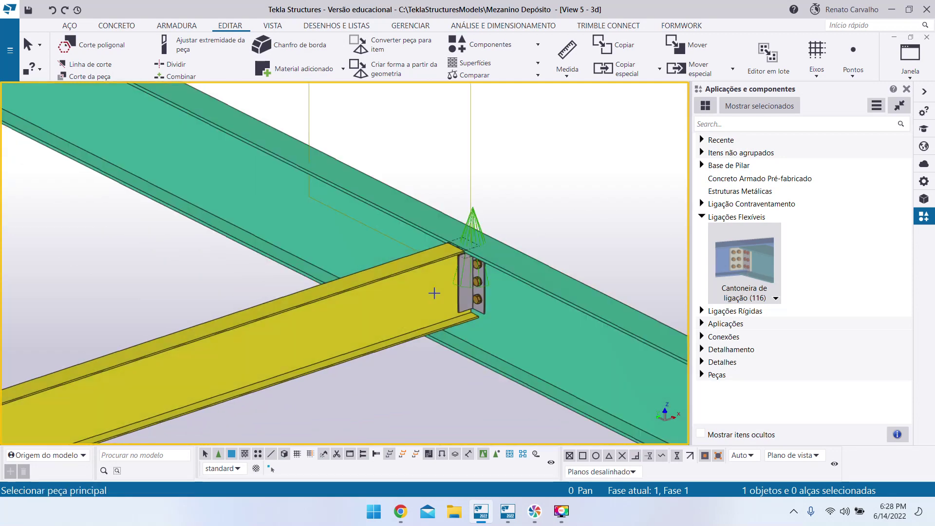
Examine the flange cope at the new secondary-beam connection and compare it with the beam end at the corner column.
scroll(435, 297, up, 5)
ctrl+middle_drag(434, 297, 462, 229)
scroll(472, 218, down, 4)
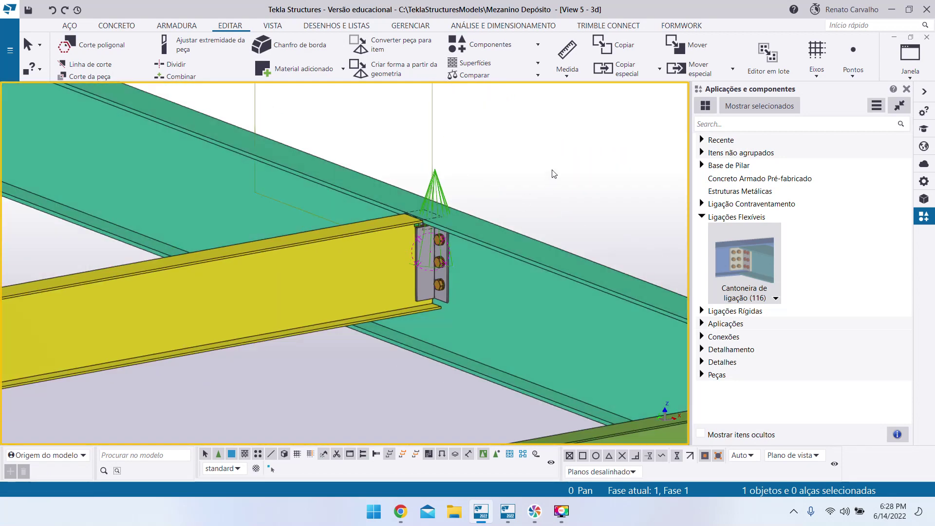
scroll(425, 244, up, 5)
scroll(403, 331, down, 8)
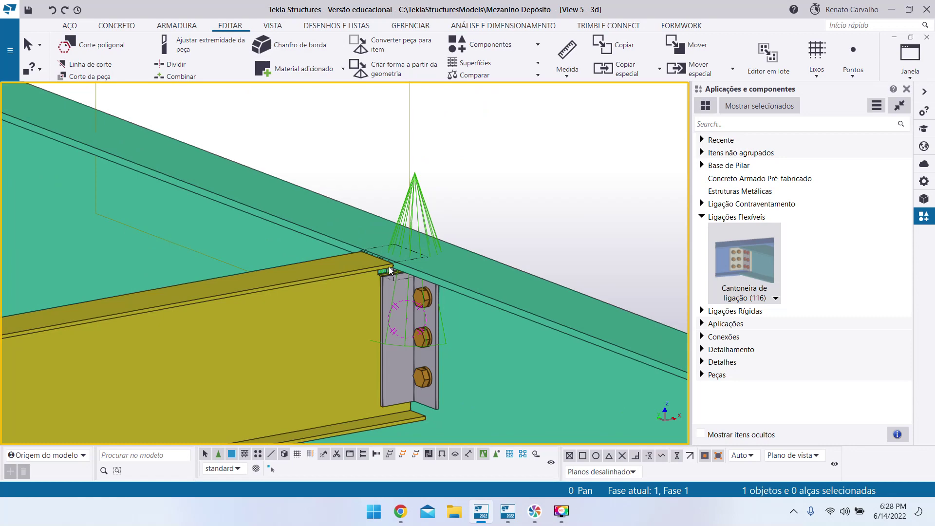
scroll(404, 300, up, 6)
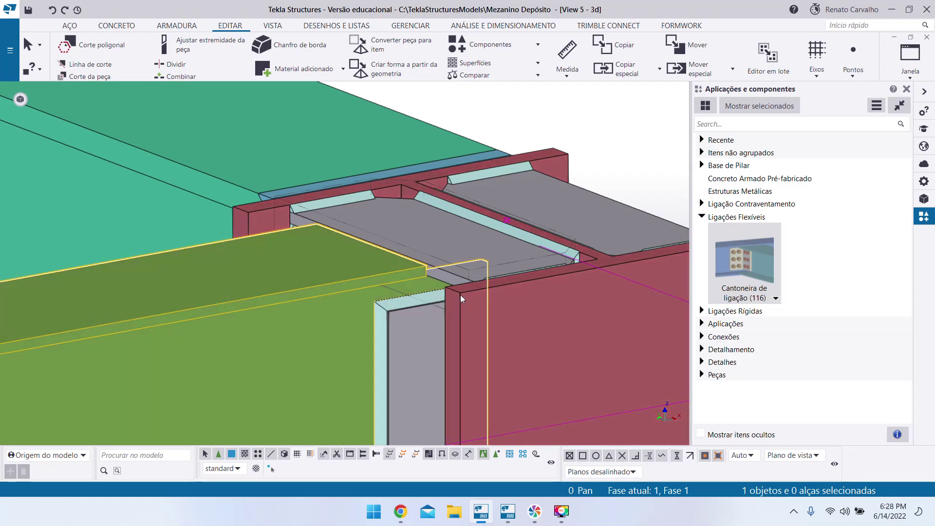
scroll(596, 372, down, 10)
scroll(310, 271, up, 9)
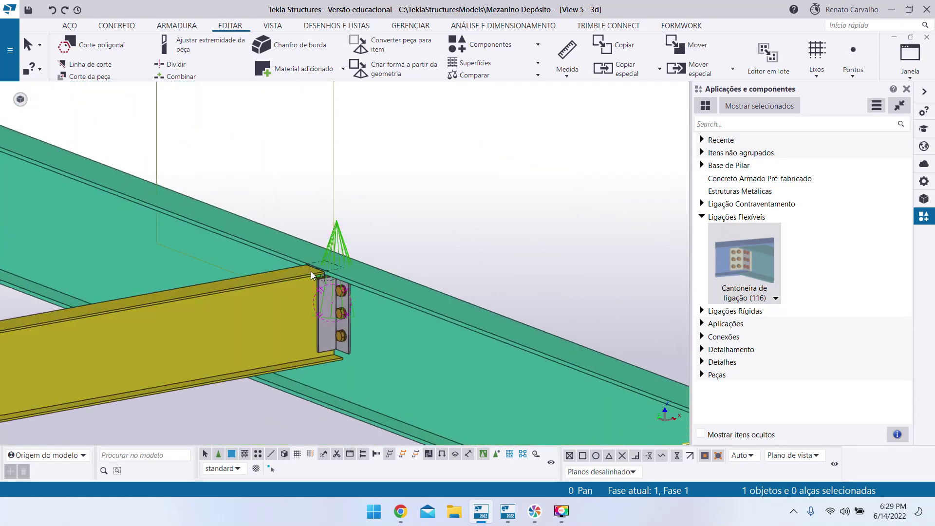
scroll(331, 273, up, 2)
mouse_move(390, 265)
ctrl+middle_down()
mouse_move(349, 235)
mouse_move(376, 259)
mouse_move(328, 252)
mouse_move(401, 264)
mouse_move(317, 276)
mouse_move(408, 305)
mouse_move(504, 247)
mouse_move(365, 286)
mouse_move(344, 314)
mouse_move(407, 270)
ctrl+middle_up()
scroll(334, 230, up, 1)
scroll(334, 229, down, 1)
Switch to the connection design PDF in Chrome and read the LCSP 31-B cope limits for the W 310 x 23,8 profile on page 19.
key(alt+Tab)
scroll(452, 275, down, 8)
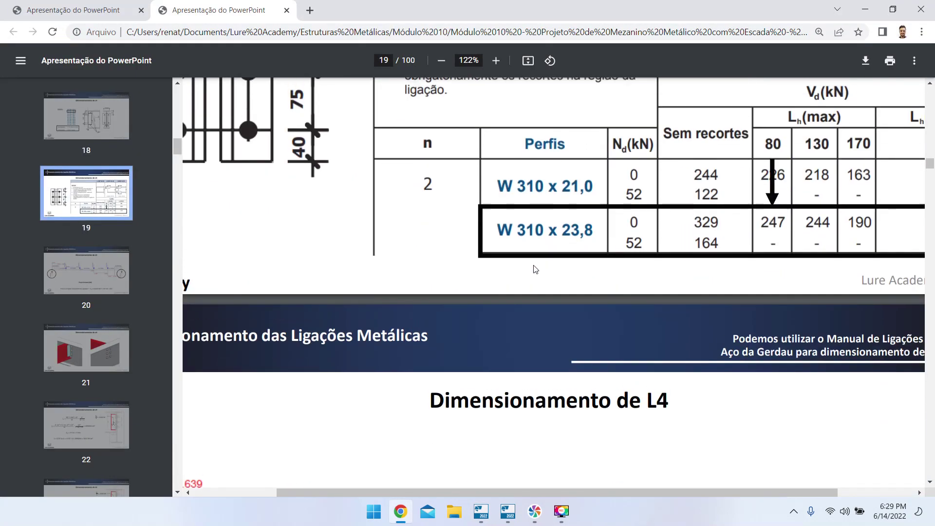
ctrl+scroll(787, 211, up, 5)
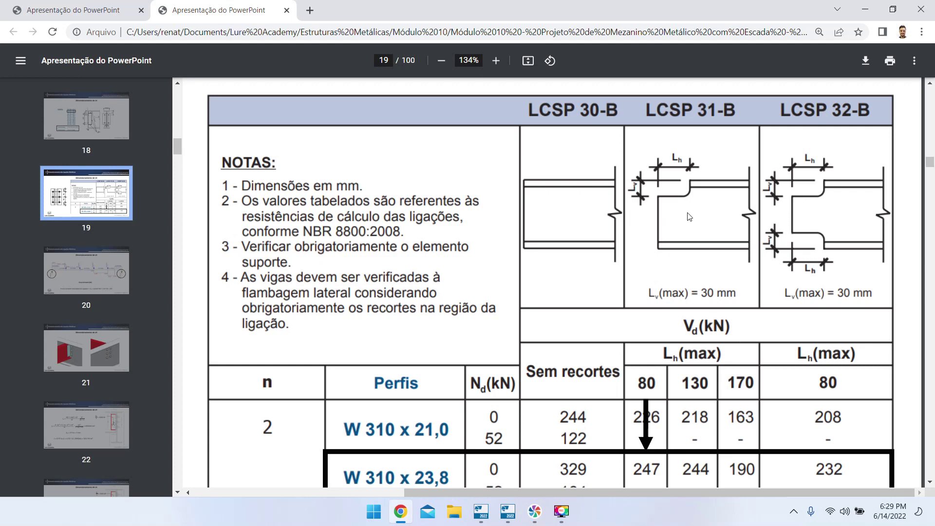
scroll(690, 167, down, 3)
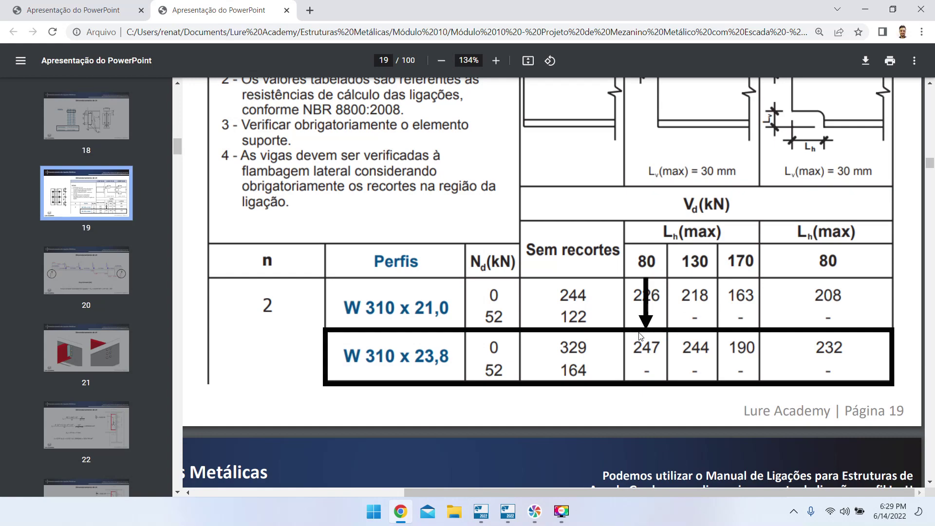
scroll(641, 335, up, 3)
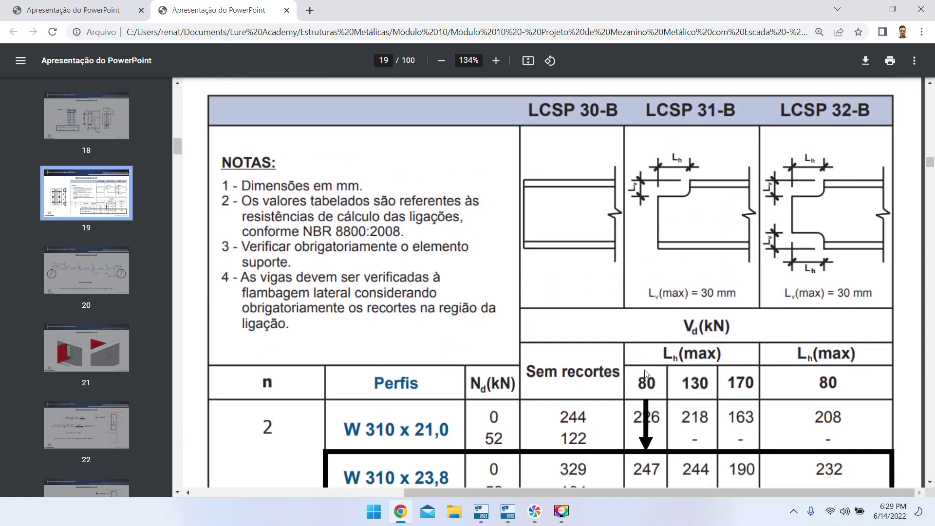
Return to Tekla Structures and measure from the secondary beam's coped upper end to the edge of the main beam's top flange.
key(alt+Tab)
ctrl+middle_drag(461, 302, 469, 176)
scroll(428, 259, up, 2)
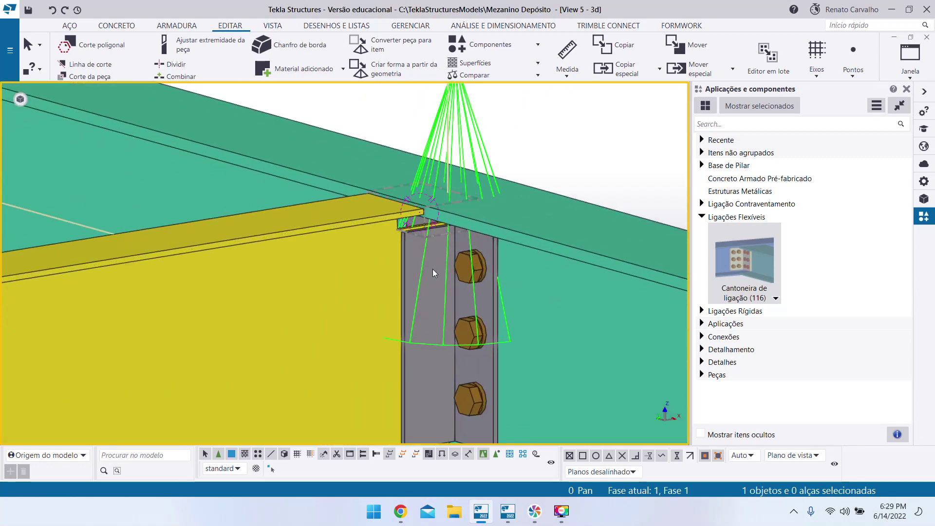
ctrl+middle_drag(434, 267, 438, 222)
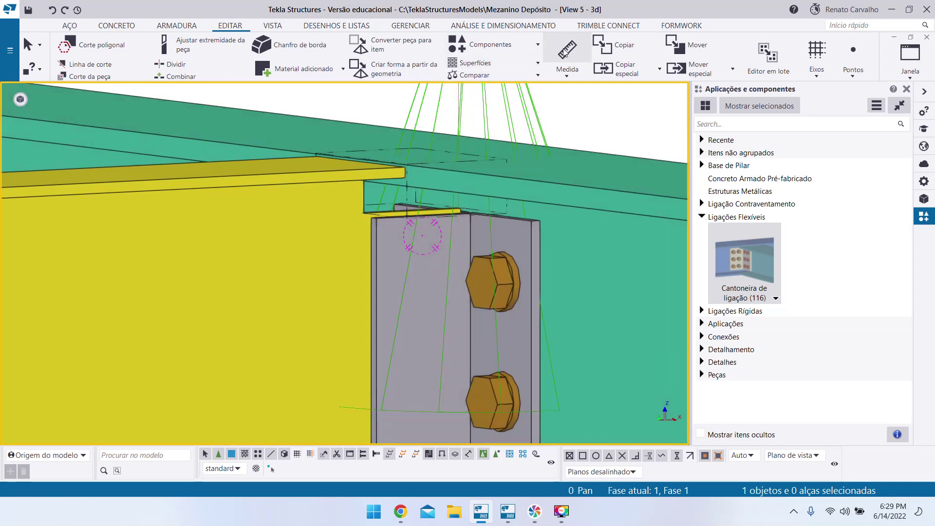
click(567, 53)
scroll(449, 238, up, 3)
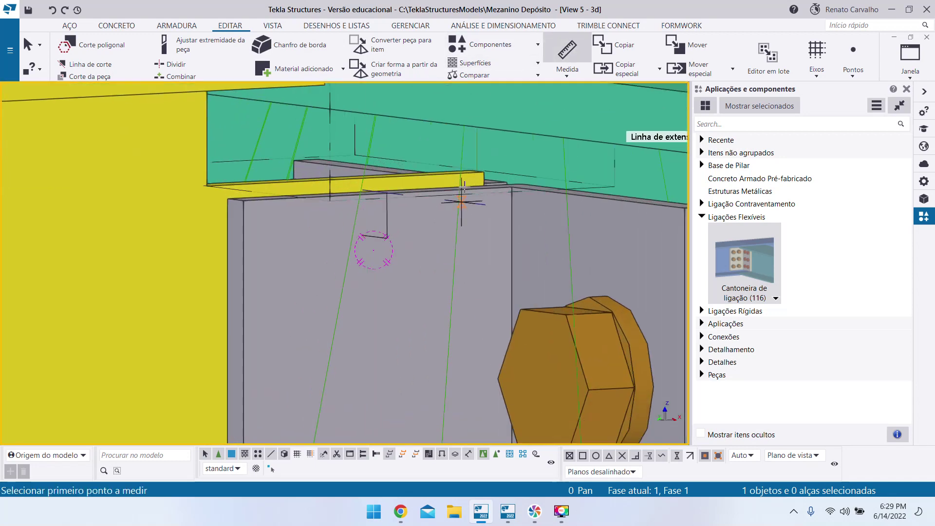
scroll(480, 183, up, 2)
click(484, 162)
scroll(494, 321, down, 1)
scroll(494, 321, down, 3)
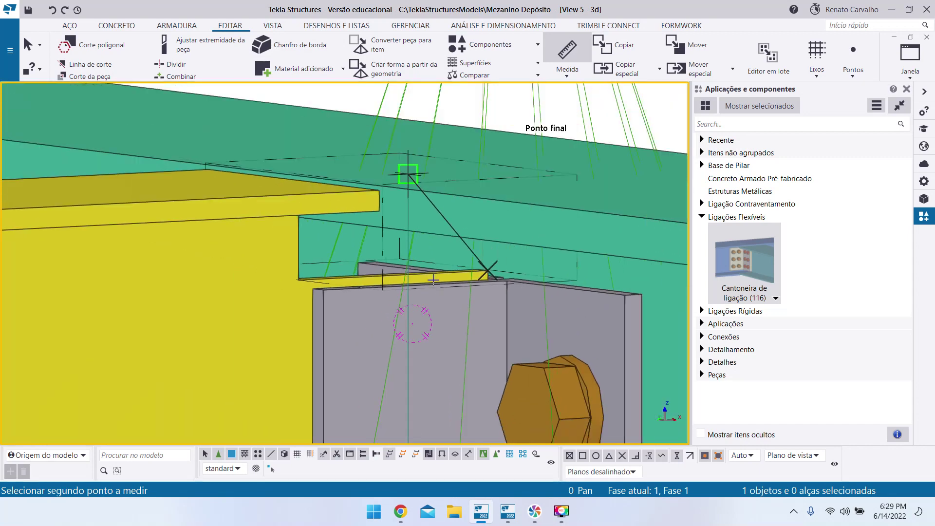
ctrl+middle_drag(408, 232, 331, 246)
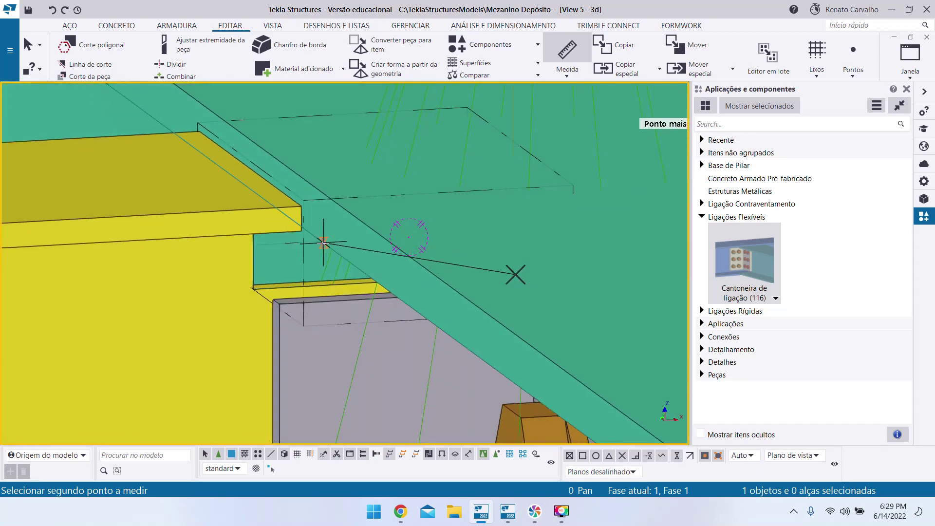
click(327, 244)
scroll(420, 328, down, 3)
ctrl+middle_drag(423, 329, 463, 347)
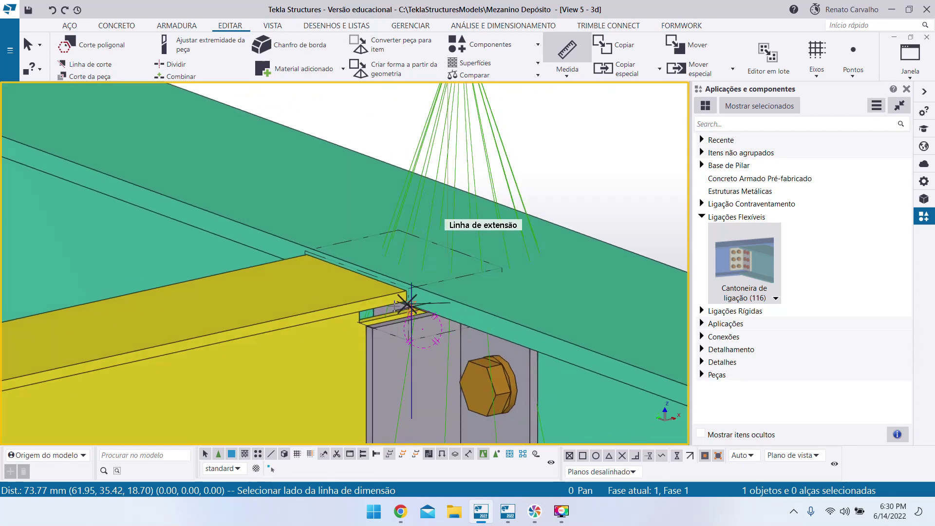
ctrl+middle_drag(429, 341, 389, 312)
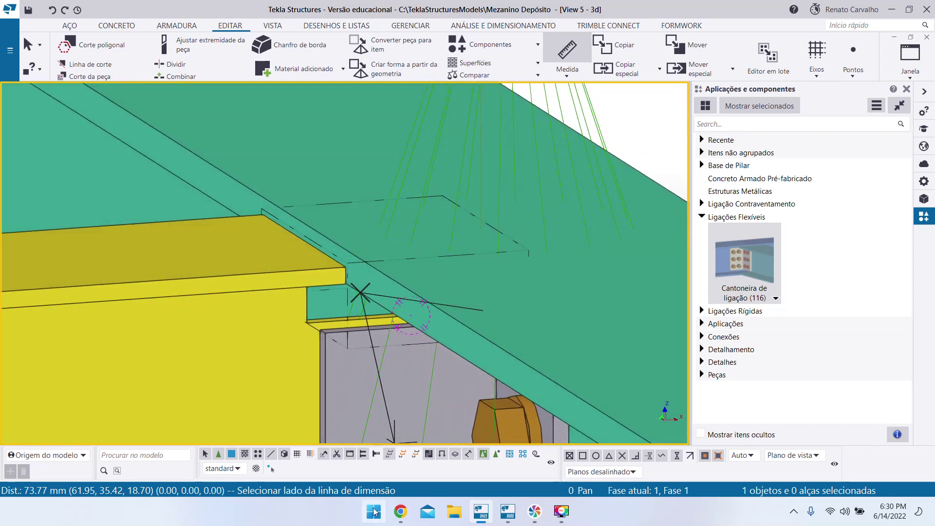
Recheck the Lh(max) limit in the Chrome PDF, and in Tekla Structures set the secondary-beam connection's top cope length to 71.95 mm and apply it.
key(alt+Tab)
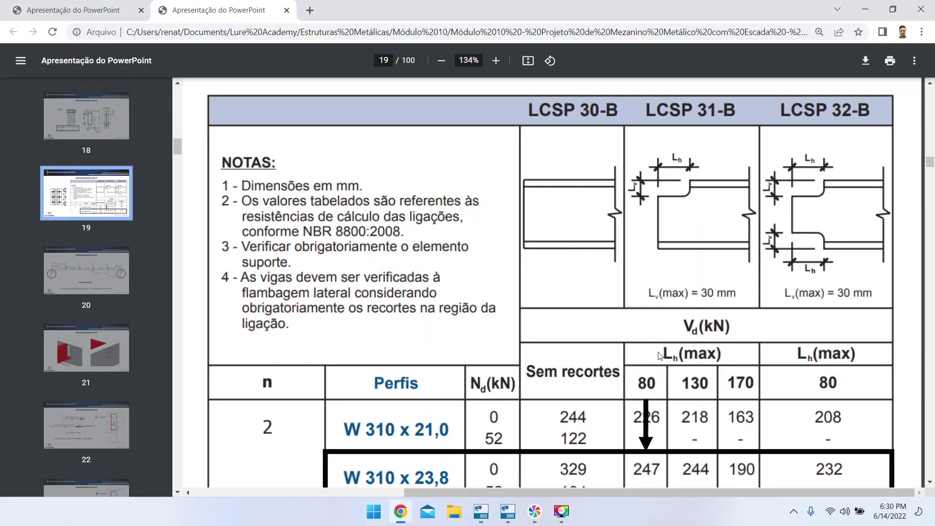
key(alt+Tab)
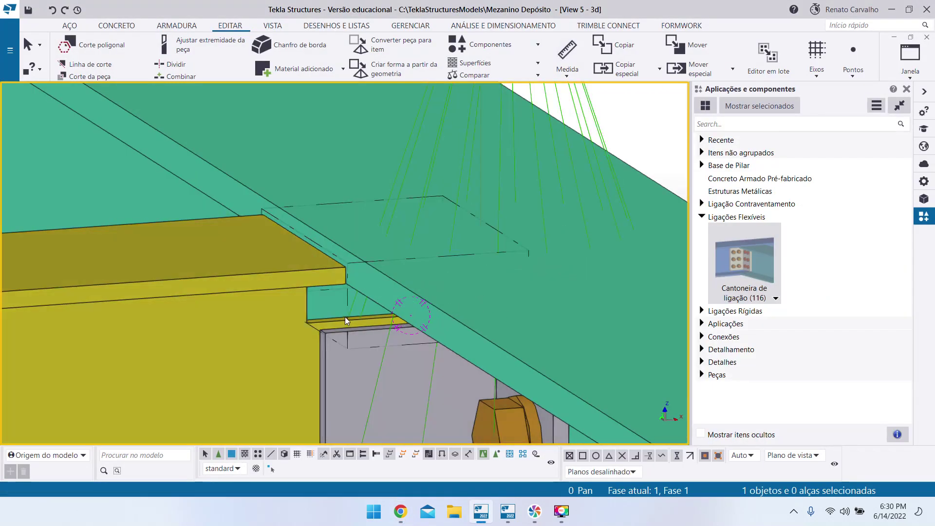
double_click(367, 381)
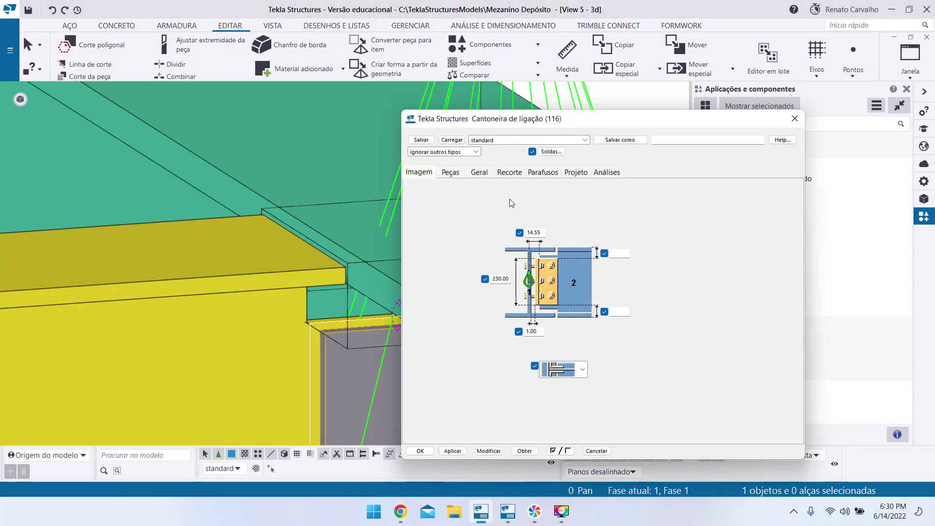
click(511, 173)
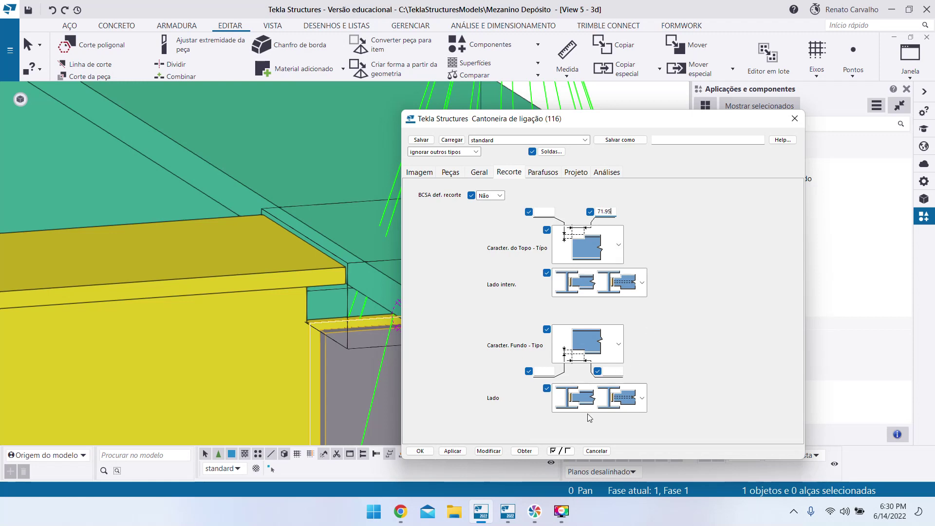
click(496, 453)
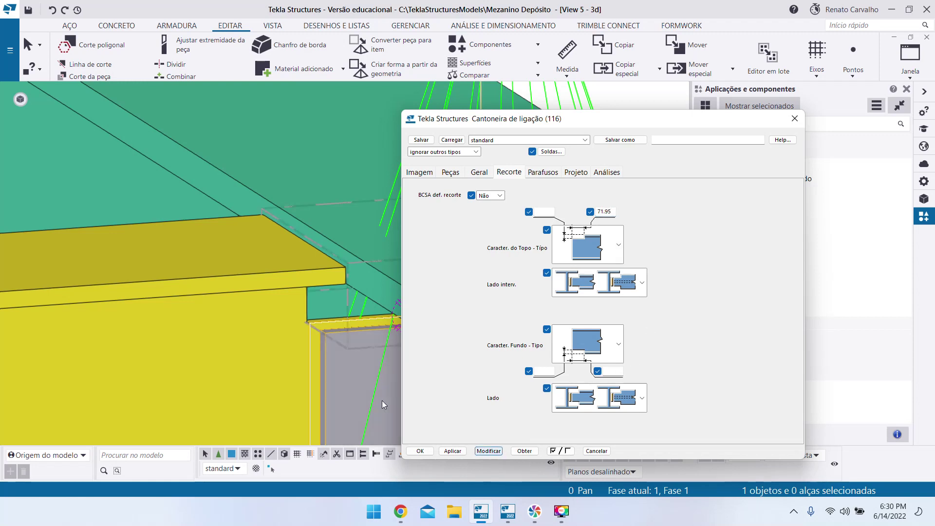
Close the connection settings and measure the gap between the secondary beam's coped top flange end and the main beam's top flange edge.
click(337, 379)
click(419, 450)
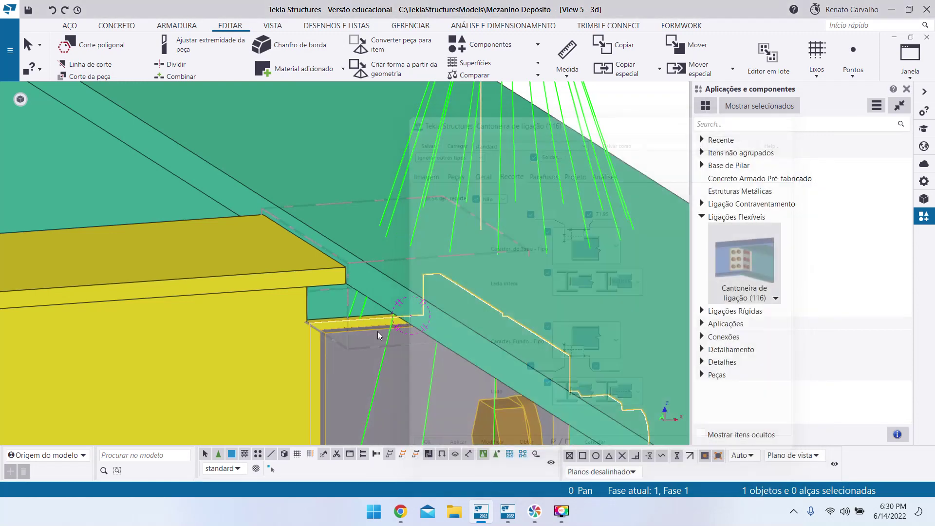
mouse_move(337, 283)
ctrl+middle_down()
mouse_move(319, 288)
mouse_move(333, 278)
ctrl+middle_up()
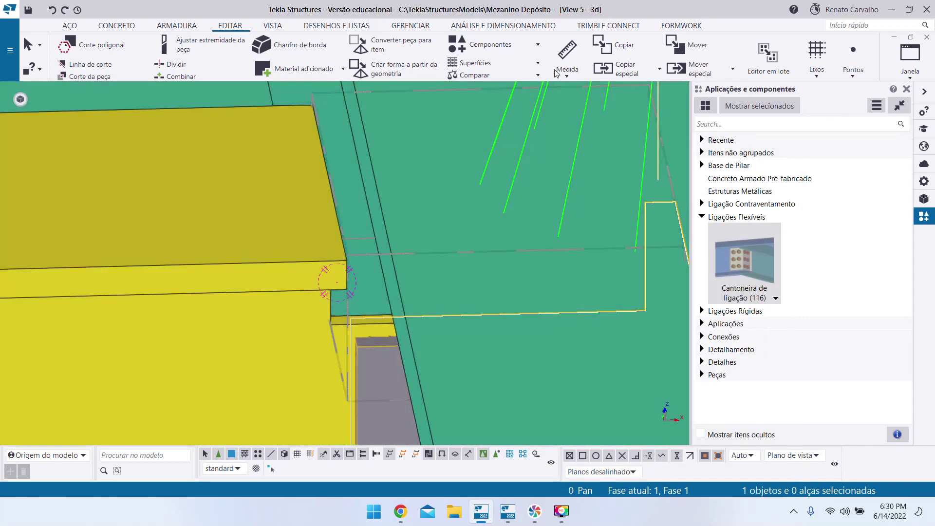
click(567, 51)
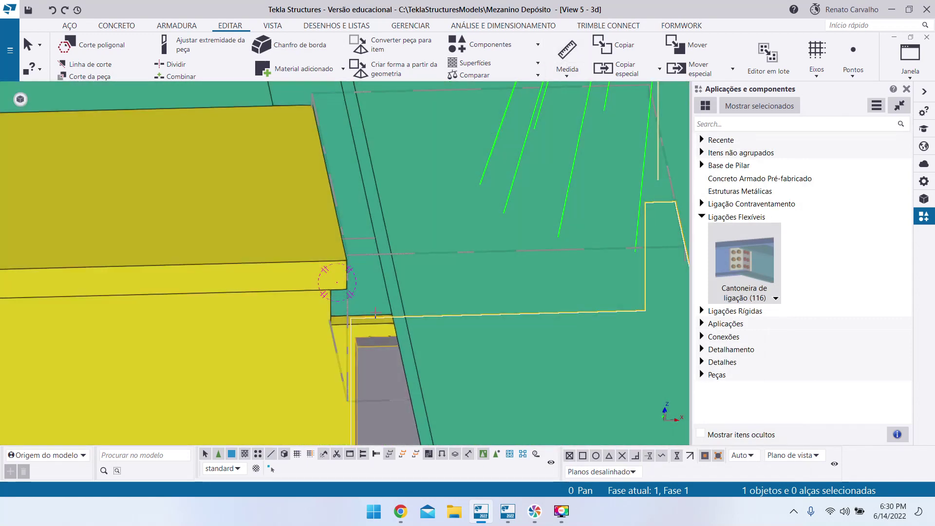
click(345, 261)
click(346, 261)
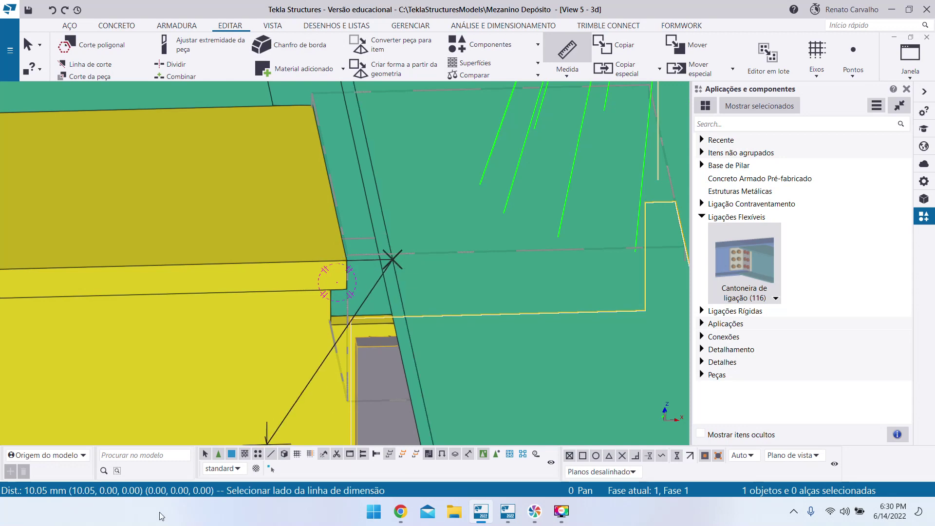
key(Escape)
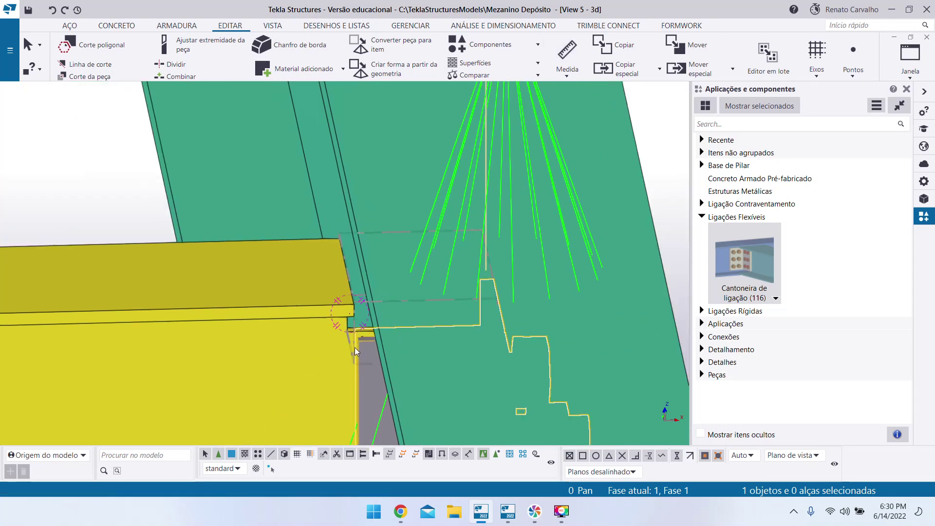
Set the top cope length of the secondary beam's clip-angle connection to 71.90 mm and apply it.
ctrl+middle_drag(371, 354, 417, 331)
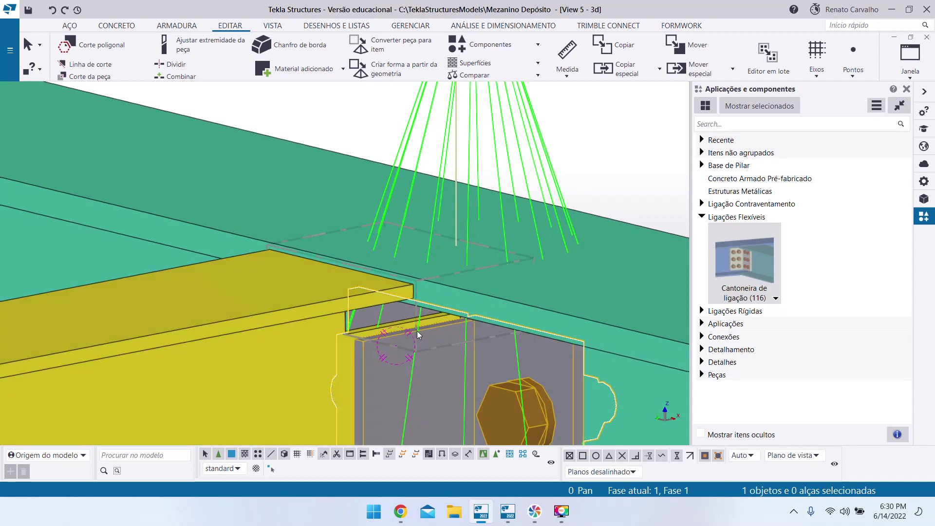
double_click(425, 375)
click(525, 173)
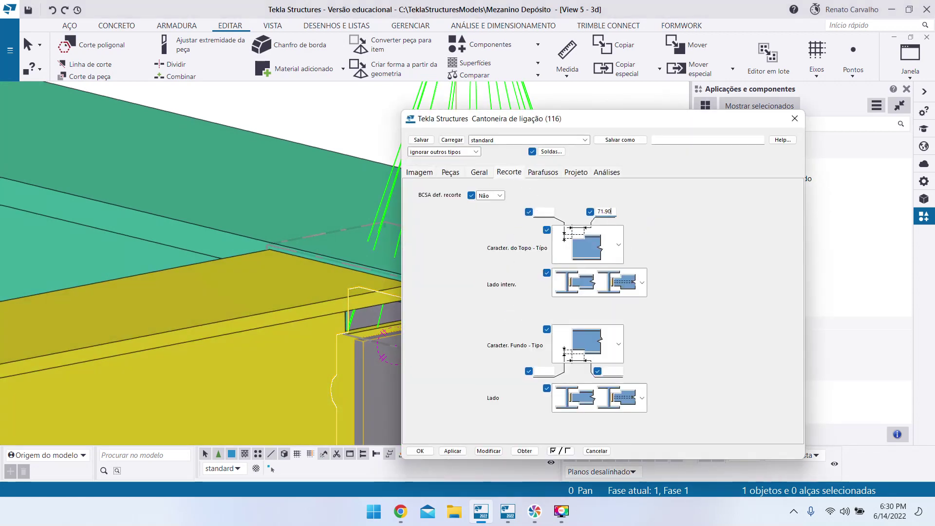
click(503, 452)
click(421, 451)
Remeasure the gap from the secondary beam's top flange corner to the main beam's top flange edge after the cope change.
scroll(408, 289, up, 5)
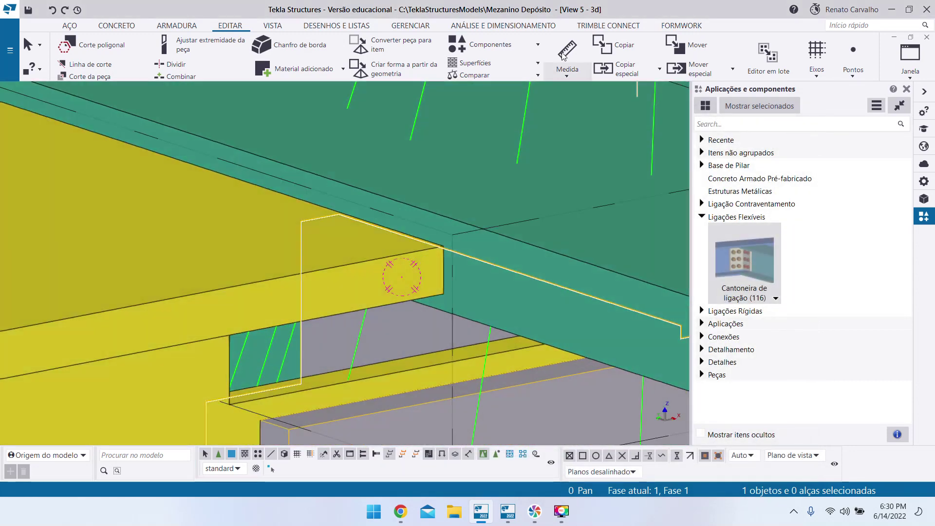
click(568, 52)
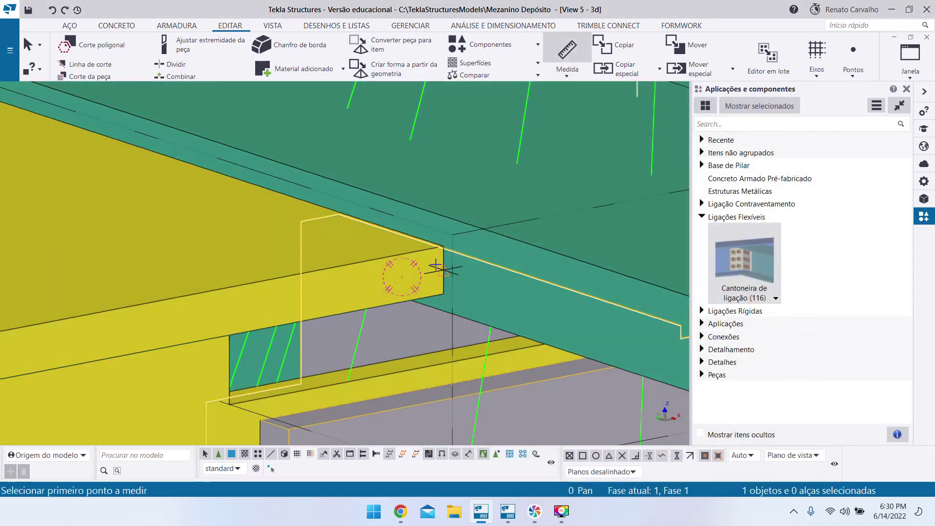
click(442, 247)
click(482, 227)
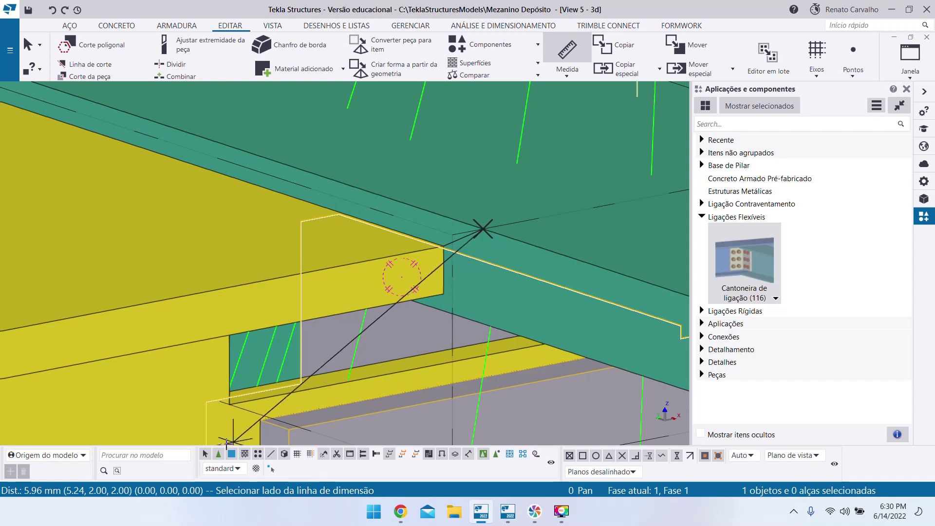
scroll(289, 257, down, 2)
scroll(290, 257, up, 5)
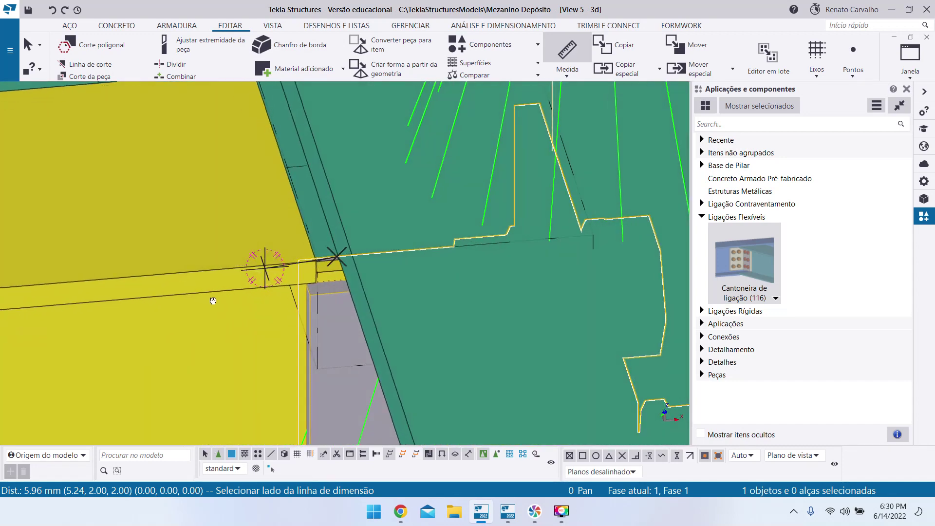
key(Escape)
key(Return)
click(303, 261)
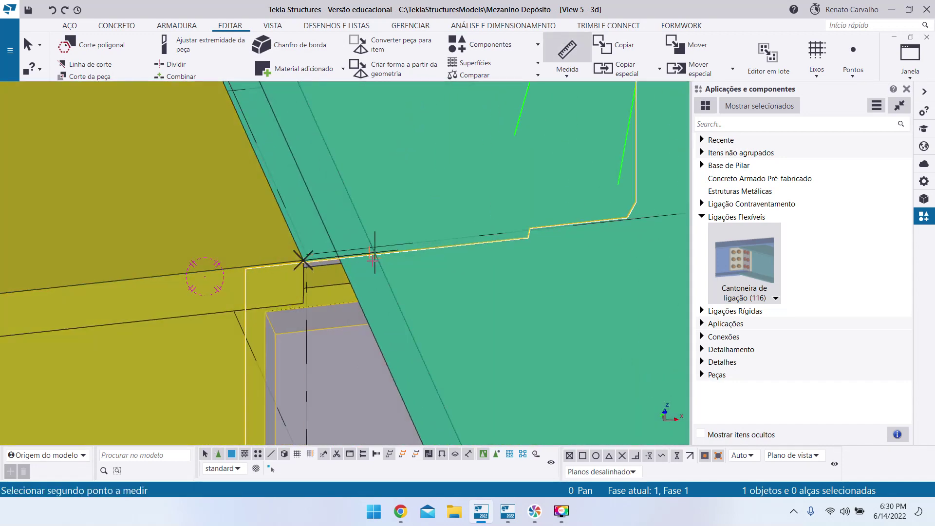
click(374, 253)
scroll(371, 309, down, 4)
key(Escape)
Measure from the upper corner of the secondary beam's flange end to the lower edge of the main beam's top flange.
ctrl+middle_drag(364, 316, 347, 259)
scroll(332, 204, up, 6)
mouse_move(333, 220)
ctrl+middle_down()
mouse_move(359, 199)
mouse_move(377, 215)
mouse_move(348, 214)
mouse_move(340, 204)
mouse_move(319, 212)
ctrl+middle_up()
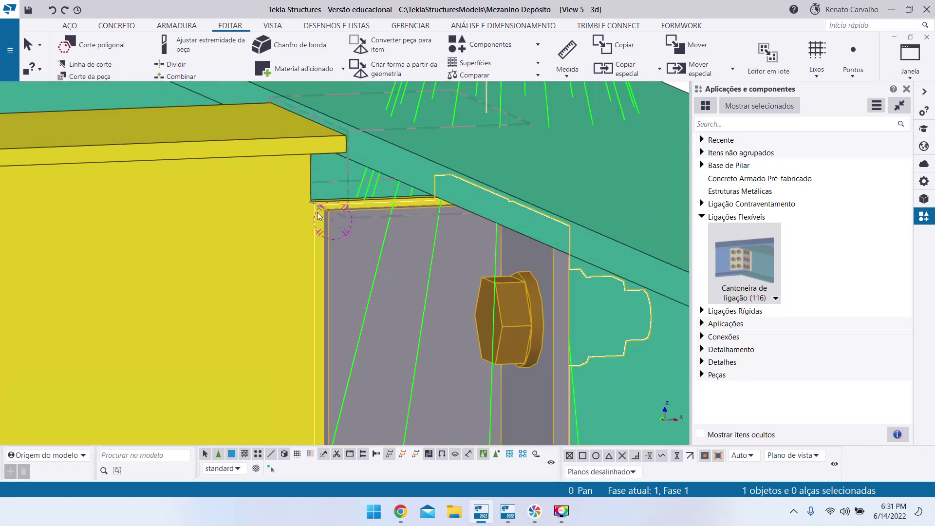
scroll(348, 156, up, 4)
ctrl+middle_drag(310, 144, 274, 193)
scroll(250, 189, up, 3)
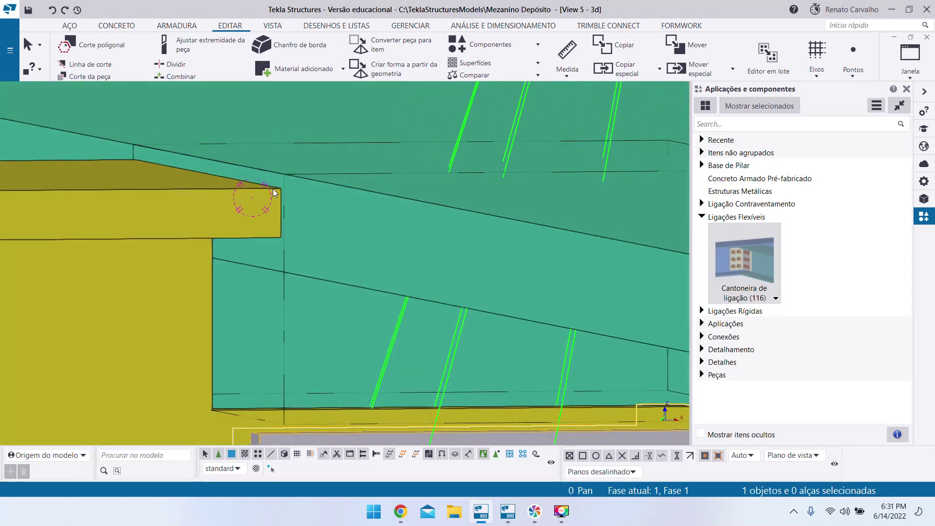
key(f)
click(279, 189)
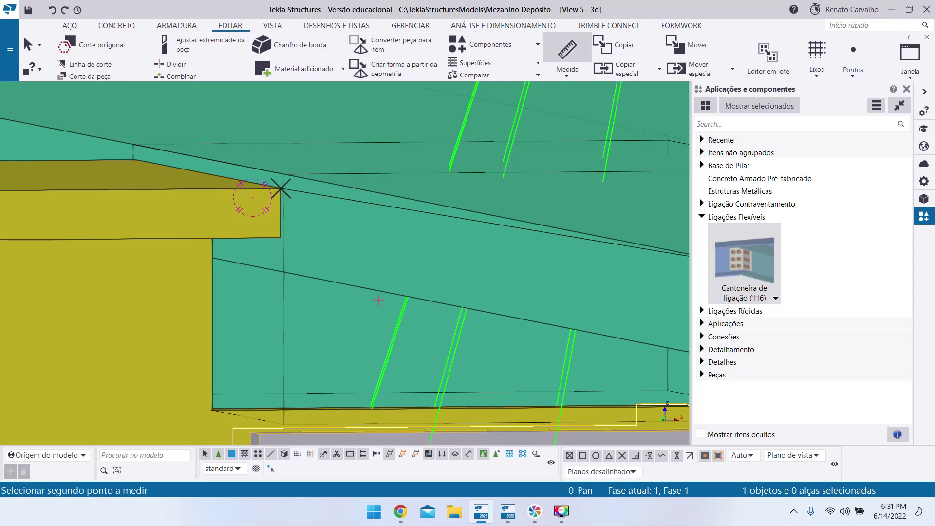
click(352, 286)
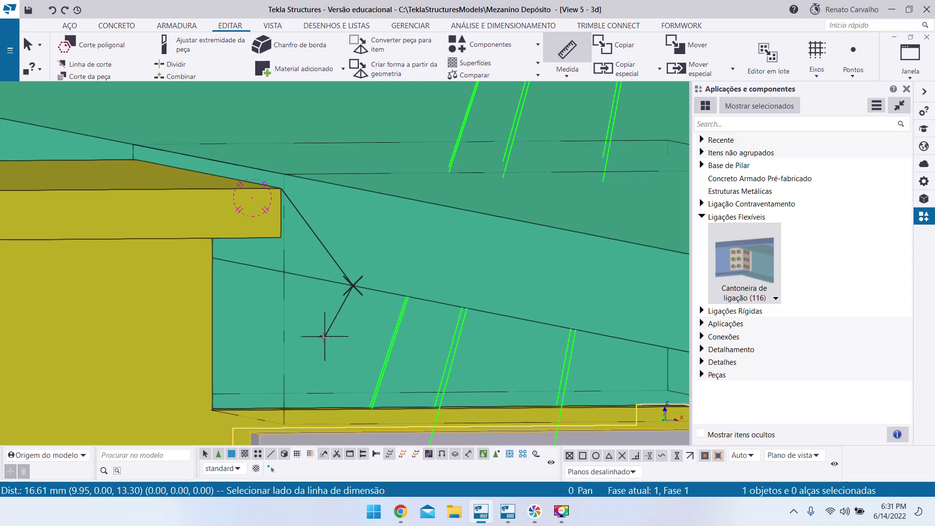
key(Escape)
Set the top cope depth of the secondary beam's clip-angle connection to 23.30 mm, apply it and close the settings.
scroll(343, 315, down, 3)
ctrl+middle_drag(334, 342, 334, 347)
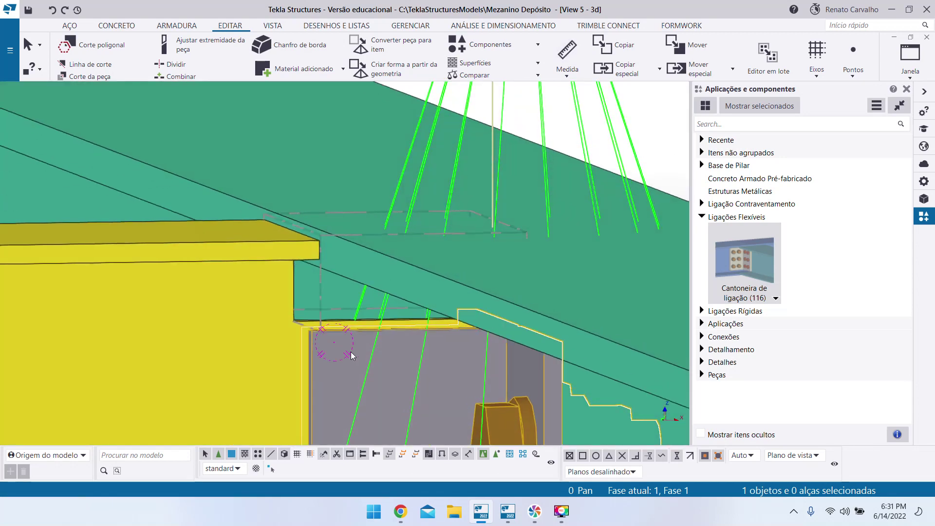
double_click(334, 342)
click(541, 171)
click(509, 172)
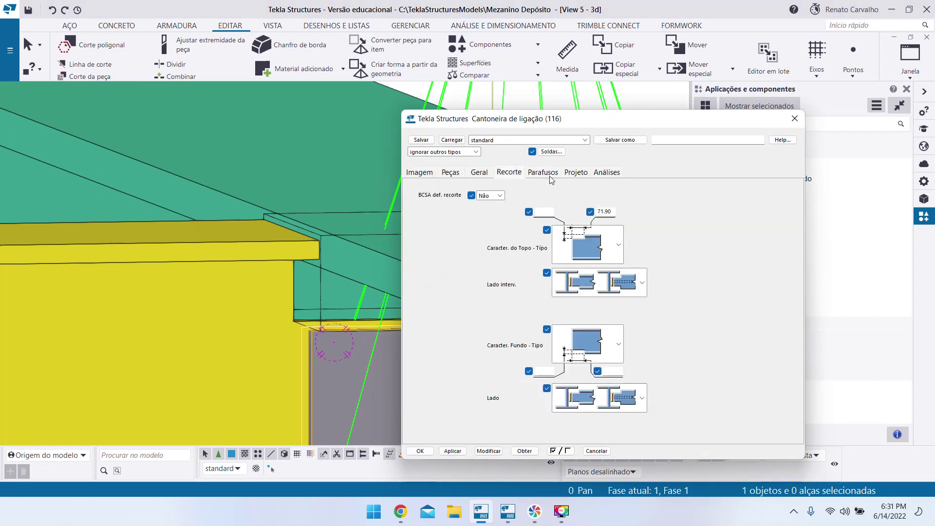
text(23.3)
click(488, 452)
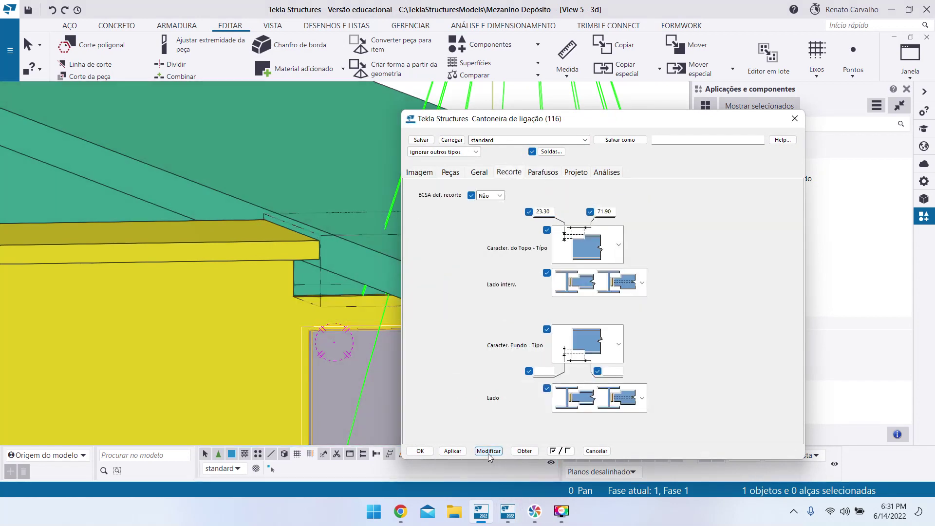
click(420, 451)
Measure from the cope's inner lower corner to the lower edge of the main beam's top flange.
scroll(355, 292, up, 5)
key(f)
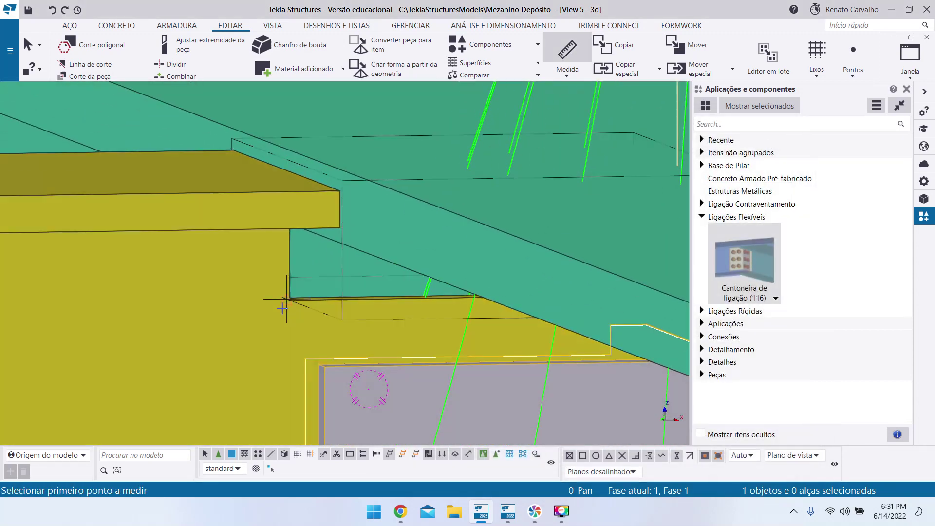
click(288, 299)
click(369, 254)
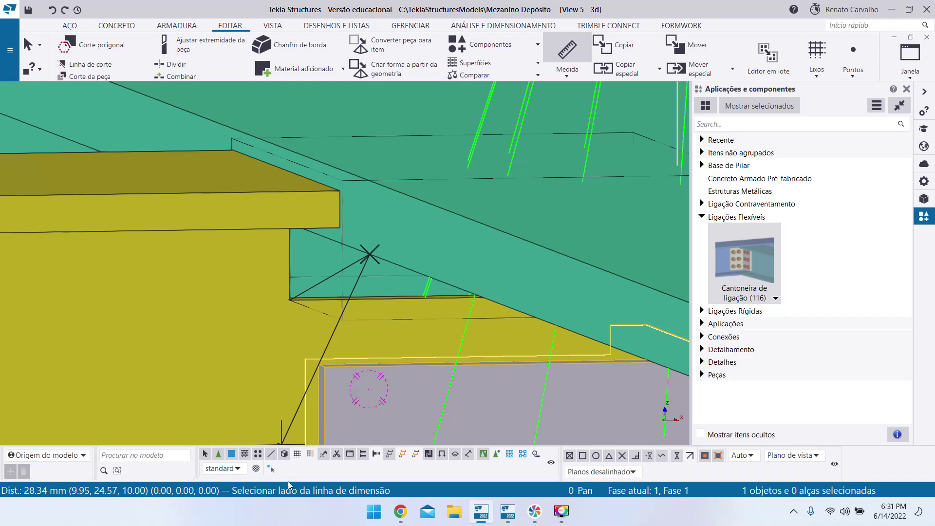
key(Escape)
scroll(436, 317, down, 4)
ctrl+middle_drag(436, 317, 439, 383)
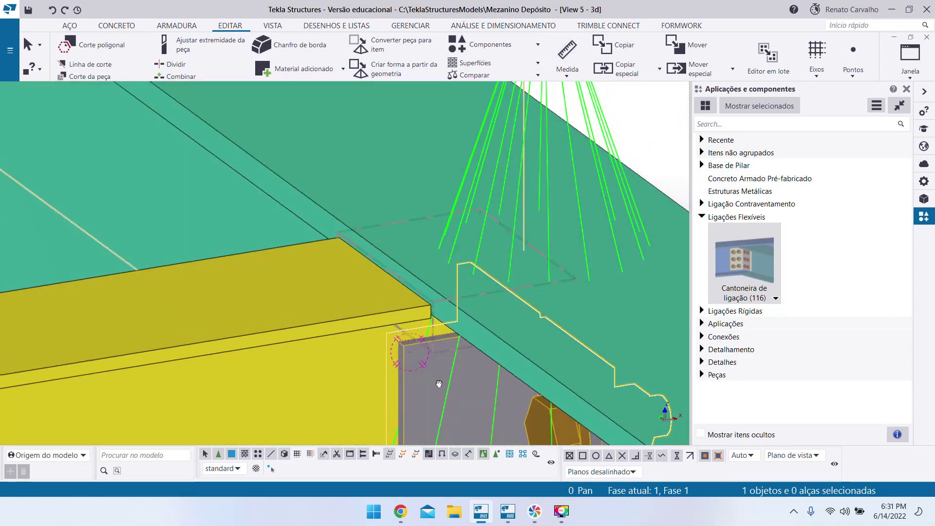
double_click(431, 342)
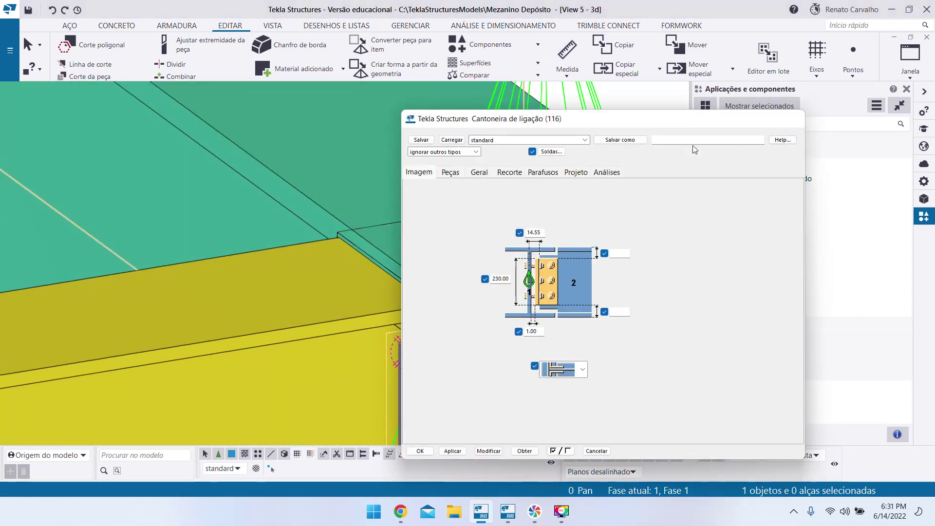
click(795, 118)
scroll(379, 358, down, 3)
scroll(393, 319, up, 3)
double_click(393, 319)
click(794, 119)
Review the top cope type options in the clip-angle connection's notch settings and close the settings keeping the current type.
scroll(374, 189, up, 3)
ctrl+middle_drag(375, 216, 370, 253)
double_click(370, 253)
drag(675, 126, 645, 88)
click(480, 134)
drag(586, 84, 711, 82)
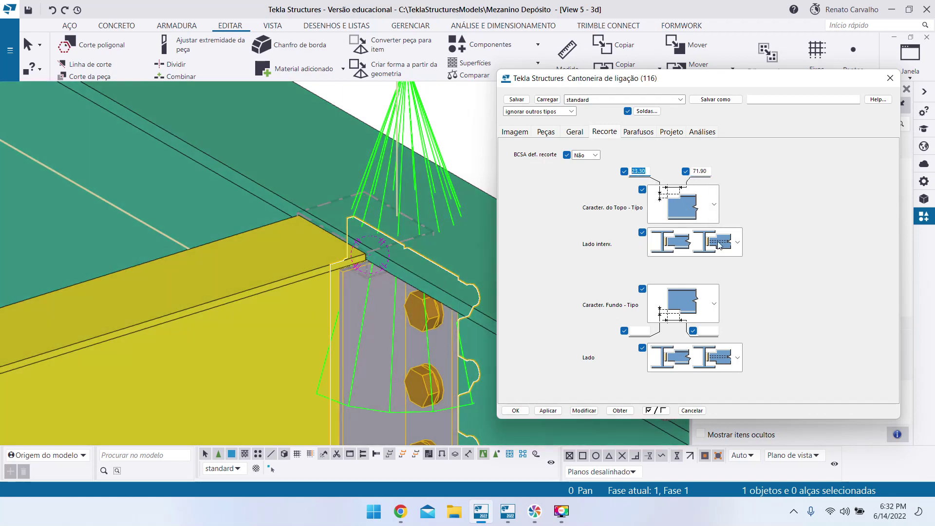
click(714, 205)
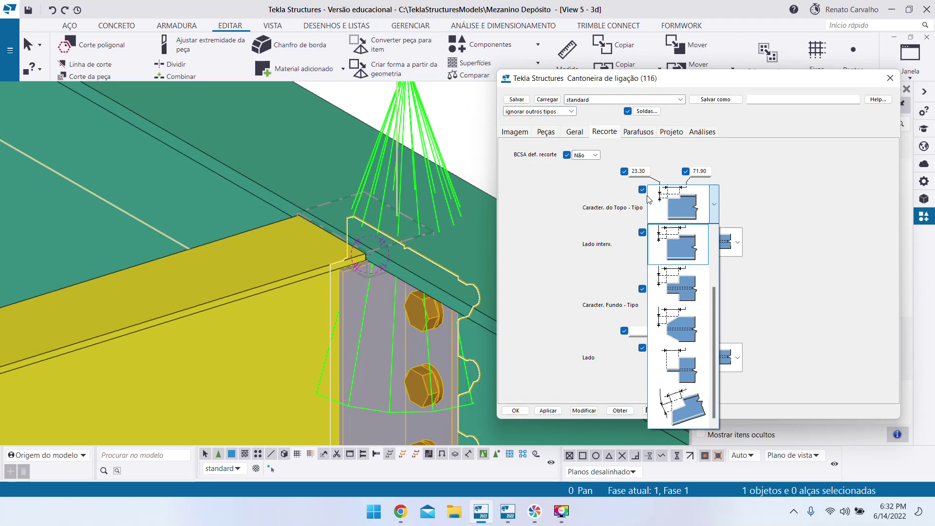
click(722, 207)
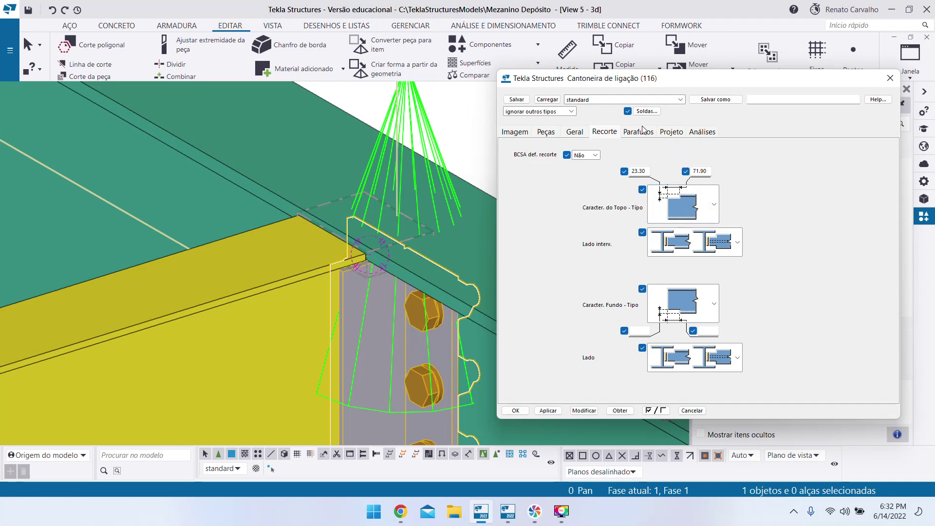
click(522, 413)
Measure from the end of the secondary beam's bottom flange to the main beam's bottom flange.
scroll(494, 215, down, 4)
scroll(433, 271, up, 3)
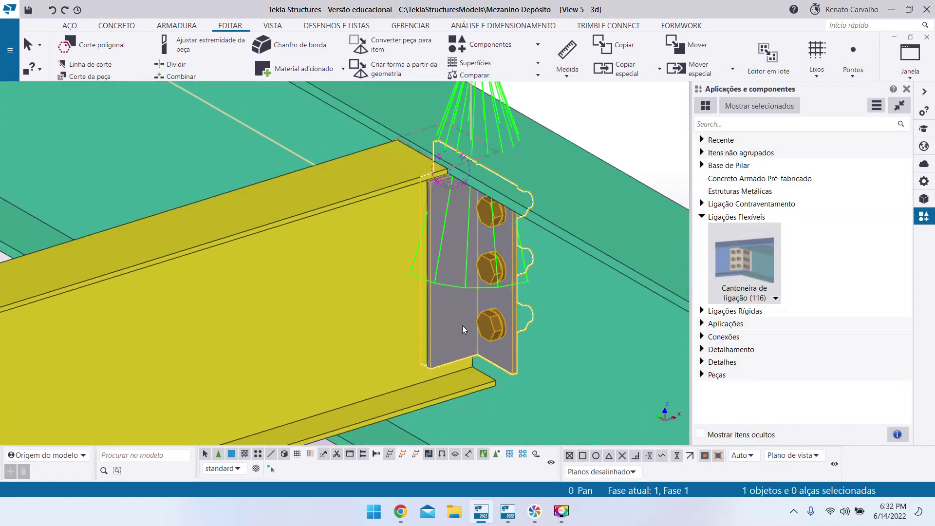
ctrl+middle_drag(464, 325, 481, 330)
scroll(482, 330, up, 2)
scroll(438, 363, down, 5)
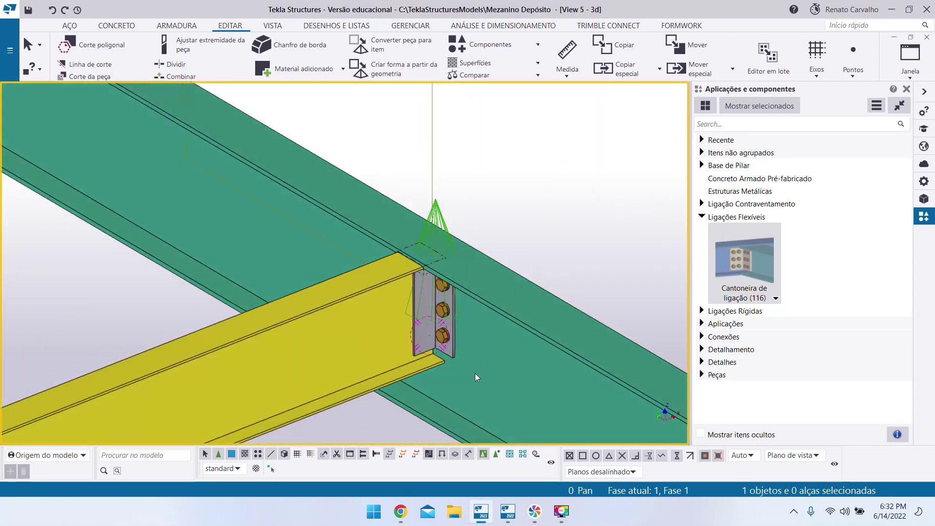
scroll(476, 361, up, 6)
scroll(421, 353, down, 2)
click(567, 49)
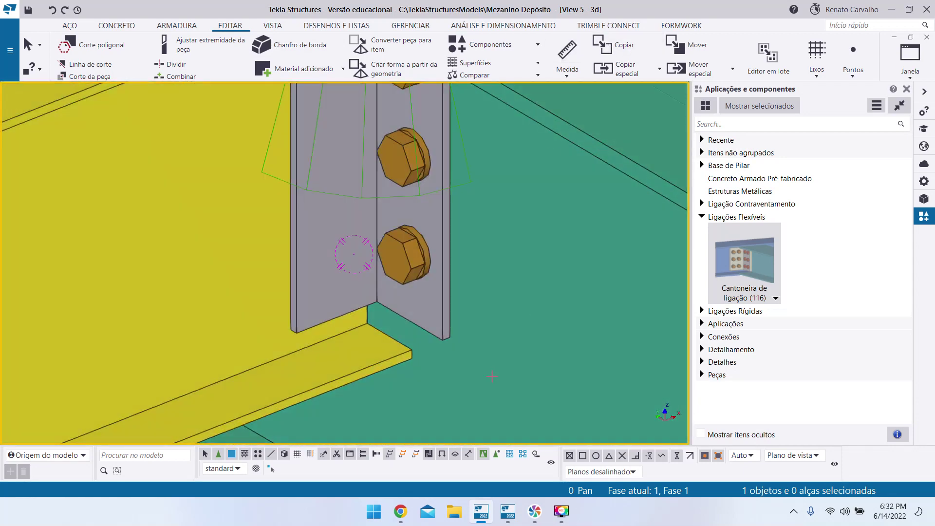
scroll(361, 339, up, 4)
click(362, 333)
scroll(426, 248, down, 5)
scroll(414, 356, up, 2)
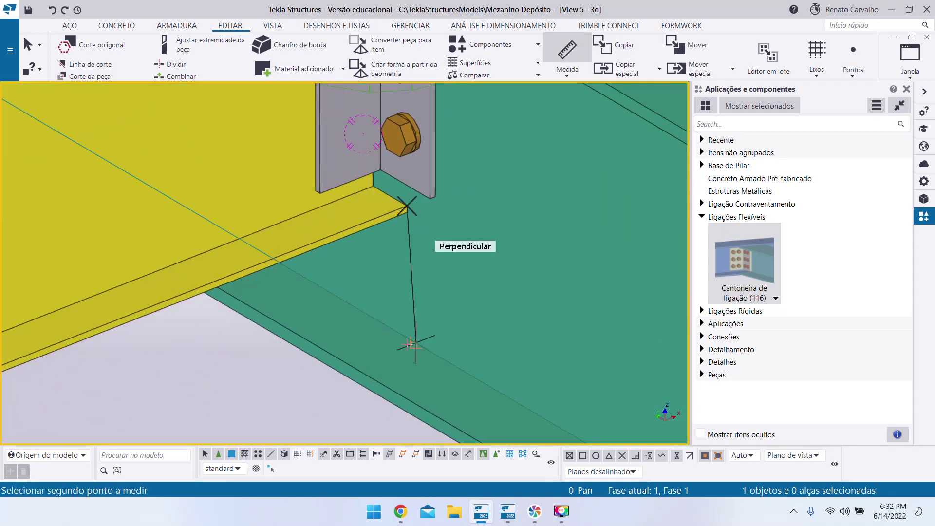
click(416, 343)
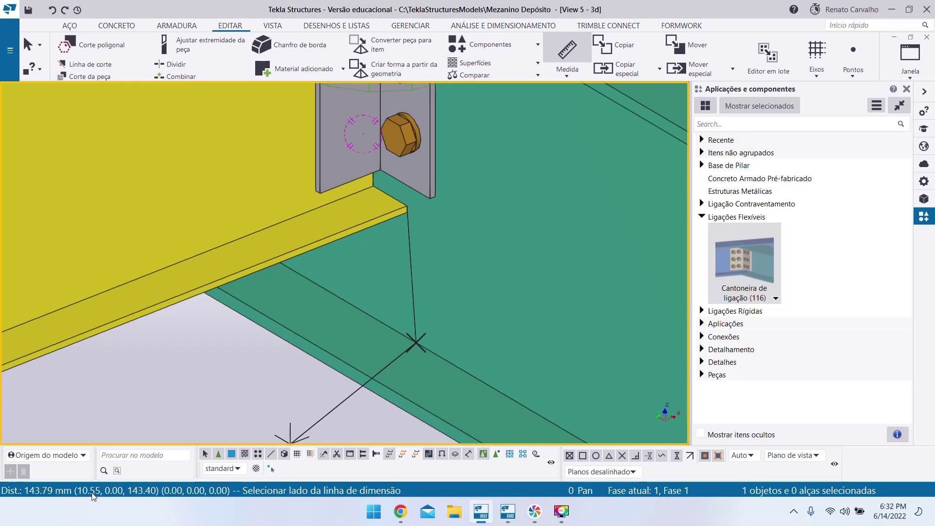
scroll(219, 389, down, 5)
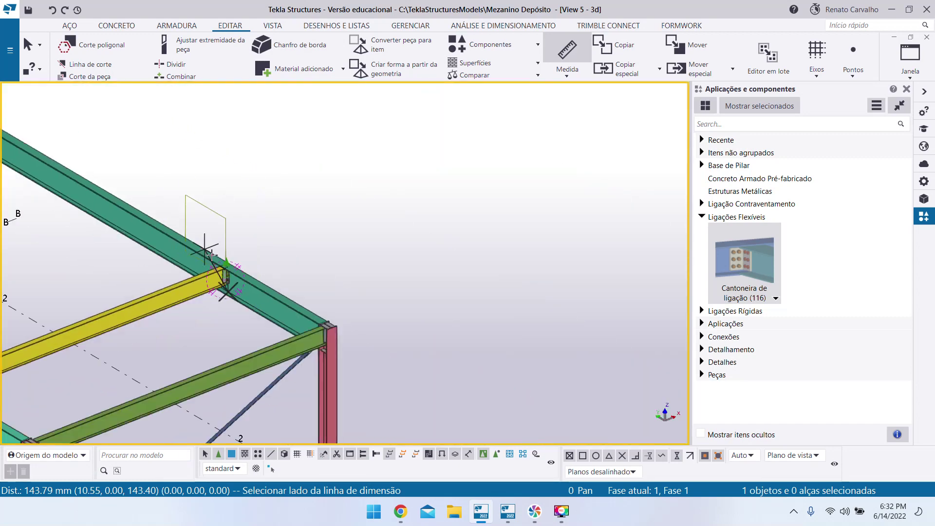
scroll(321, 323, up, 2)
scroll(319, 325, up, 3)
scroll(314, 324, down, 3)
key(Escape)
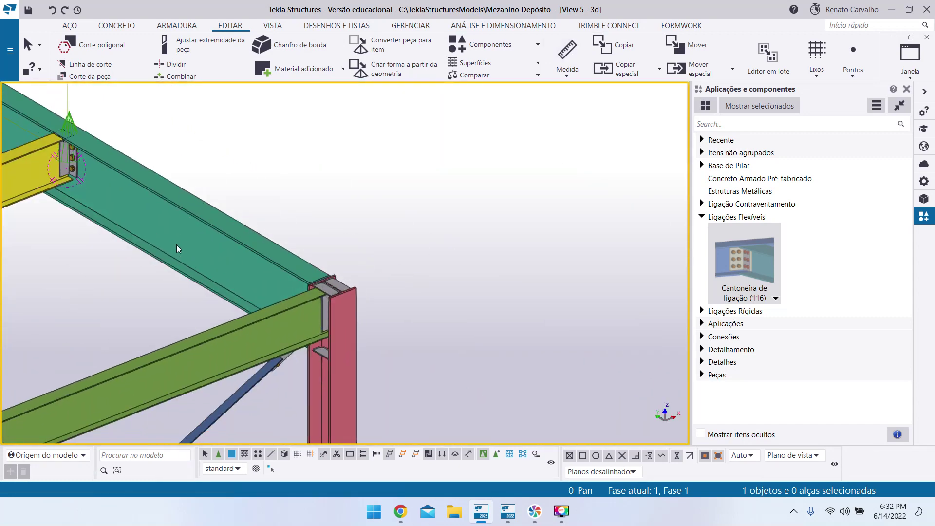
scroll(176, 234, up, 2)
scroll(176, 236, down, 3)
scroll(239, 253, up, 5)
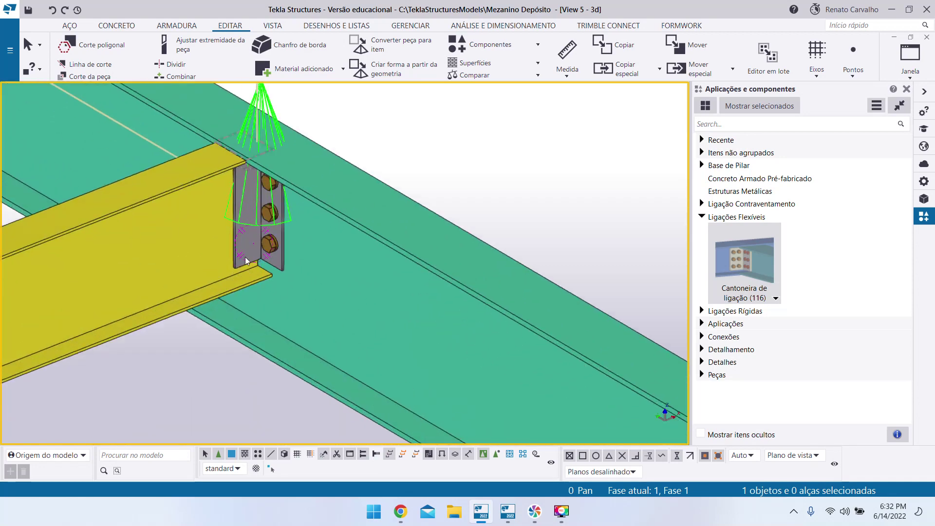
scroll(233, 248, down, 3)
scroll(214, 253, up, 4)
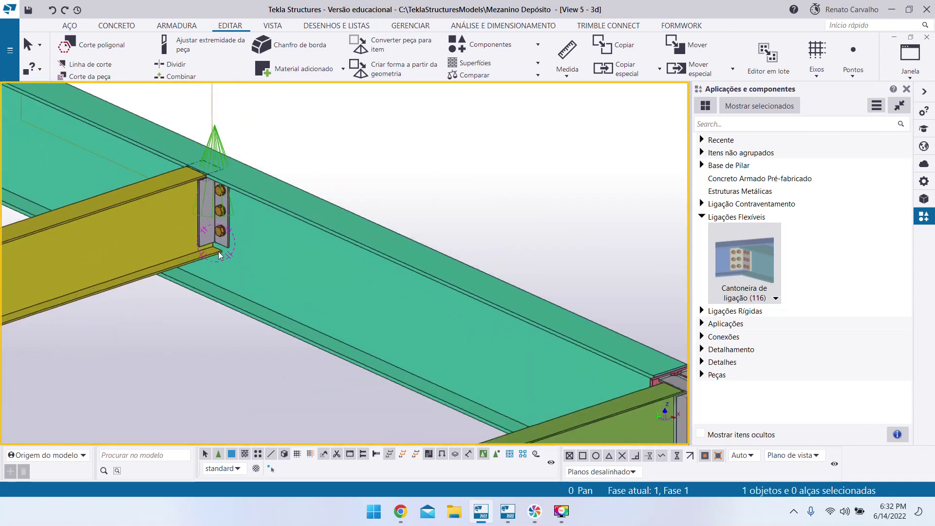
click(567, 54)
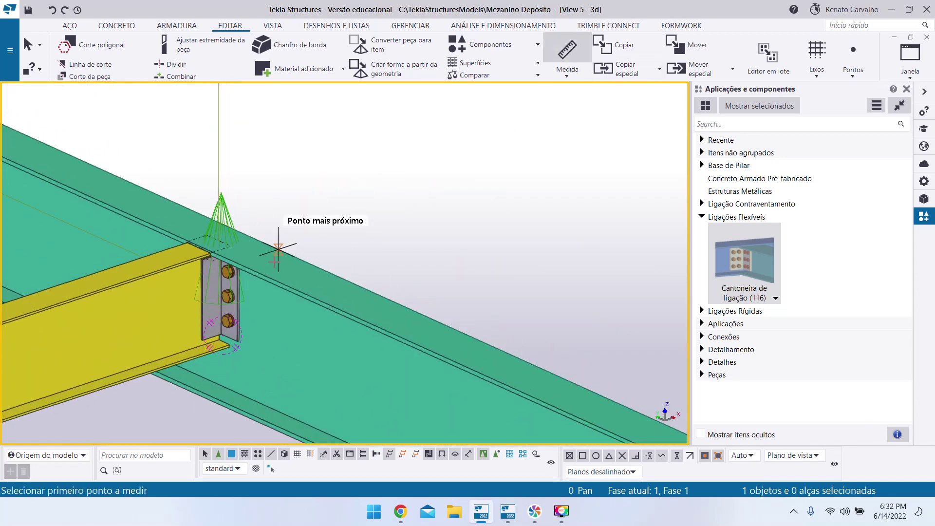
scroll(301, 329, up, 1)
scroll(306, 316, down, 3)
key(Escape)
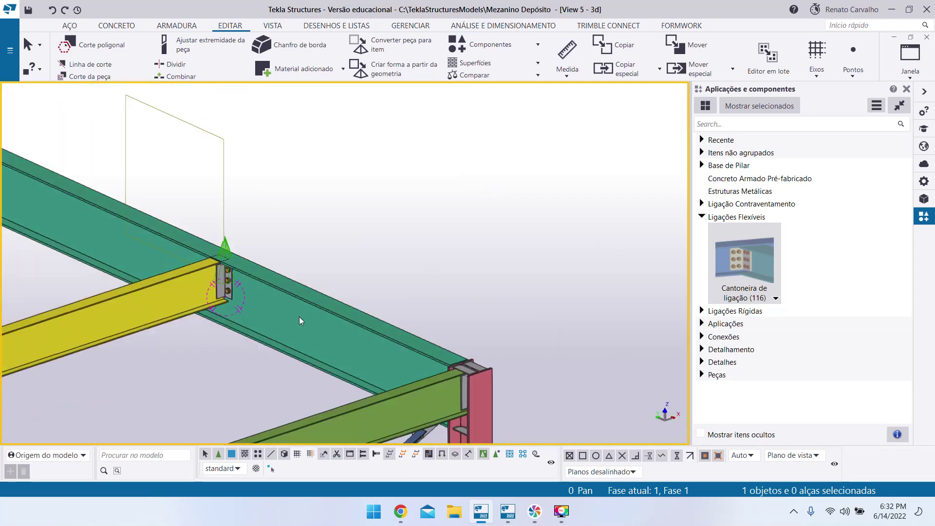
Look up the main beam's web thickness in its object information report and close the report.
click(305, 315)
scroll(445, 265, down, 2)
scroll(361, 309, up, 3)
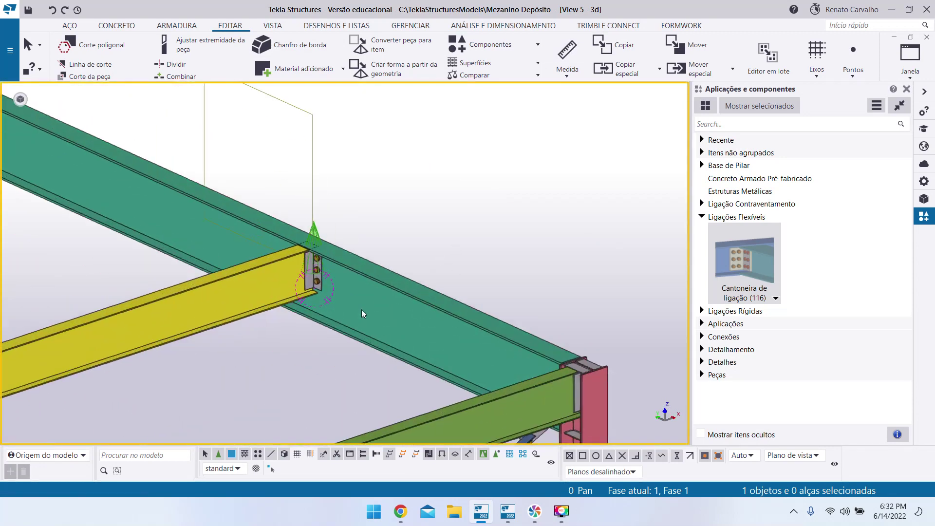
scroll(543, 312, down, 2)
scroll(478, 305, up, 3)
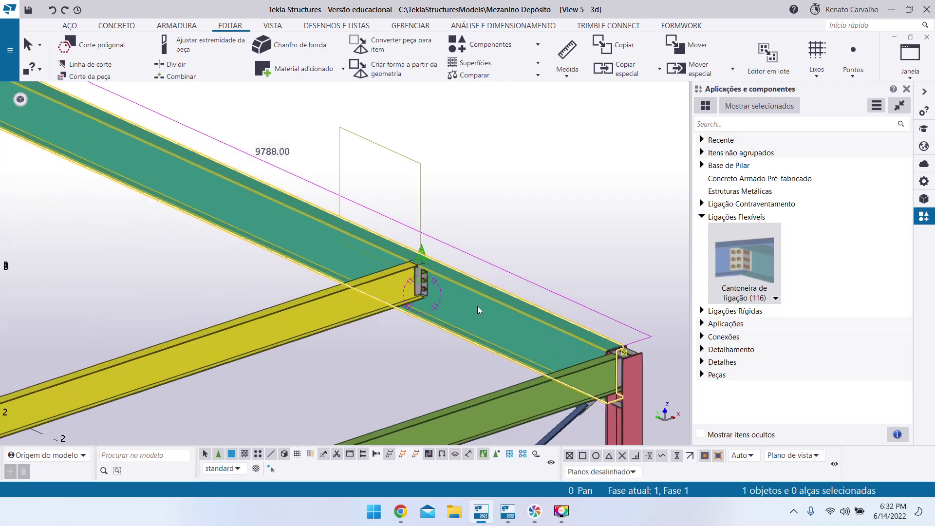
right_click(477, 306)
mouse_move(550, 188)
click(702, 185)
scroll(240, 265, down, 2)
scroll(239, 265, down, 6)
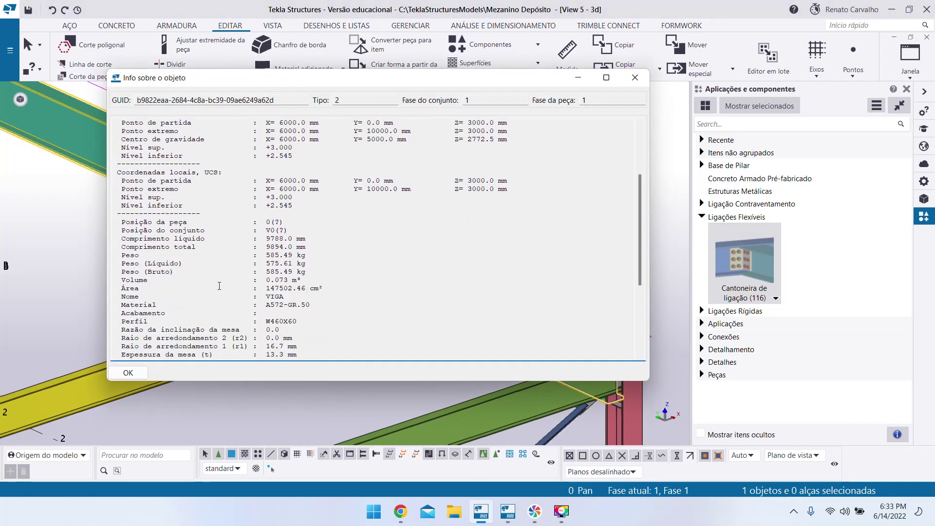
drag(152, 288, 276, 288)
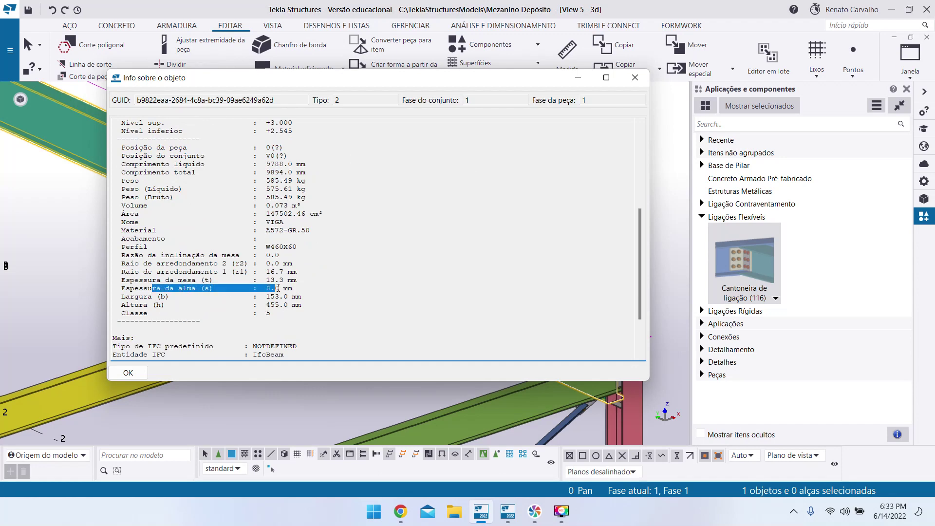
click(635, 77)
Set the secondary beam's end distance in the clip-angle connection to 14 mm, apply it and close the settings.
scroll(331, 264, down, 3)
scroll(386, 320, up, 6)
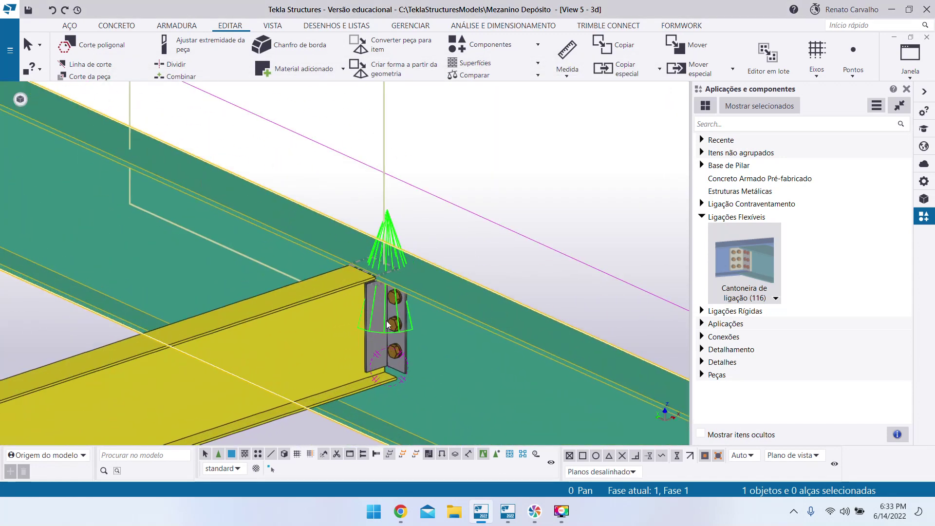
double_click(387, 320)
drag(648, 82, 552, 85)
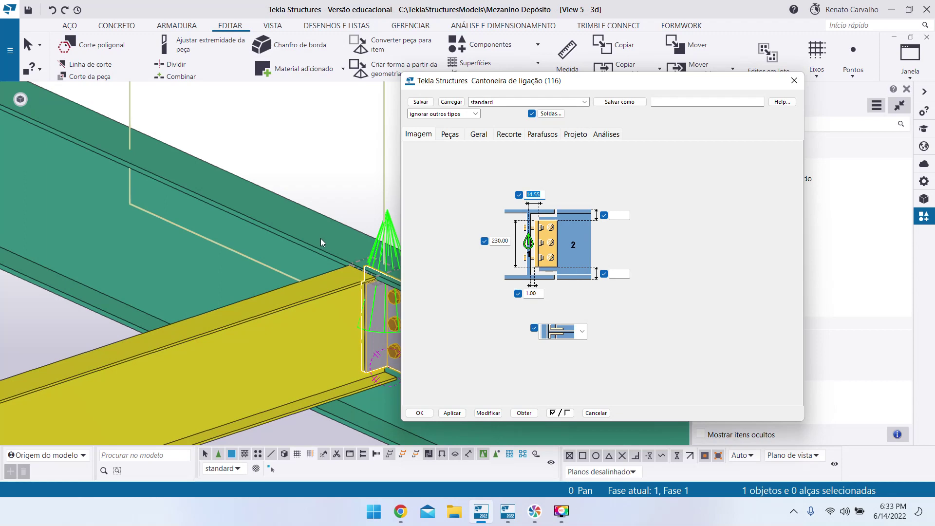
text(14)
click(484, 413)
click(420, 412)
scroll(392, 302, up, 2)
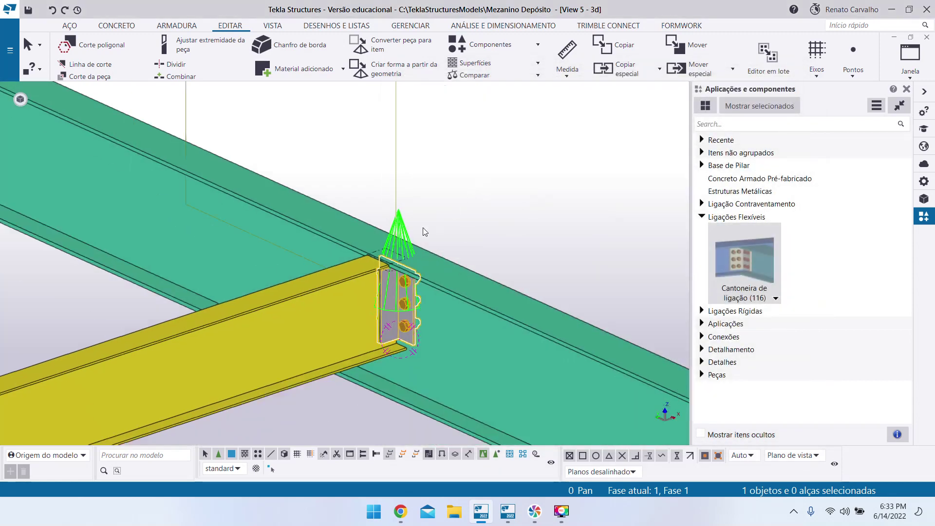
Measure from the end of the secondary beam's bottom flange down to the inner edge of the main beam's bottom flange.
scroll(348, 365, up, 3)
scroll(341, 366, down, 4)
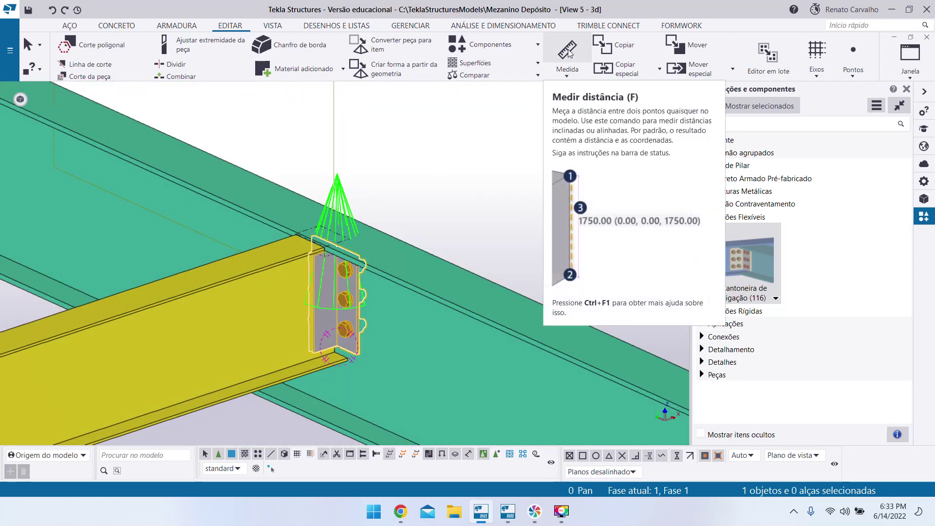
scroll(340, 369, up, 5)
scroll(334, 343, down, 2)
scroll(327, 304, up, 3)
key(f)
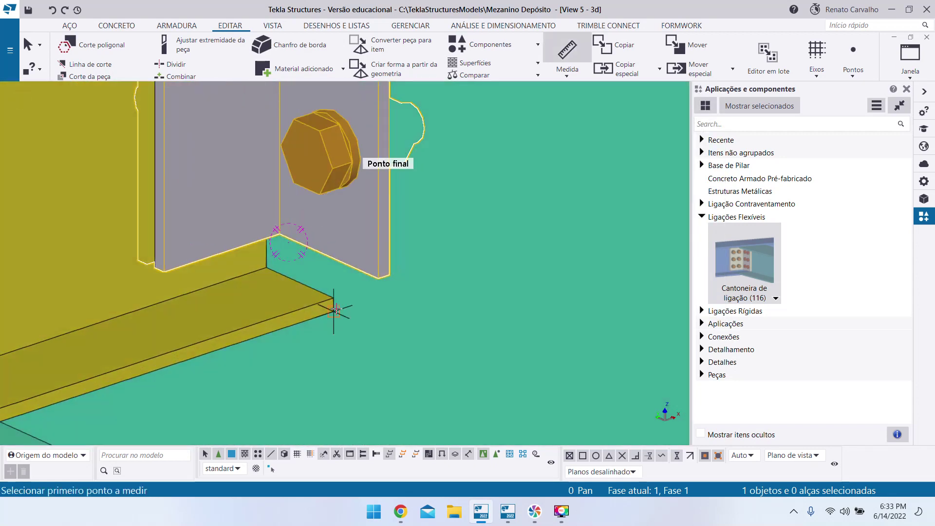
scroll(329, 261, down, 5)
scroll(322, 404, up, 4)
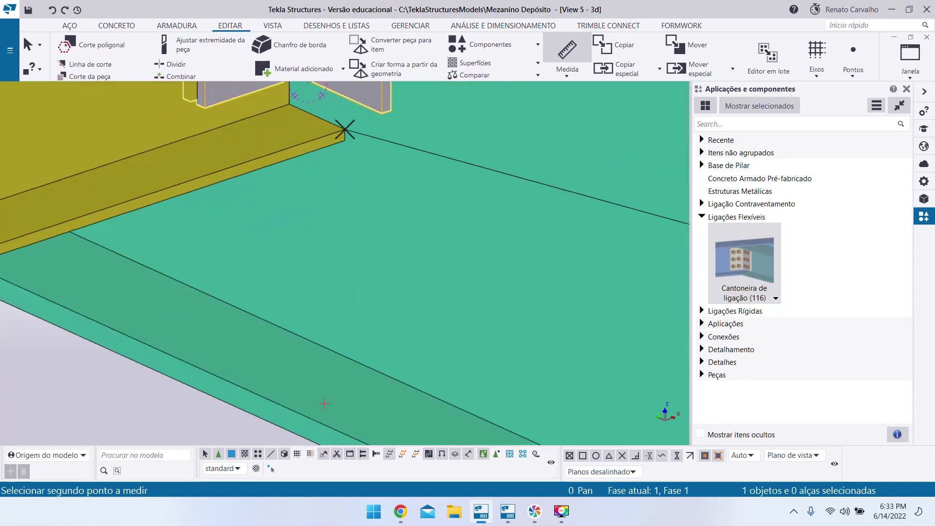
click(357, 359)
scroll(317, 351, down, 4)
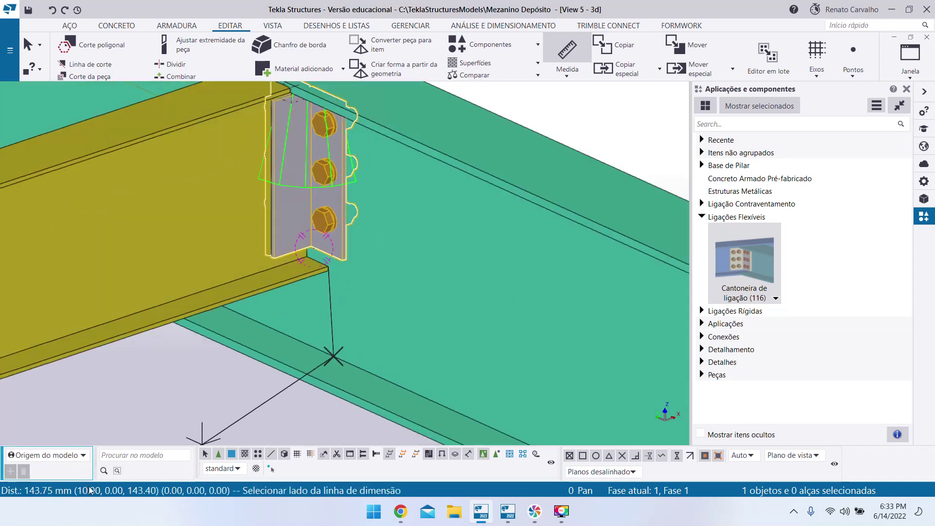
scroll(455, 303, down, 6)
key(Escape)
click(511, 201)
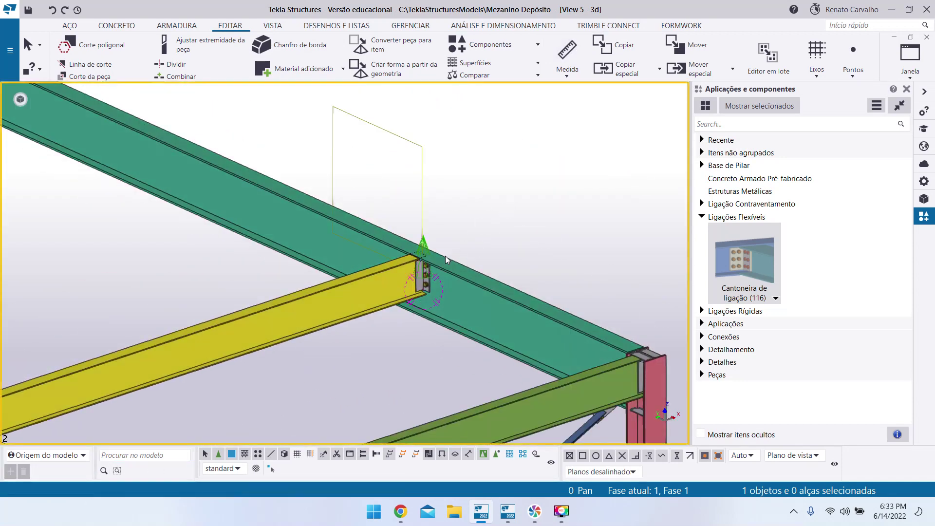
Check the distances in the secondary beam's clip-angle connection settings and close them without changes.
scroll(521, 214, down, 3)
scroll(475, 258, up, 5)
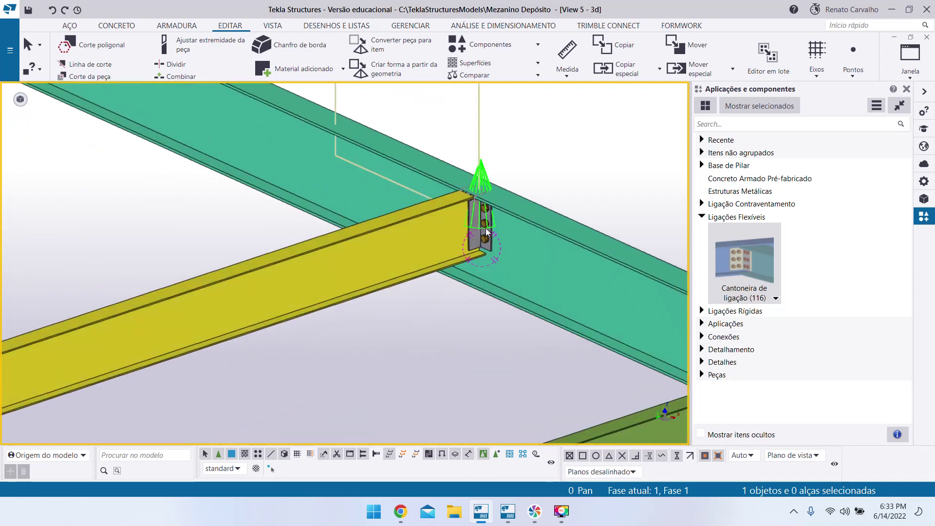
scroll(486, 228, up, 3)
double_click(484, 230)
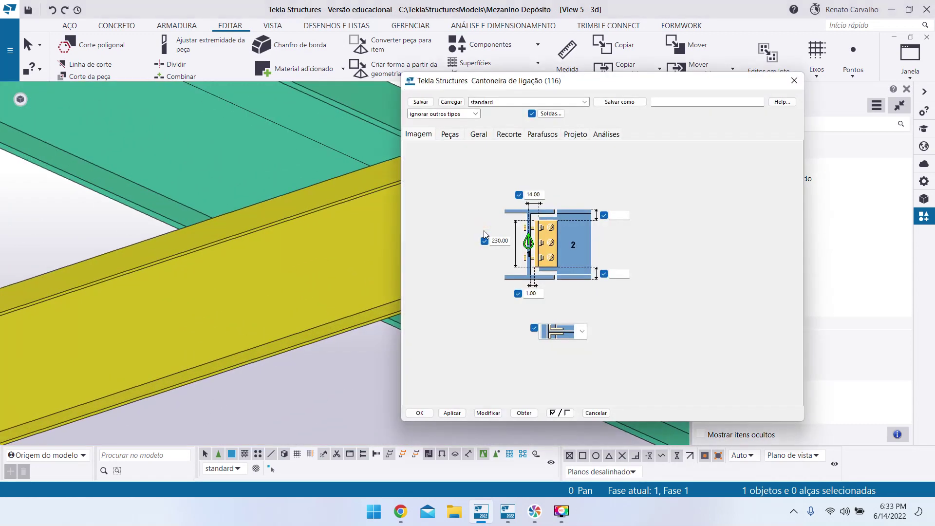
click(422, 413)
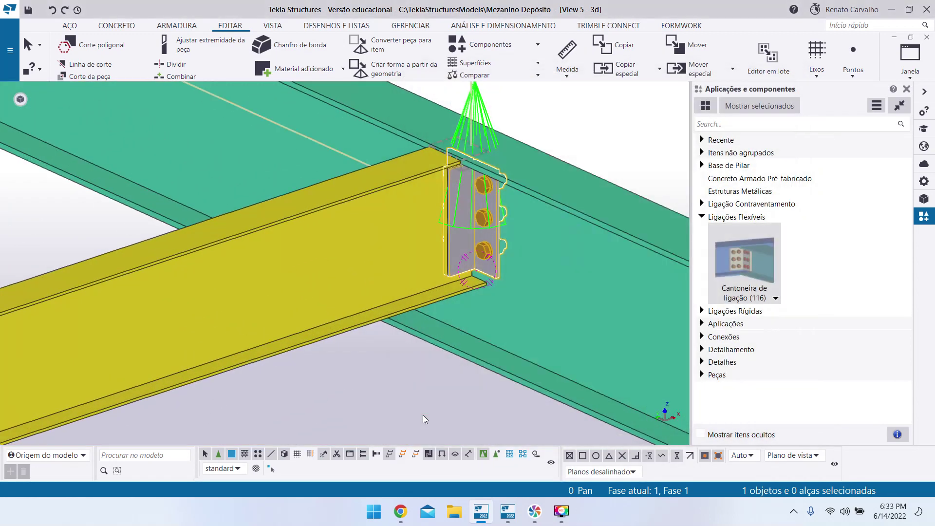
Examine the secondary beam's clip-angle connection and the nearby beam-to-column joint from several angles.
scroll(459, 226, up, 6)
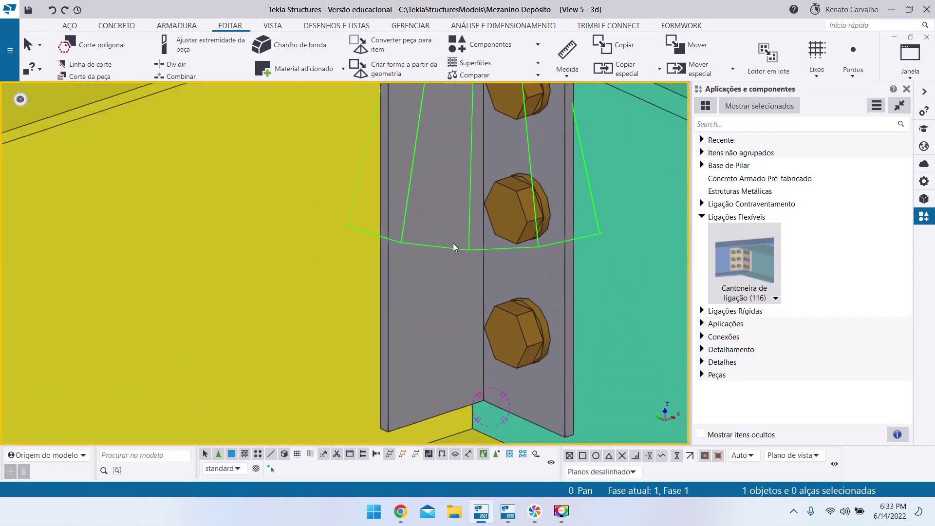
scroll(411, 291, down, 5)
ctrl+middle_drag(411, 290, 393, 234)
scroll(413, 258, down, 3)
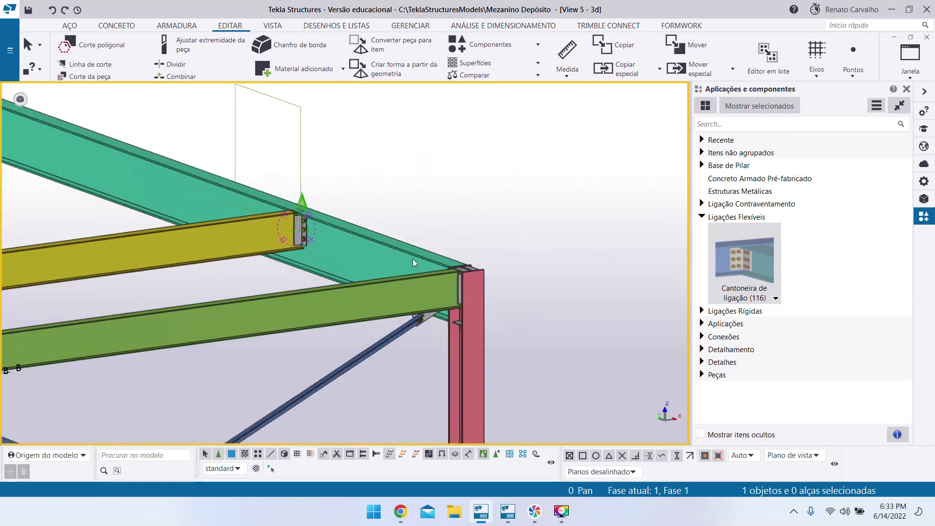
scroll(453, 286, up, 5)
ctrl+middle_drag(426, 293, 480, 302)
scroll(480, 304, down, 5)
scroll(238, 195, up, 7)
mouse_move(379, 252)
ctrl+middle_down()
mouse_move(336, 199)
mouse_move(314, 202)
mouse_move(357, 204)
mouse_move(387, 231)
ctrl+middle_up()
scroll(75, 201, down, 4)
scroll(74, 201, down, 3)
scroll(541, 325, up, 4)
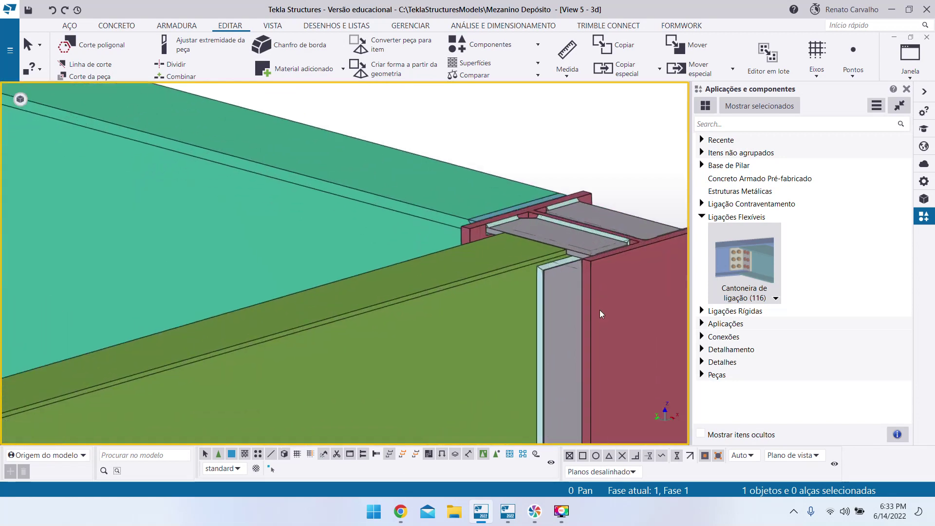
Review the contour options of the first weld in the secondary beam's clip-angle connection, leaving the contour blank.
scroll(594, 341, down, 6)
scroll(336, 314, up, 4)
scroll(379, 314, up, 3)
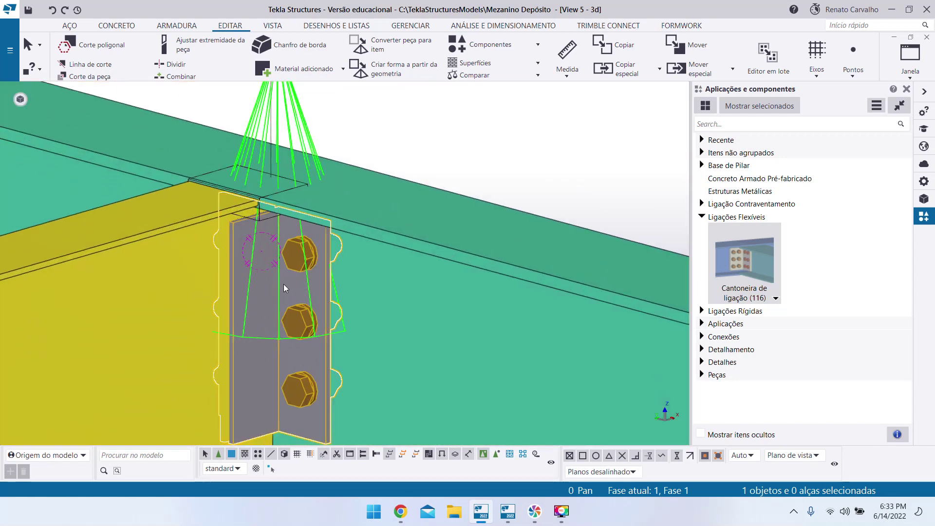
double_click(283, 284)
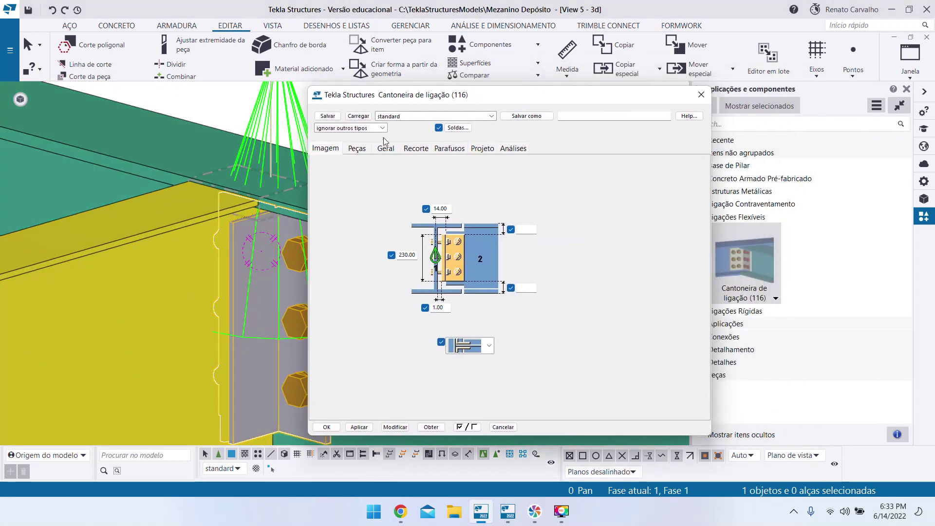
click(455, 127)
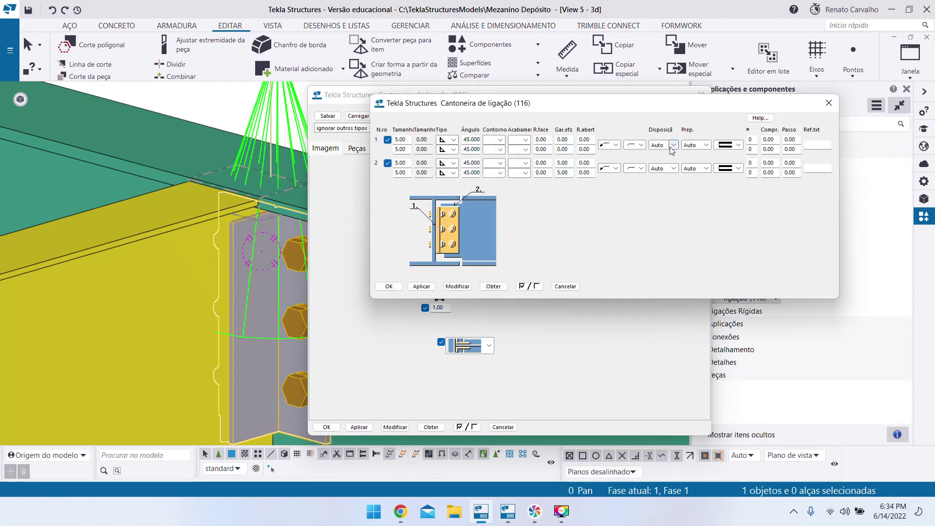
click(500, 140)
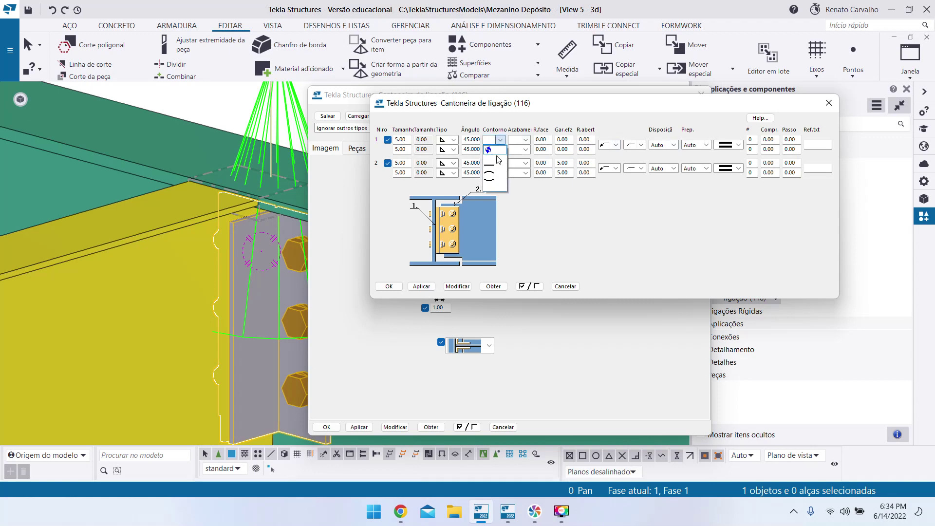
click(497, 156)
click(502, 140)
click(501, 140)
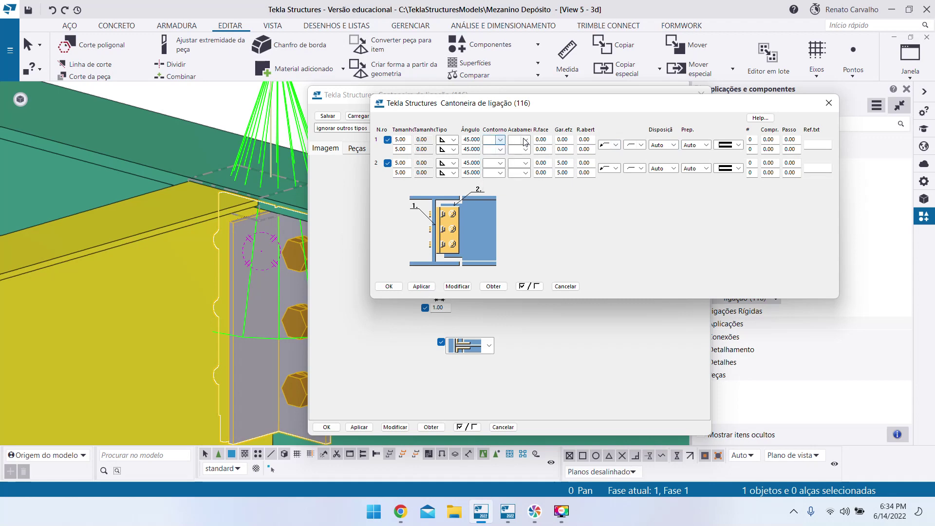
Check the first weld's finish options, and apply and close the weld and clip-angle connection settings.
click(524, 140)
click(532, 147)
click(458, 287)
click(389, 286)
click(389, 286)
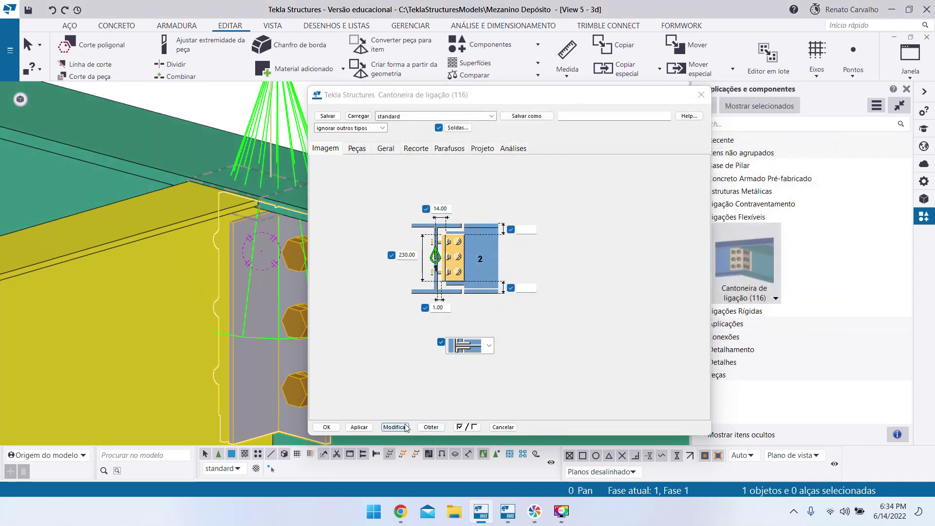
click(406, 427)
click(326, 427)
scroll(293, 220, down, 3)
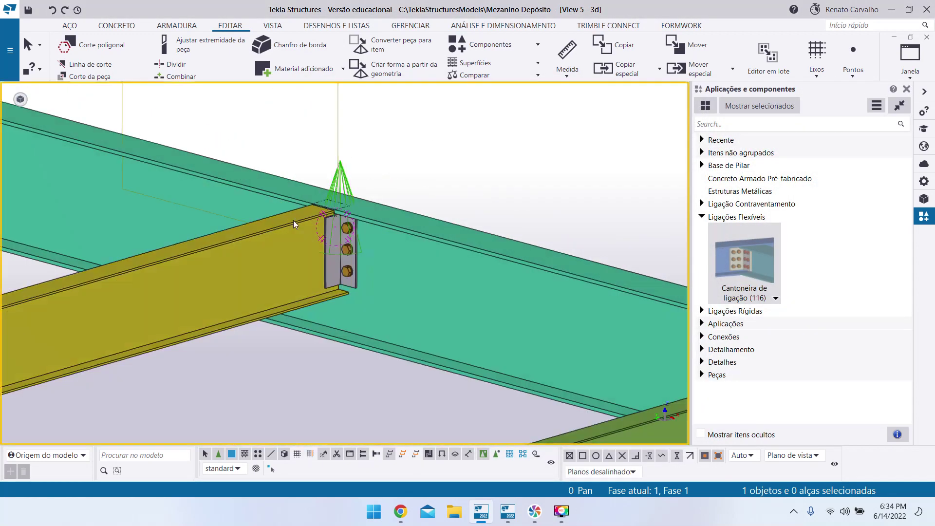
scroll(293, 220, up, 5)
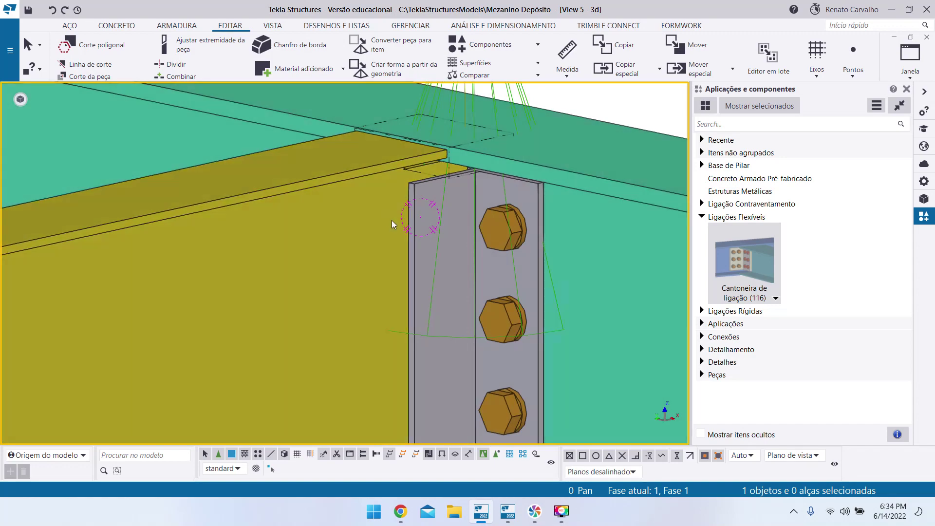
Switch to the PDF in Chrome, examine the welded angle connection detail on page 18, and return to the Tekla model.
key(alt+Tab)
scroll(694, 254, up, 11)
scroll(594, 280, down, 7)
scroll(587, 284, up, 5)
scroll(584, 308, down, 3)
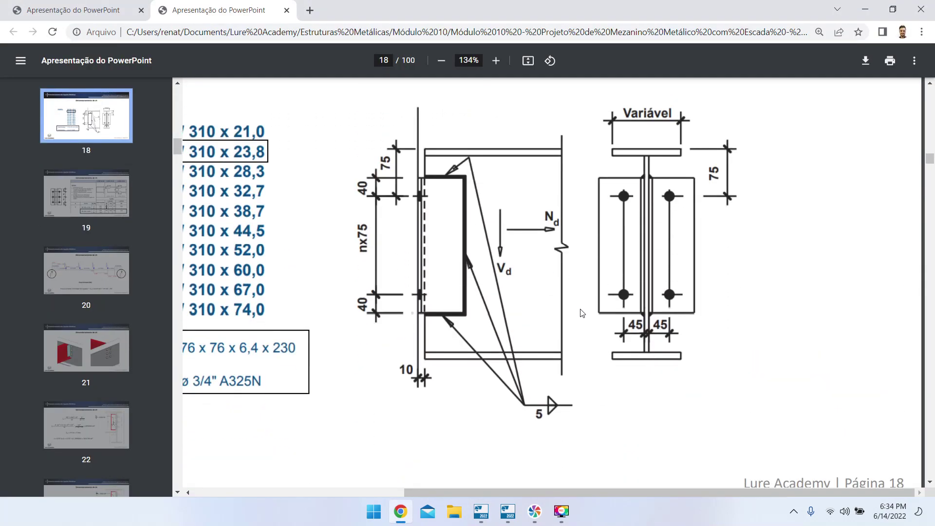
key(alt+Tab)
key(alt+Tab)
key(alt+Tab)
scroll(431, 229, up, 5)
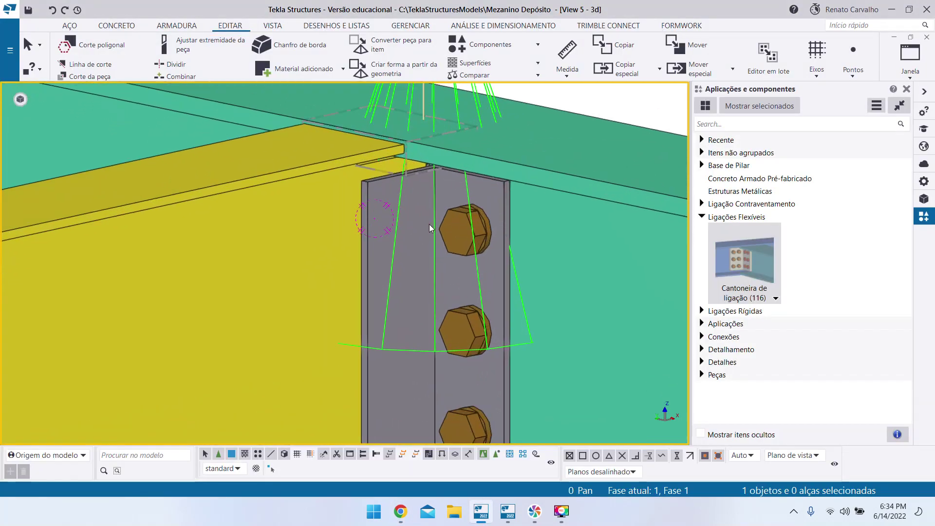
Start the Weld command and widen the display of its properties.
click(67, 28)
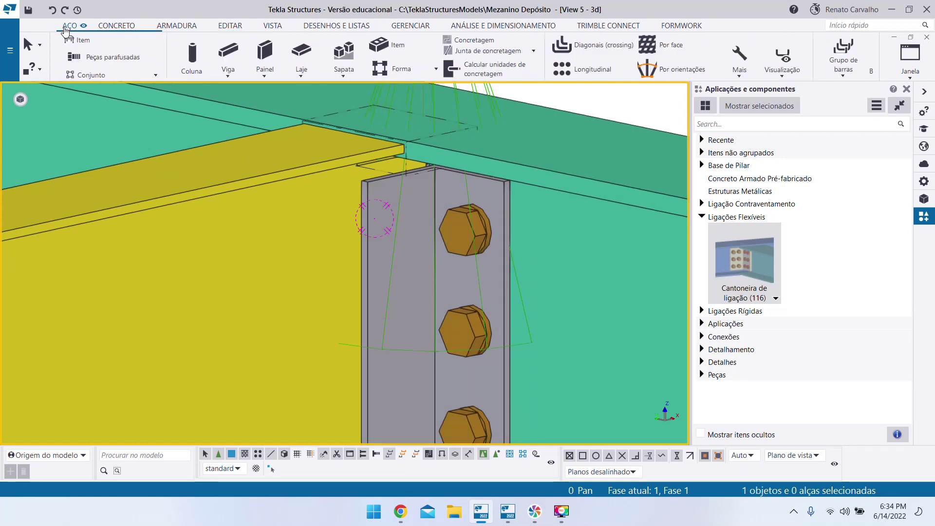
scroll(253, 321, down, 3)
click(228, 50)
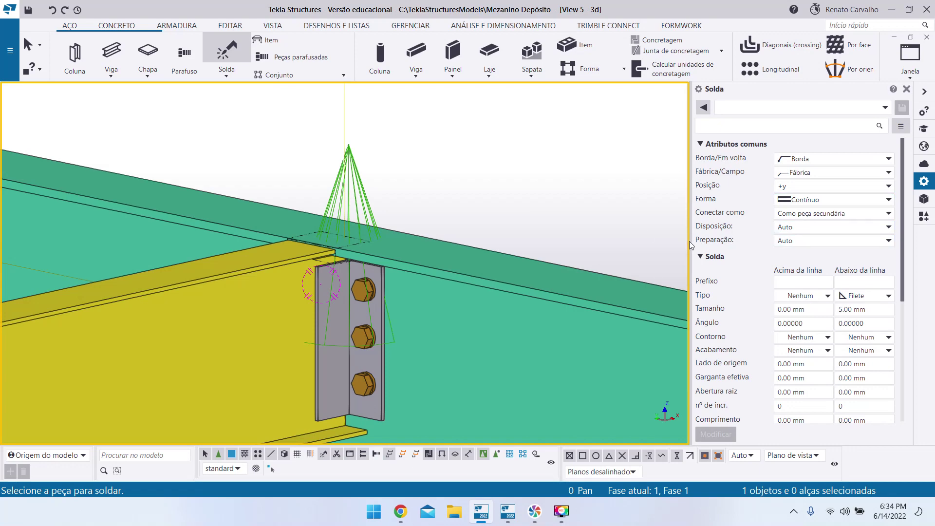
click(663, 240)
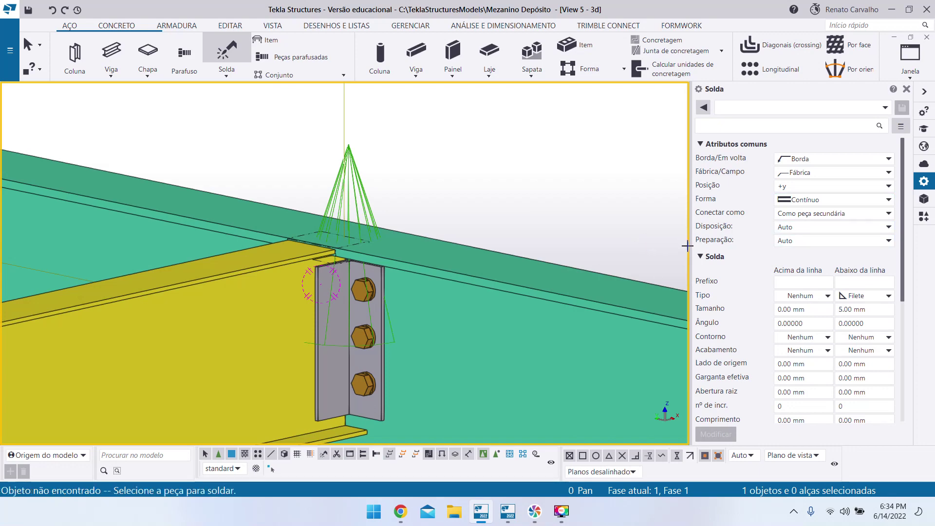
drag(689, 246, 634, 246)
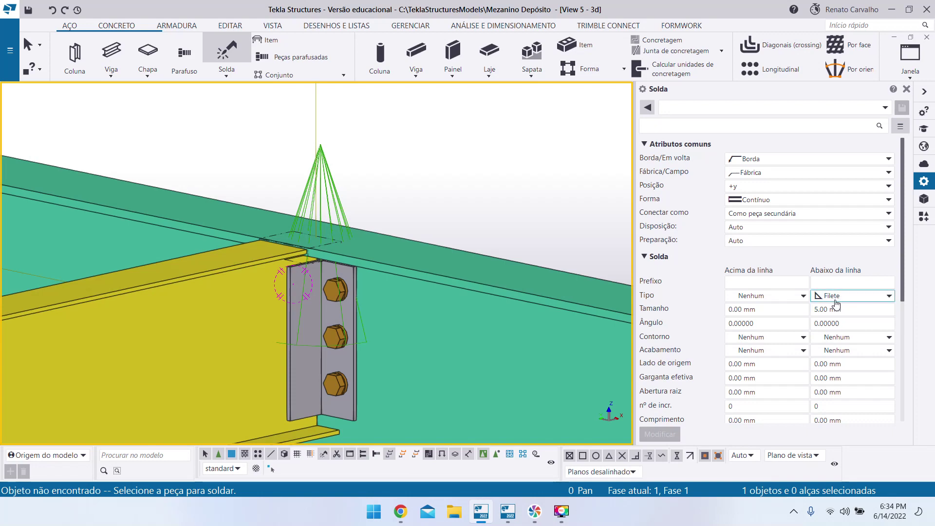
Review the weld's type, size and remaining attributes, checking them against the connection detail.
scroll(342, 290, up, 3)
scroll(284, 236, down, 3)
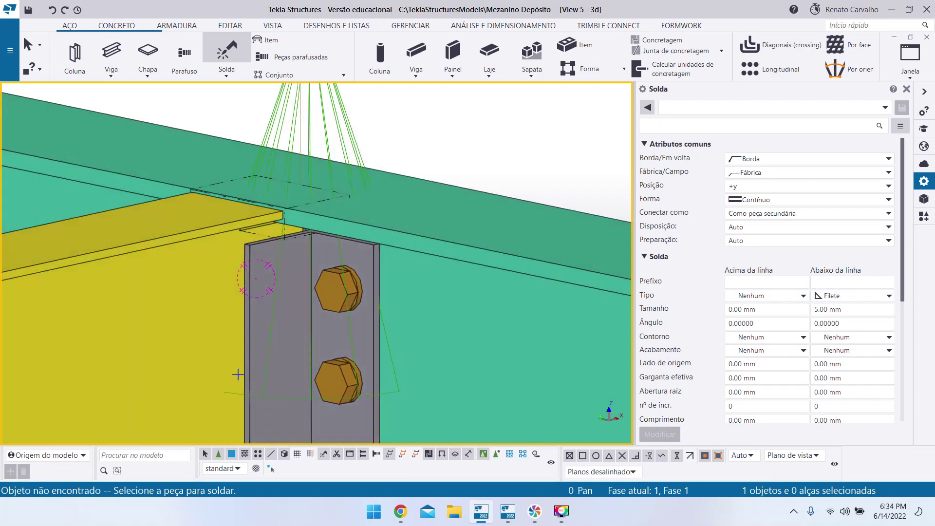
click(841, 309)
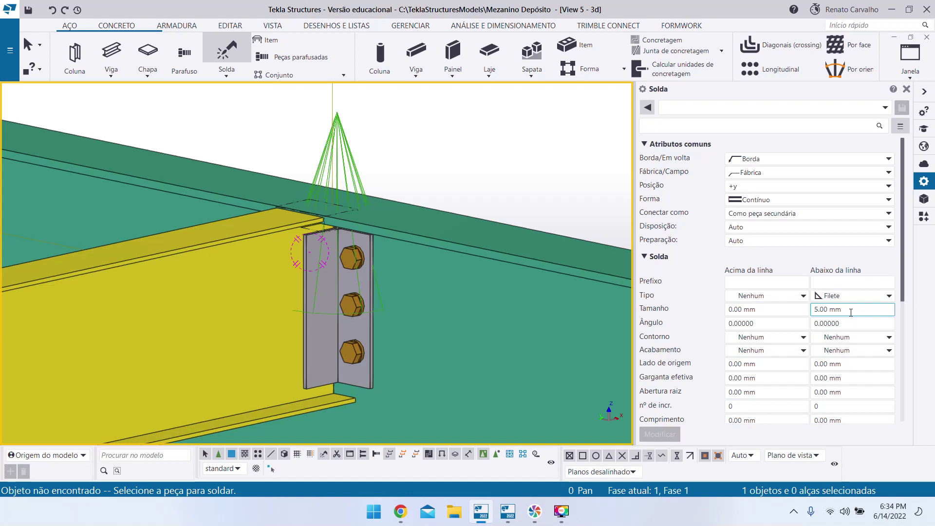
key(alt+Tab)
key(alt+Tab)
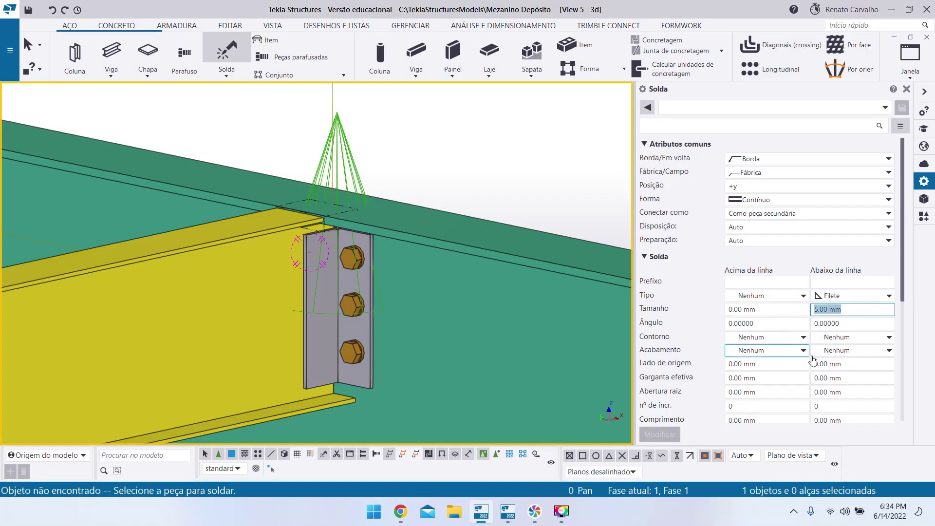
click(854, 322)
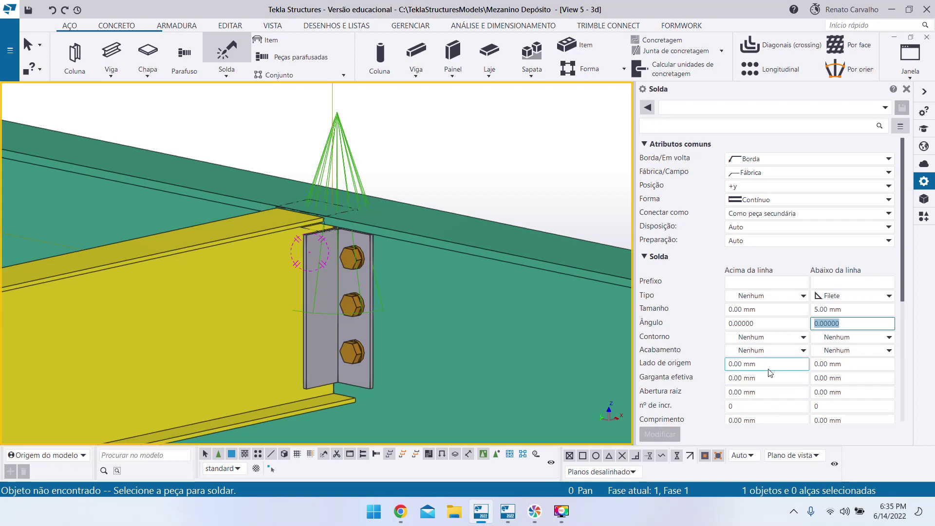
scroll(768, 371, down, 3)
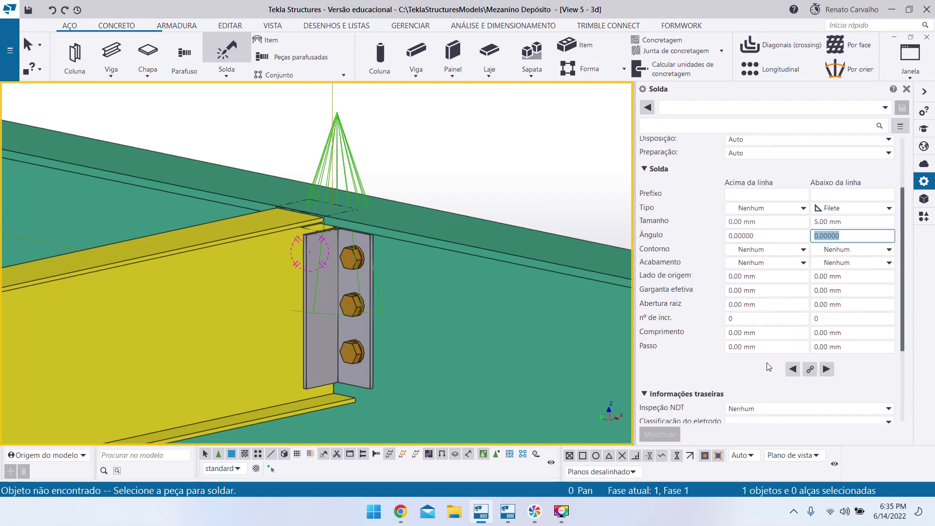
scroll(767, 365, down, 1)
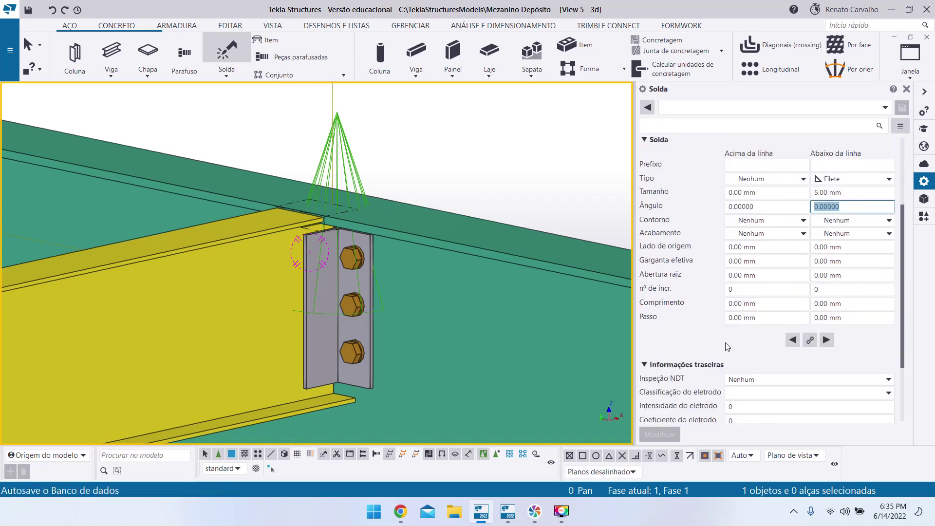
scroll(730, 347, up, 1)
scroll(747, 333, up, 3)
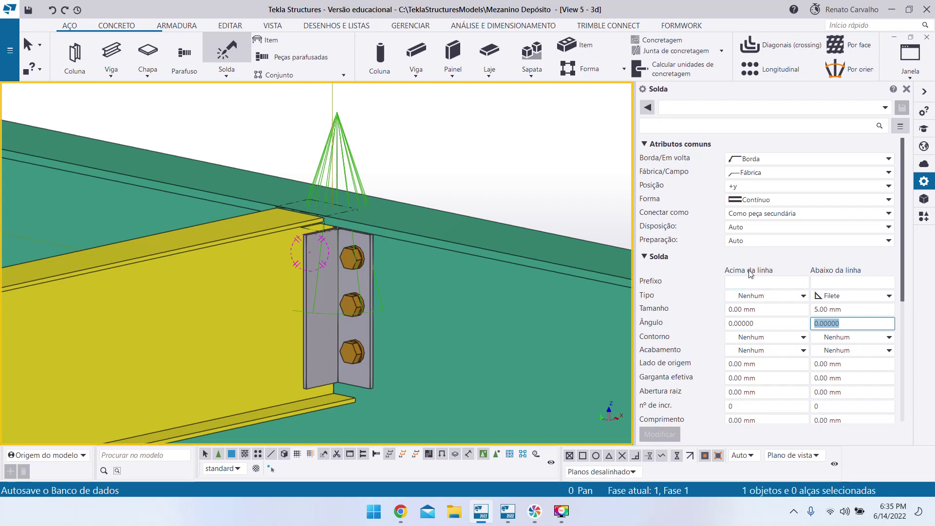
click(836, 283)
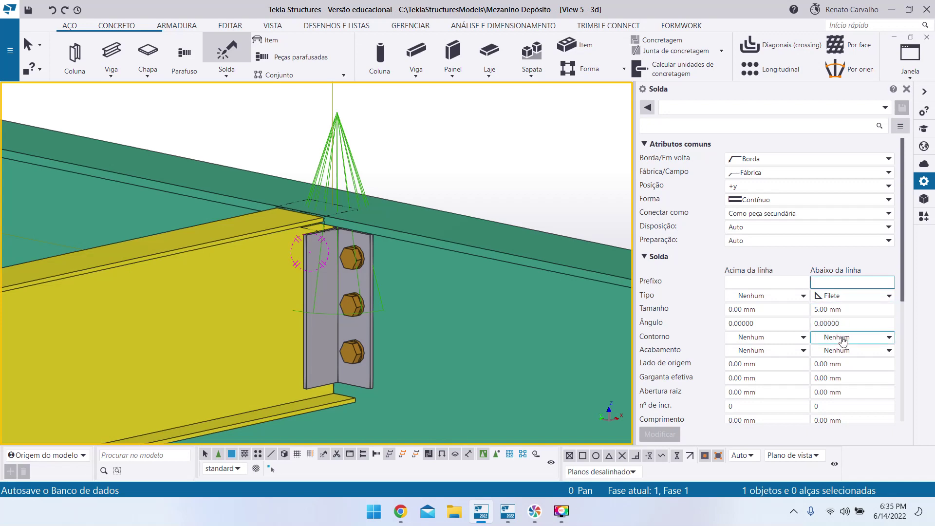
scroll(843, 340, down, 2)
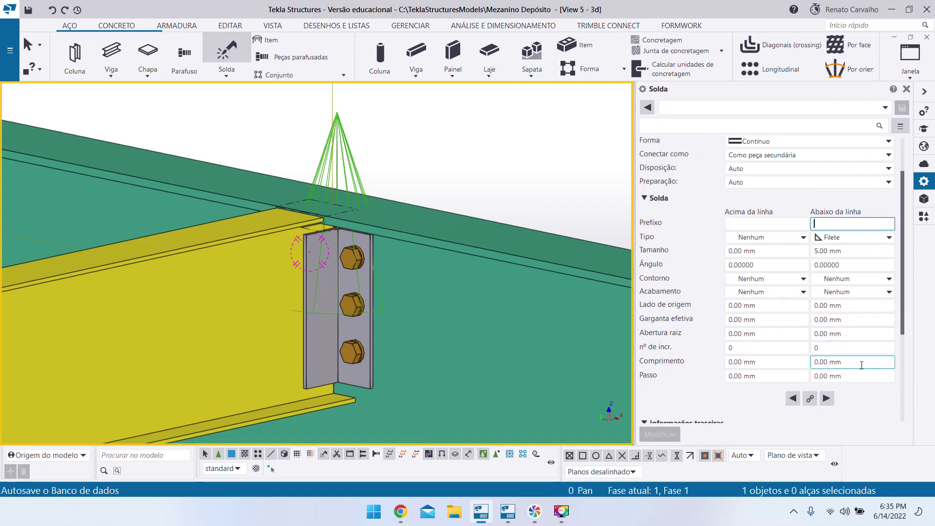
scroll(862, 365, down, 5)
Try E70XX as the weld's reference text and clear the entry again.
click(809, 375)
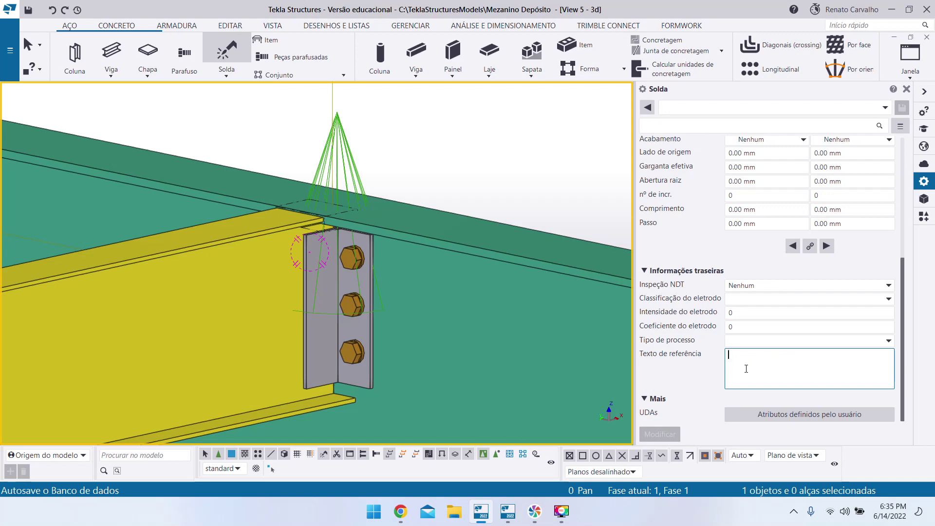
key(Caps_Lock)
text(e)
key(Caps_Lock)
text(70XX)
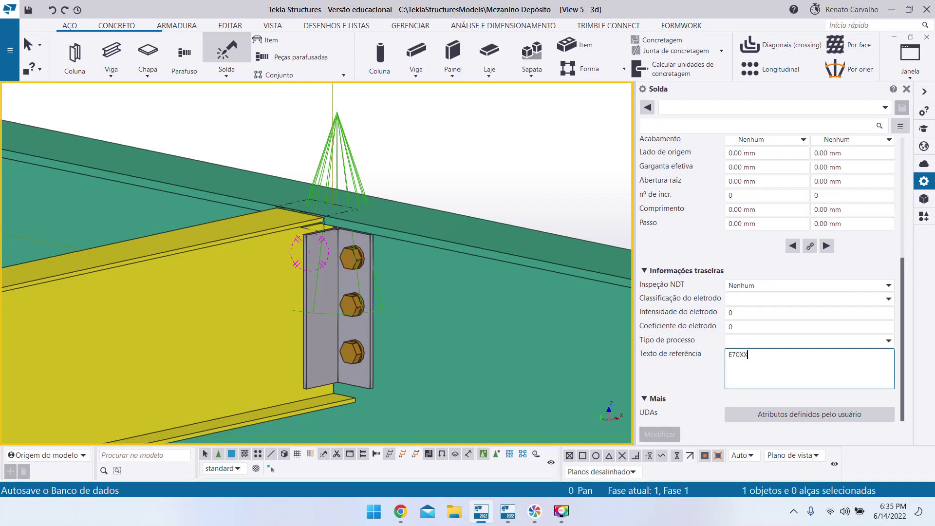
drag(748, 358, 701, 345)
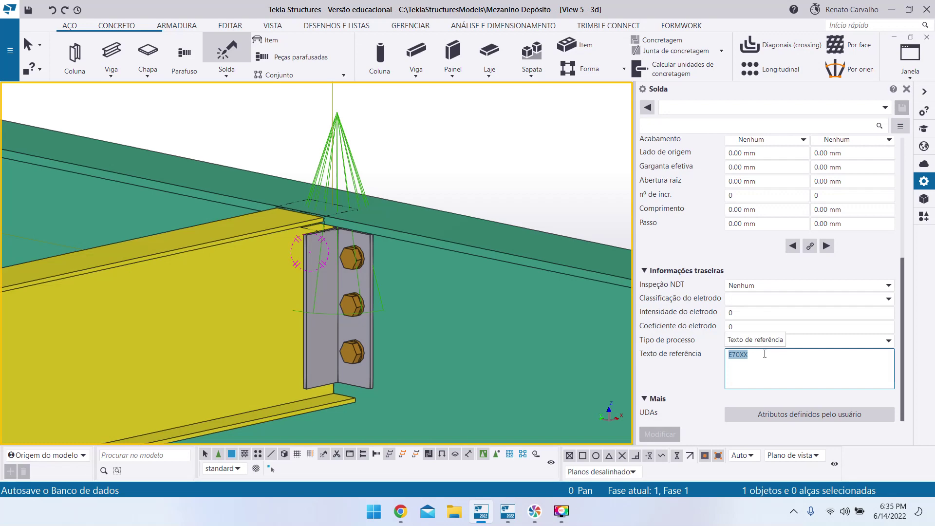
key(BackSpace)
click(778, 327)
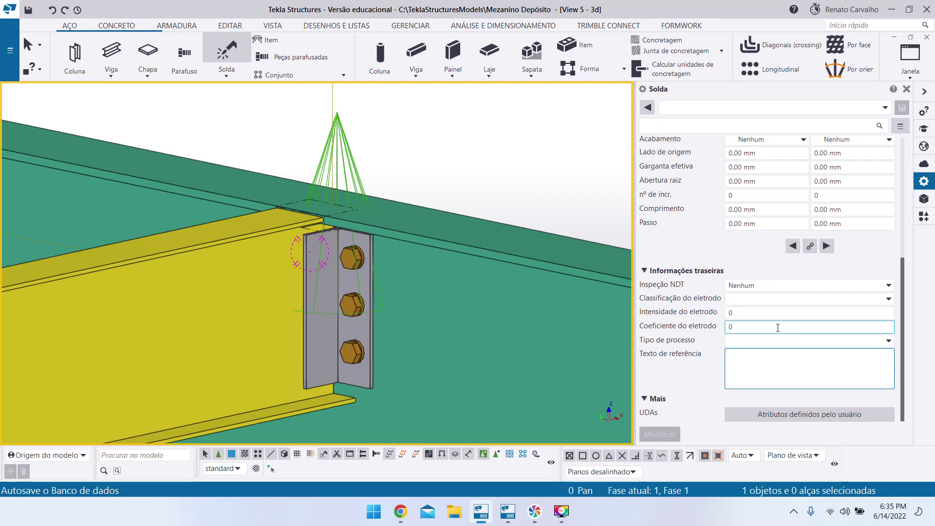
click(776, 378)
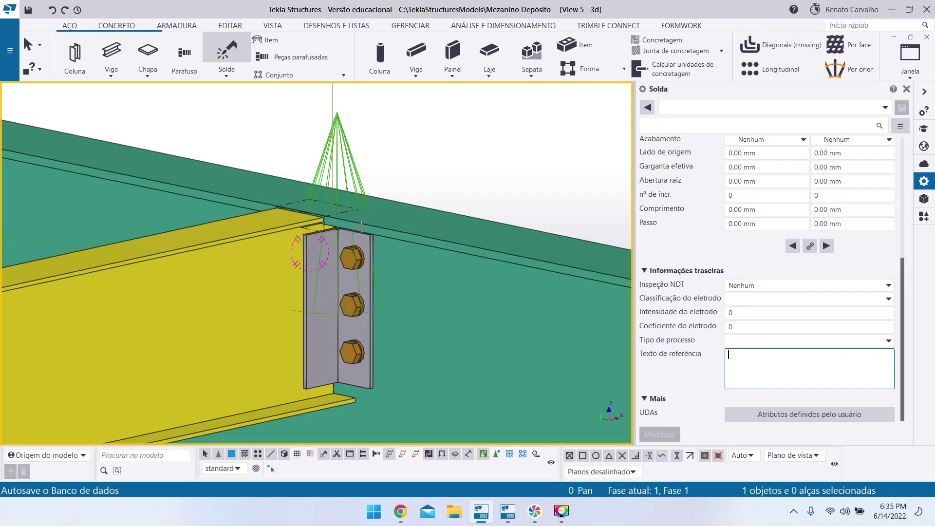
Examine the bolted angle connection between the yellow secondary beam and the main beam, and the weld's common attributes.
scroll(492, 146, down, 2)
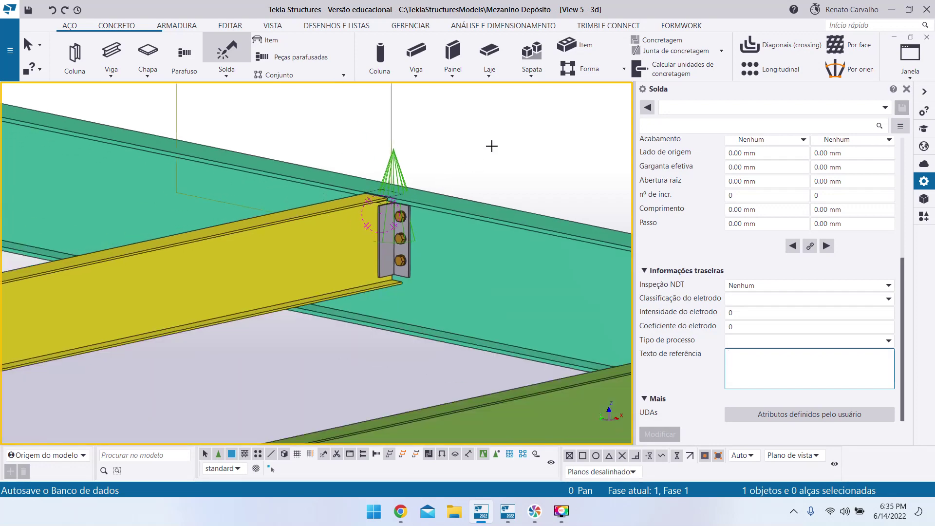
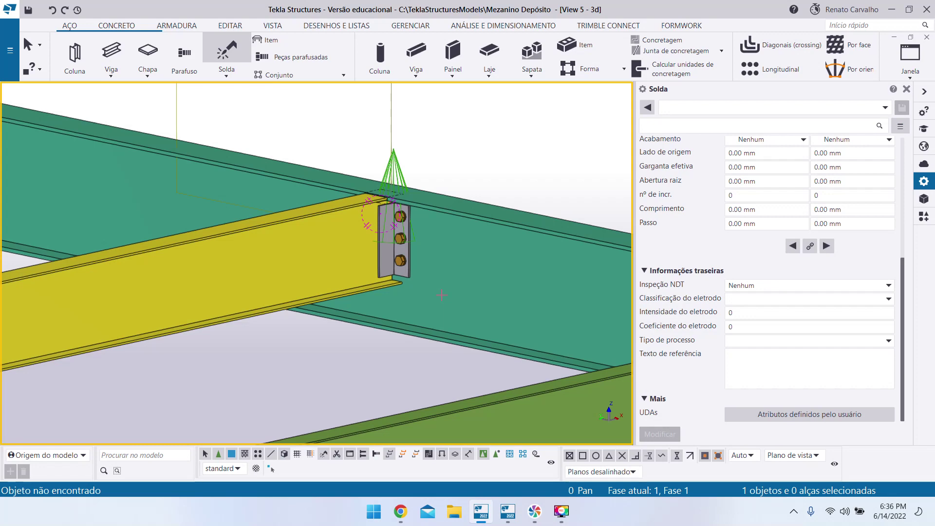
scroll(394, 252, down, 5)
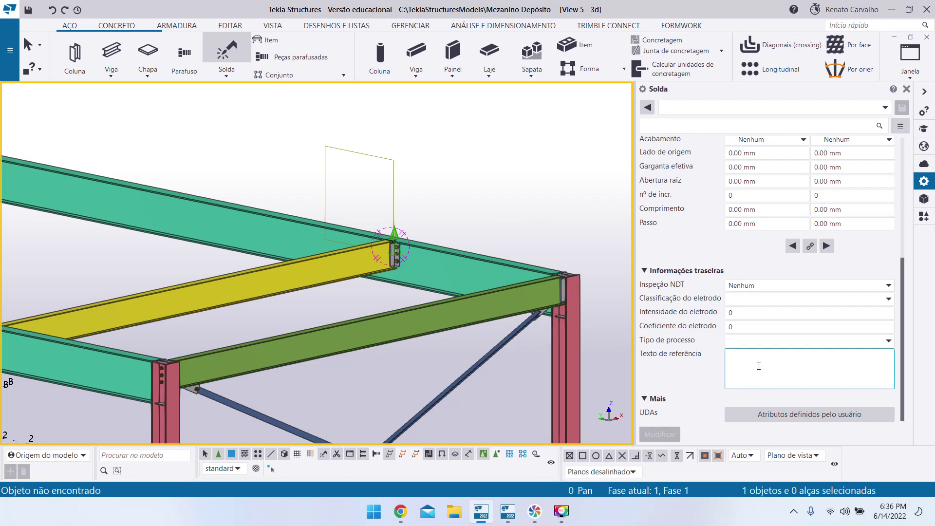
scroll(380, 291, up, 5)
scroll(370, 287, down, 5)
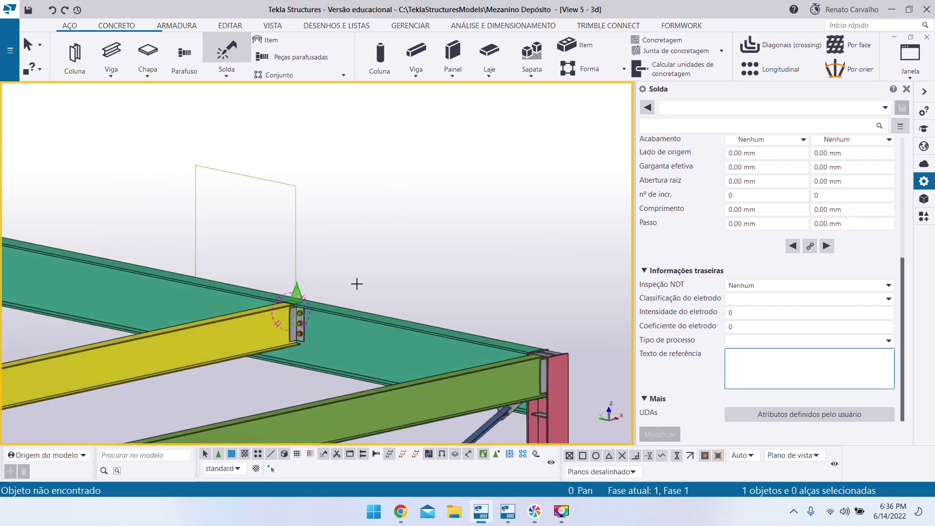
scroll(359, 282, up, 4)
scroll(308, 334, up, 5)
ctrl+middle_drag(309, 333, 309, 302)
scroll(394, 158, down, 2)
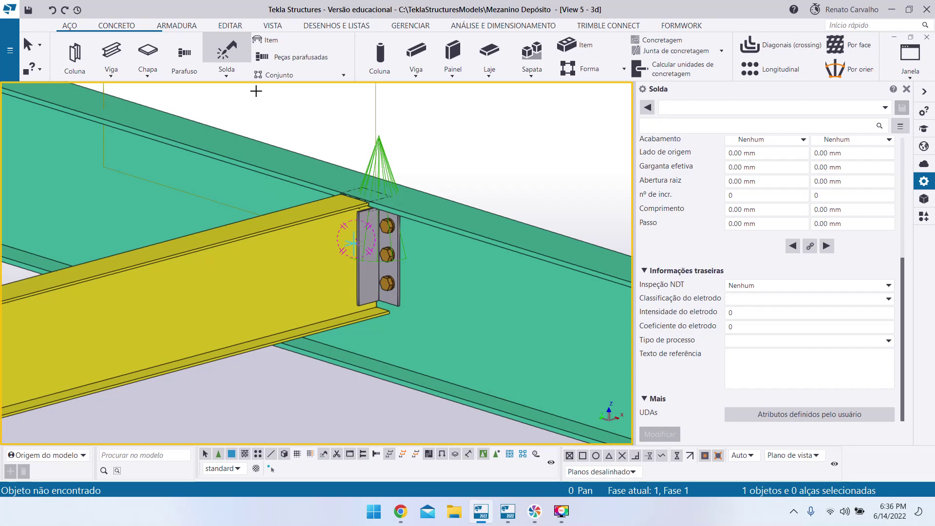
scroll(797, 269, up, 5)
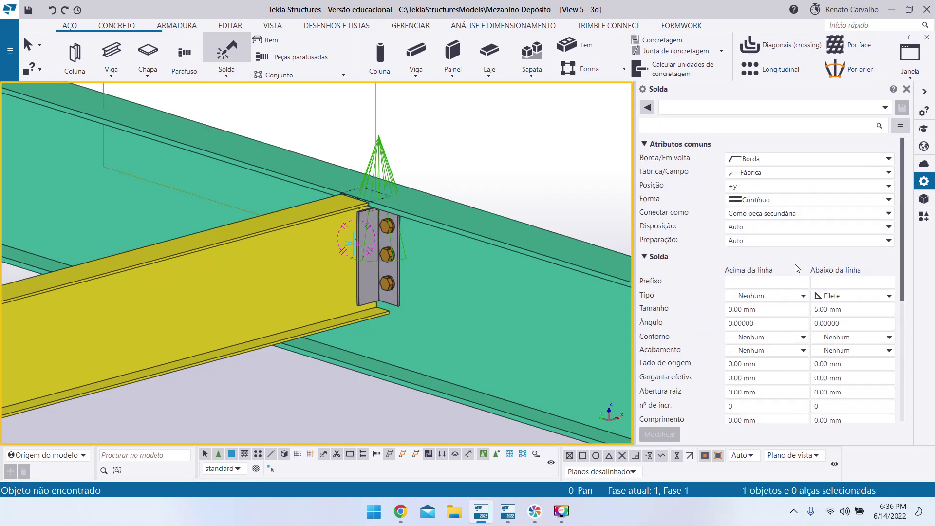
Start a weld along picked points, choosing the yellow beam and its near-side connection angle as the parts to join.
click(225, 76)
click(254, 145)
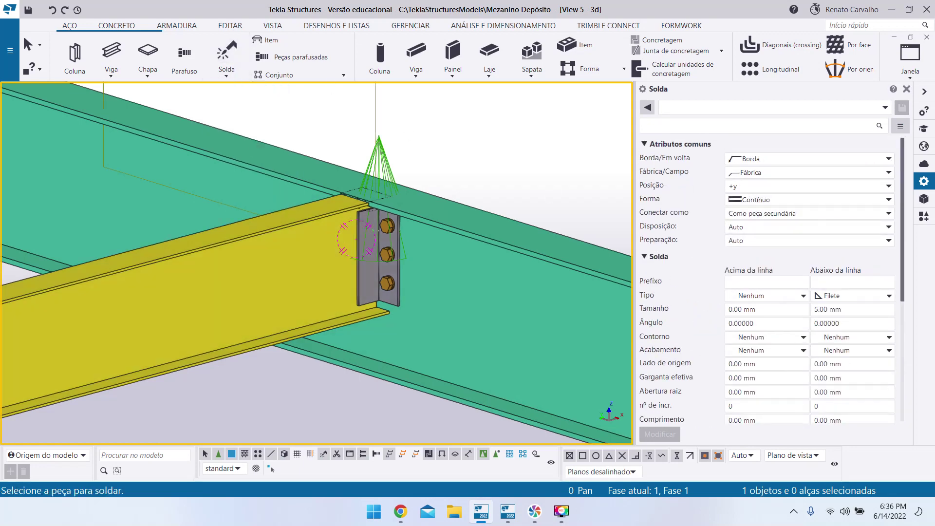
scroll(368, 236, up, 3)
click(358, 249)
scroll(336, 168, up, 6)
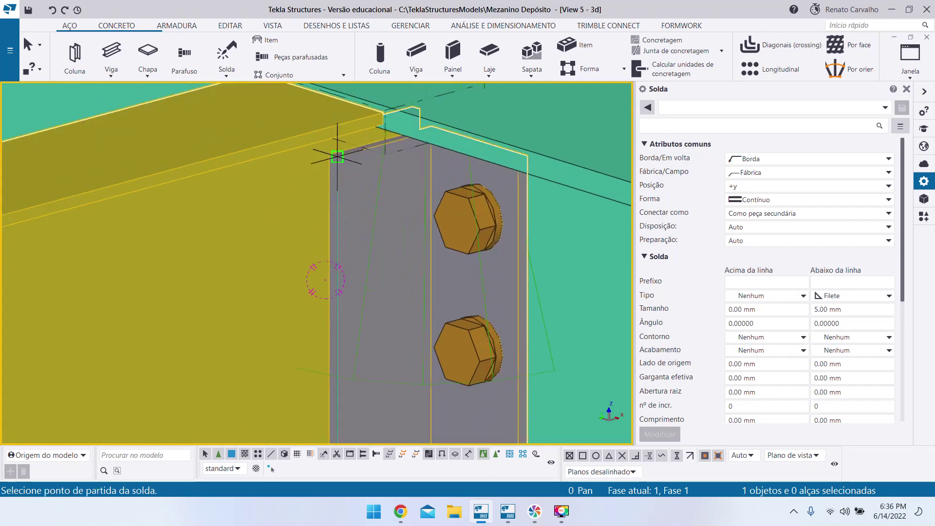
scroll(344, 235, up, 2)
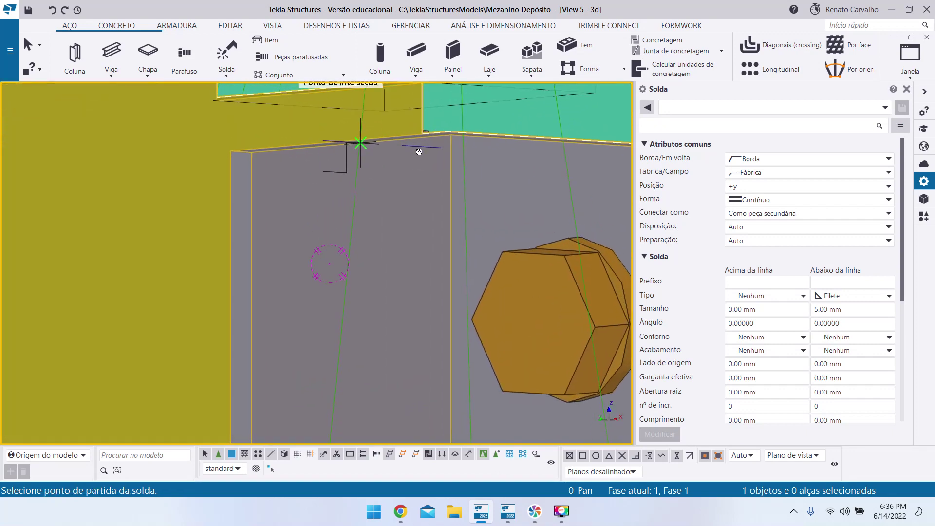
scroll(409, 161, up, 3)
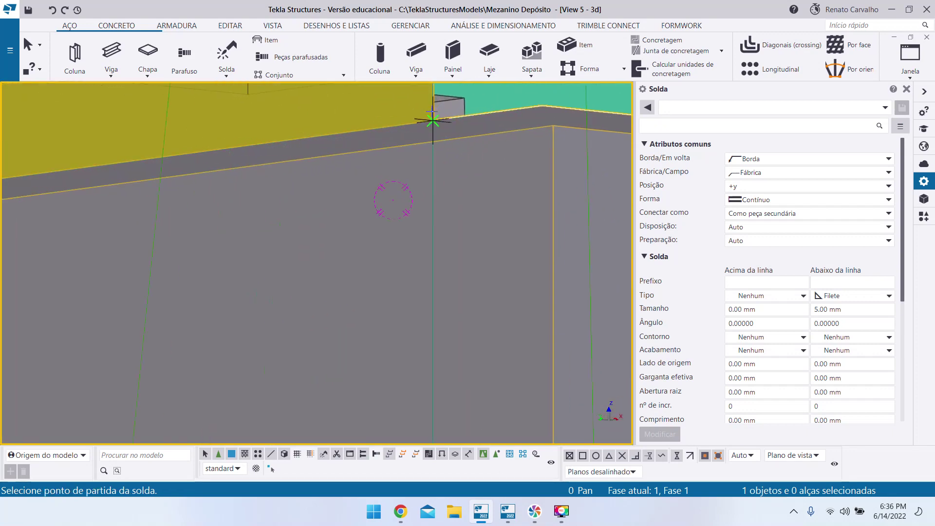
Trace the weld path along the angle leg's top, outer vertical and bottom edges on the beam web and finish it.
click(431, 117)
scroll(470, 136, down, 2)
scroll(156, 185, up, 3)
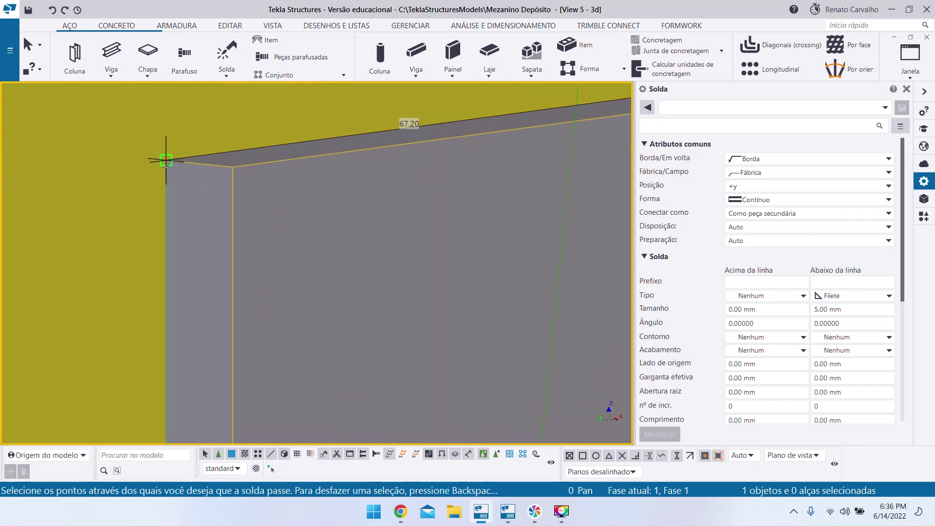
scroll(167, 160, down, 3)
scroll(139, 402, up, 3)
scroll(139, 402, up, 3)
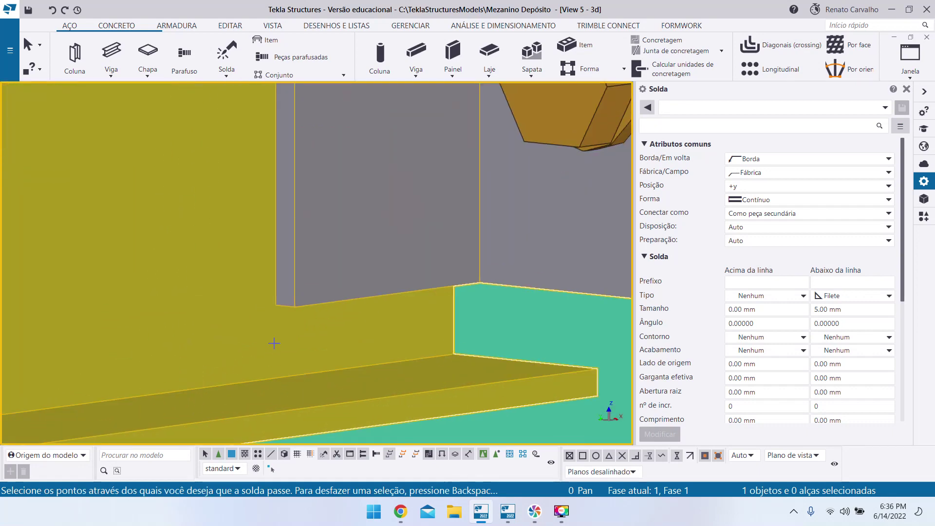
click(275, 317)
scroll(272, 318, down, 4)
scroll(226, 317, up, 4)
scroll(194, 292, down, 2)
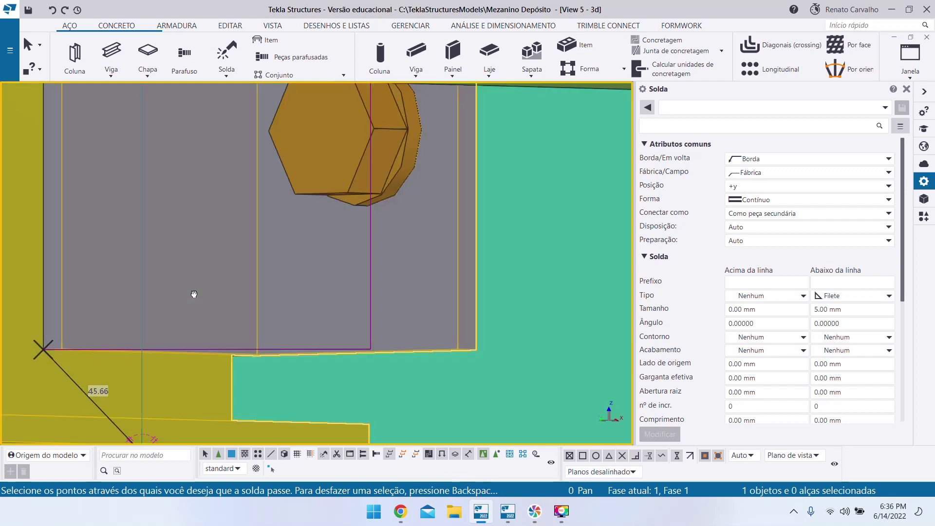
scroll(244, 341, up, 5)
scroll(239, 344, down, 4)
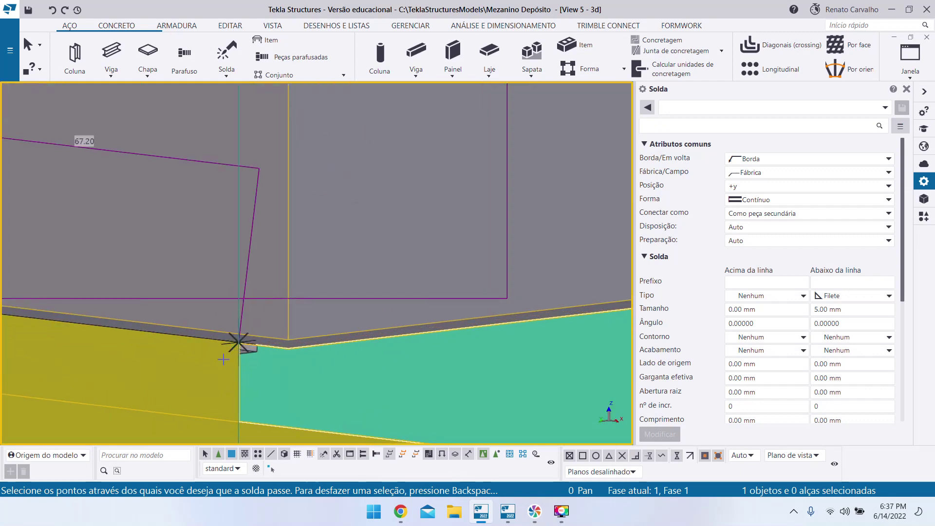
middle_click(279, 376)
Choose the yellow beam and the connection angle on the other side of its web as the parts for the next weld.
scroll(244, 344, down, 4)
ctrl+middle_drag(211, 261, 386, 279)
scroll(261, 290, down, 4)
scroll(243, 280, up, 5)
middle_drag(224, 244, 249, 237)
click(275, 248)
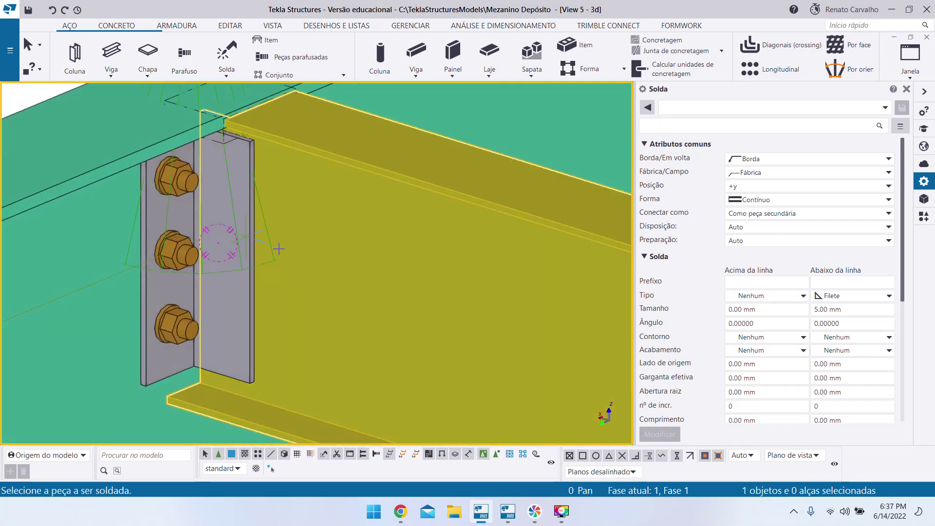
click(223, 235)
Start the second angle's weld path at the web end and run it along the leg's top edge and down its outer vertical edge.
scroll(247, 375, down, 4)
scroll(240, 283, up, 7)
scroll(229, 234, up, 5)
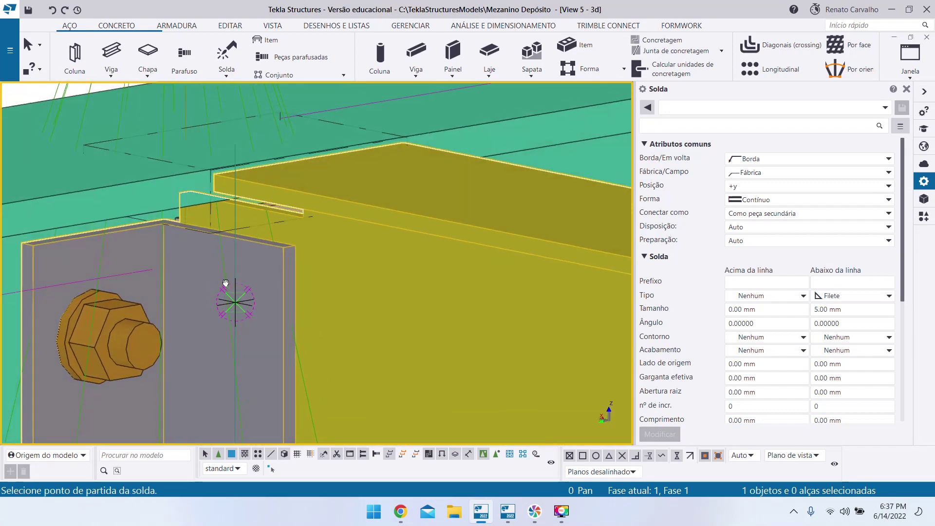
click(195, 170)
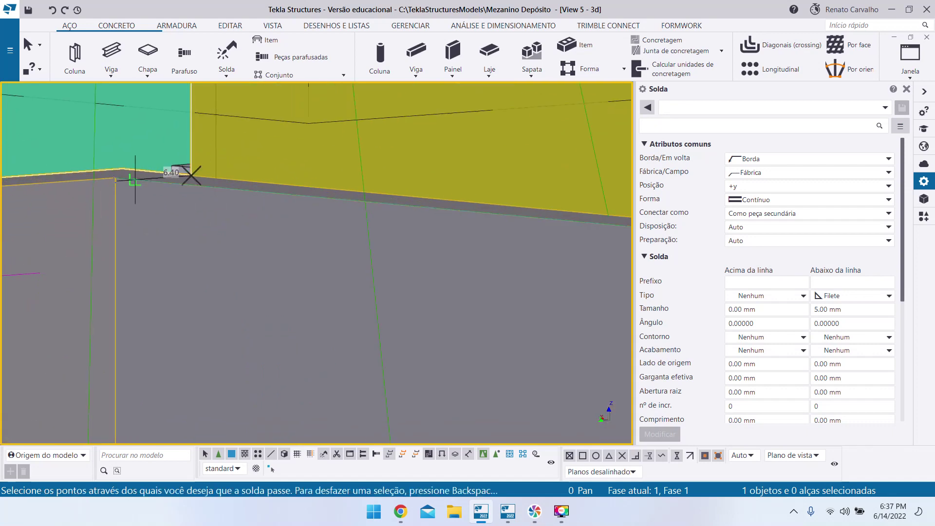
scroll(136, 183, down, 3)
scroll(350, 214, up, 3)
click(252, 175)
scroll(209, 179, down, 3)
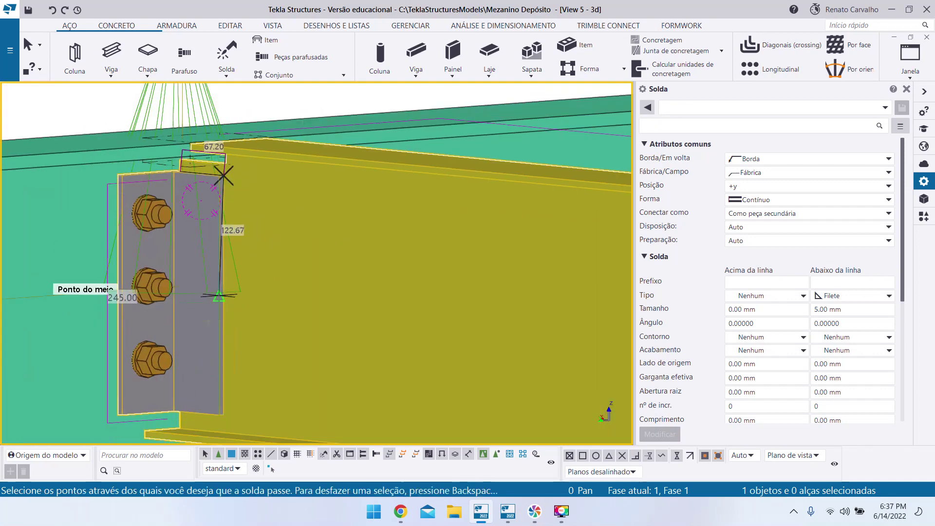
scroll(219, 184, up, 5)
click(238, 220)
scroll(217, 253, down, 5)
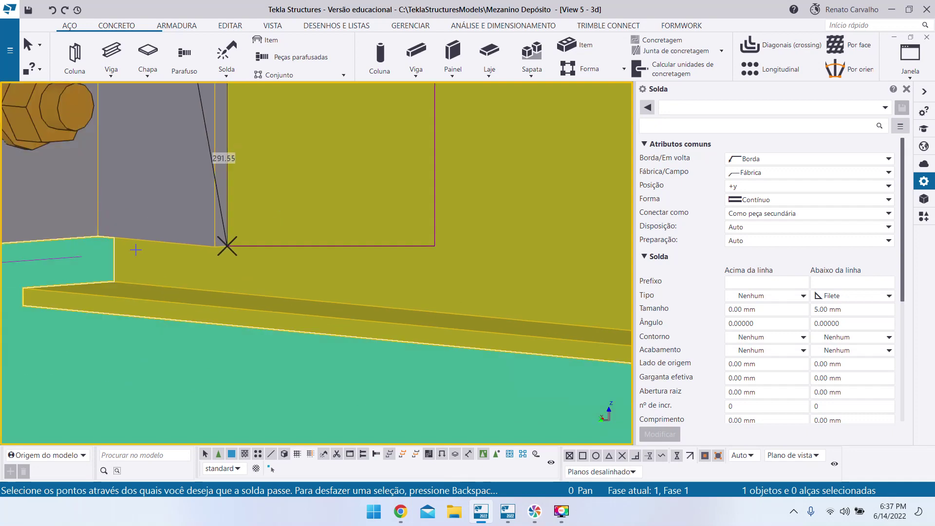
Complete the weld path along the bottom edge of the angle leg, create the weld and leave the weld command.
ctrl+middle_drag(105, 247, 108, 209)
scroll(106, 271, up, 7)
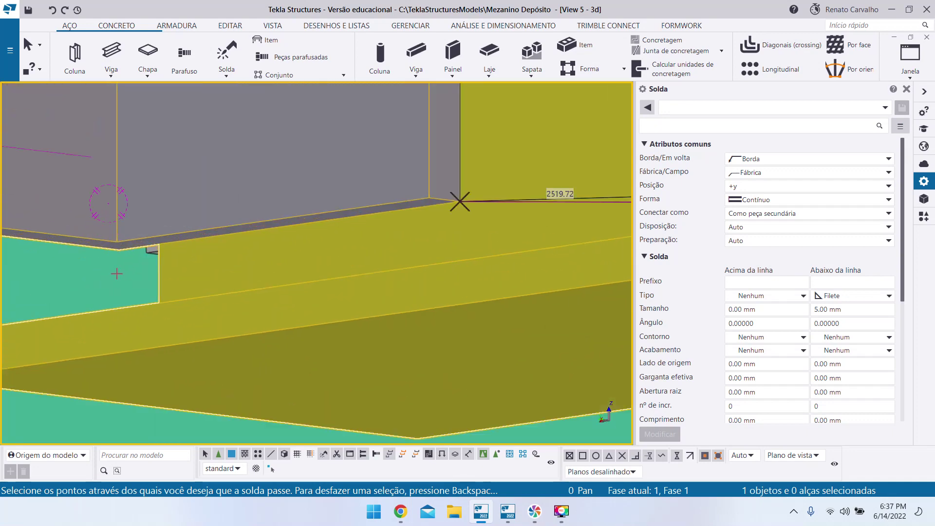
middle_click(208, 254)
scroll(183, 353, down, 8)
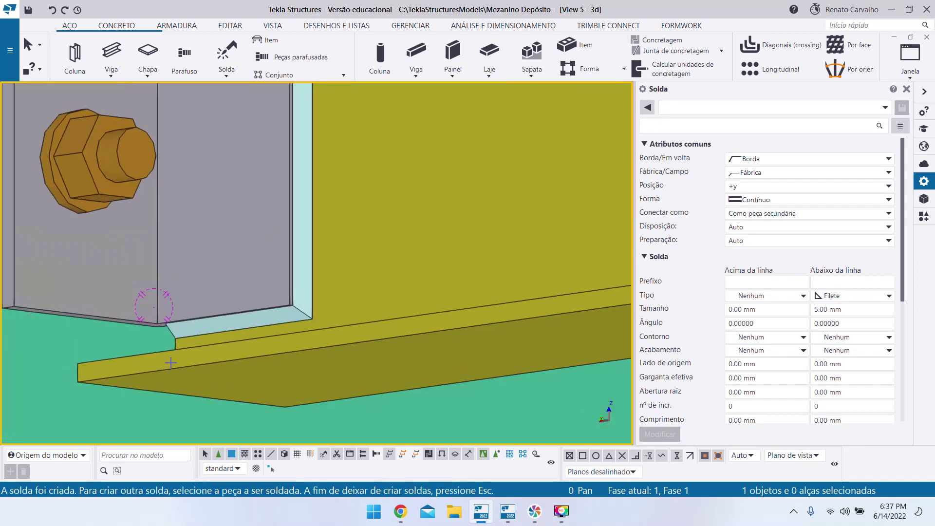
ctrl+middle_drag(187, 271, 190, 289)
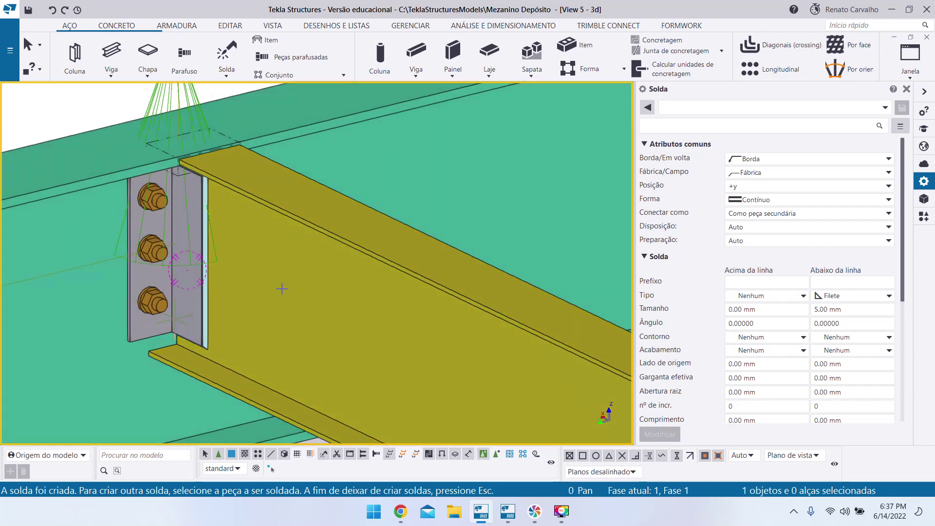
key(Escape)
Examine the angle connection component at the yellow beam's welded end and locate the beam's opposite end.
scroll(197, 262, down, 5)
scroll(77, 264, down, 6)
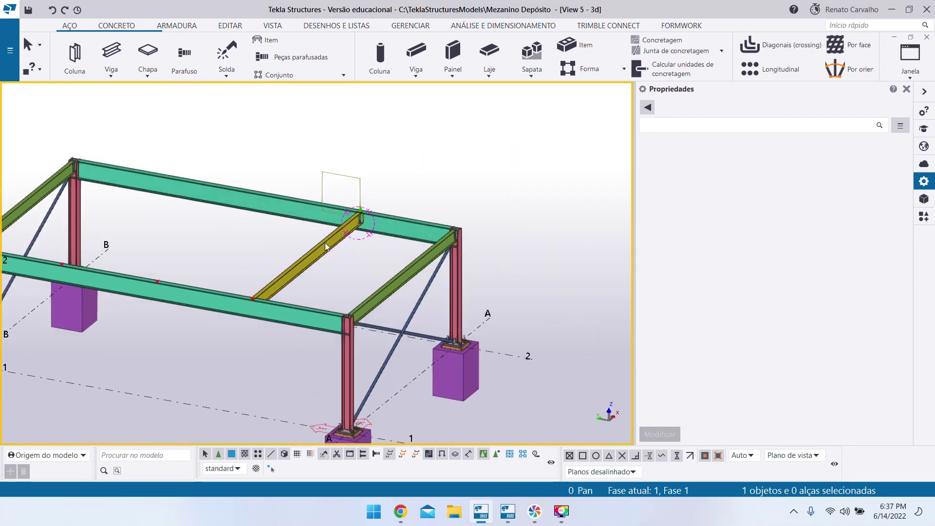
scroll(286, 294, up, 6)
middle_click(286, 292)
ctrl+middle_drag(285, 292, 217, 316)
scroll(216, 316, down, 5)
scroll(405, 280, up, 6)
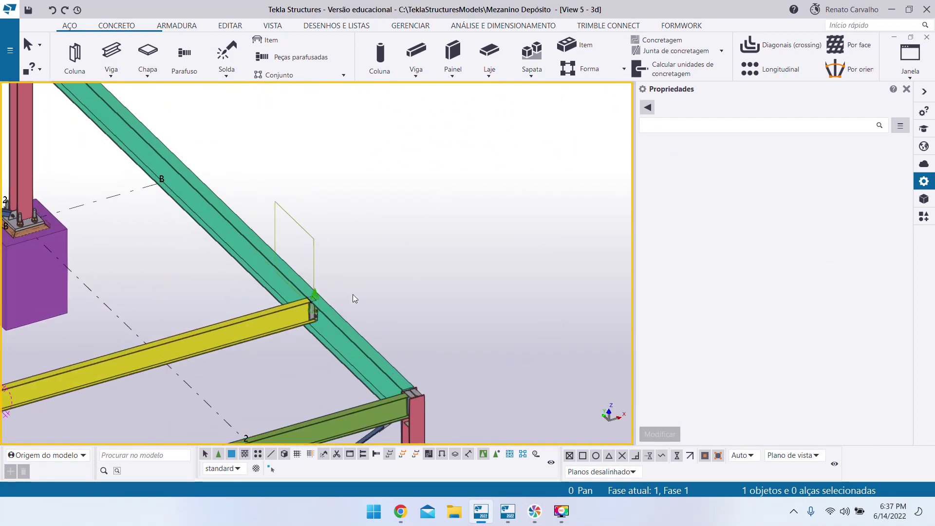
scroll(347, 294, up, 3)
click(359, 271)
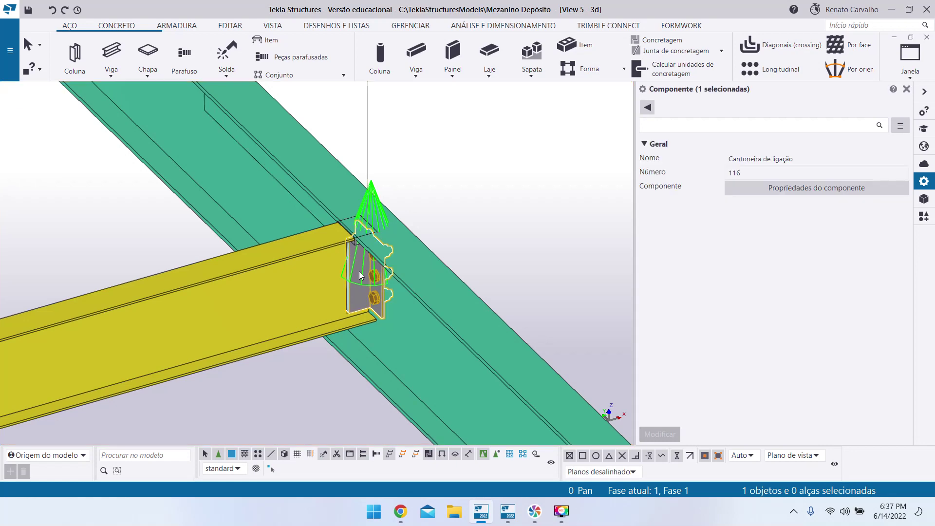
scroll(543, 227, down, 5)
scroll(149, 336, up, 6)
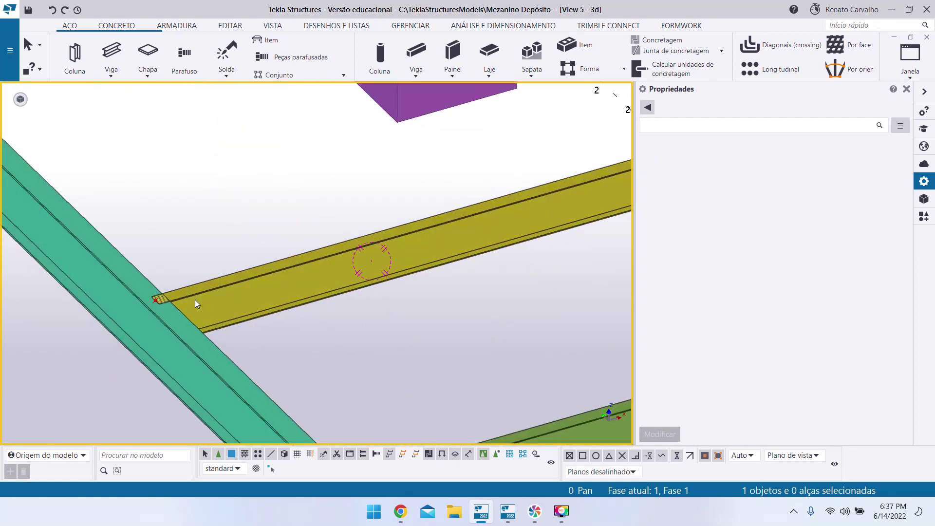
Apply the Cantoneira de ligação (116) connection at the yellow beam's opposite end, with the green main beam as primary part.
click(923, 217)
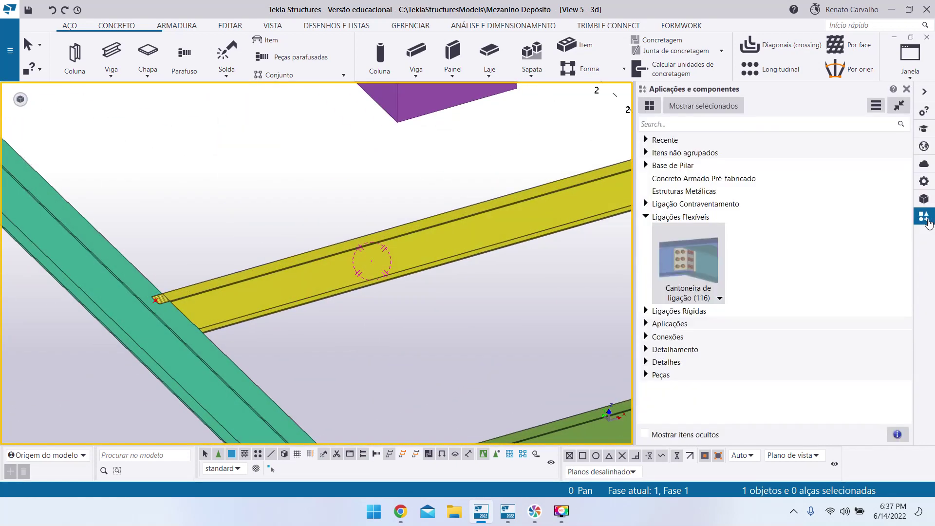
click(688, 250)
click(180, 347)
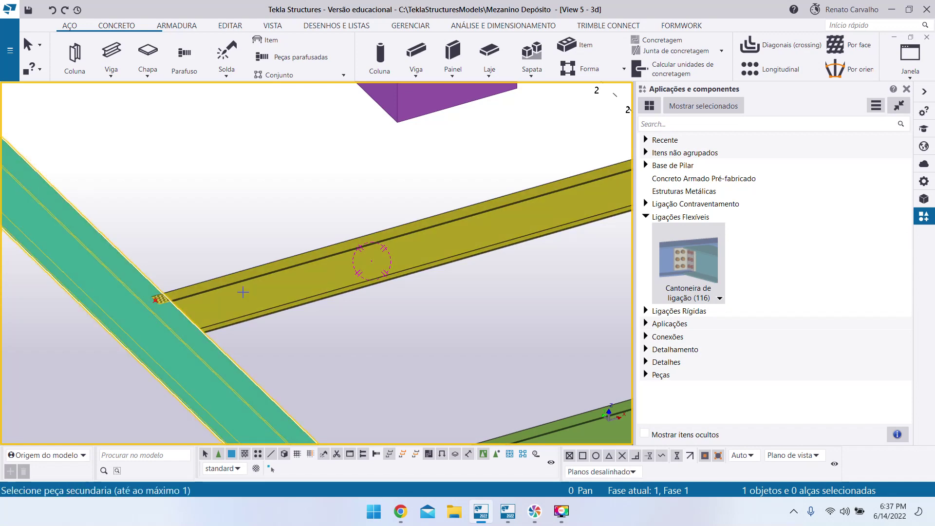
click(246, 287)
scroll(115, 380, up, 5)
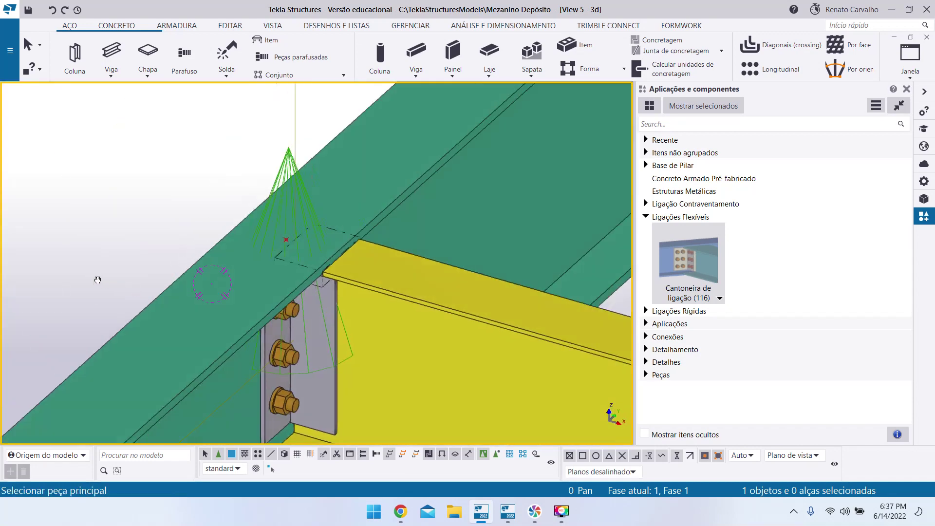
middle_drag(98, 280, 70, 267)
scroll(70, 267, down, 6)
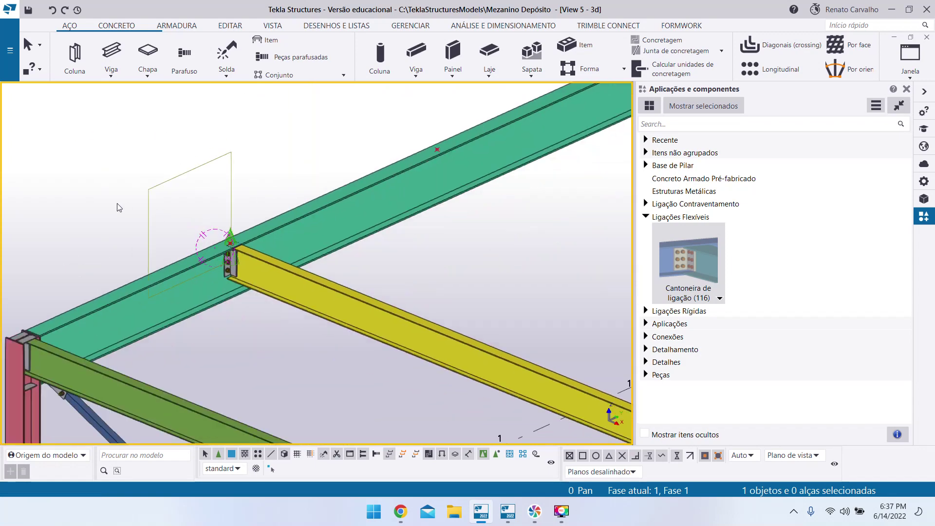
Inspect the new bolted angle connection between the yellow beam and the main beam.
scroll(232, 263, up, 5)
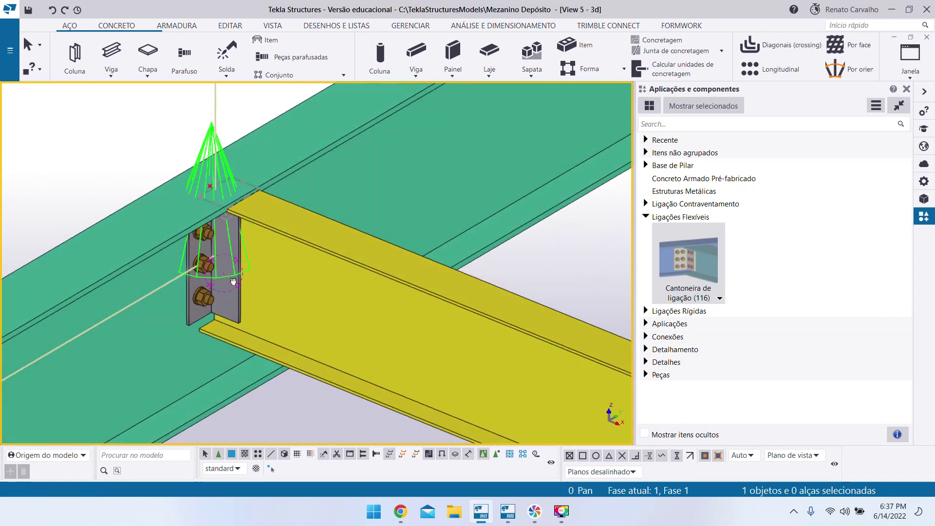
scroll(212, 237, down, 3)
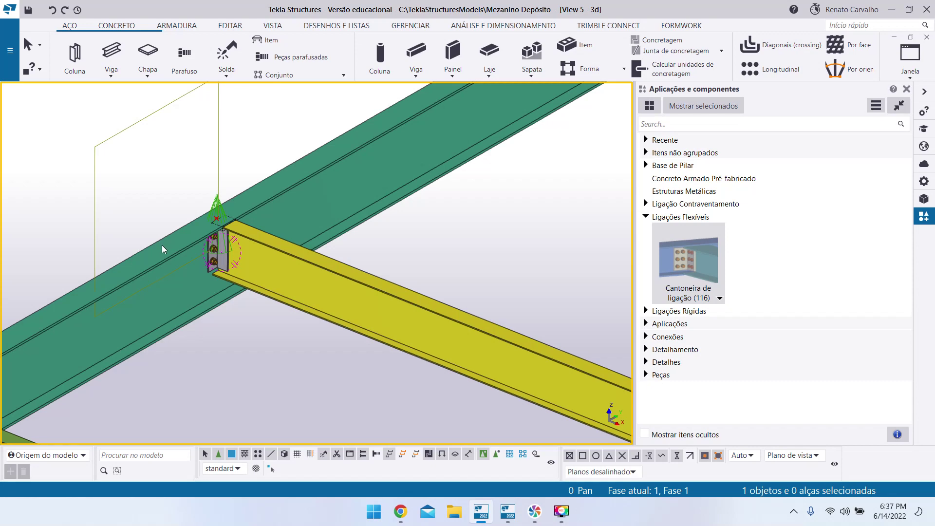
click(264, 262)
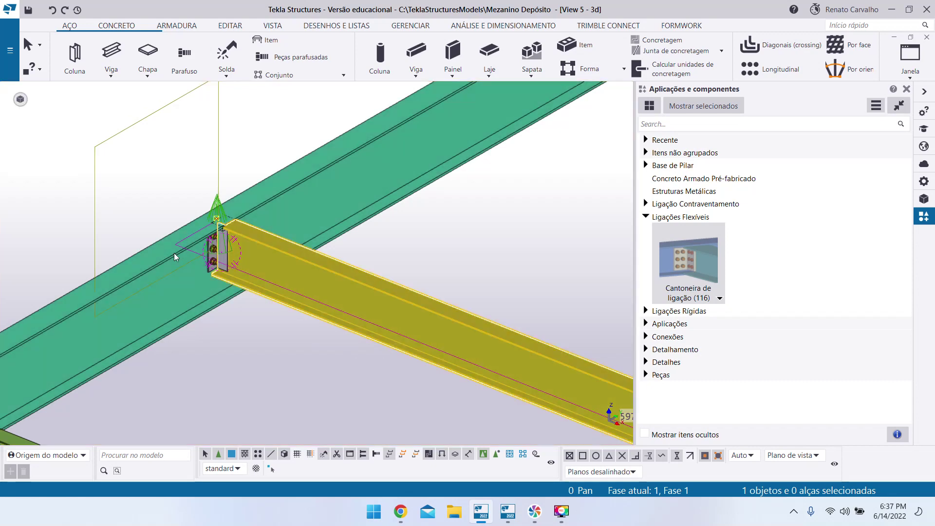
scroll(259, 336, down, 4)
scroll(244, 297, up, 6)
ctrl+middle_drag(265, 292, 254, 288)
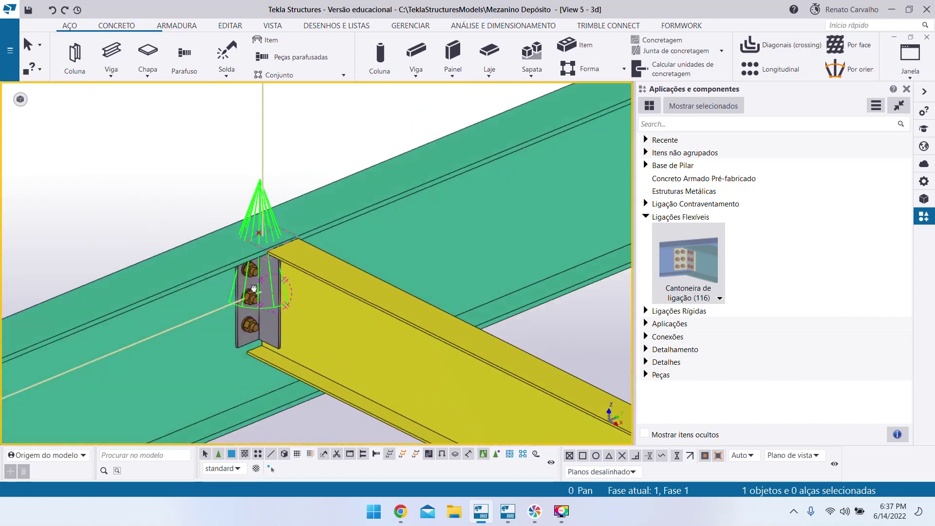
scroll(244, 280, up, 5)
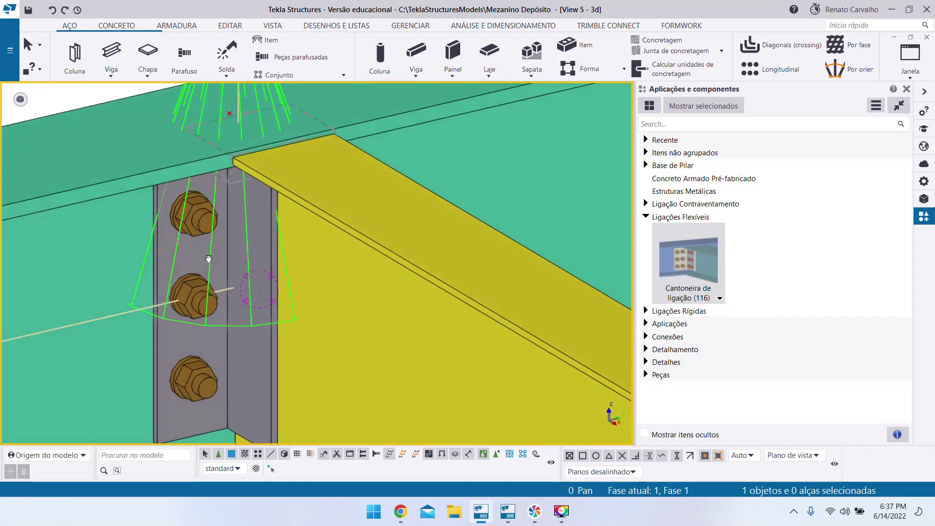
scroll(208, 258, down, 6)
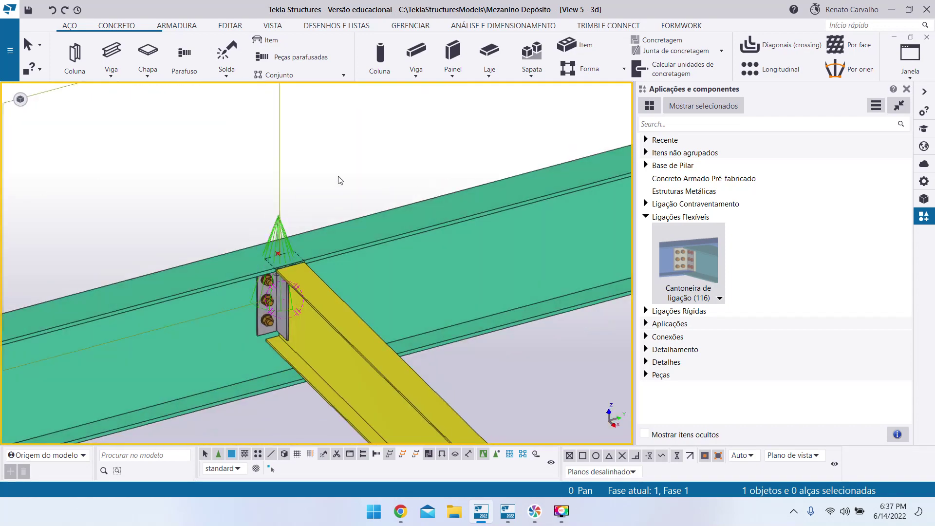
scroll(286, 318, up, 5)
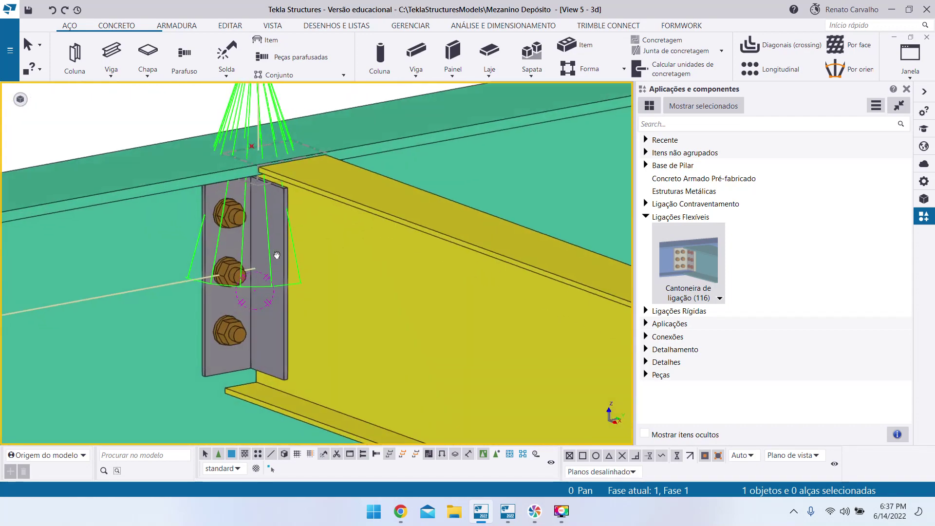
scroll(283, 207, up, 4)
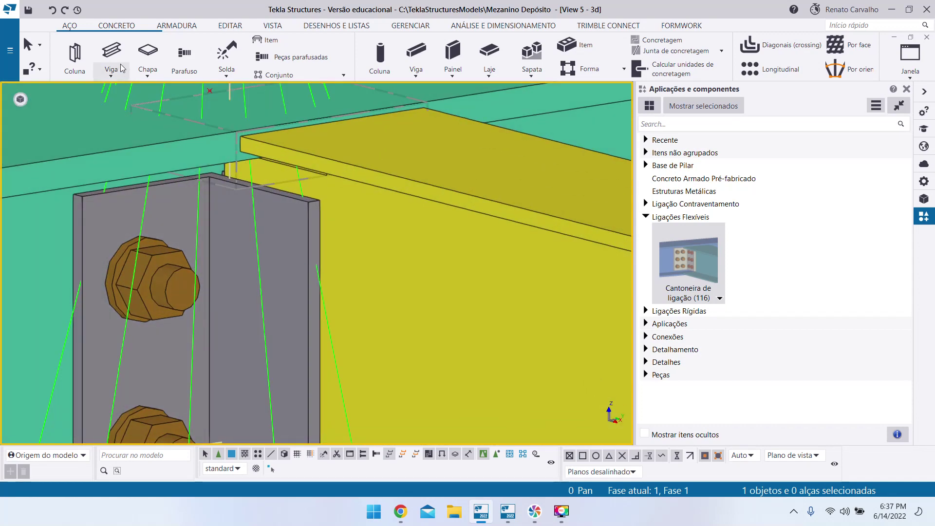
click(230, 77)
click(247, 143)
scroll(258, 194, up, 3)
click(281, 288)
click(455, 258)
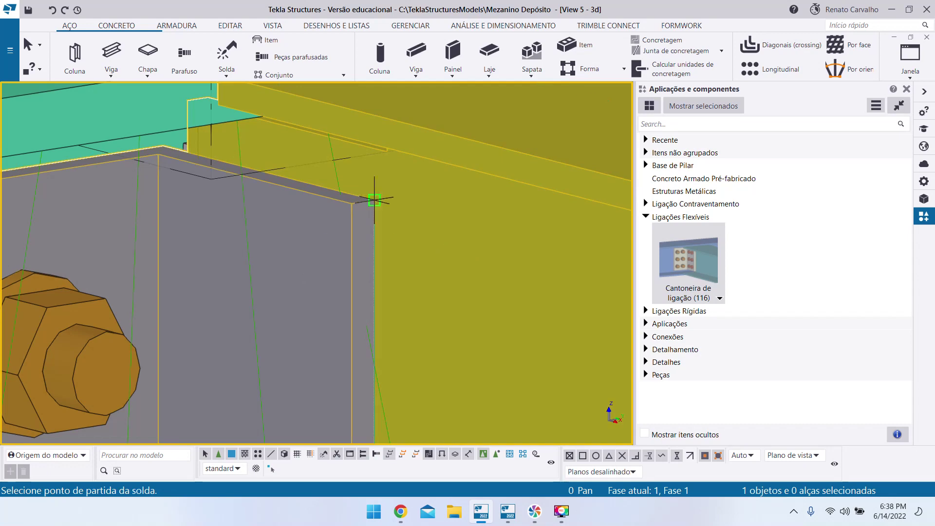
scroll(205, 146, up, 3)
click(143, 119)
key(Escape)
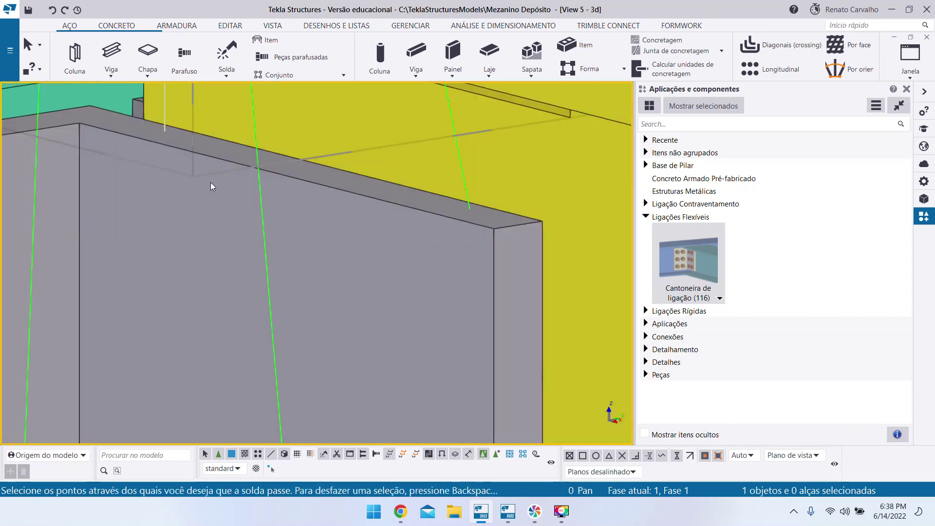
Start a polygonal weld joining the yellow beam and the visible connection angle at this newly connected end.
click(226, 73)
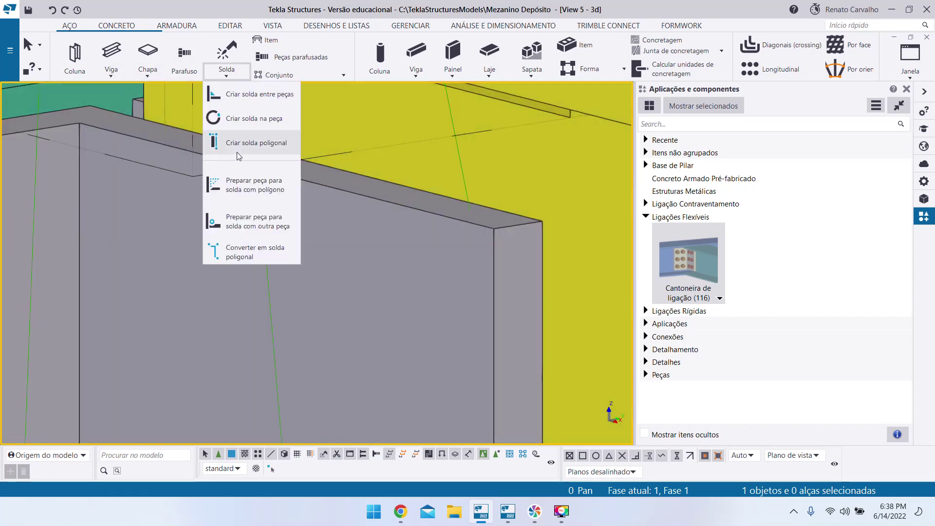
click(236, 151)
click(542, 184)
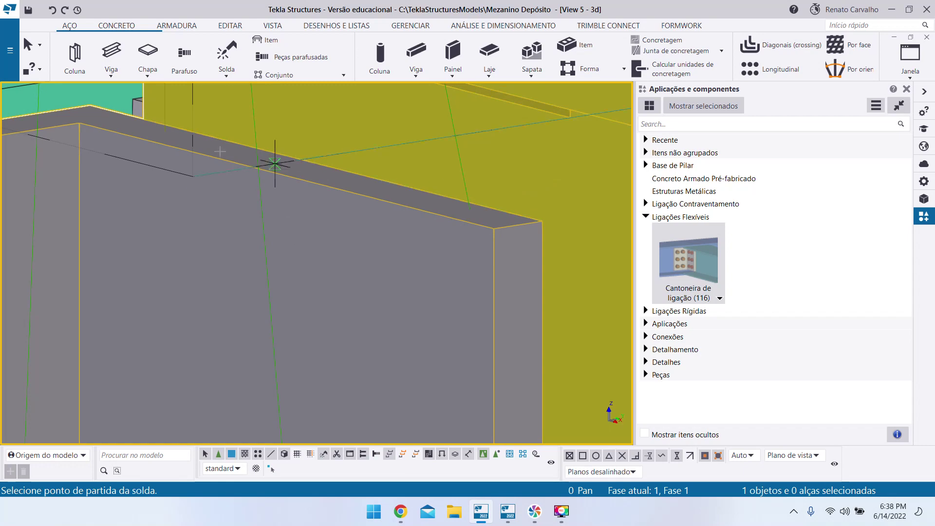
Trace the weld path from the web end along the angle leg's top edge and down its outer vertical edge to the lower corner.
click(143, 119)
click(544, 228)
scroll(363, 189, down, 8)
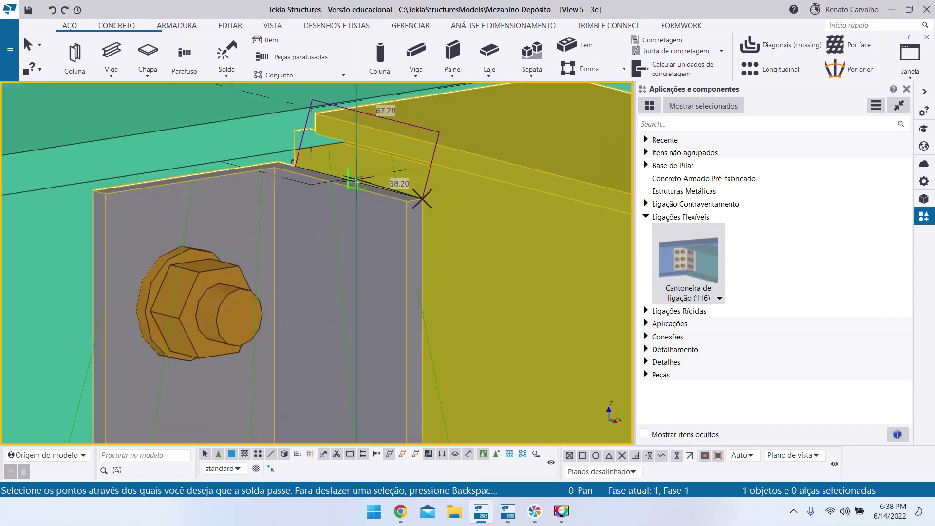
scroll(372, 317, up, 4)
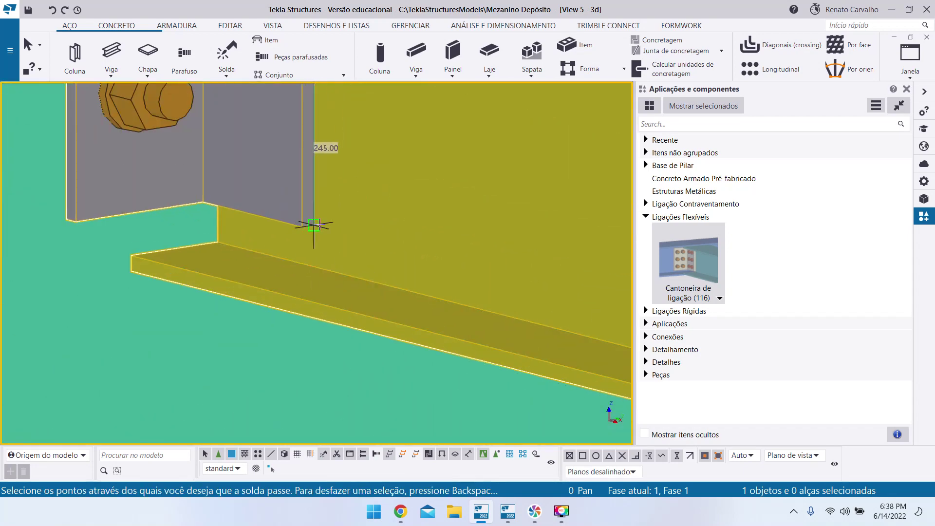
scroll(317, 225, up, 5)
click(314, 227)
Close off the polygonal weld along the angle leg's bottom edge to the web end, create it and exit the command.
scroll(389, 237, down, 4)
ctrl+middle_drag(241, 231, 256, 183)
scroll(243, 245, up, 6)
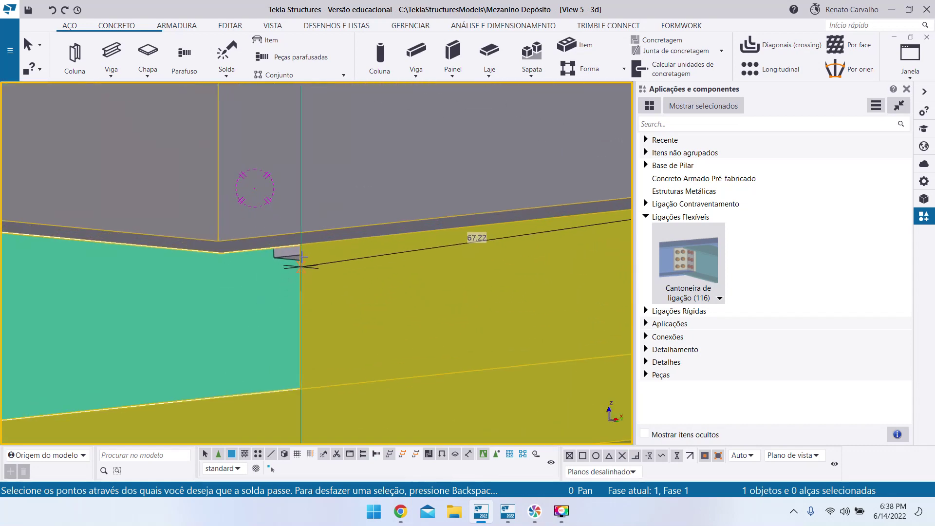
middle_click(307, 285)
scroll(307, 285, down, 5)
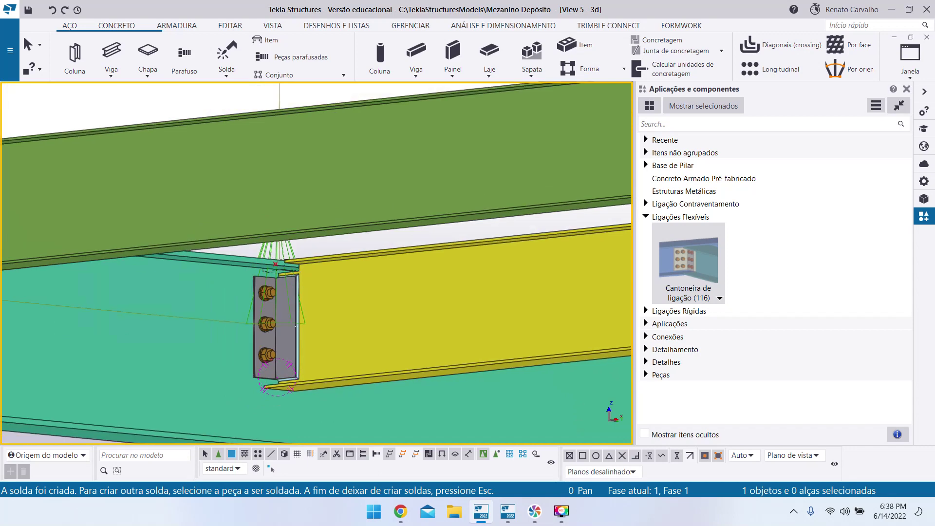
ctrl+middle_drag(297, 310, 294, 368)
key(Escape)
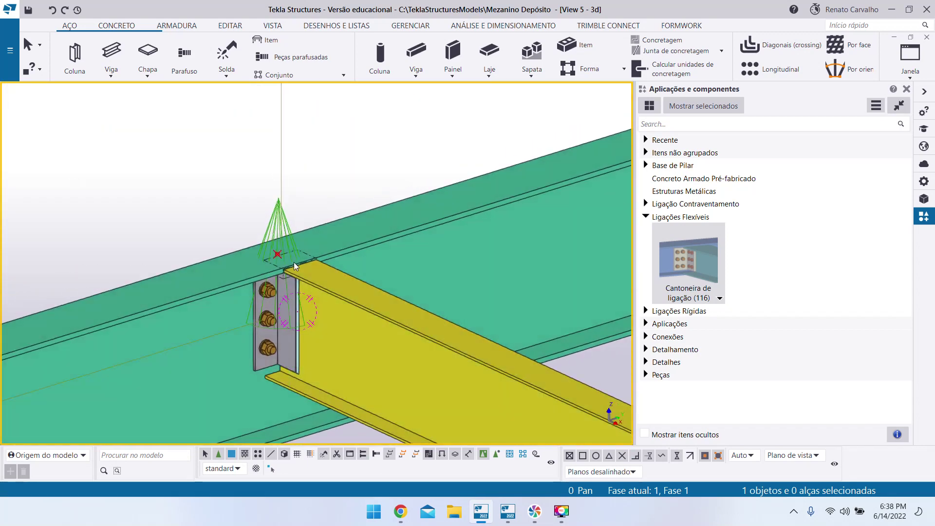
scroll(291, 258, down, 5)
scroll(319, 306, down, 4)
scroll(288, 244, up, 2)
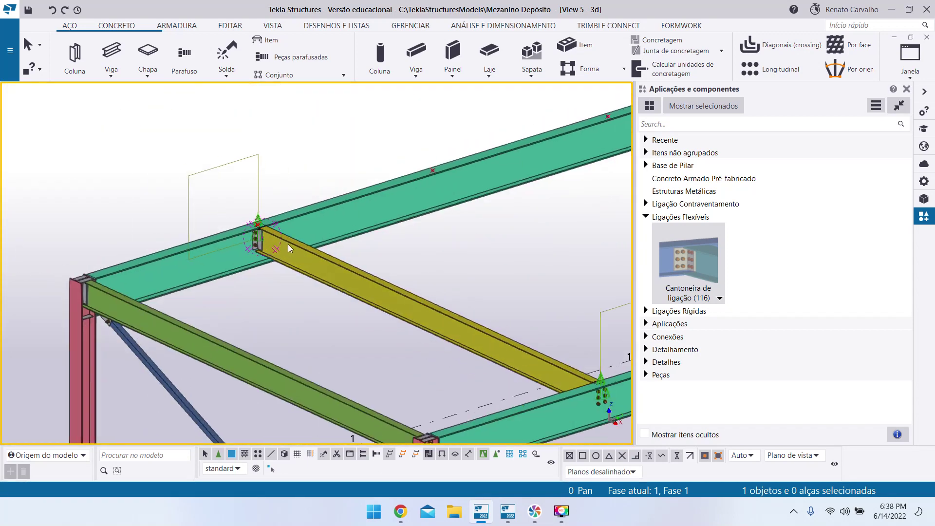
scroll(268, 259, down, 2)
scroll(252, 240, up, 5)
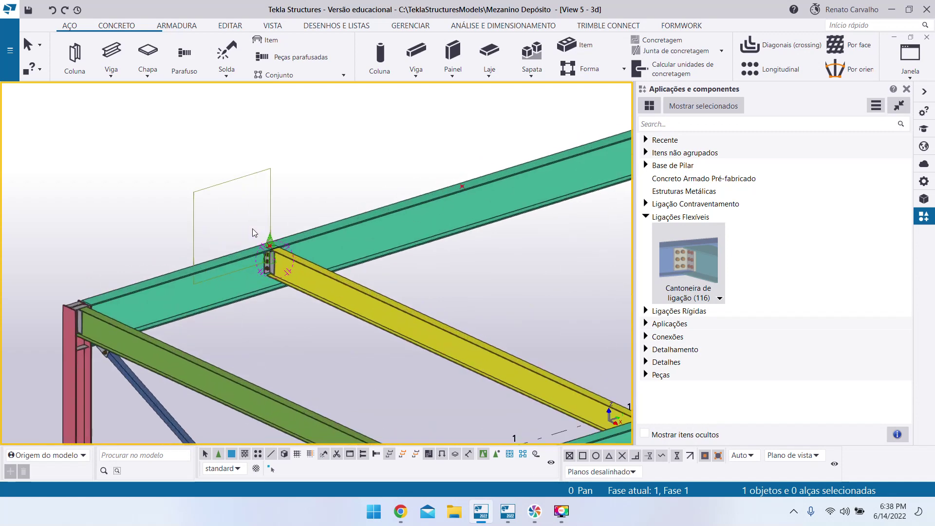
Isolate the yellow beam, its bolted angle connection and the adjoining main beam by showing only these selected objects.
click(356, 309)
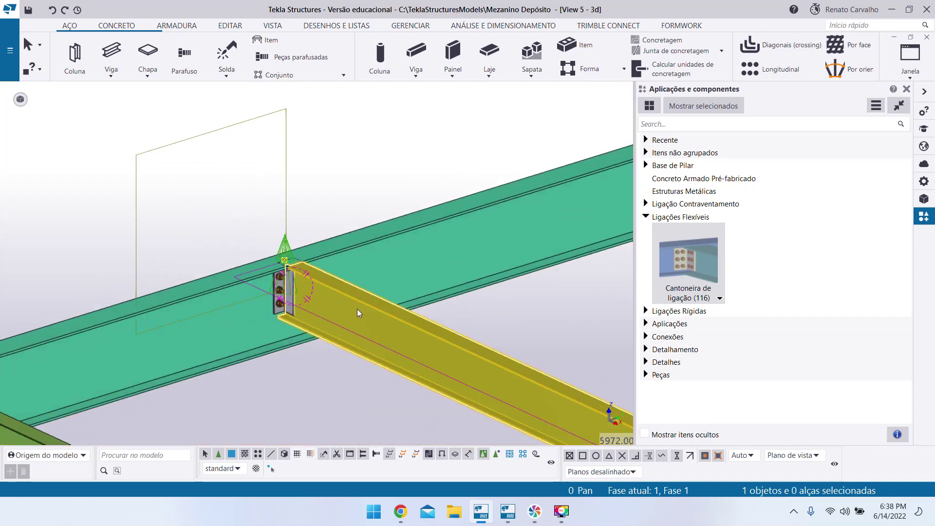
scroll(282, 296, up, 3)
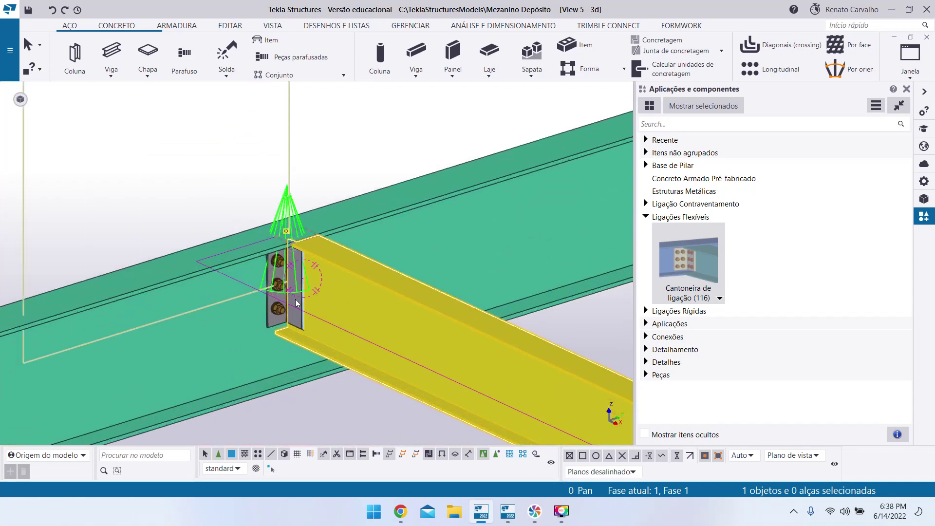
ctrl+click(295, 299)
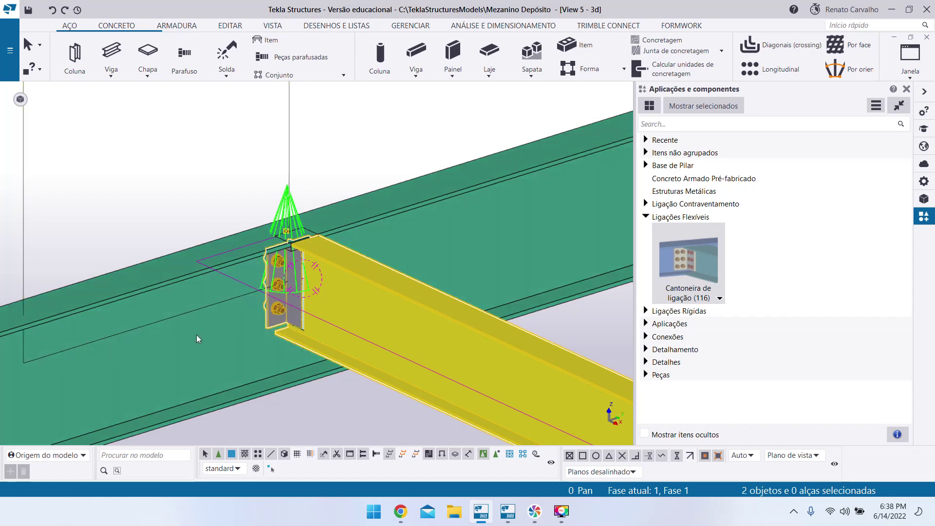
ctrl+click(196, 334)
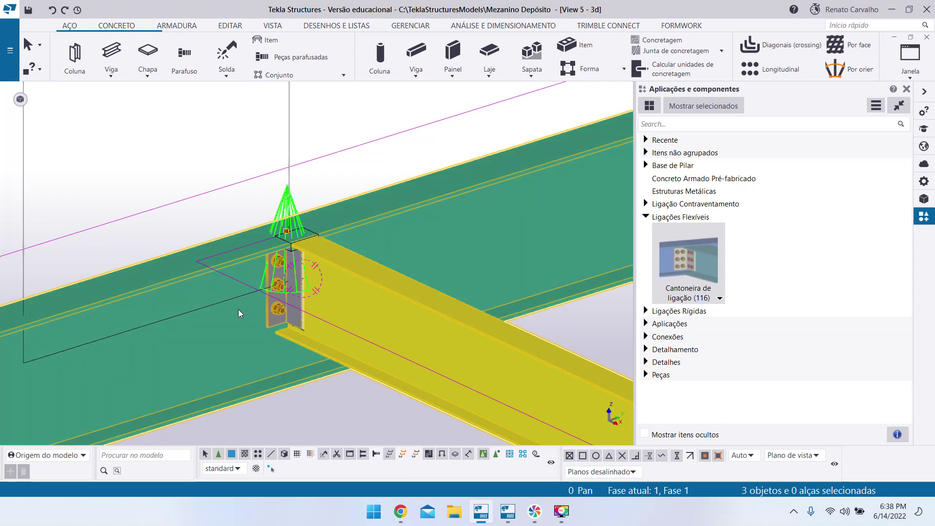
right_click(238, 313)
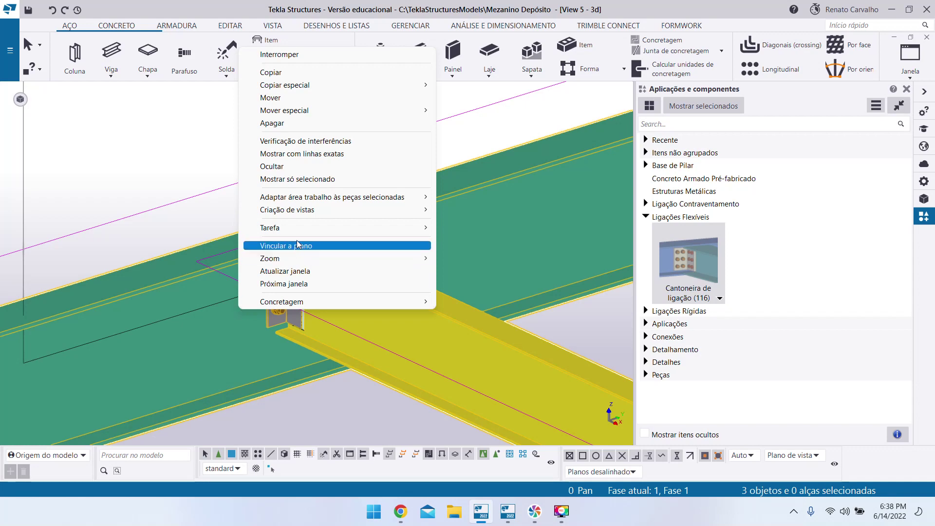
click(335, 184)
scroll(293, 303, down, 5)
click(371, 285)
Examine the bolted angle and the yellow beam's notched end from both sides of the web.
scroll(312, 195, up, 9)
ctrl+middle_drag(306, 241, 204, 253)
scroll(253, 246, up, 7)
ctrl+middle_drag(302, 273, 508, 241)
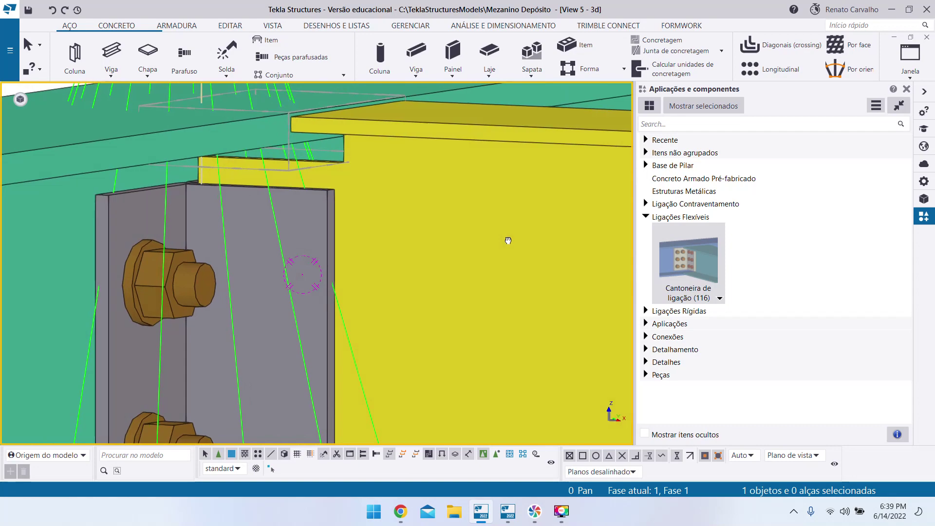
scroll(214, 214, down, 4)
ctrl+middle_drag(237, 251, 45, 249)
scroll(258, 205, up, 6)
scroll(191, 181, down, 5)
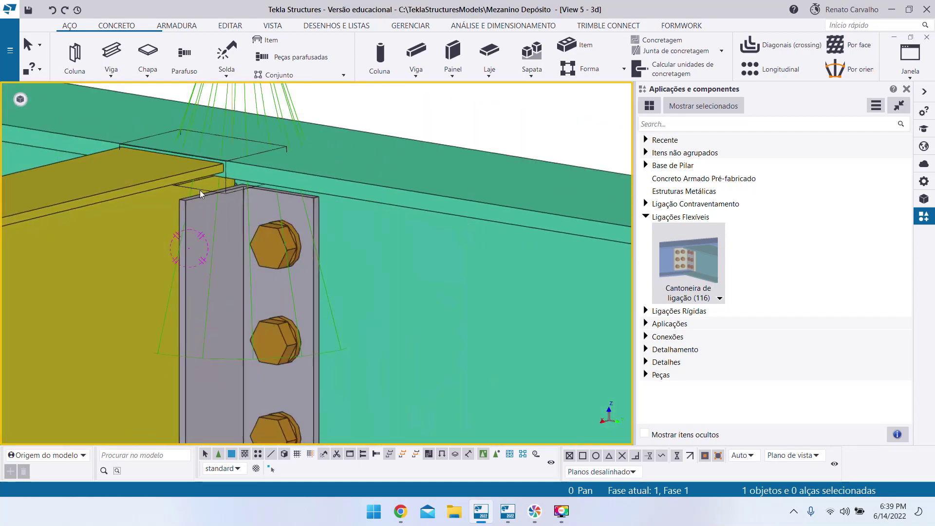
scroll(224, 170, up, 8)
scroll(293, 236, down, 5)
scroll(234, 176, up, 4)
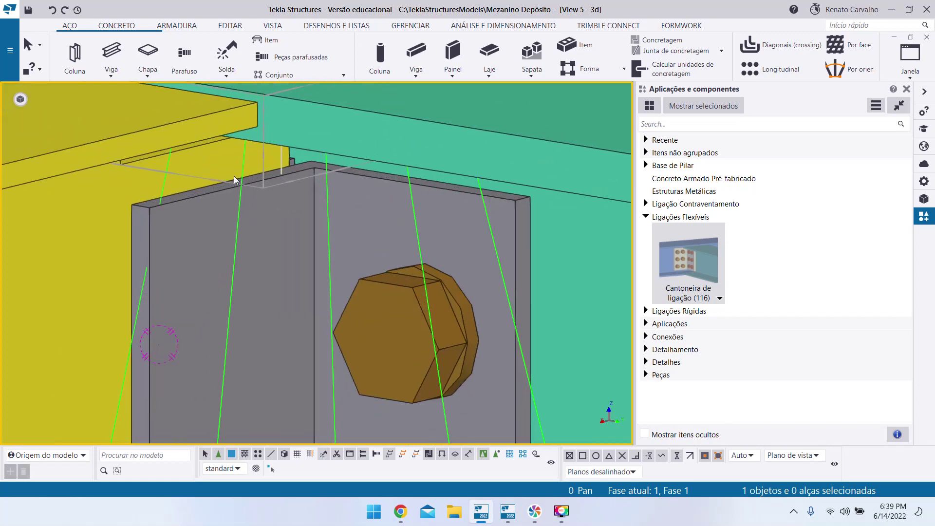
Start a polygonal weld joining the connection angle and the yellow beam, beginning the path at the upper web end.
ctrl+middle_drag(307, 133, 177, 86)
click(227, 76)
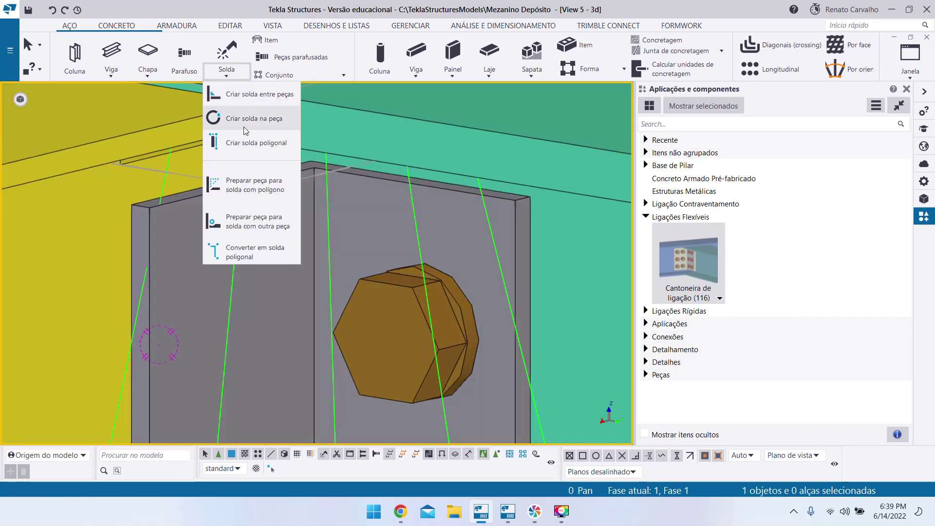
click(249, 142)
scroll(261, 210, up, 3)
click(226, 255)
click(93, 171)
click(304, 159)
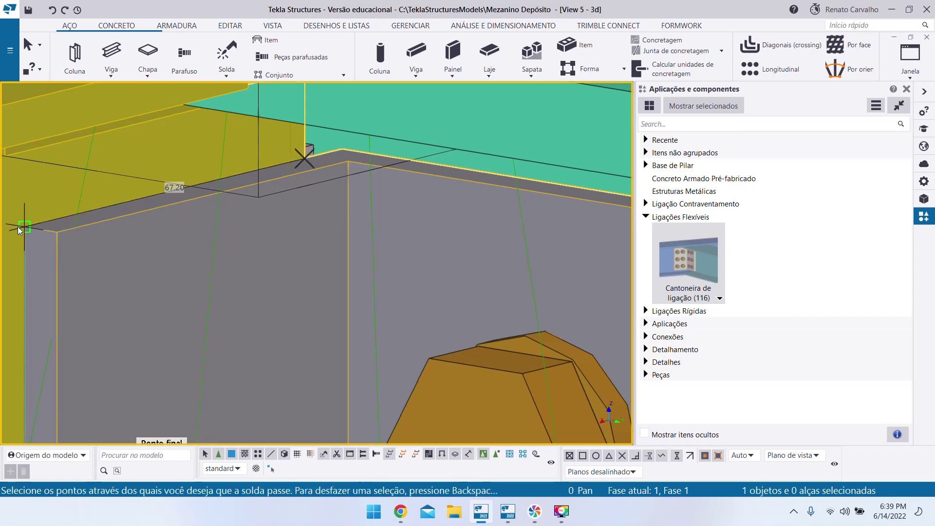
Trace the weld path along the angle leg's top, outer vertical and bottom edges back to the web end, and create the weld.
scroll(22, 230, up, 4)
scroll(107, 419, up, 4)
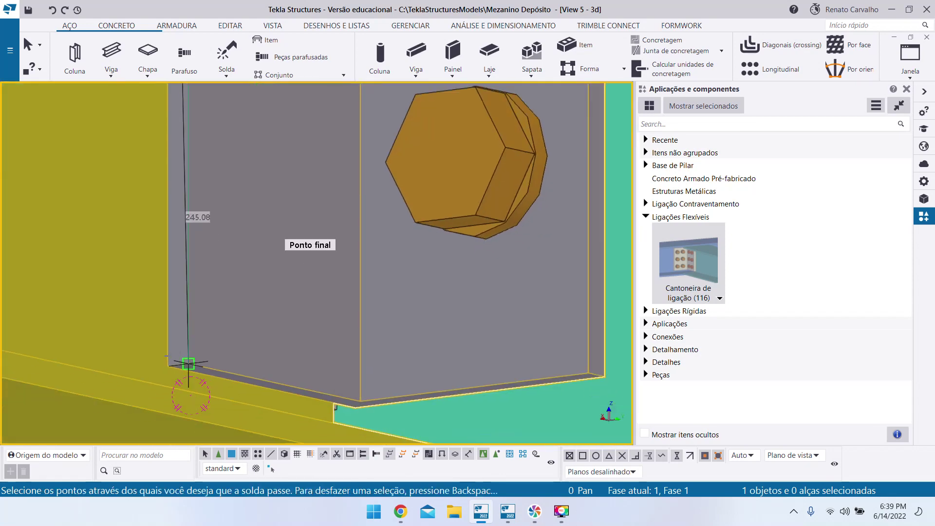
scroll(315, 407, up, 3)
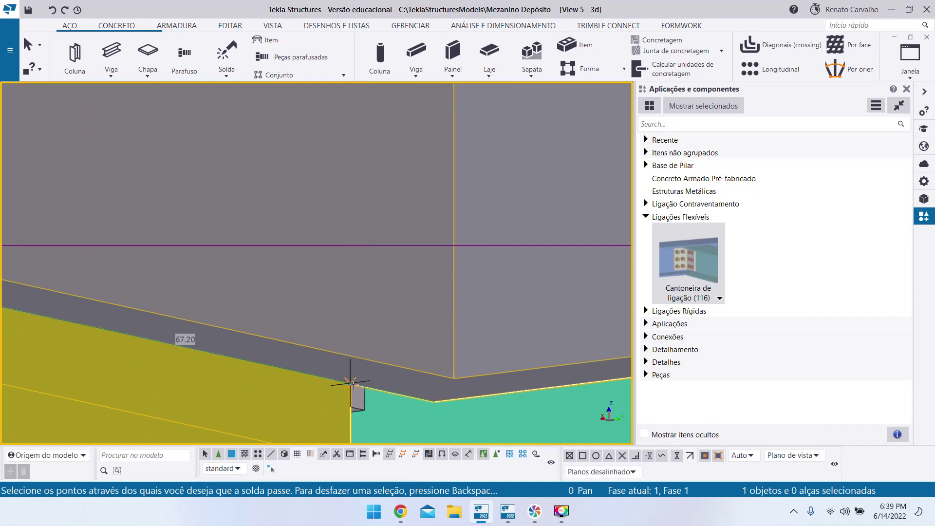
click(348, 392)
middle_click(348, 392)
scroll(317, 414, down, 10)
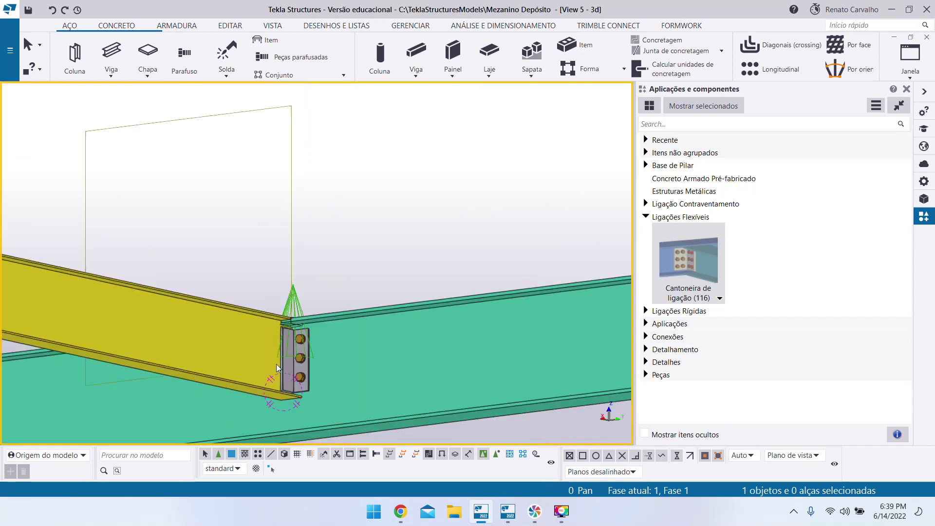
Redraw the view to bring back the hidden parts of the mezzanine structure.
scroll(265, 408, down, 3)
scroll(341, 321, up, 5)
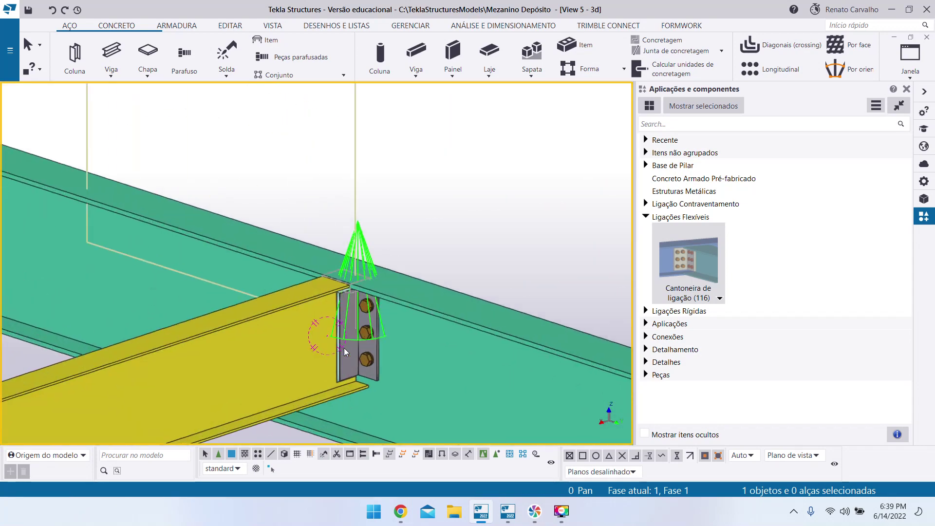
ctrl+middle_drag(356, 324, 519, 353)
scroll(325, 341, down, 6)
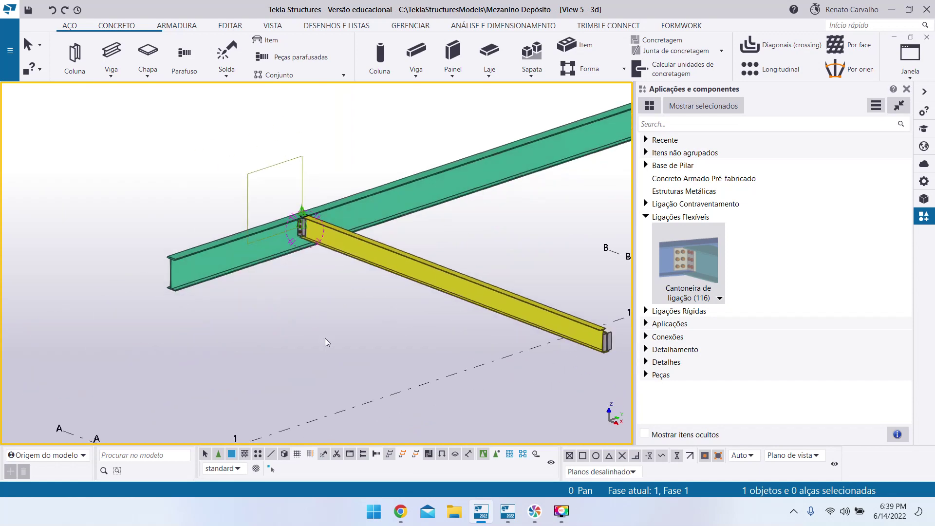
right_click(326, 341)
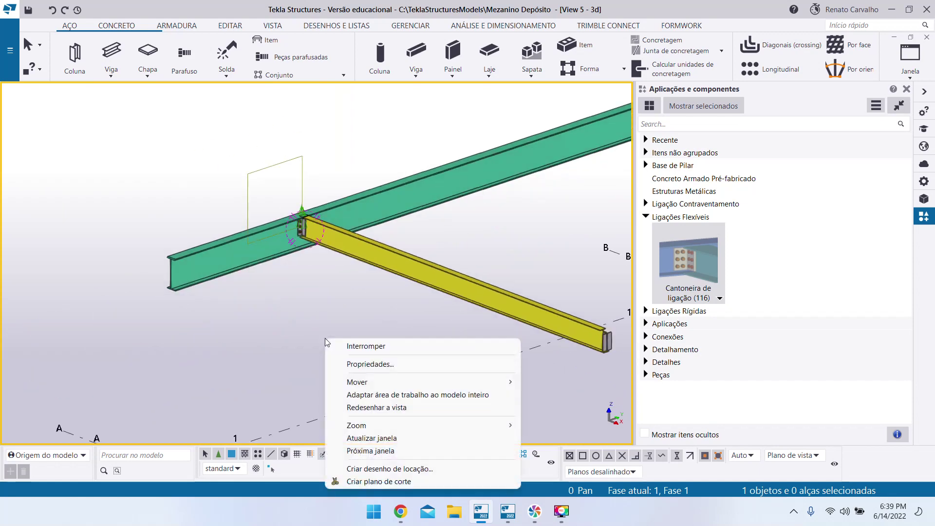
click(346, 404)
scroll(315, 396, down, 5)
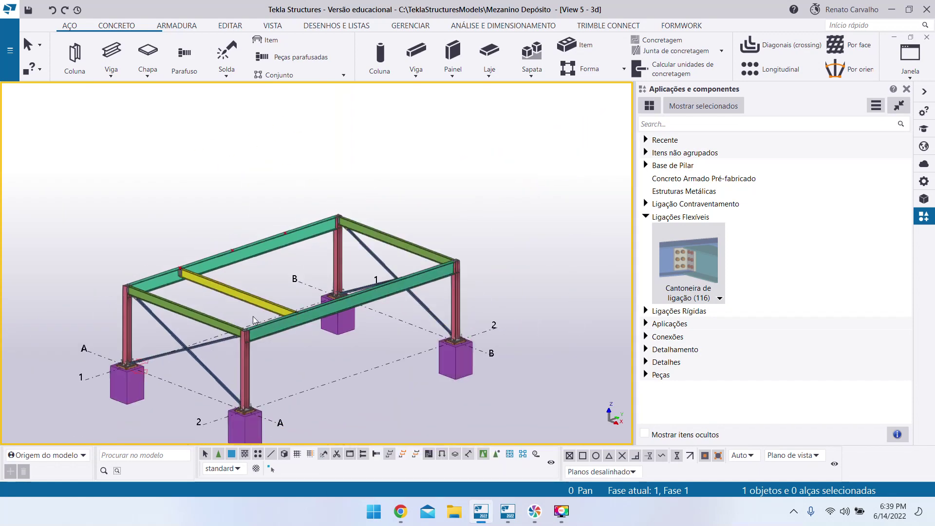
Inspect the yellow beam and its angle connections at both main beams within the complete frame.
scroll(434, 340, up, 3)
scroll(434, 340, down, 5)
scroll(405, 273, up, 8)
scroll(405, 273, up, 4)
scroll(132, 324, down, 3)
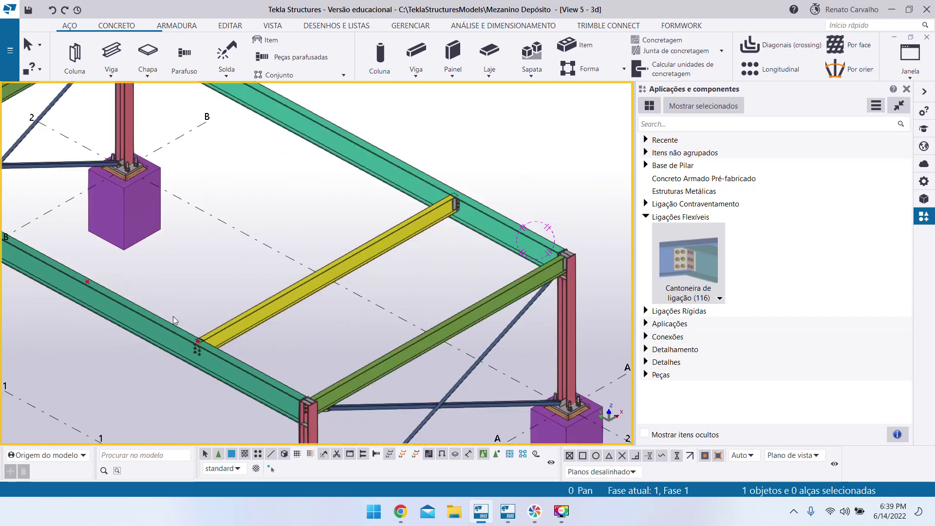
ctrl+middle_drag(379, 231, 365, 226)
scroll(366, 226, up, 8)
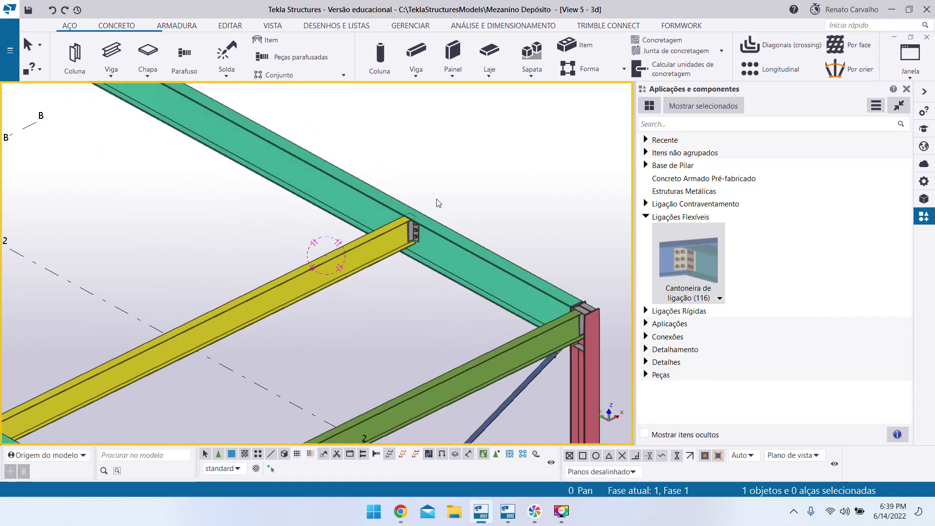
scroll(494, 212, down, 8)
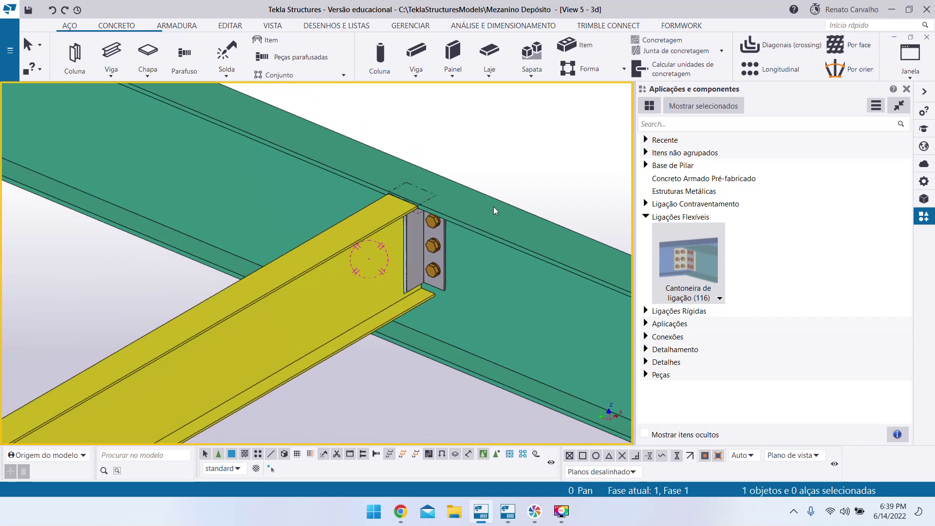
click(428, 241)
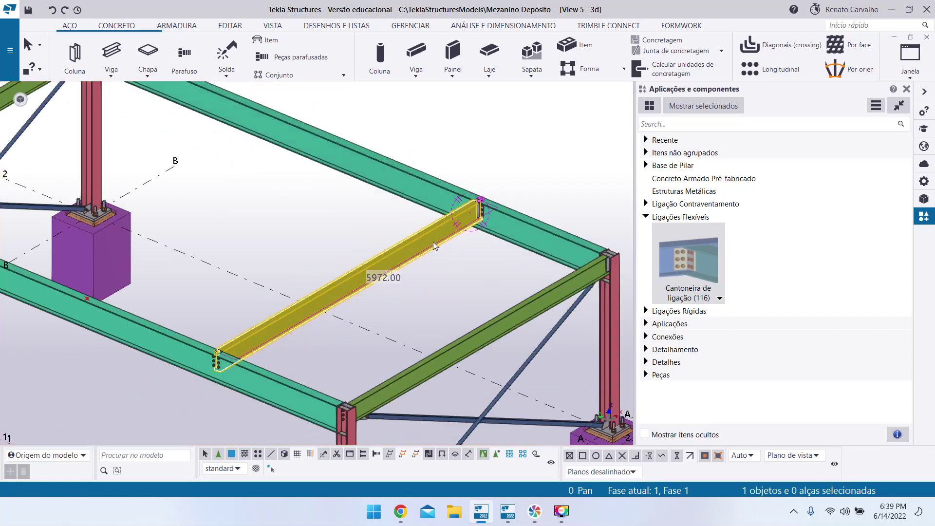
scroll(433, 244, down, 3)
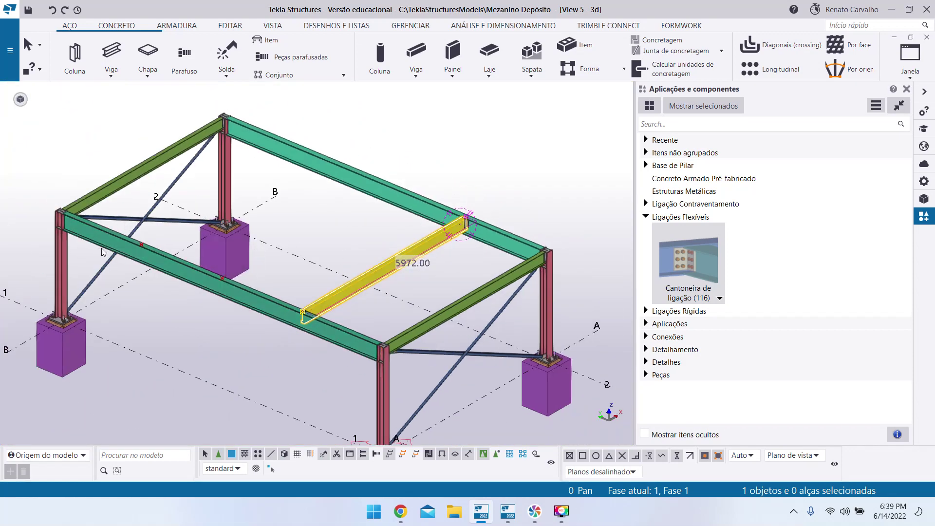
click(226, 358)
scroll(222, 350, down, 2)
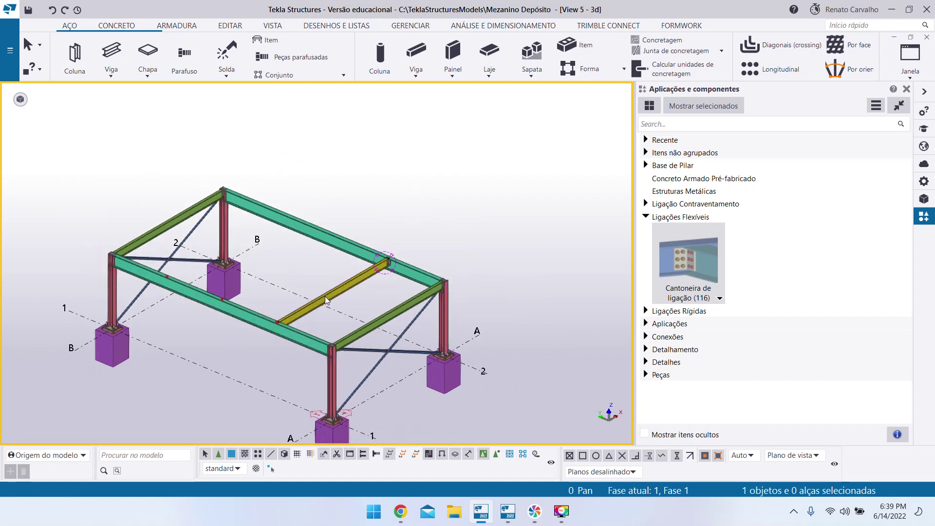
scroll(325, 297, up, 3)
Start copying the yellow beam, taking its reference point at the centre of the main beam's top flange as the copy origin.
click(372, 279)
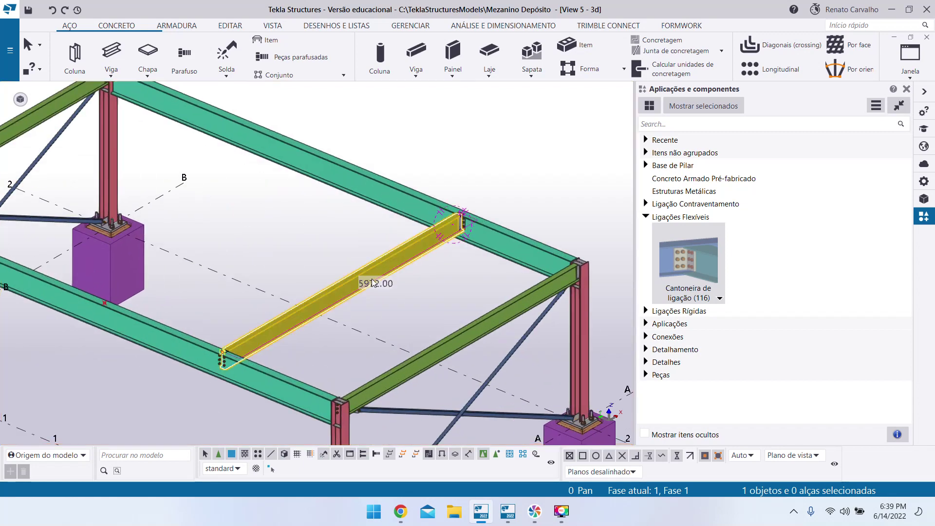
scroll(445, 229, up, 5)
scroll(469, 197, up, 3)
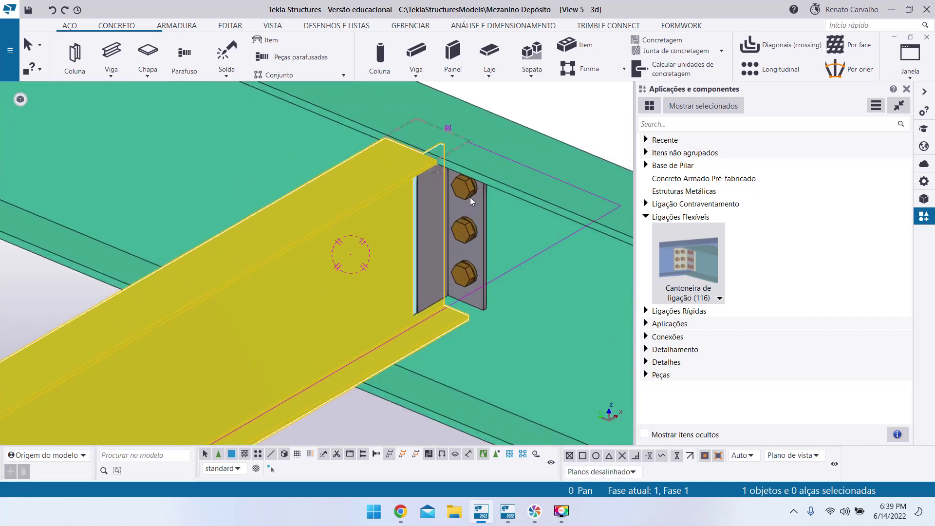
scroll(475, 259, down, 10)
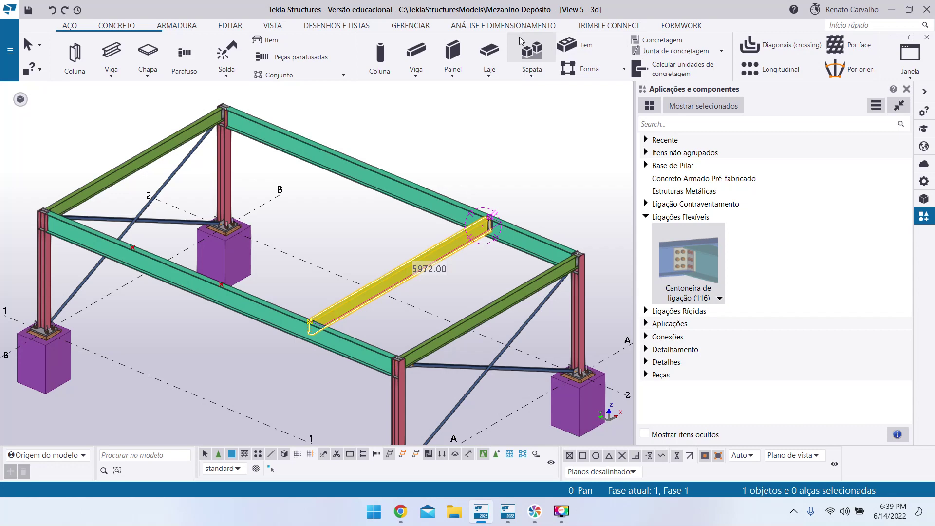
scroll(520, 44, down, 3)
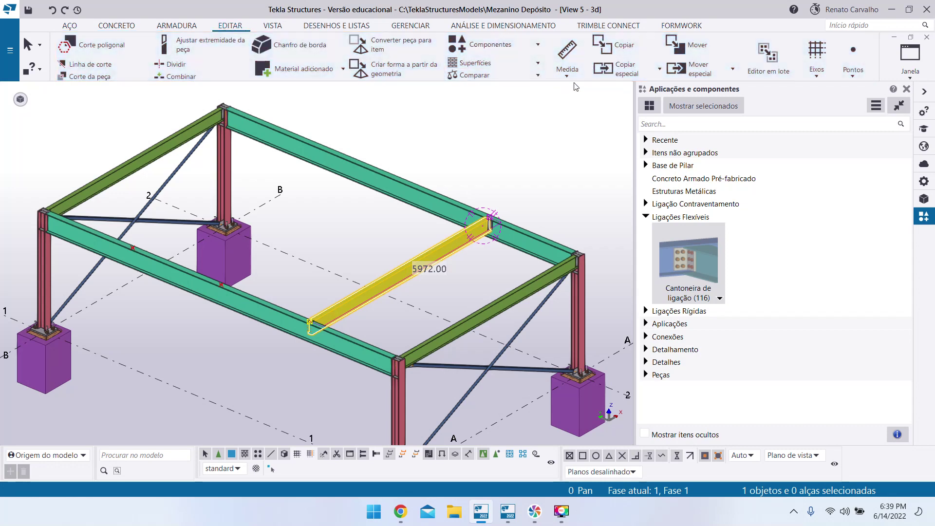
click(611, 47)
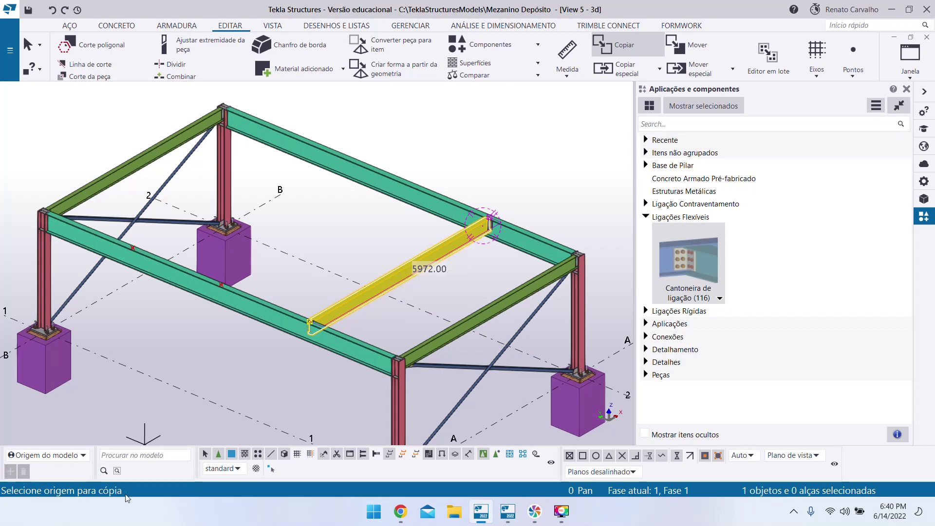
scroll(269, 355, up, 10)
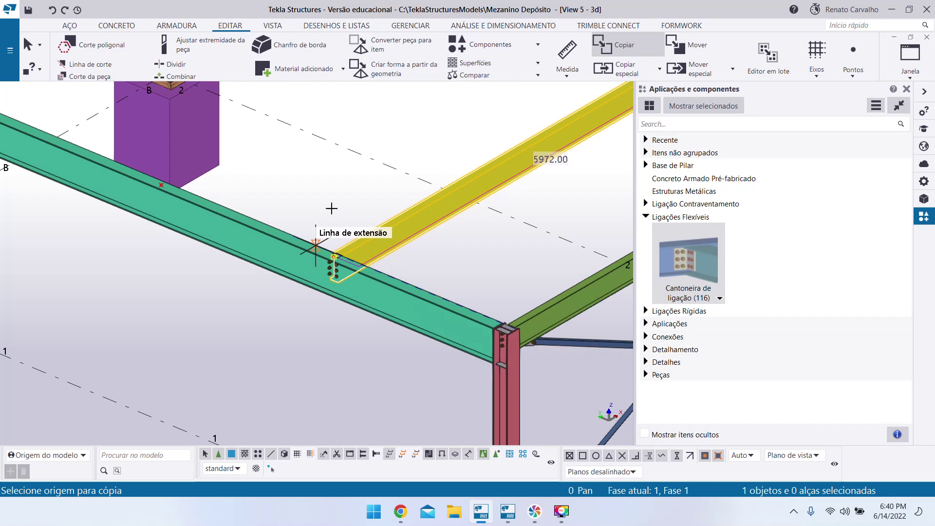
scroll(347, 357, up, 4)
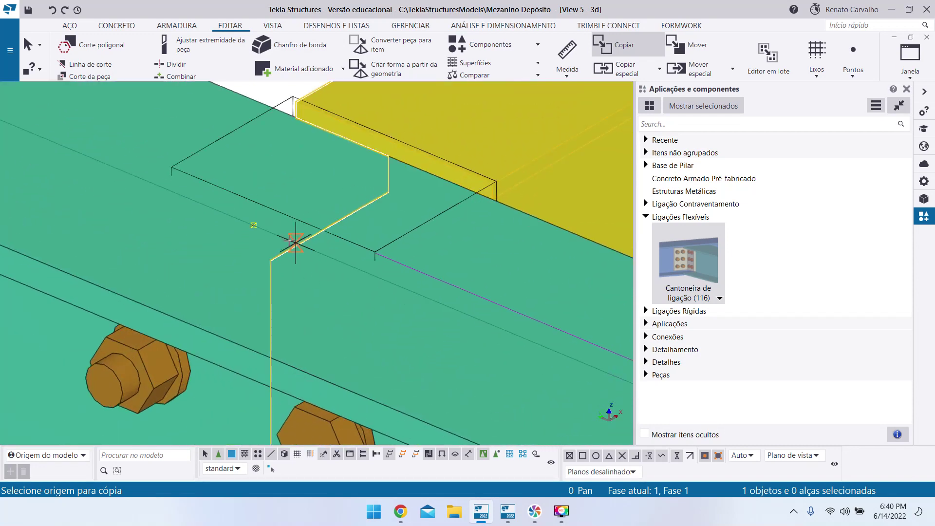
click(254, 225)
Place the copy of the yellow beam at the next marked point, 2500 mm along the main beam.
scroll(251, 221, down, 10)
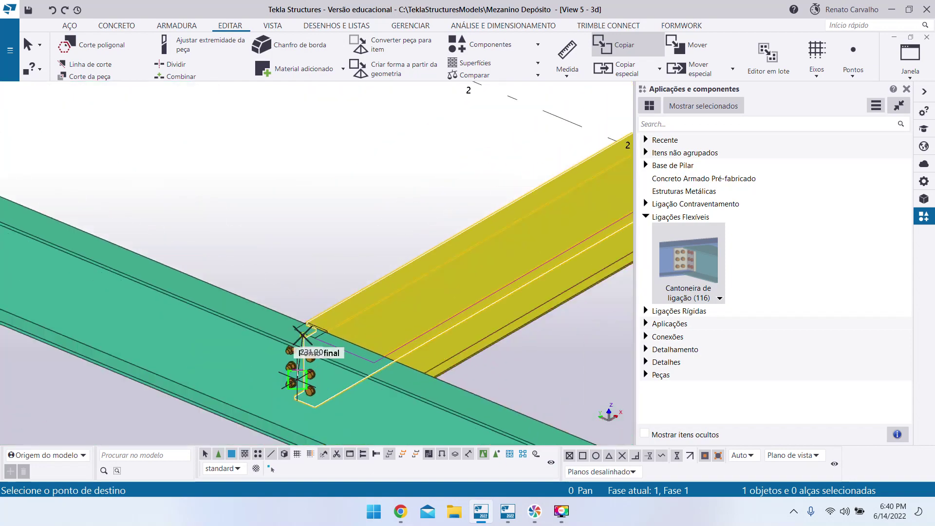
scroll(263, 278, down, 6)
scroll(240, 214, up, 10)
scroll(253, 331, up, 5)
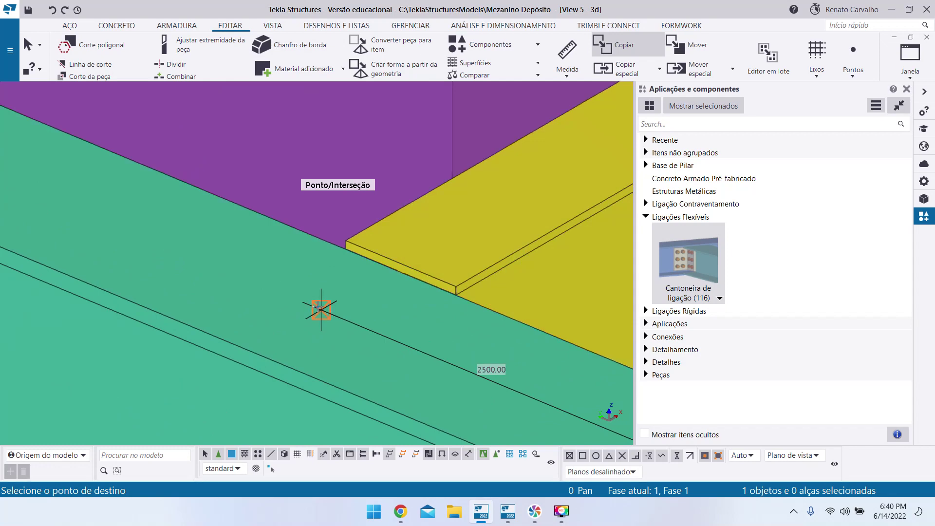
scroll(321, 311, down, 5)
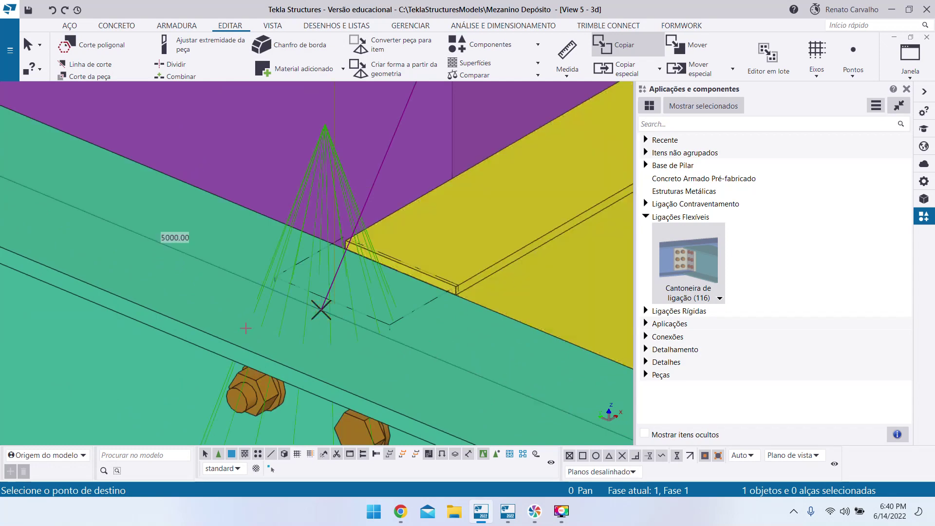
scroll(337, 345, down, 5)
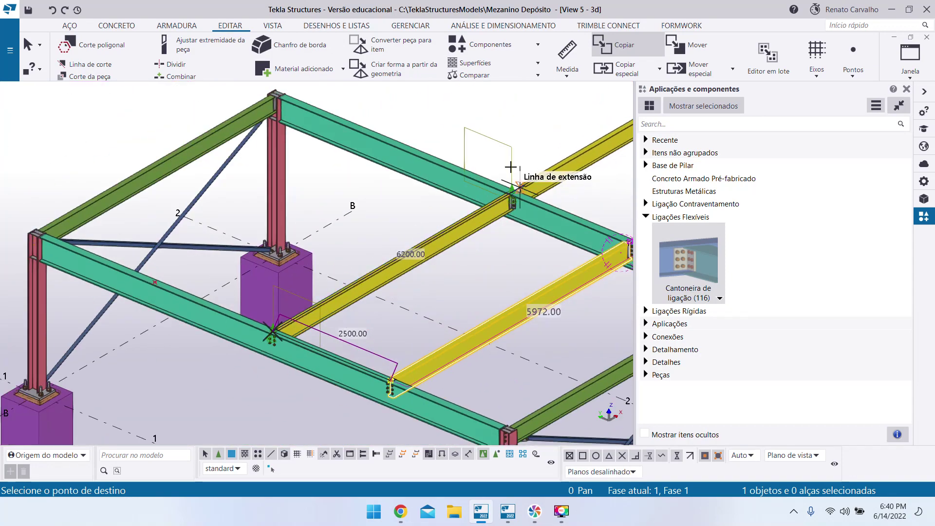
scroll(511, 167, up, 6)
scroll(481, 222, down, 2)
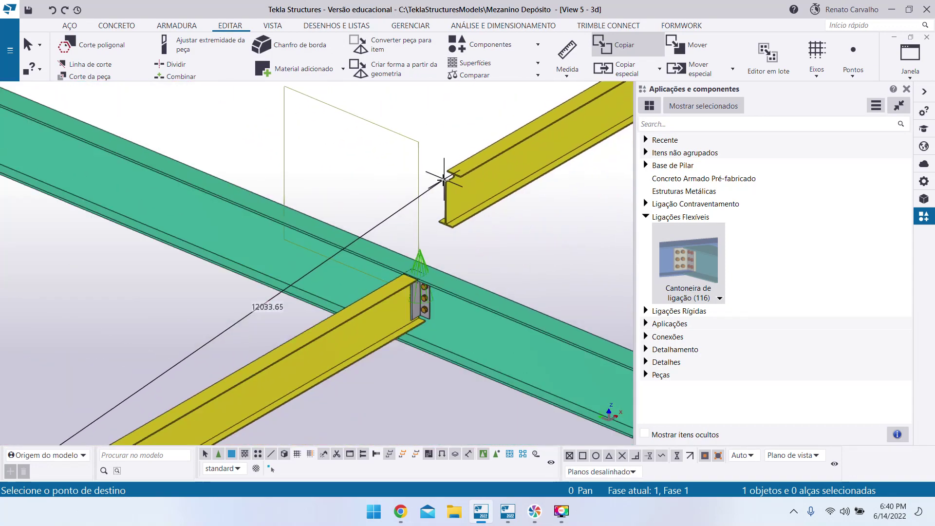
Examine the bolted angle connection between the copied yellow beam and the main beam on grid line 2.
scroll(407, 229, up, 3)
scroll(379, 199, down, 3)
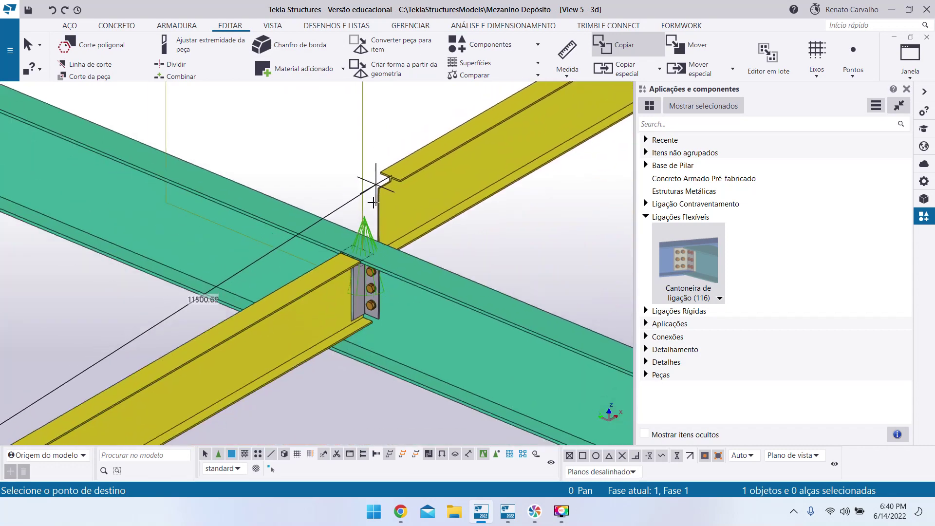
scroll(379, 291, up, 3)
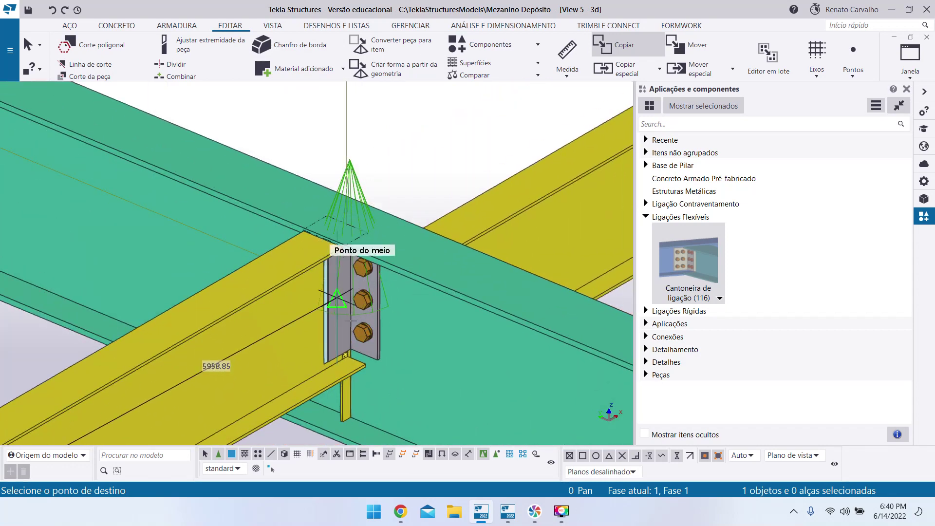
scroll(340, 320, up, 2)
ctrl+middle_drag(346, 295, 574, 323)
scroll(438, 214, down, 6)
scroll(439, 214, down, 3)
scroll(239, 320, up, 6)
scroll(421, 306, up, 3)
scroll(438, 311, down, 3)
scroll(413, 288, down, 5)
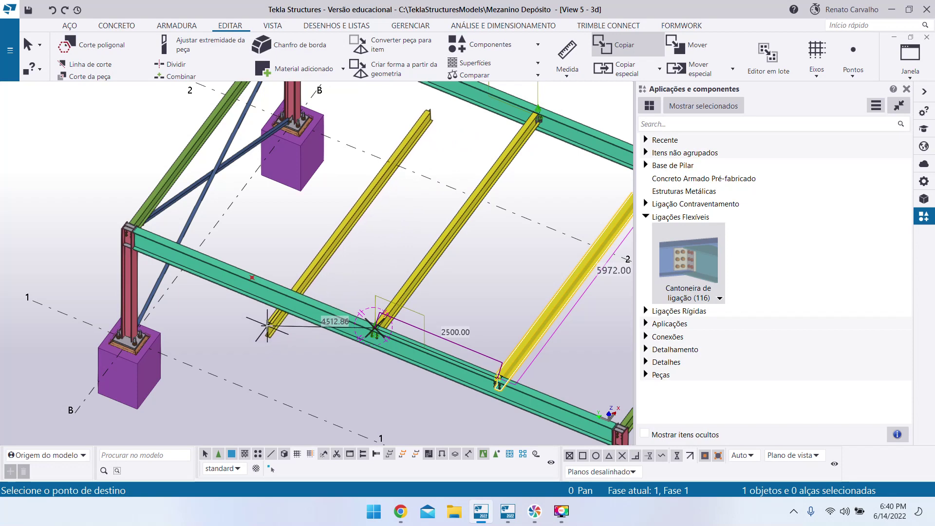
Place a second copy of the yellow beam at the remaining marked point, 2500 mm from the first copy, and end the Copy command.
scroll(262, 330, down, 5)
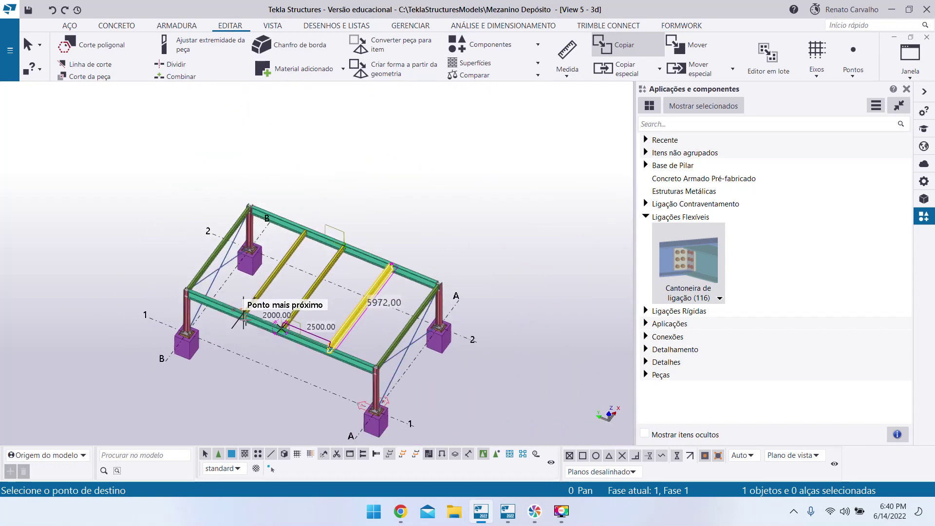
scroll(248, 383, down, 3)
scroll(237, 330, up, 5)
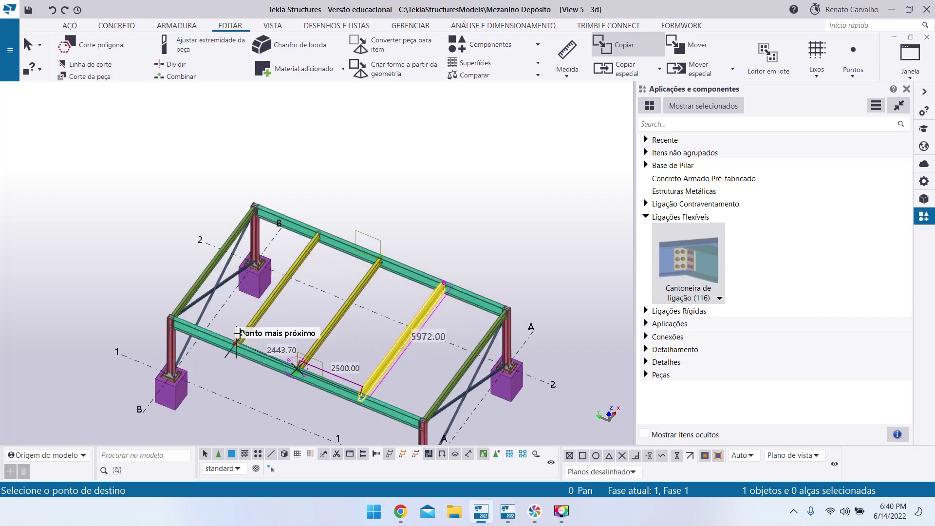
scroll(97, 249, down, 5)
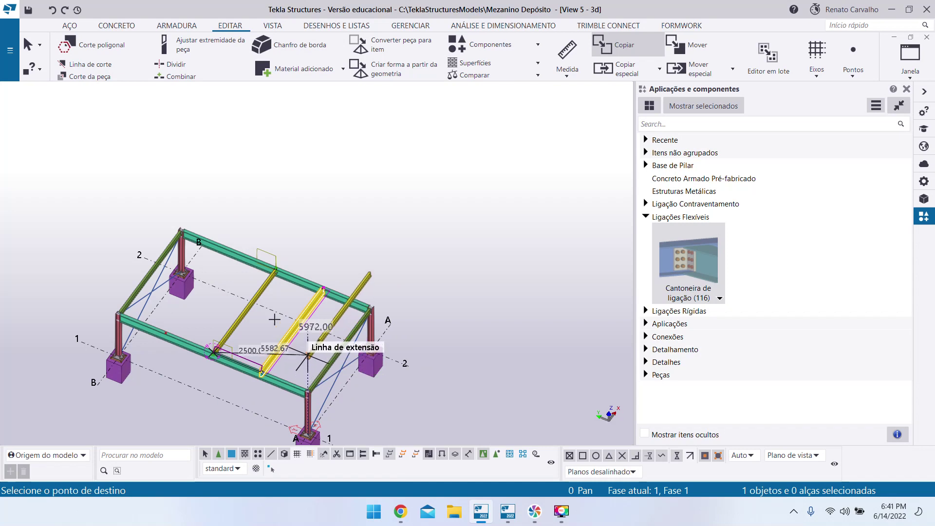
scroll(287, 359, down, 2)
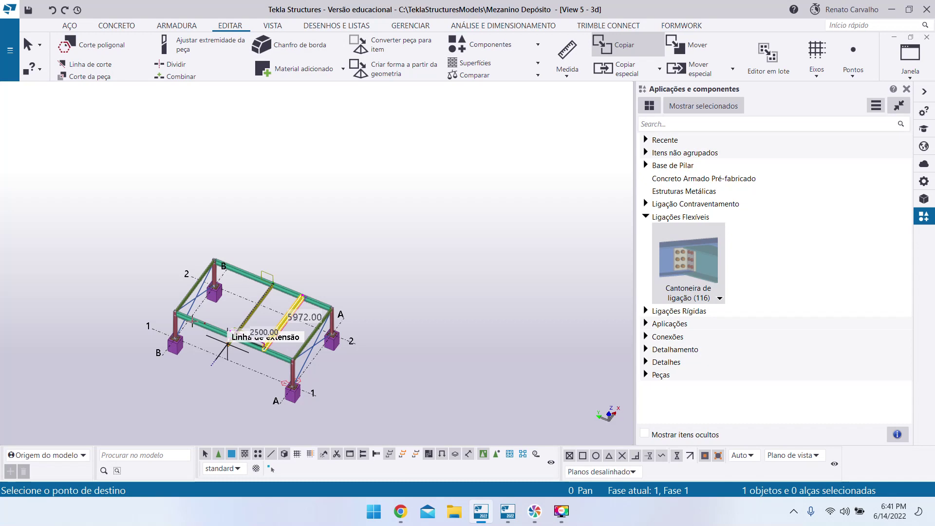
scroll(209, 341, up, 5)
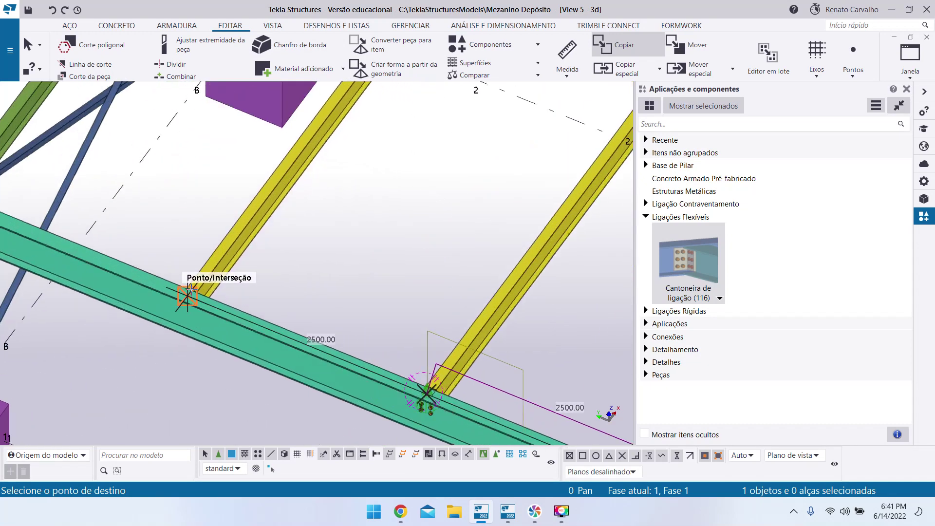
scroll(187, 296, down, 4)
scroll(187, 306, up, 3)
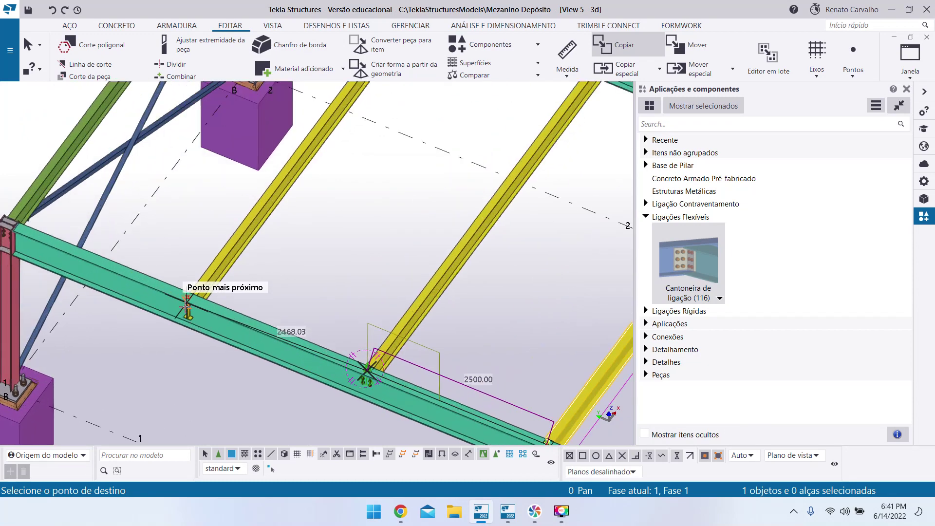
scroll(187, 307, up, 5)
scroll(219, 317, down, 3)
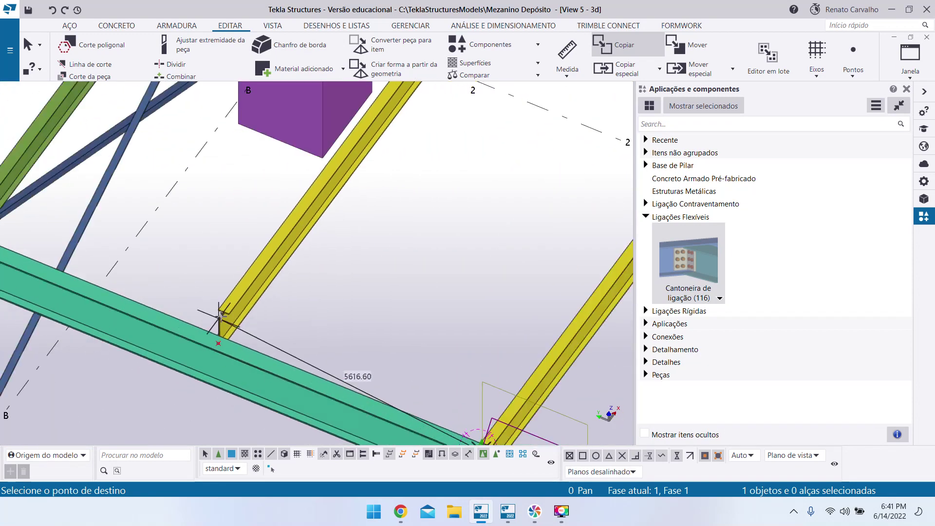
scroll(272, 292, down, 4)
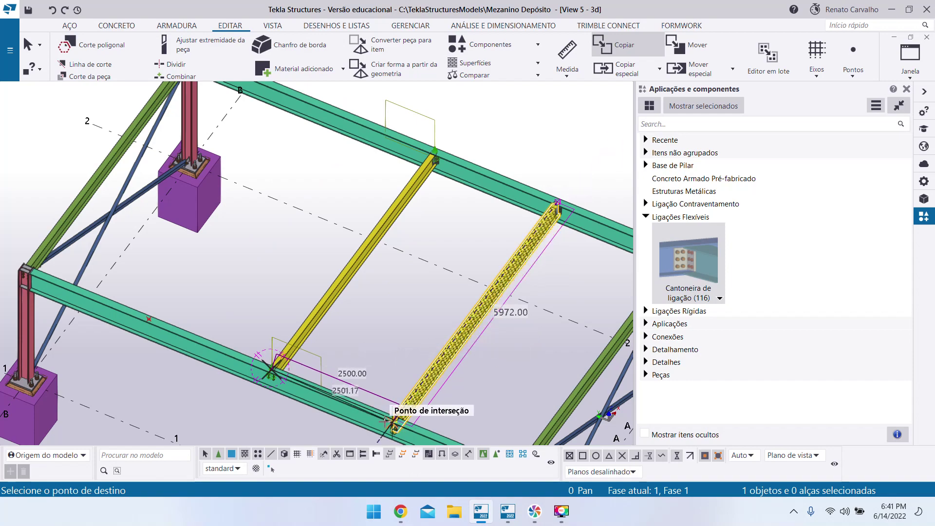
scroll(205, 312, up, 10)
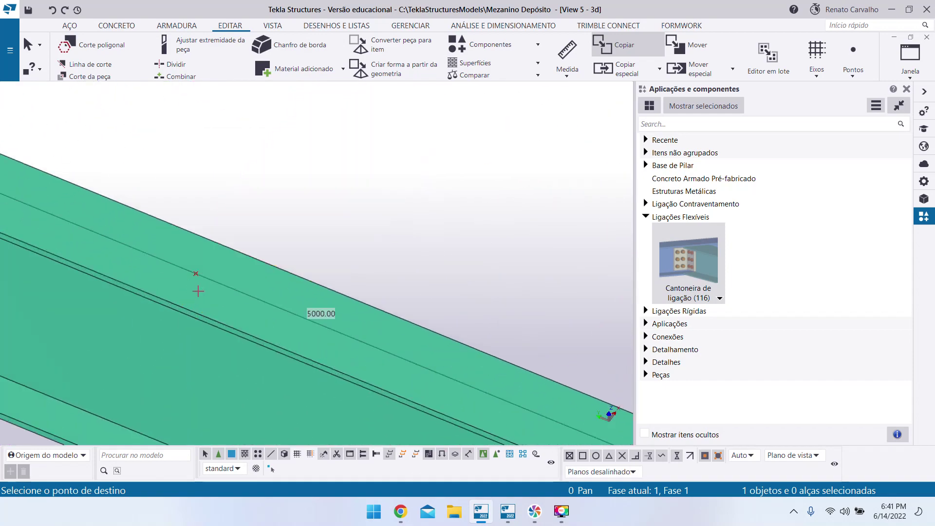
scroll(195, 273, down, 10)
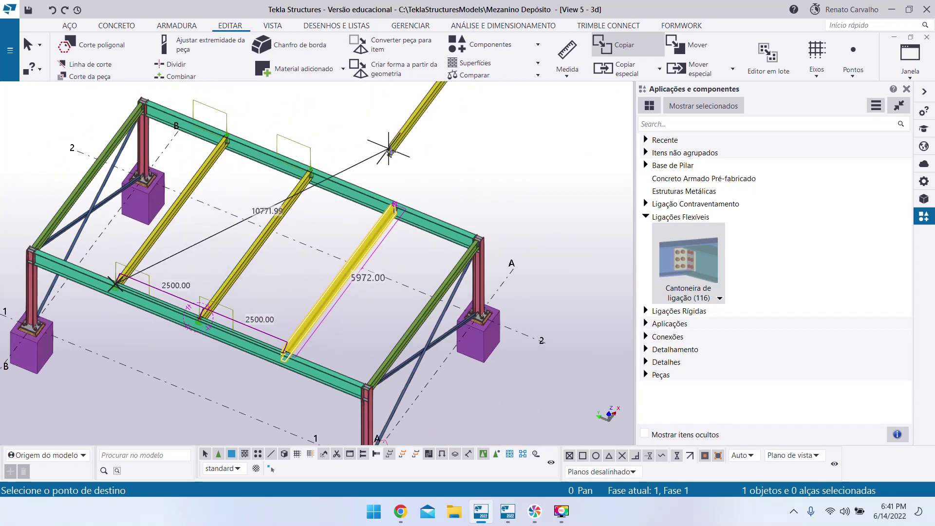
key(Escape)
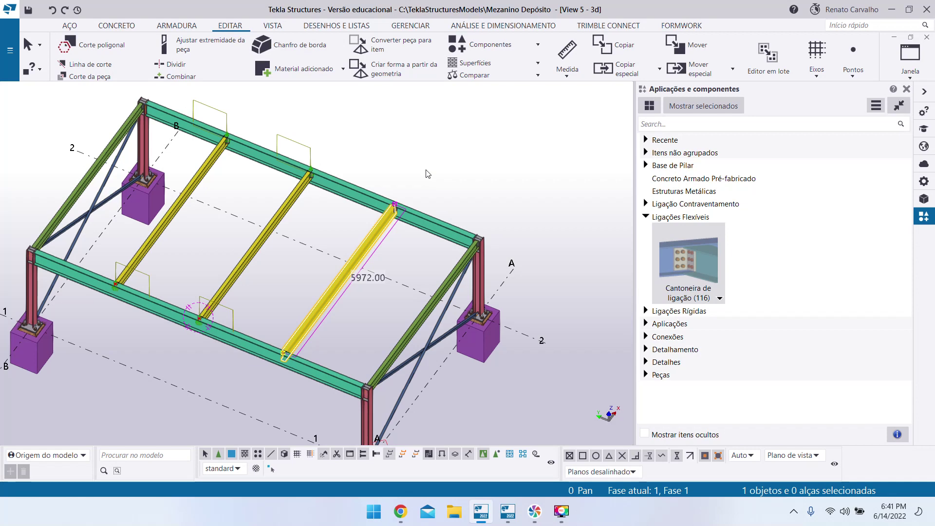
right_click(428, 174)
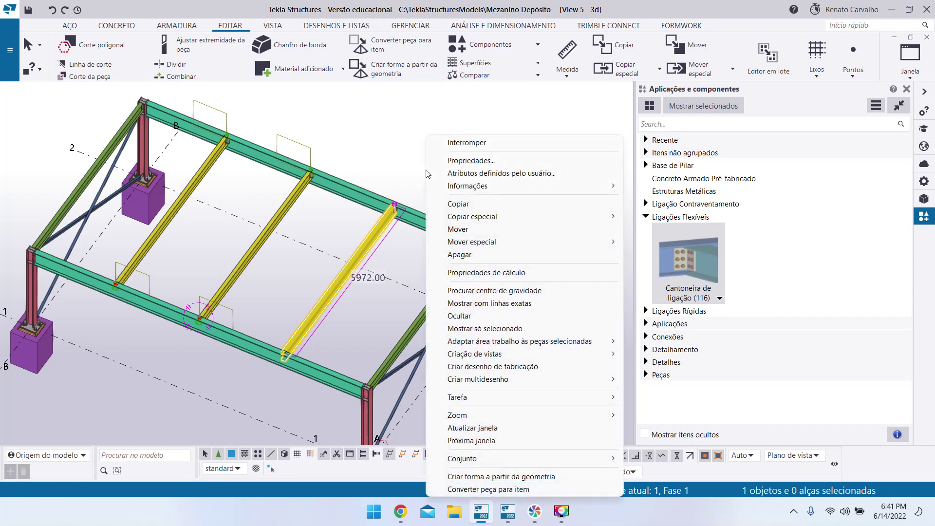
click(466, 142)
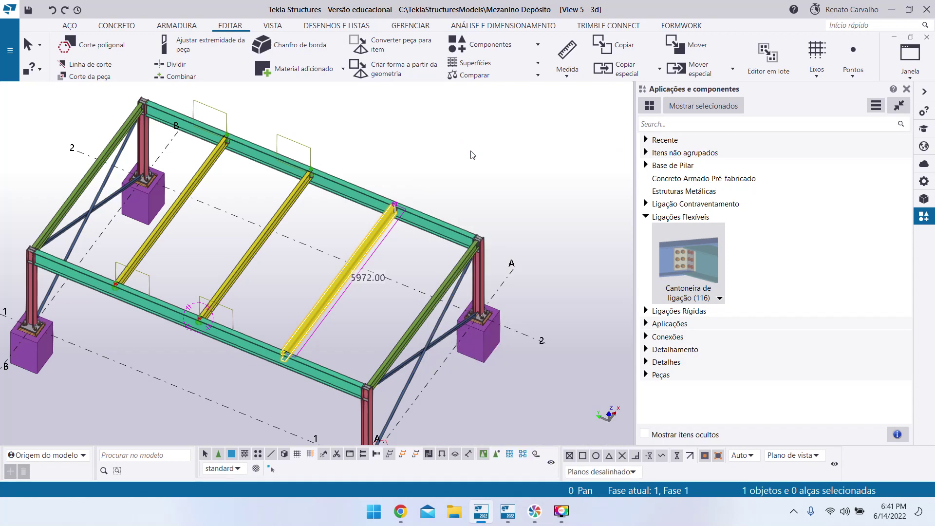
Clear the beam selection and redraw the 3D view to remove the temporary component graphics.
scroll(471, 155, down, 3)
click(488, 205)
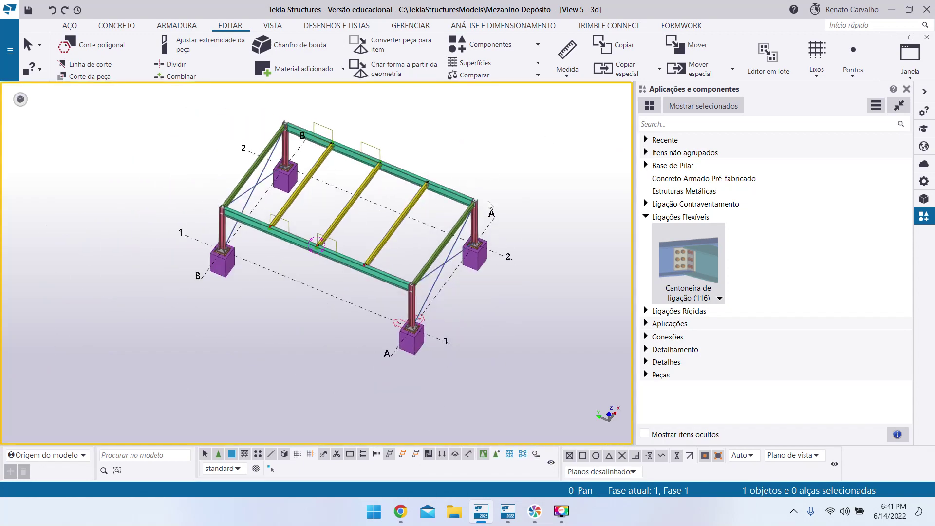
right_click(460, 131)
click(510, 196)
Examine the three yellow beams and their angle connections along both main beams.
scroll(382, 223, up, 2)
scroll(281, 421, down, 3)
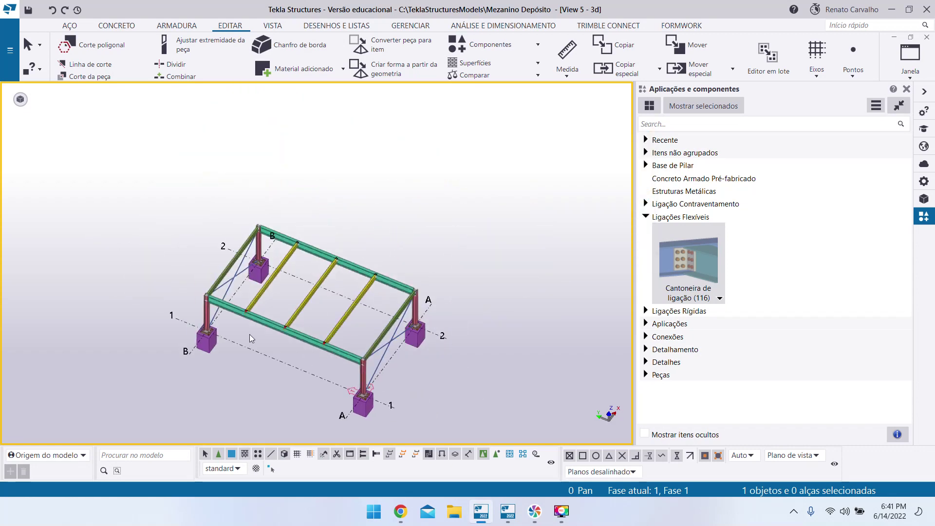
scroll(249, 335, up, 3)
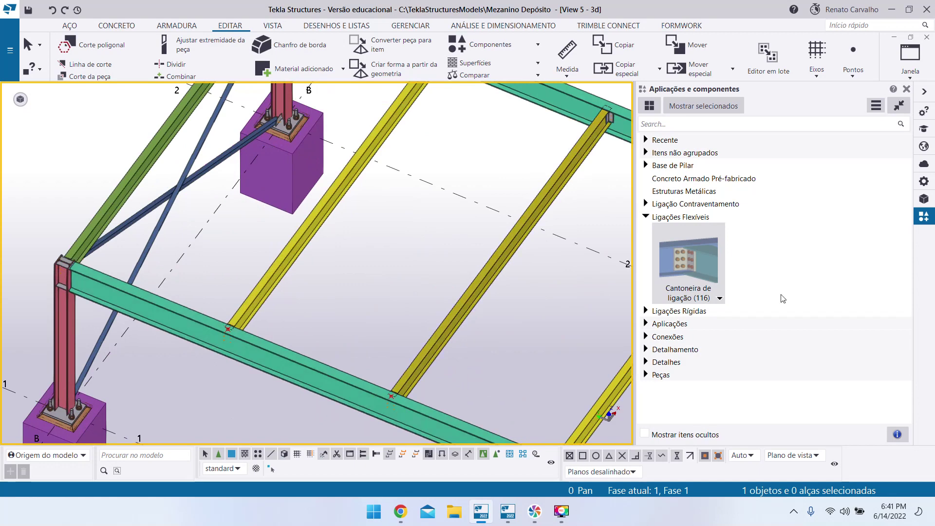
scroll(47, 207, down, 1)
scroll(339, 256, up, 2)
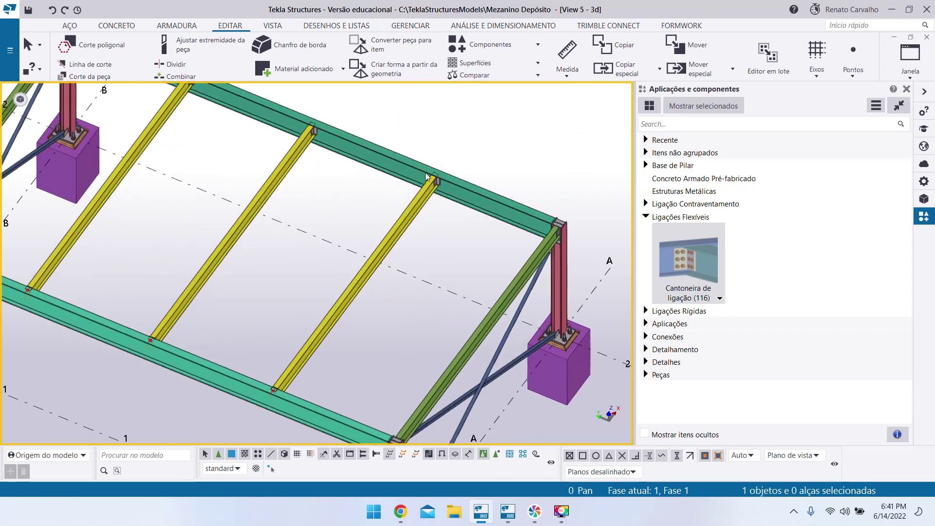
scroll(436, 168, up, 6)
scroll(488, 234, up, 2)
mouse_move(432, 227)
ctrl+middle_down()
mouse_move(340, 165)
mouse_move(413, 227)
ctrl+middle_up()
scroll(413, 227, down, 8)
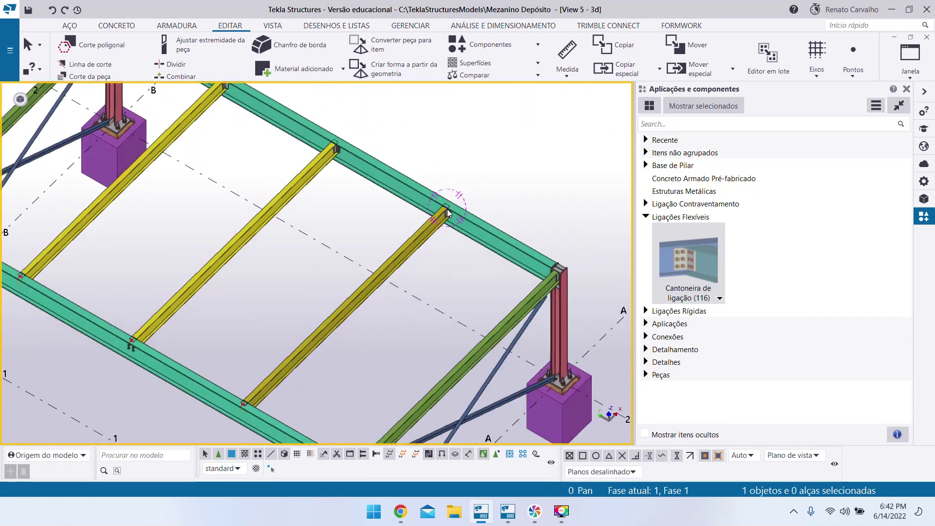
scroll(497, 150, down, 4)
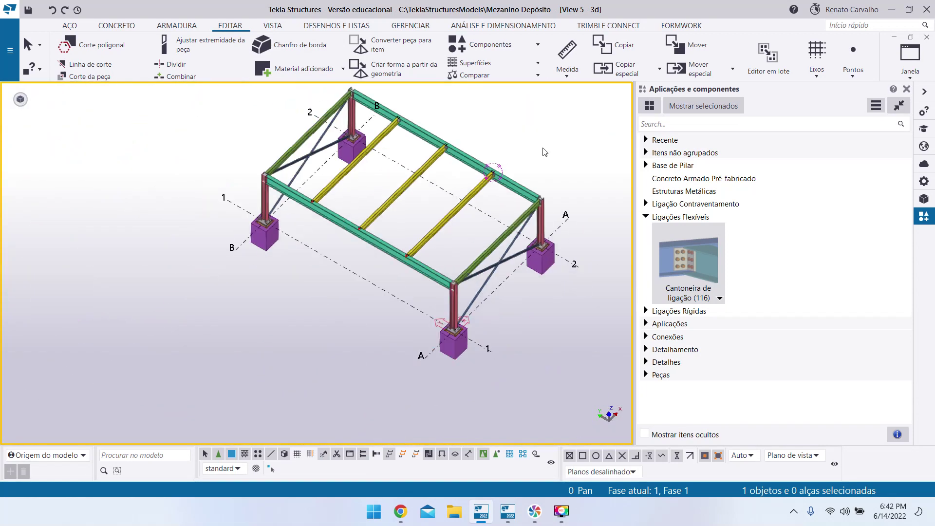
Hide cuts and added material in the 3D view's visibility settings and redraw the view.
scroll(496, 153, up, 2)
click(21, 101)
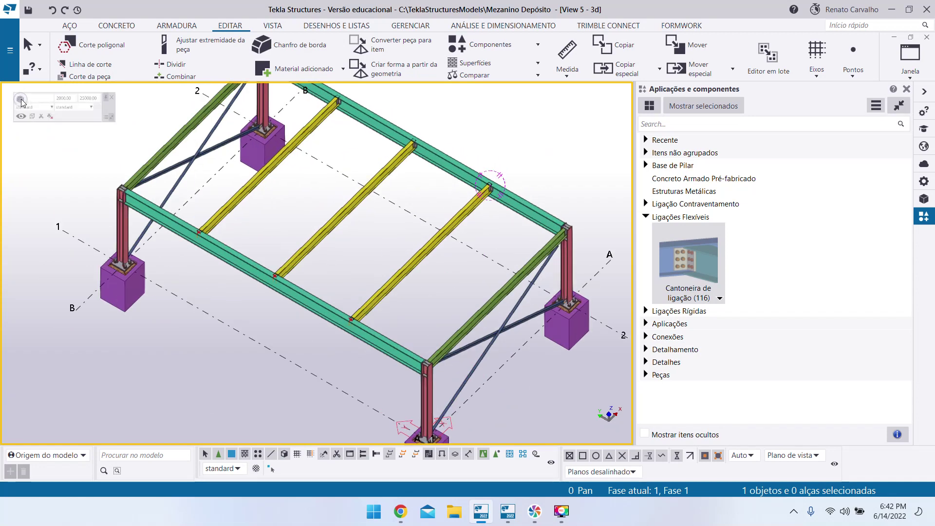
click(27, 133)
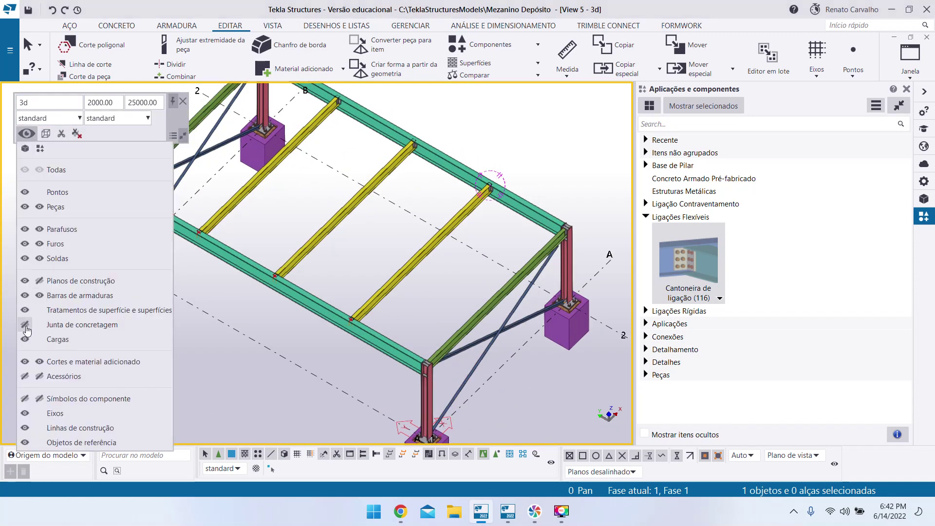
click(24, 363)
click(266, 400)
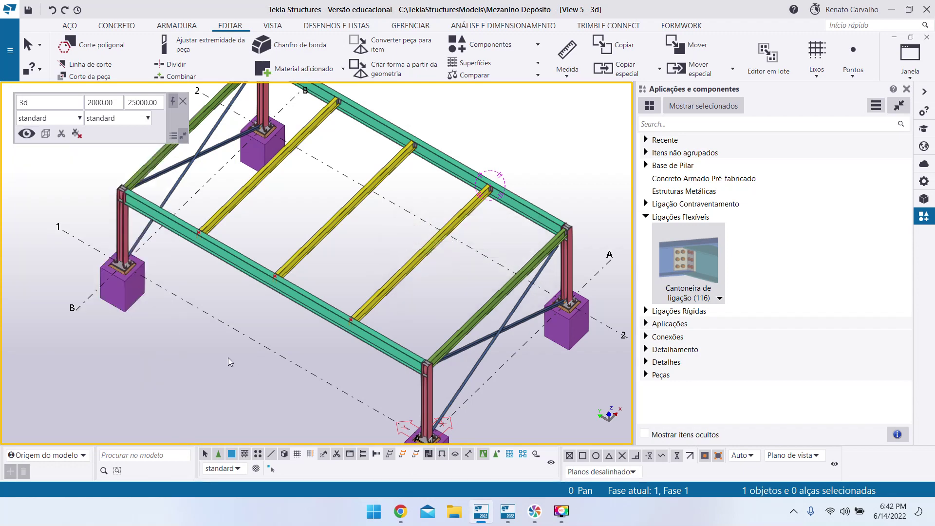
right_click(156, 300)
click(226, 372)
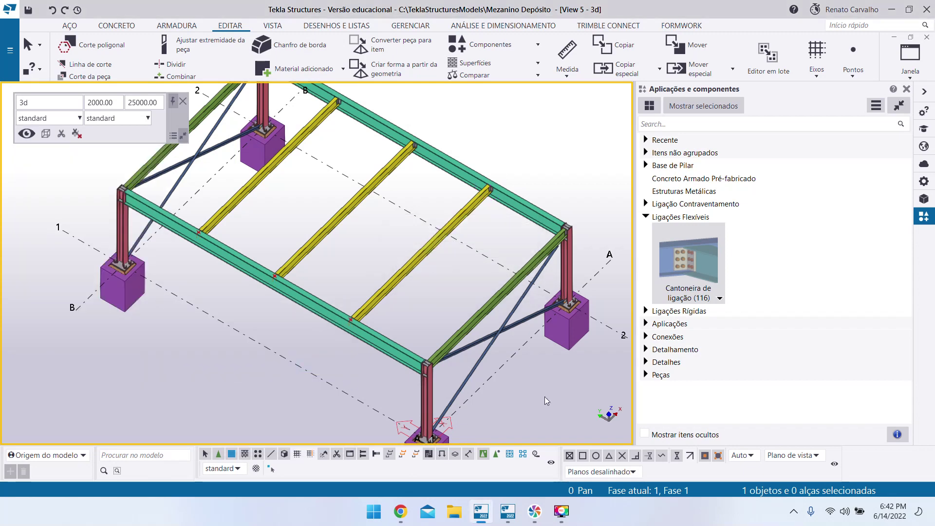
Examine the column-top joints with the green beams and main beams, and the frame as a whole.
scroll(531, 393, up, 4)
scroll(260, 315, up, 5)
scroll(220, 294, down, 2)
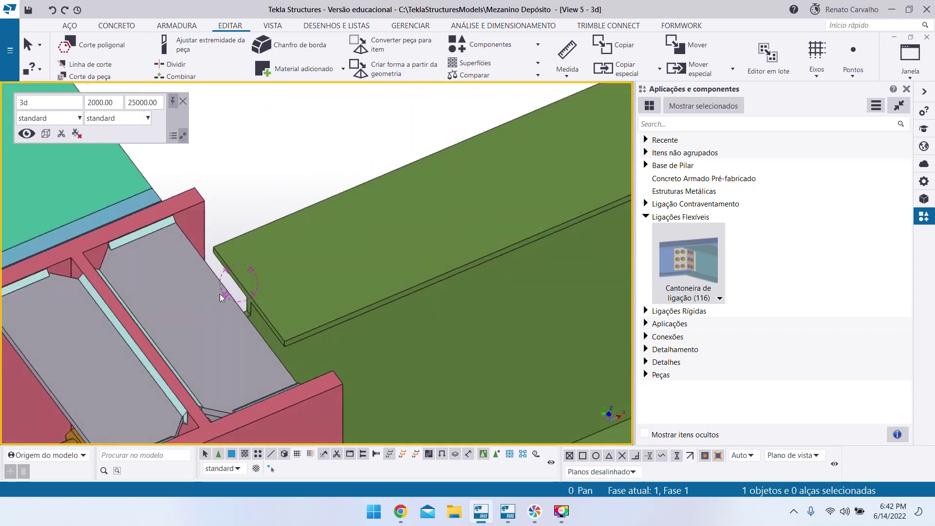
scroll(280, 355, down, 9)
scroll(205, 222, up, 3)
scroll(253, 283, up, 4)
scroll(56, 328, down, 2)
scroll(120, 241, up, 5)
scroll(206, 180, up, 3)
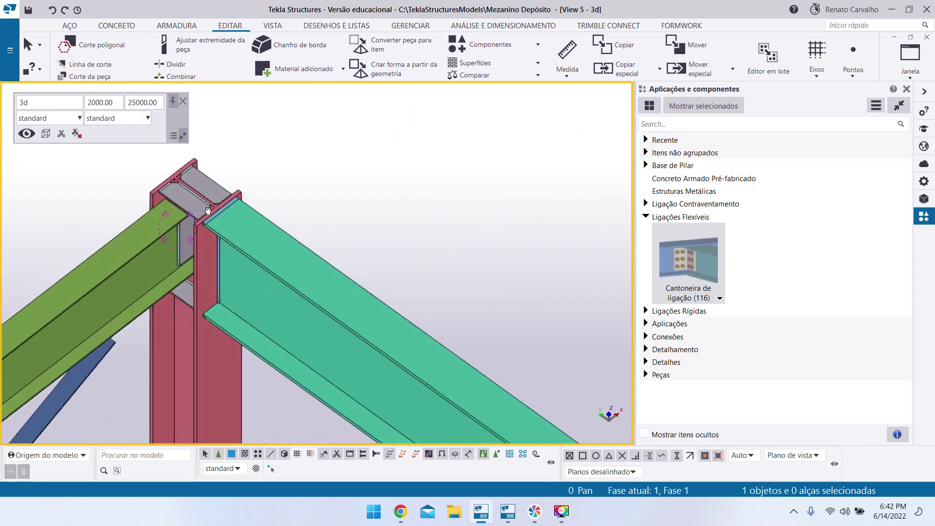
scroll(206, 179, down, 8)
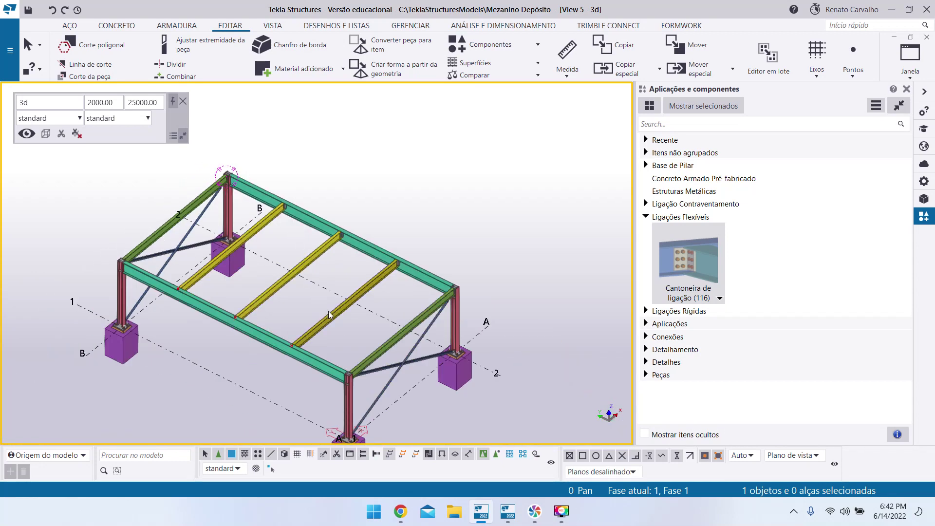
scroll(326, 309, down, 3)
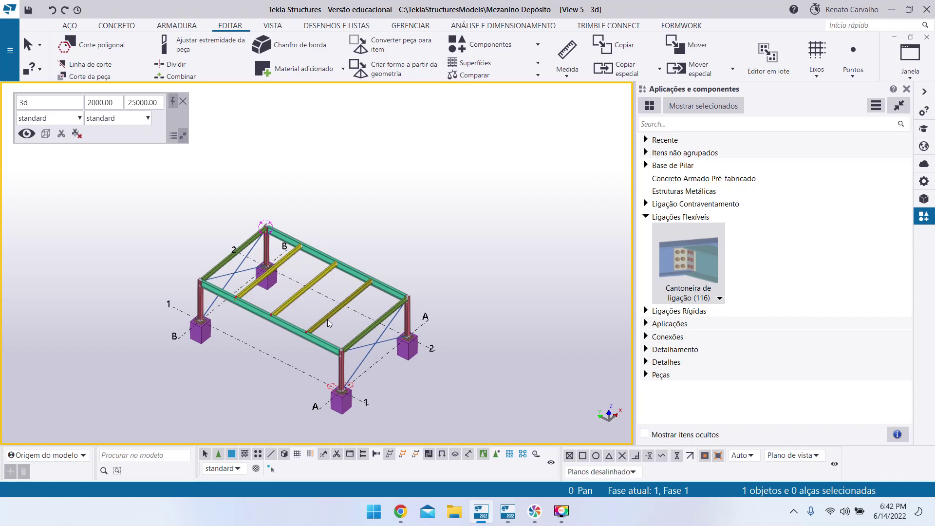
Select the yellow beam nearest grid line A and examine its bolted angle connection at the main beam on grid line 2.
scroll(328, 315, up, 5)
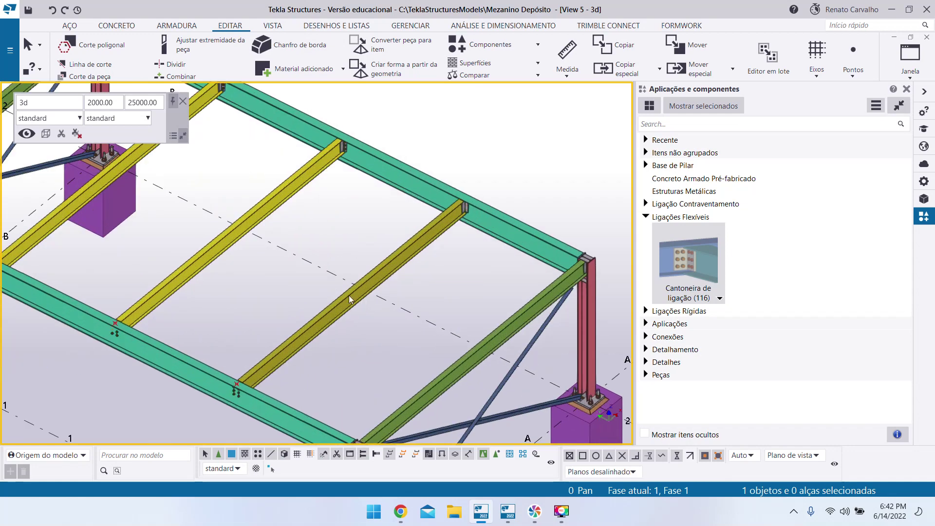
click(349, 295)
scroll(350, 297, down, 4)
scroll(338, 358, up, 4)
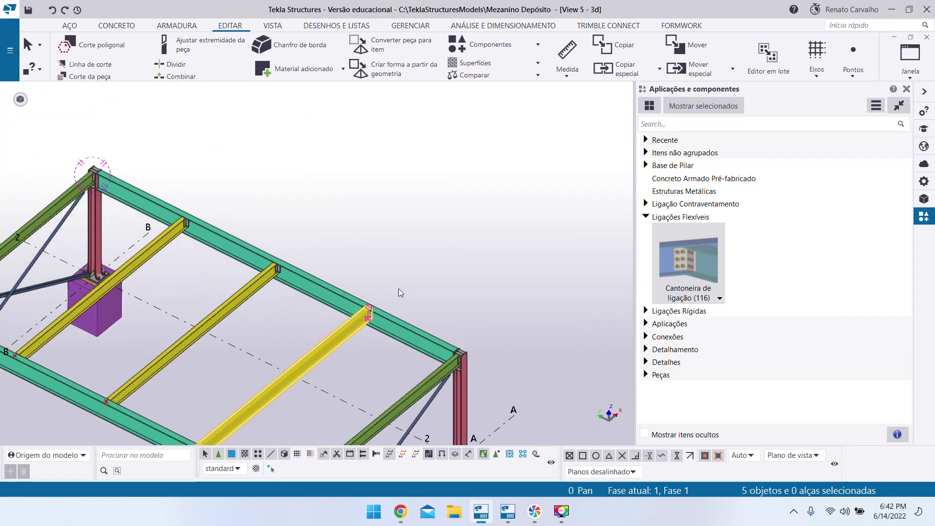
scroll(384, 299, up, 2)
scroll(358, 302, down, 2)
scroll(341, 327, up, 4)
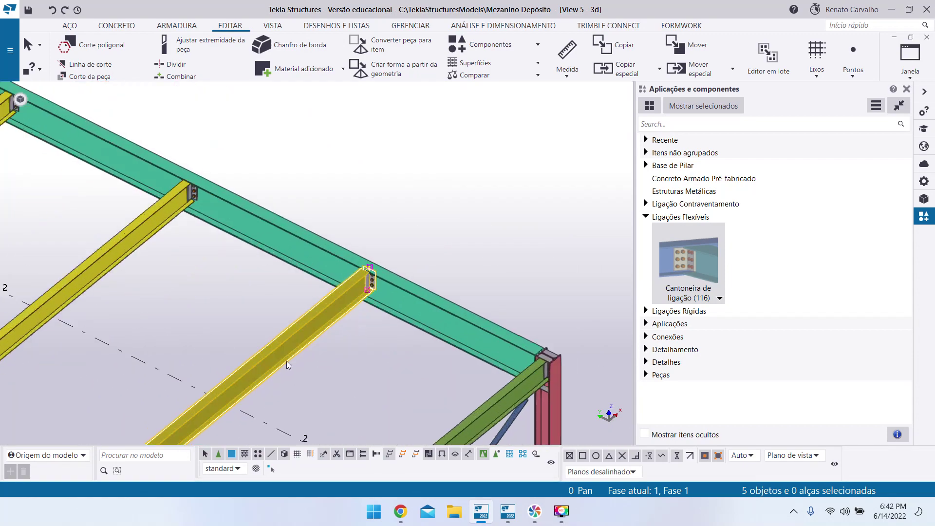
scroll(370, 278, up, 8)
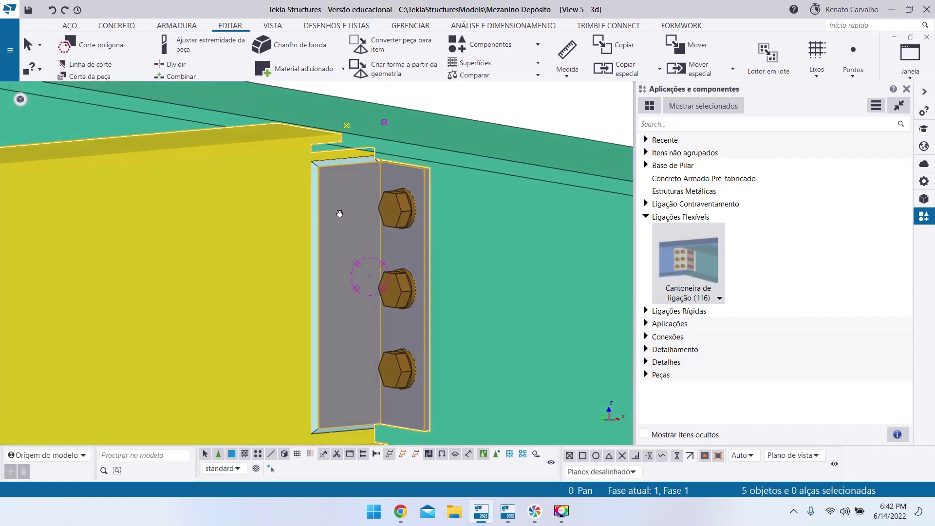
ctrl+middle_drag(340, 214, 349, 221)
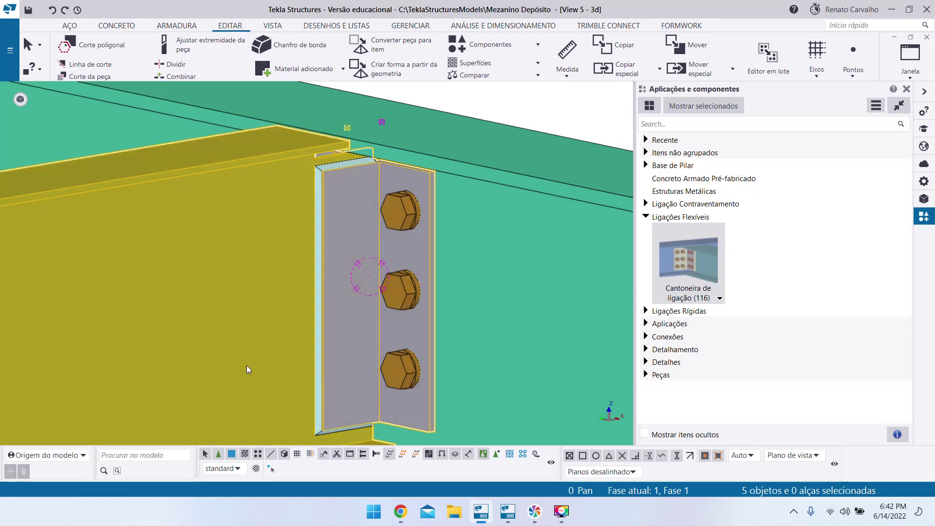
Examine the bolts and angle legs of that connection at close range.
scroll(396, 221, down, 5)
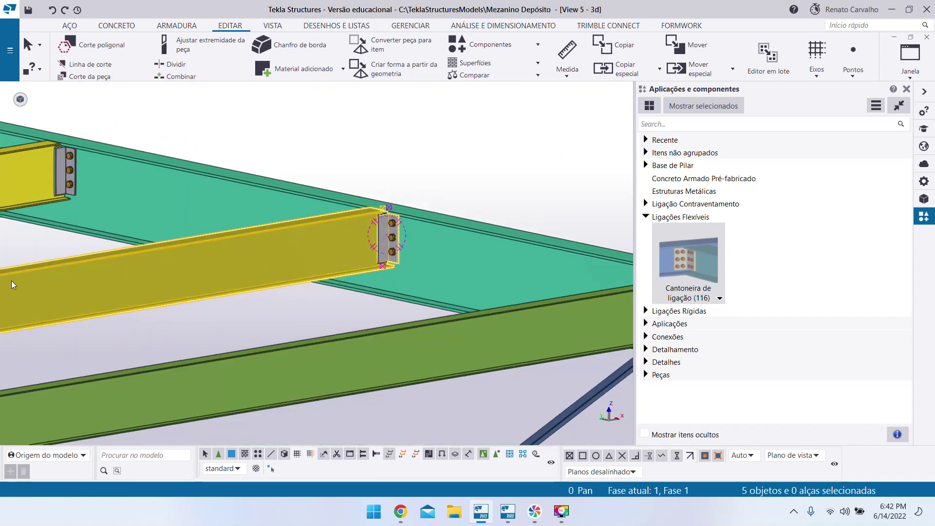
scroll(380, 238, up, 5)
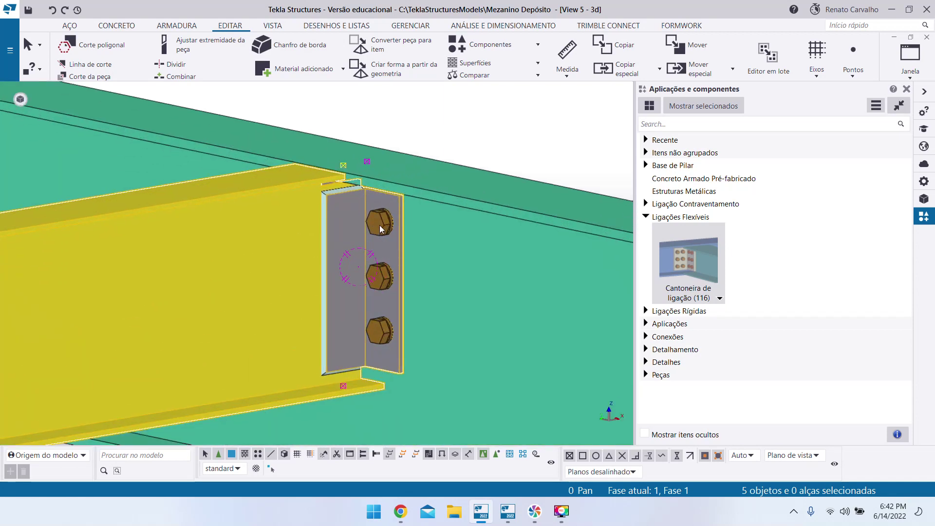
ctrl+middle_drag(379, 227, 367, 246)
scroll(367, 247, down, 2)
Select the main beam on grid line 2 and examine its end joint with the column at grid line B.
click(524, 241)
scroll(448, 228, down, 8)
scroll(445, 229, down, 3)
scroll(451, 233, up, 4)
ctrl+middle_drag(448, 235, 264, 269)
scroll(264, 269, down, 3)
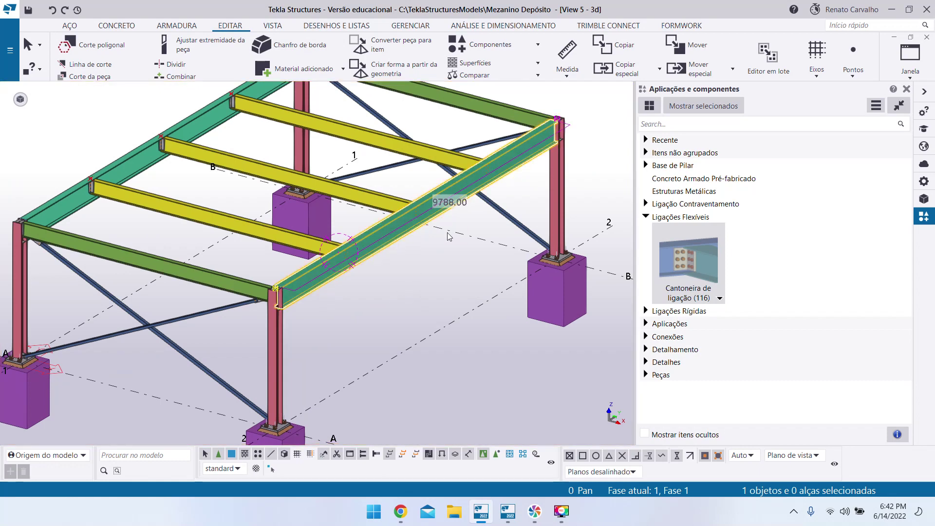
scroll(440, 235, down, 3)
scroll(440, 235, up, 3)
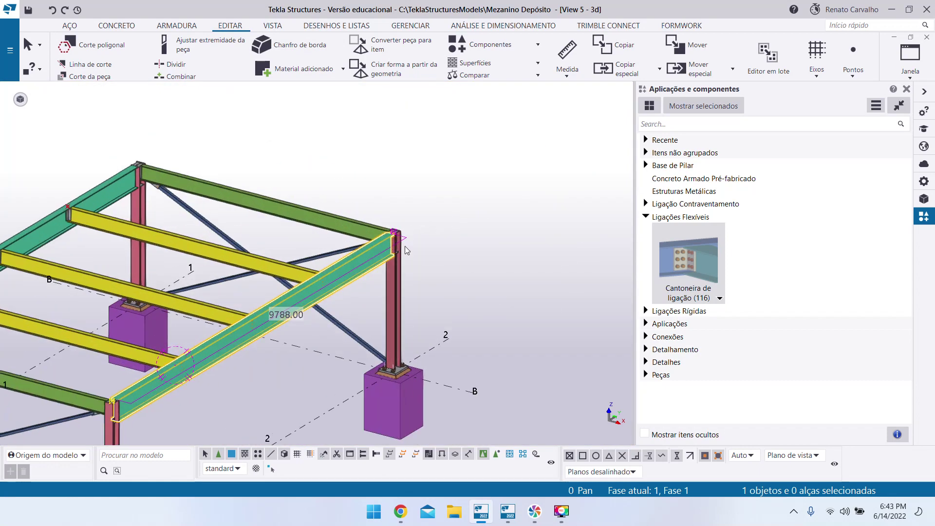
scroll(405, 227, up, 8)
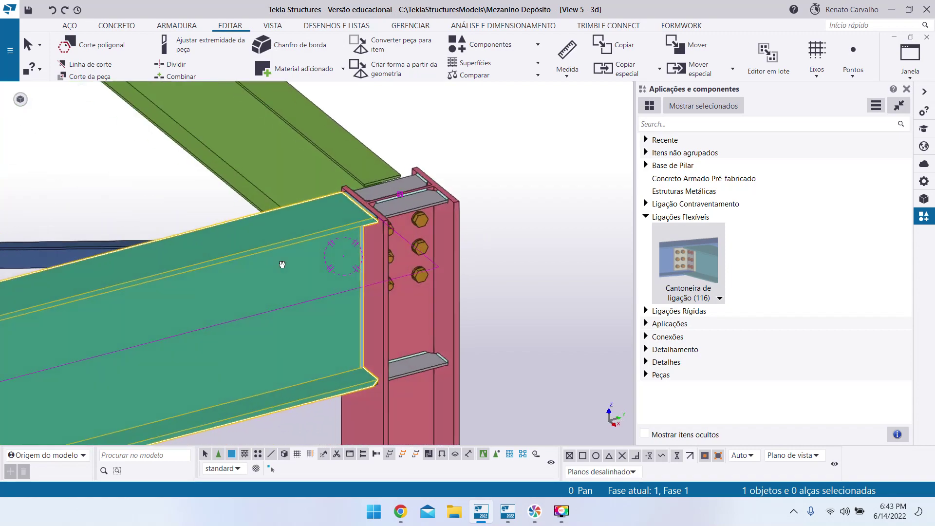
scroll(378, 214, up, 5)
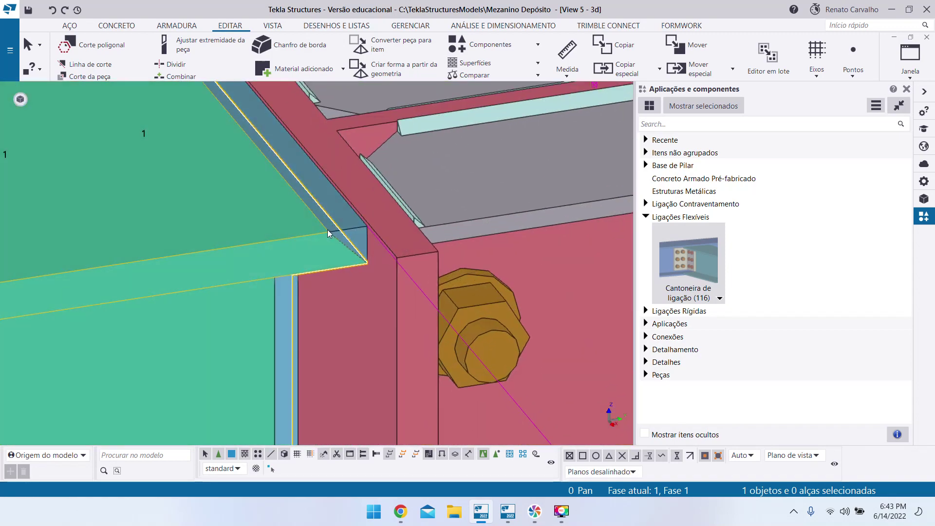
scroll(329, 230, down, 3)
scroll(554, 235, down, 5)
scroll(331, 276, up, 6)
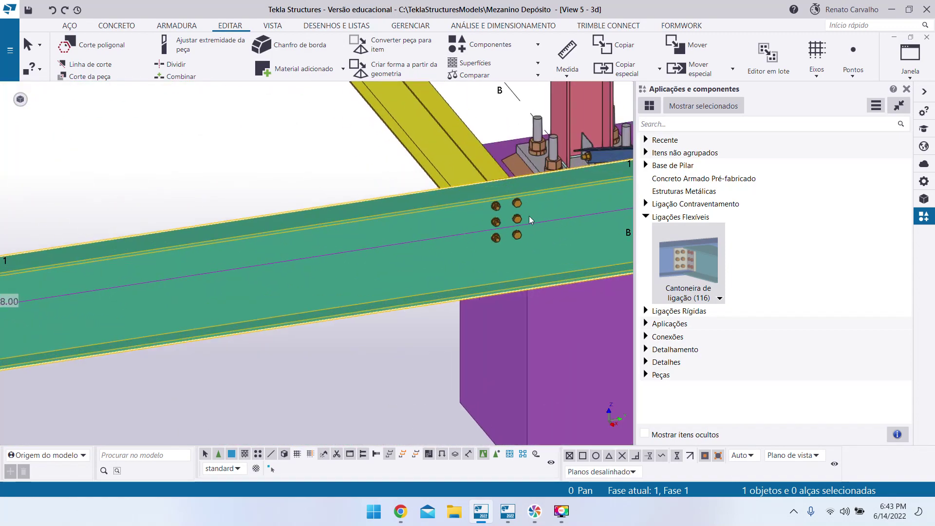
Examine the three bolt groups along the outer face of the main beam on grid line 2.
scroll(262, 238, down, 4)
scroll(367, 260, up, 3)
scroll(242, 288, down, 3)
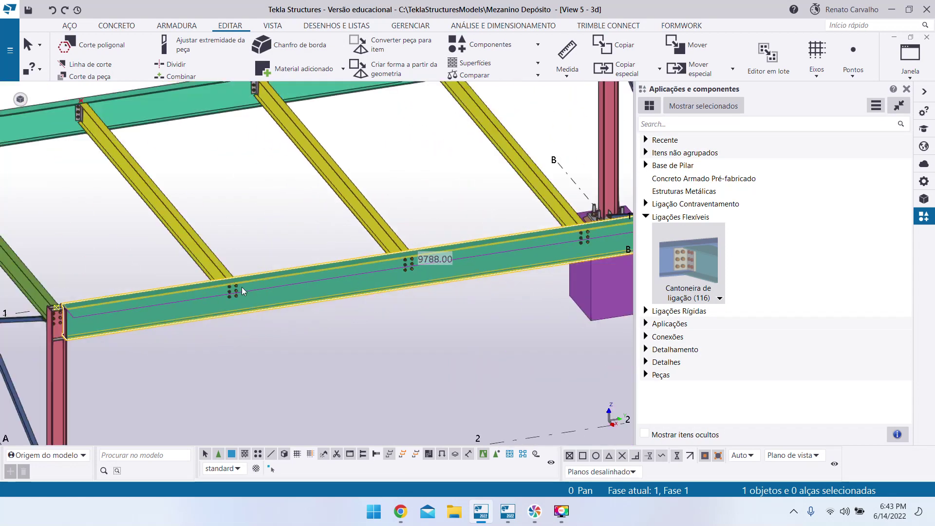
scroll(256, 288, up, 3)
scroll(256, 289, down, 2)
scroll(241, 271, down, 5)
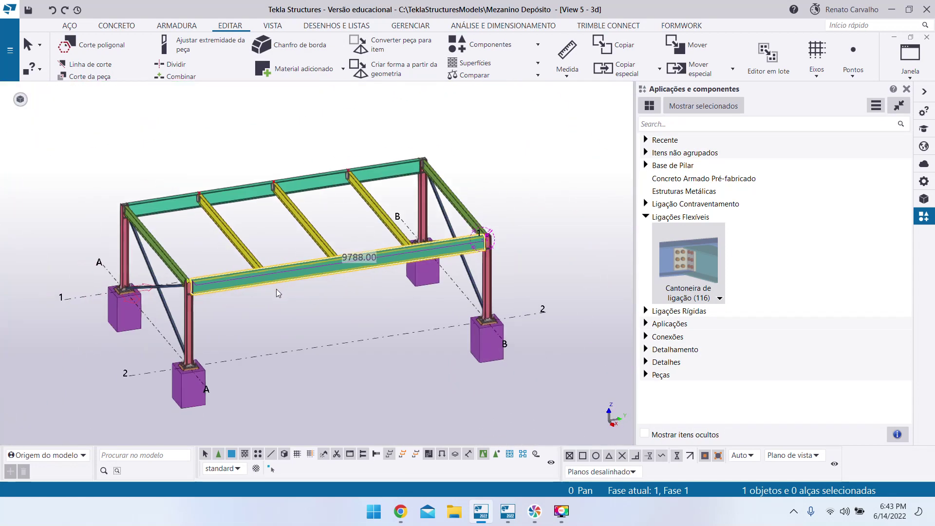
scroll(262, 267, up, 6)
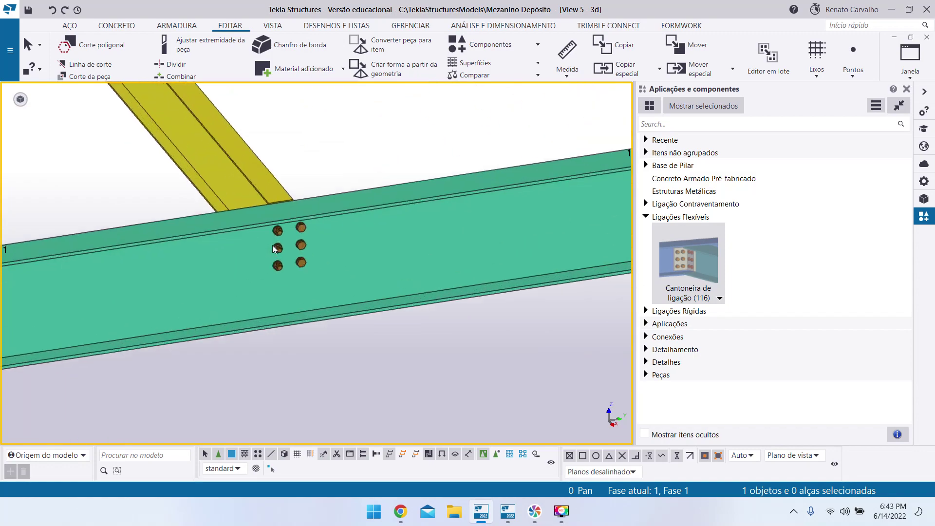
scroll(276, 242, down, 4)
mouse_move(273, 267)
ctrl+middle_down()
mouse_move(251, 236)
mouse_move(370, 239)
ctrl+middle_up()
scroll(416, 238, down, 3)
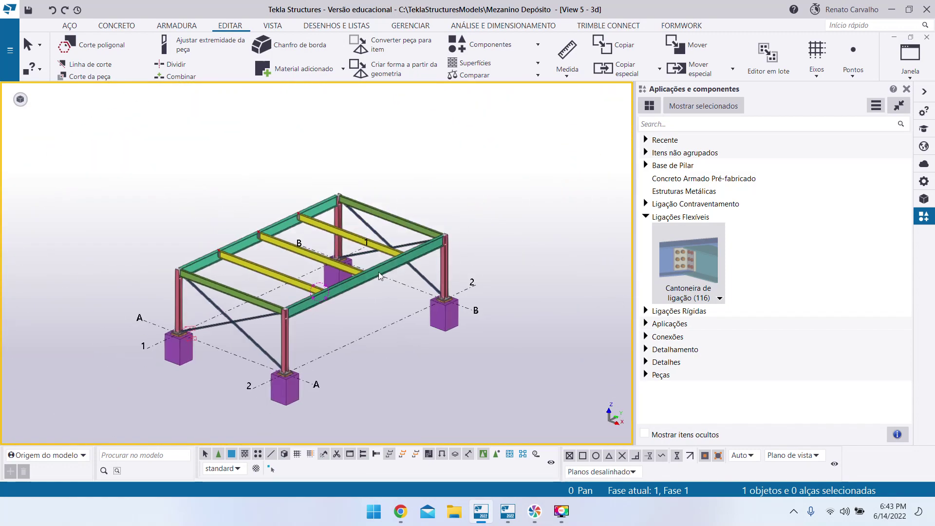
scroll(296, 285, up, 5)
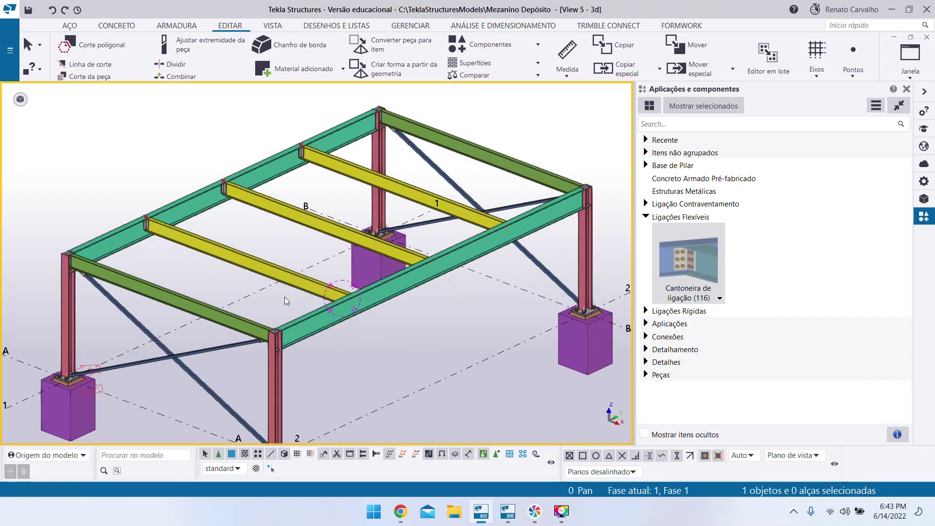
scroll(285, 298, up, 3)
Reselect the main beam on grid line 2 and check where the yellow beams meet it.
ctrl+middle_drag(338, 264, 341, 315)
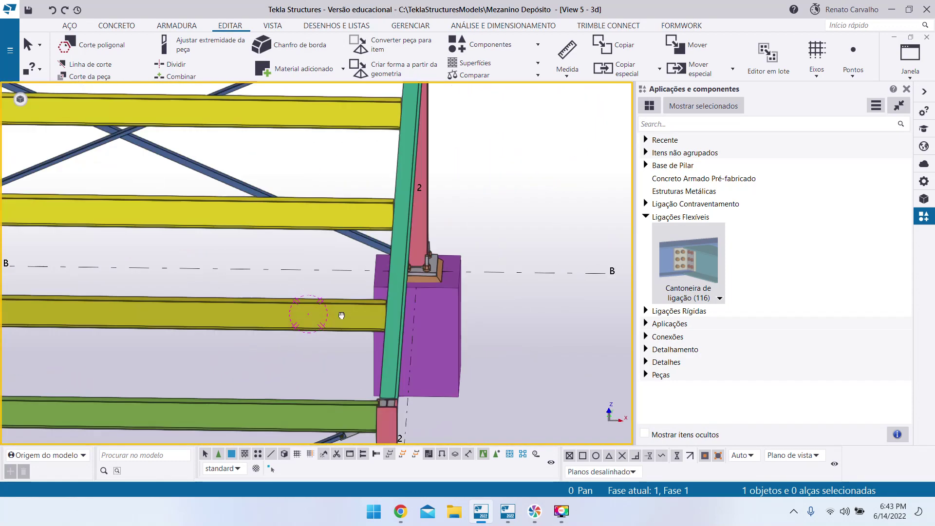
key(Home)
click(285, 333)
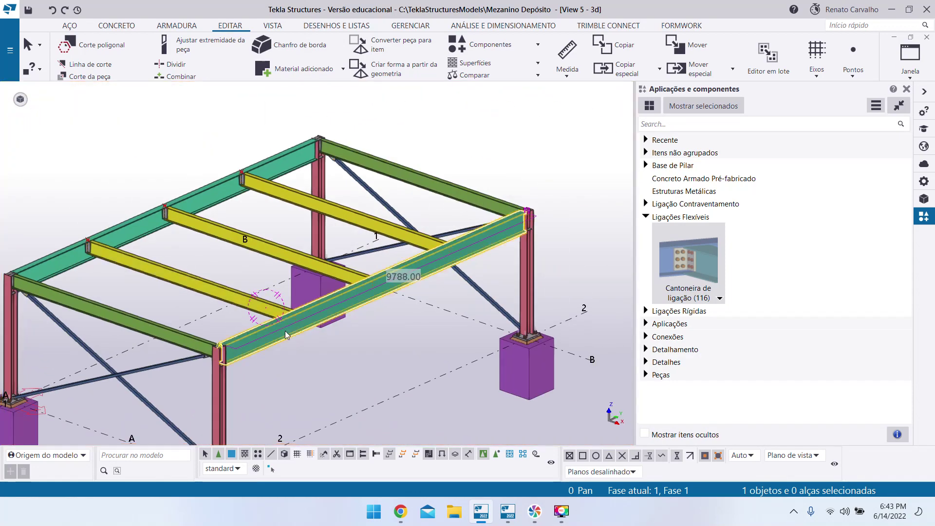
scroll(244, 319, up, 3)
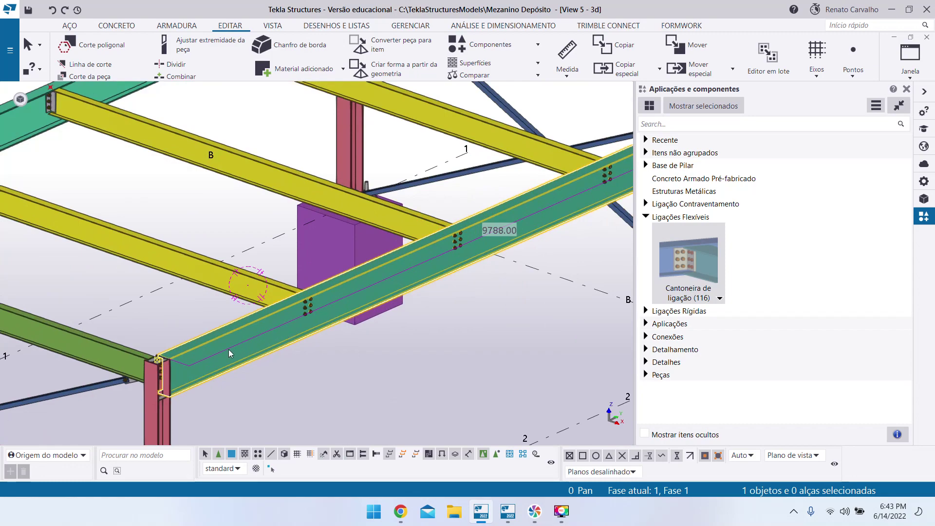
scroll(332, 375, down, 5)
scroll(306, 369, up, 2)
Examine the whole frame from the grid line 1 side, including the yellow beams' connections to the main beam.
ctrl+middle_drag(307, 370, 428, 366)
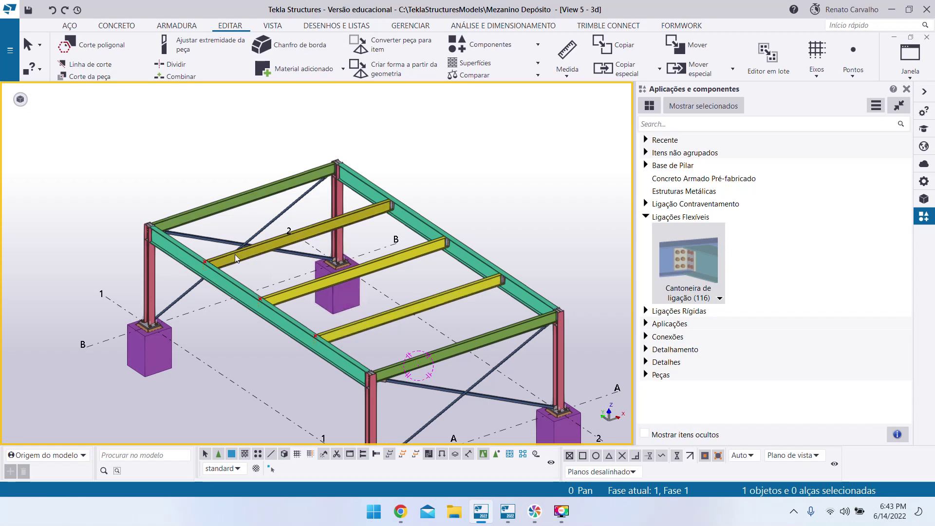
scroll(425, 346, down, 5)
scroll(295, 283, up, 13)
scroll(183, 247, down, 7)
scroll(298, 278, up, 5)
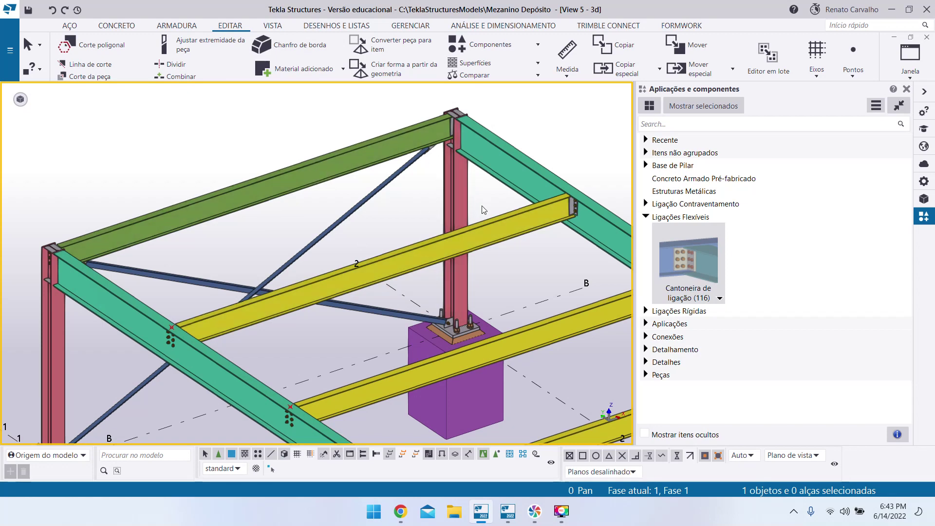
scroll(253, 225, down, 3)
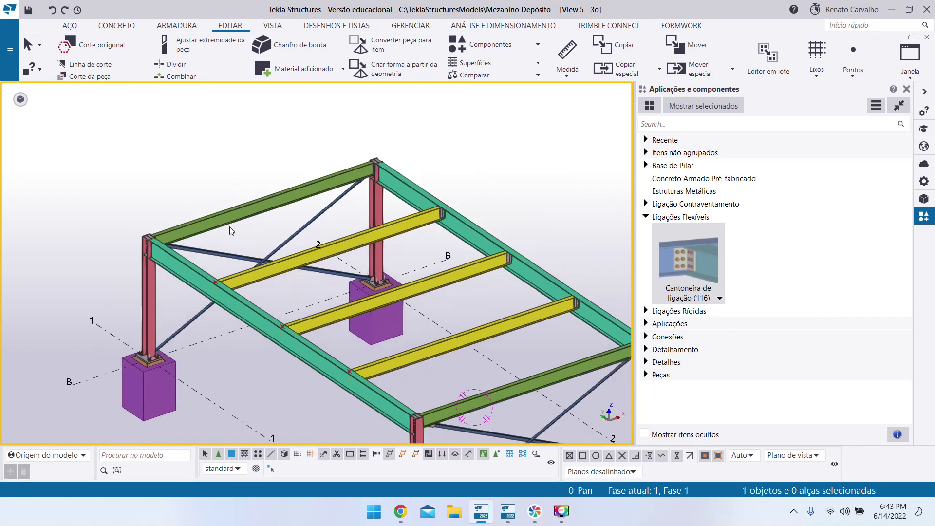
scroll(227, 220, down, 3)
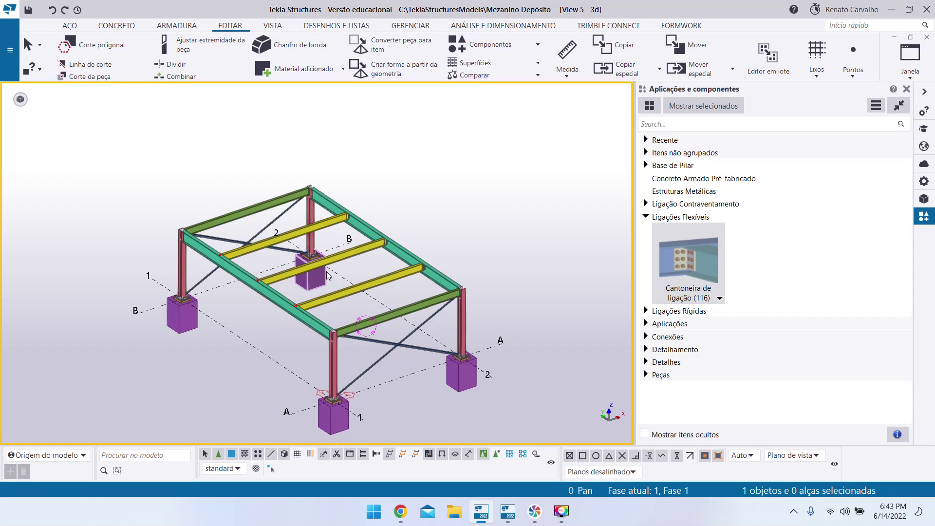
scroll(296, 308, up, 2)
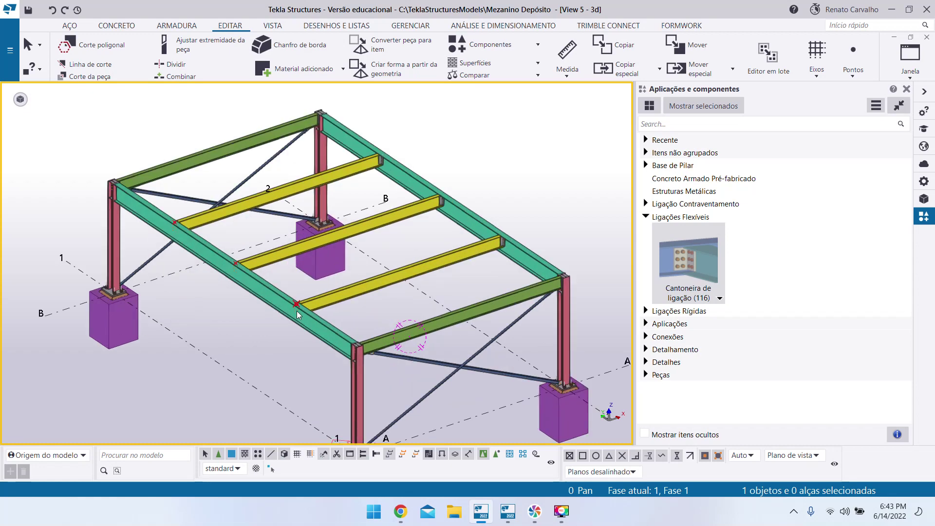
scroll(296, 310, down, 2)
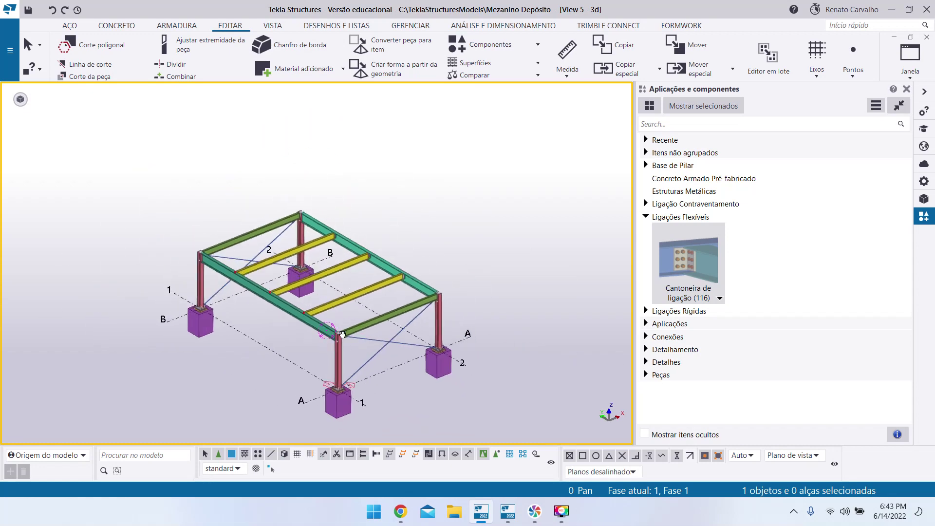
ctrl+middle_drag(355, 337, 327, 332)
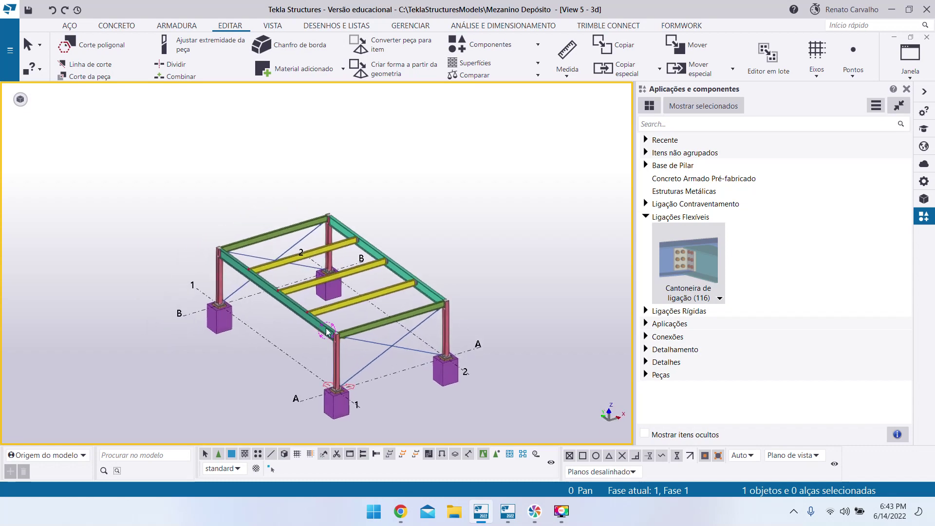
scroll(286, 317, up, 4)
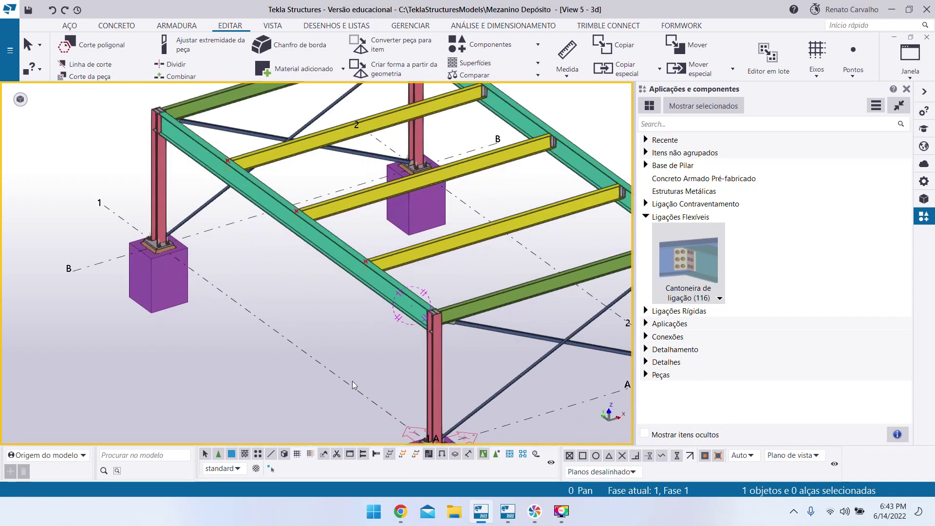
scroll(352, 381, down, 1)
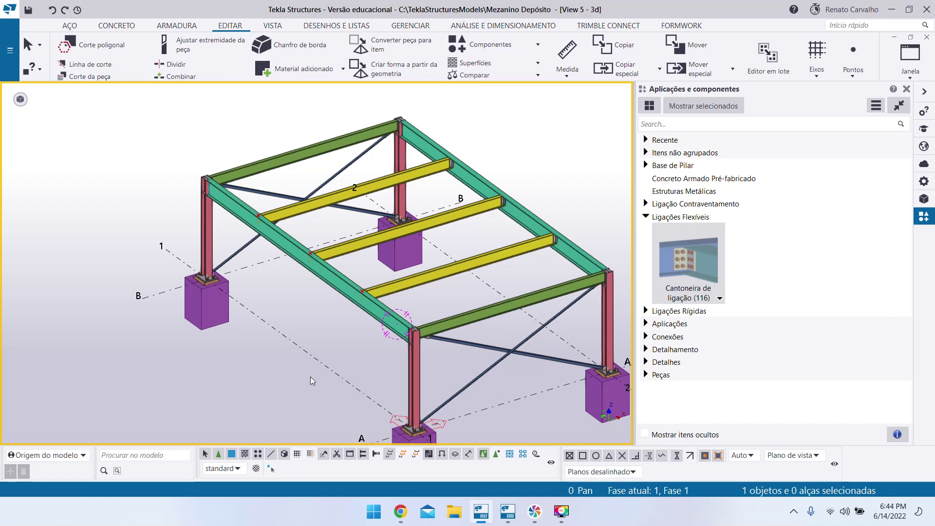
scroll(328, 336, down, 2)
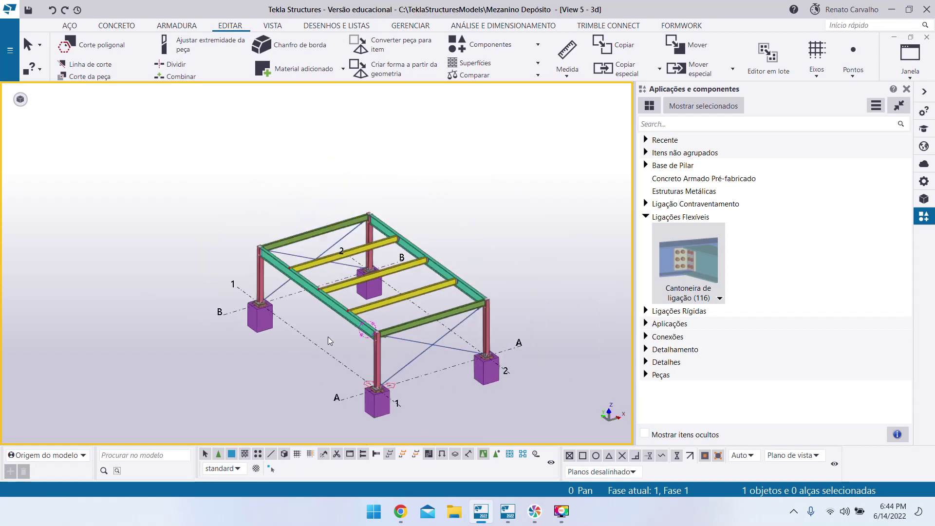
scroll(326, 338, down, 1)
Examine the marked point and bolts where the yellow beam nearest grid line A meets the main beam on grid line 1.
scroll(321, 319, up, 10)
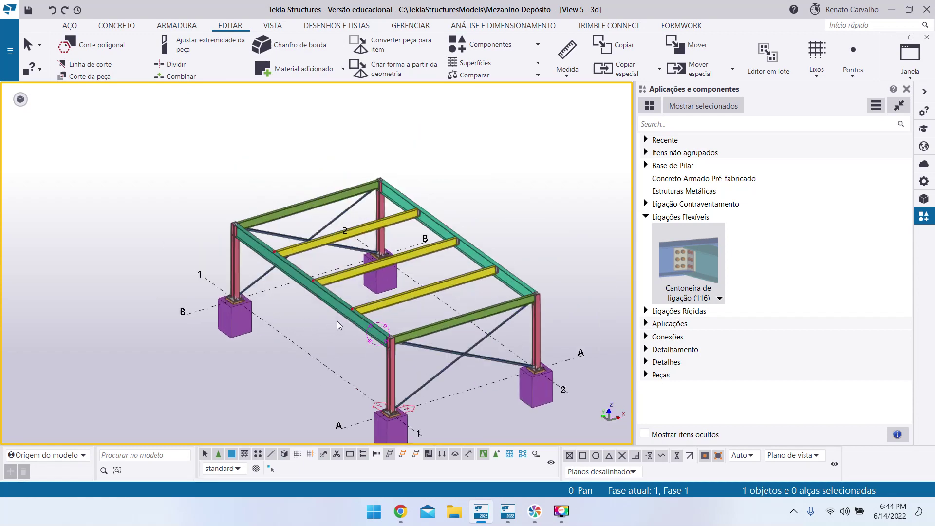
scroll(407, 302, up, 5)
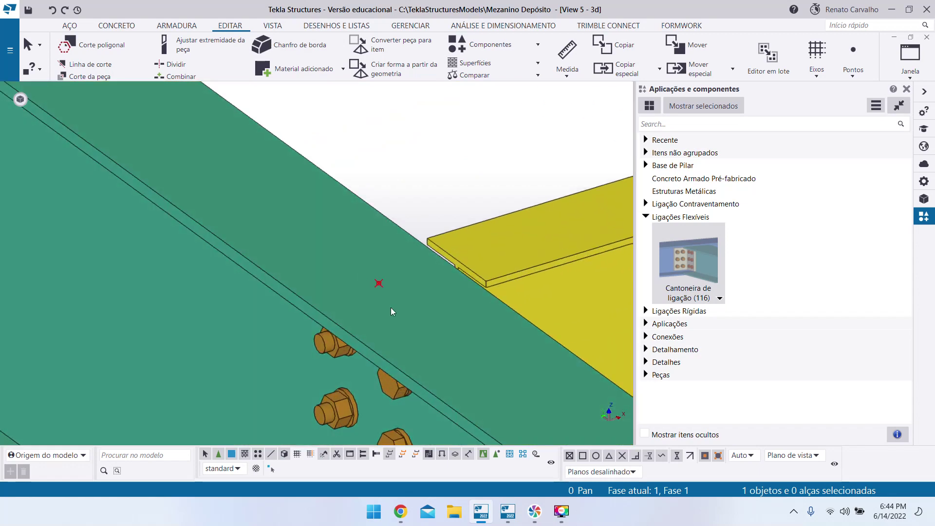
scroll(403, 338, down, 10)
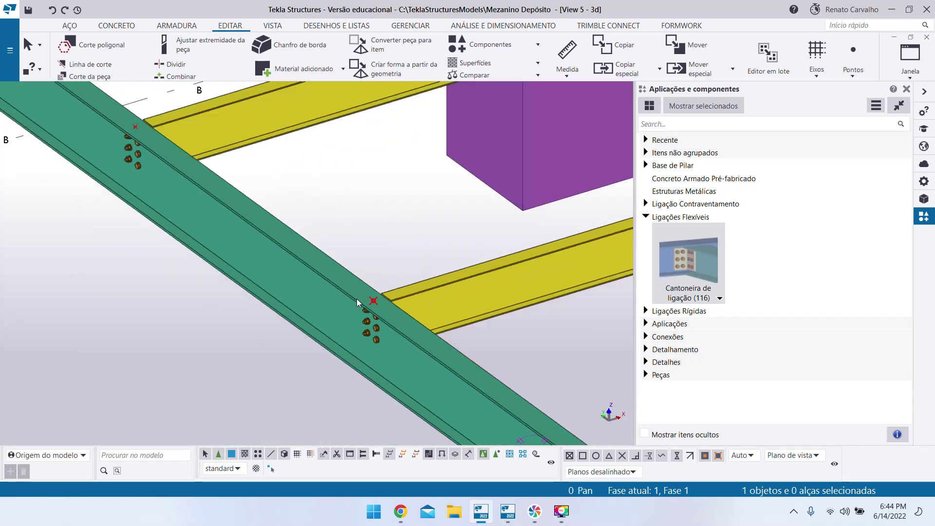
scroll(336, 344, down, 10)
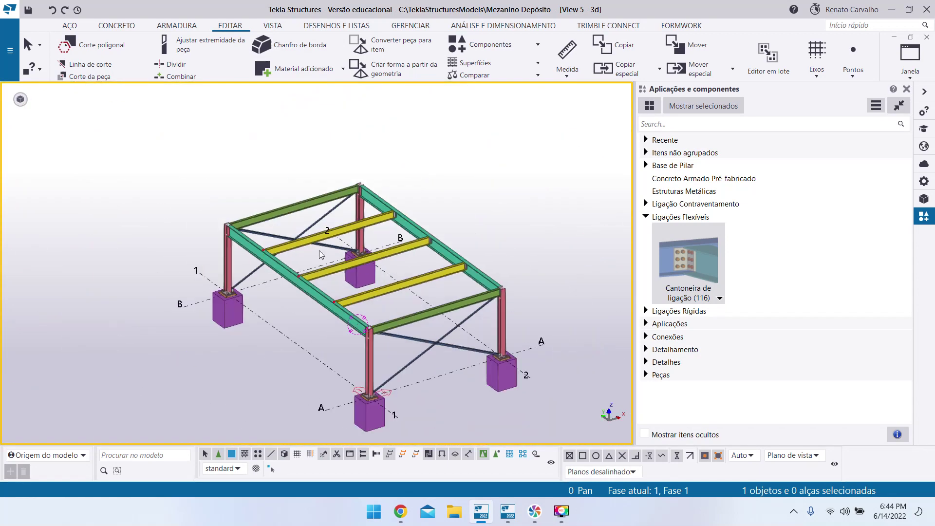
scroll(325, 303, up, 1)
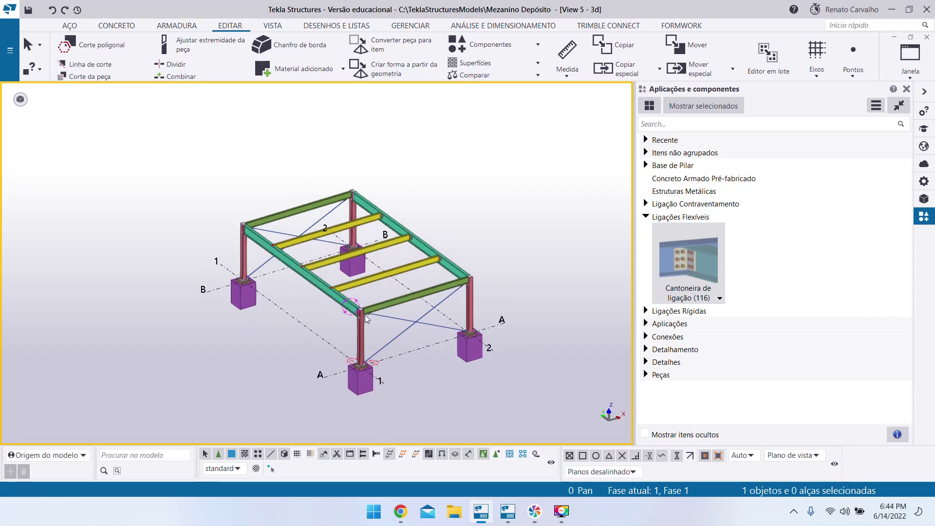
scroll(379, 322, up, 1)
ctrl+middle_drag(381, 319, 408, 336)
scroll(400, 331, down, 2)
scroll(317, 278, up, 4)
scroll(378, 349, down, 3)
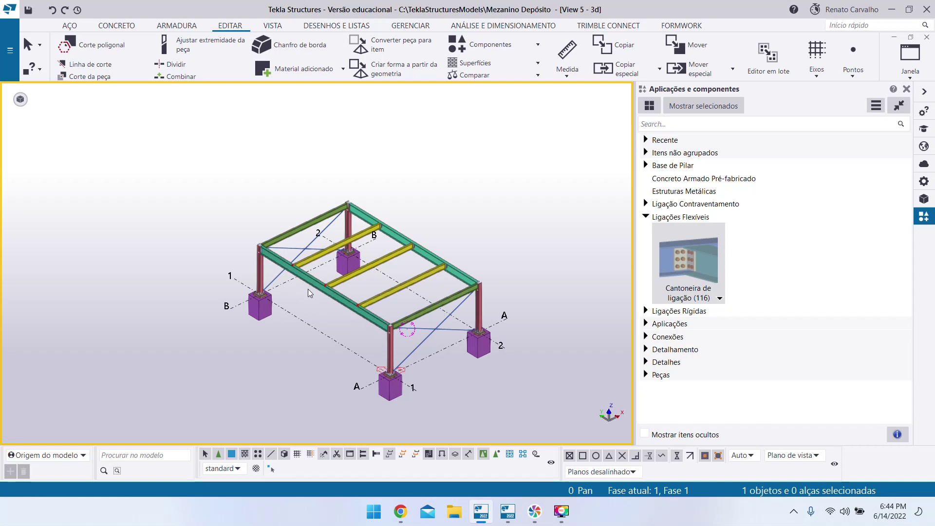
scroll(307, 288, up, 2)
scroll(303, 254, down, 1)
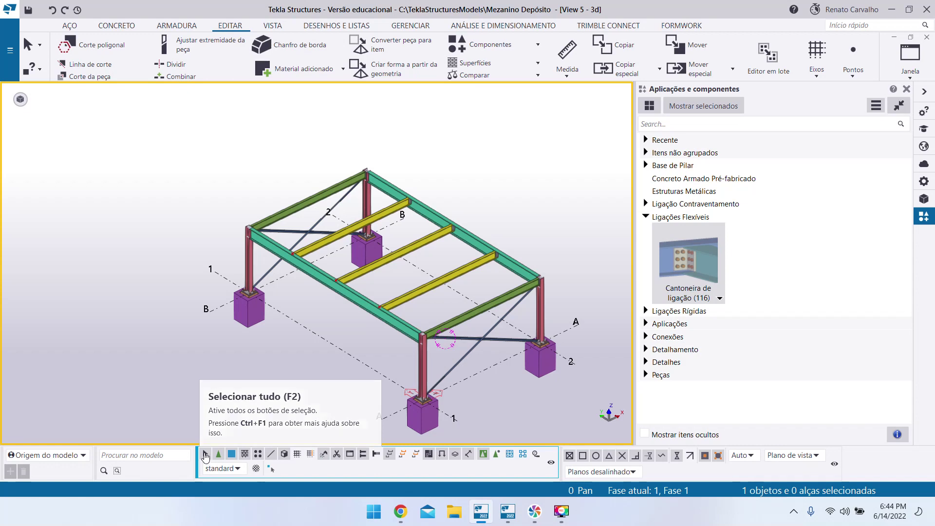
Restrict selection to points and select all the construction points where the yellow beams meet the main beam on grid line 1.
click(258, 456)
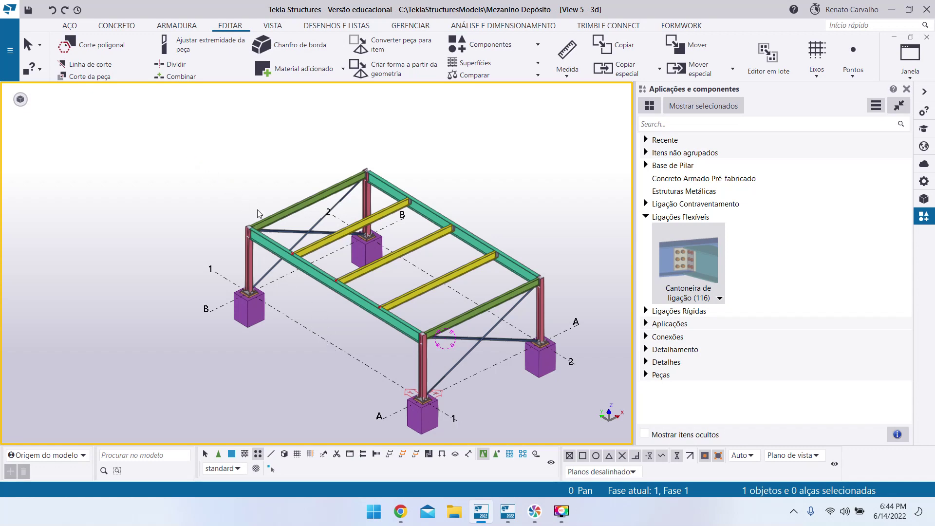
scroll(229, 176, down, 4)
drag(116, 113, 510, 366)
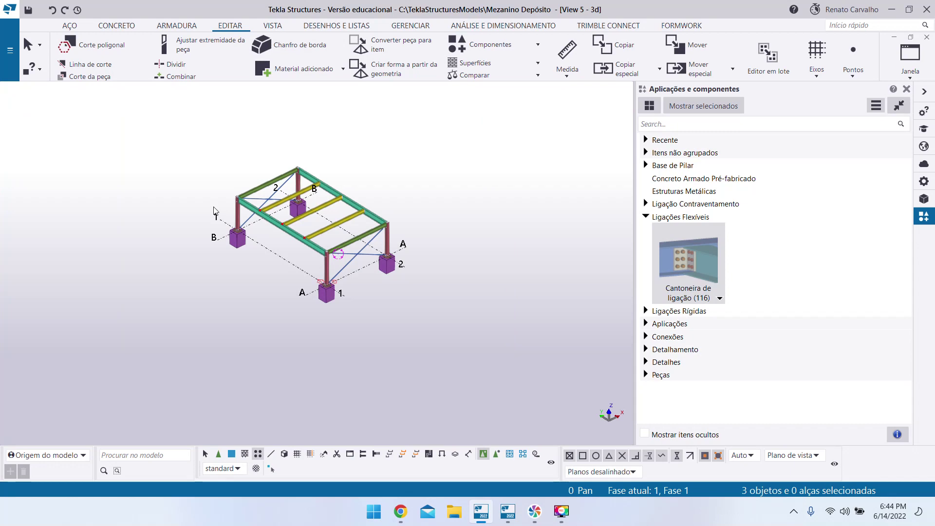
scroll(267, 203, up, 5)
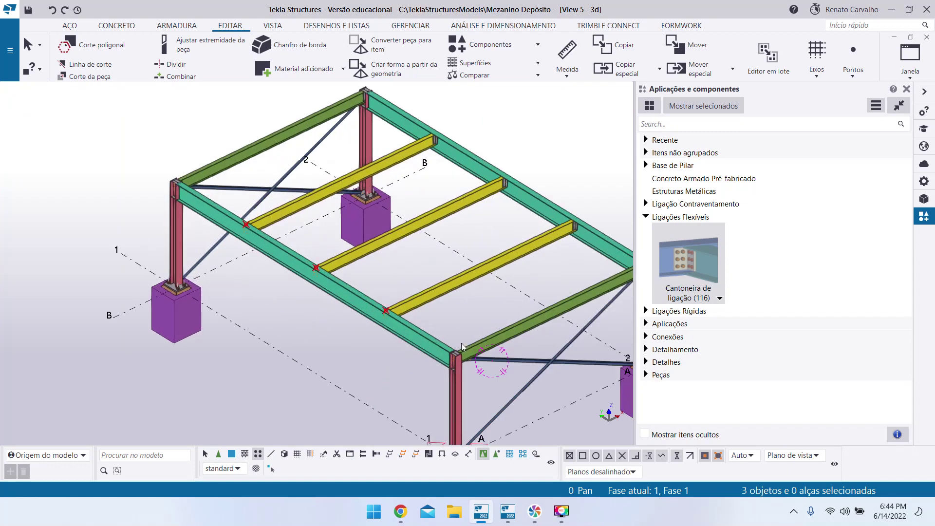
Clear the point selection and make all object types selectable again.
click(433, 268)
scroll(214, 245, down, 3)
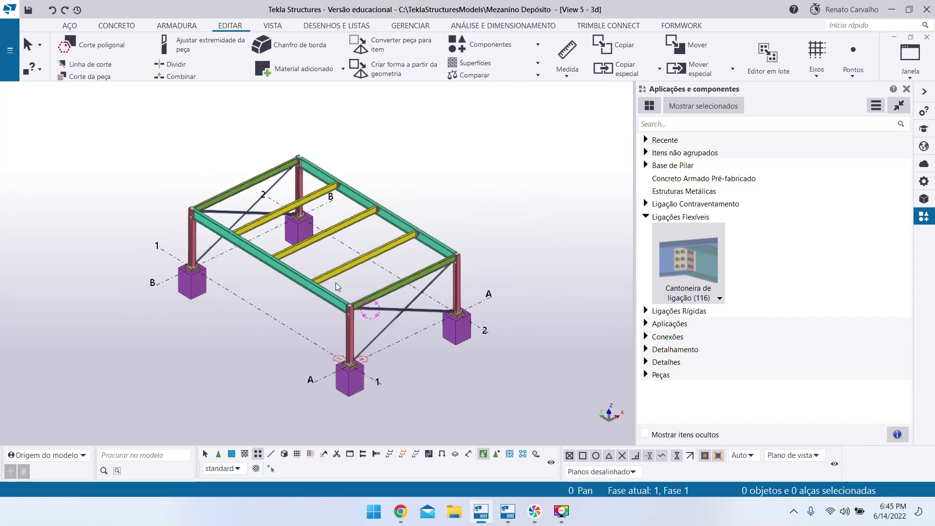
click(276, 343)
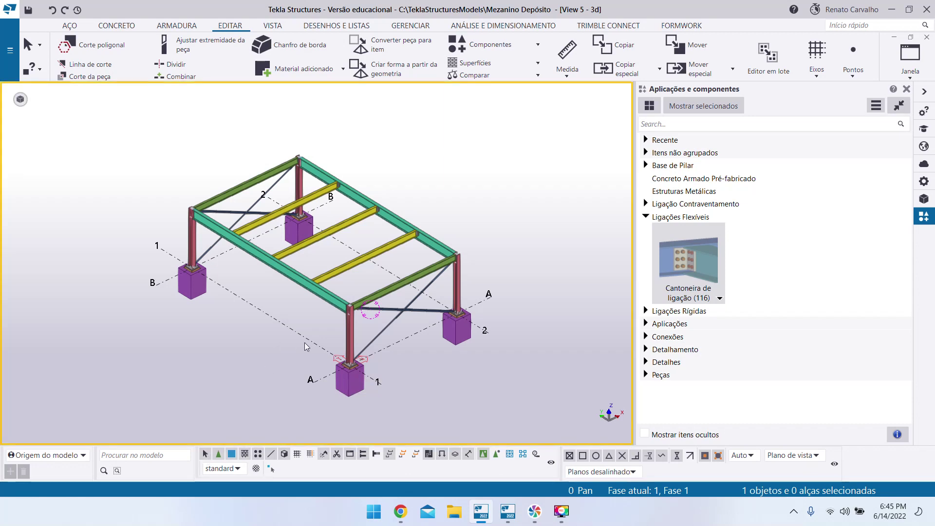
Open the properties of the yellow beam nearest grid line A and check its name, leaving it unmodified.
scroll(328, 356, down, 3)
scroll(328, 322, up, 8)
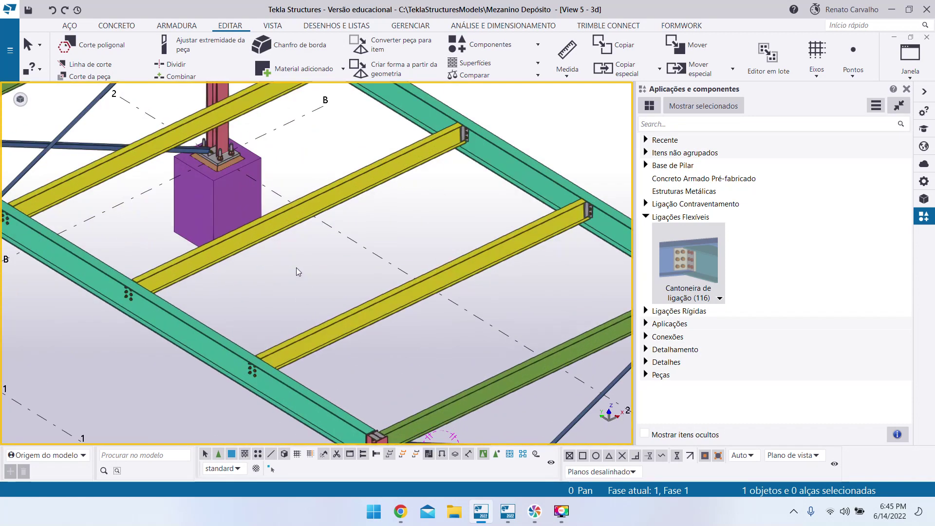
scroll(326, 302, down, 2)
scroll(341, 280, up, 1)
click(341, 279)
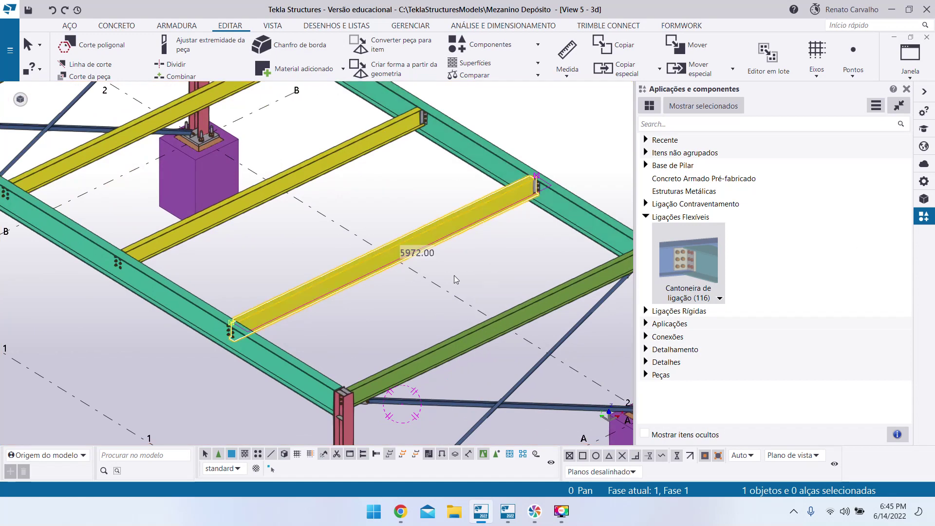
double_click(376, 265)
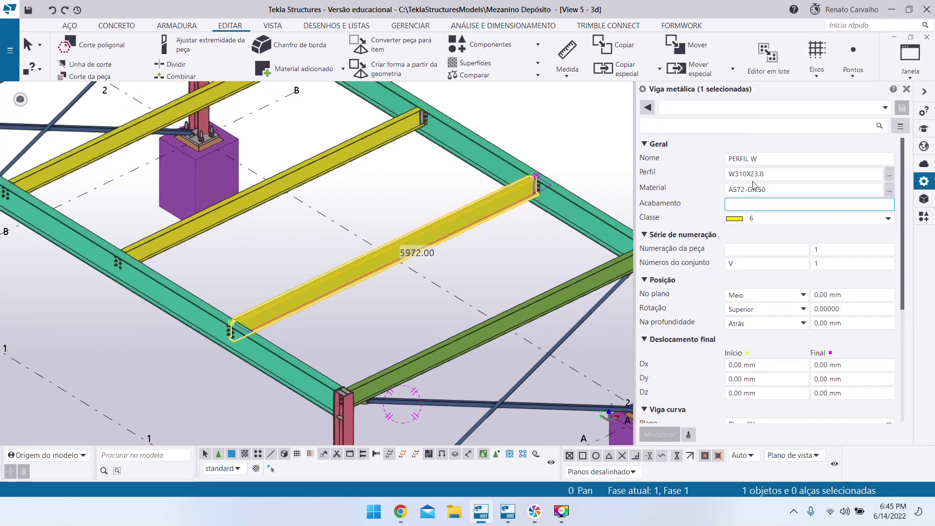
click(758, 159)
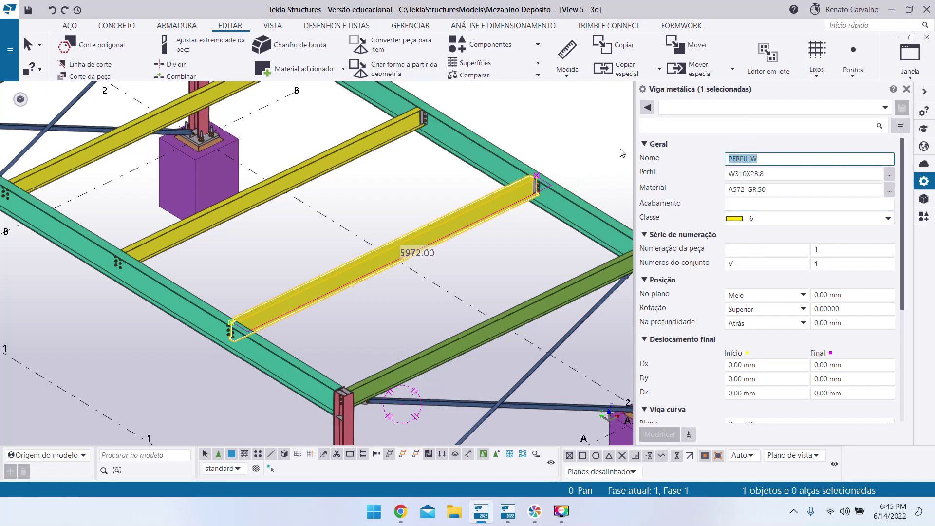
click(575, 168)
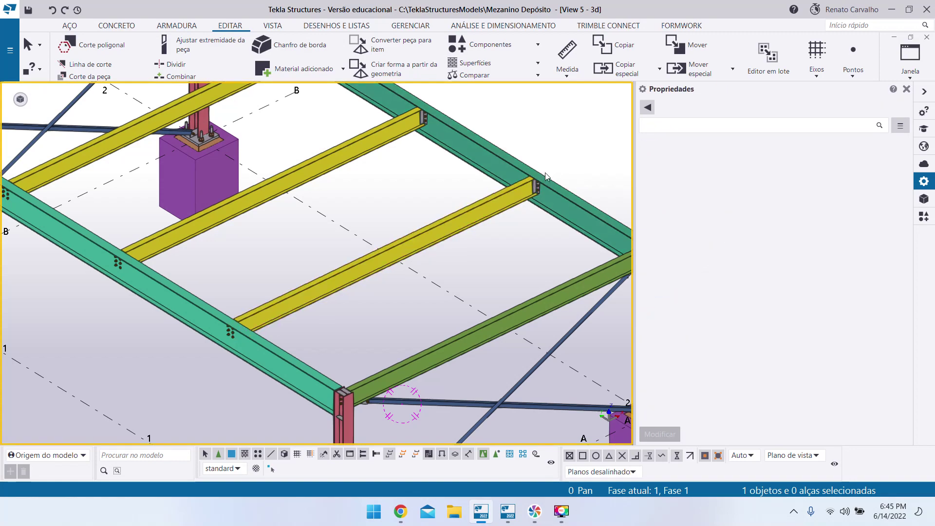
Search the model for objects matching VIGA.
scroll(544, 172, down, 3)
scroll(414, 204, up, 2)
scroll(362, 259, down, 3)
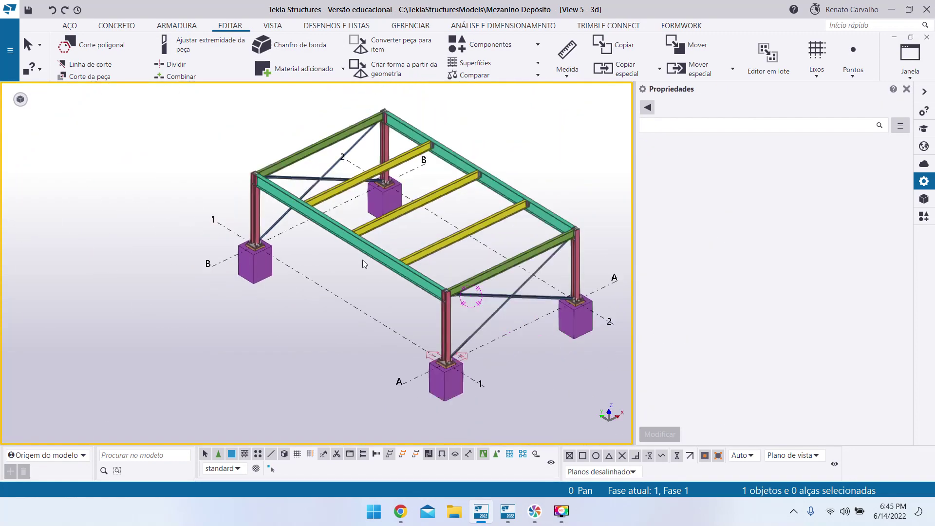
scroll(271, 303, down, 2)
scroll(327, 289, up, 3)
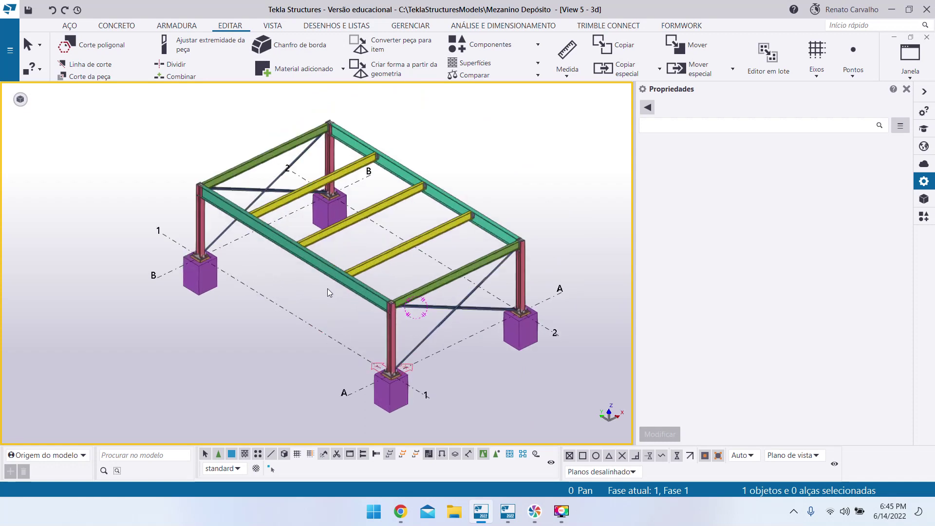
click(121, 455)
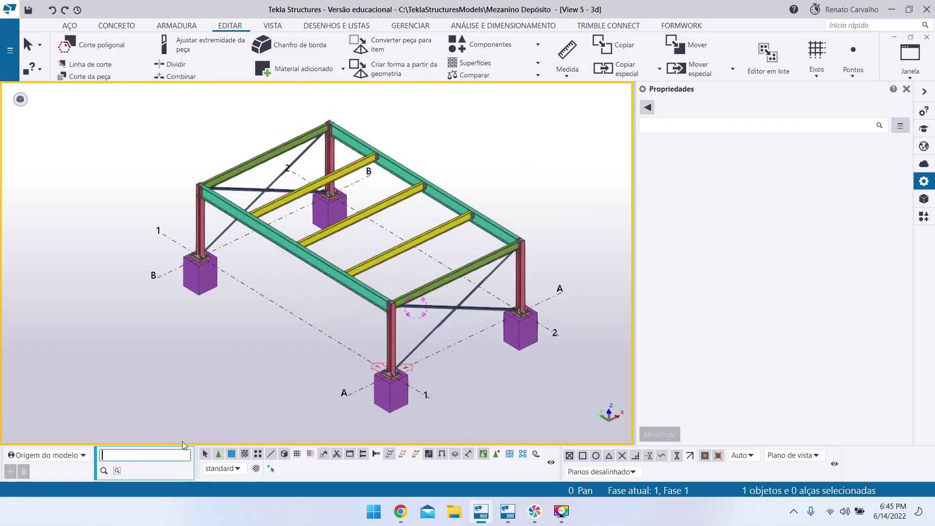
text(VIGA)
key(Return)
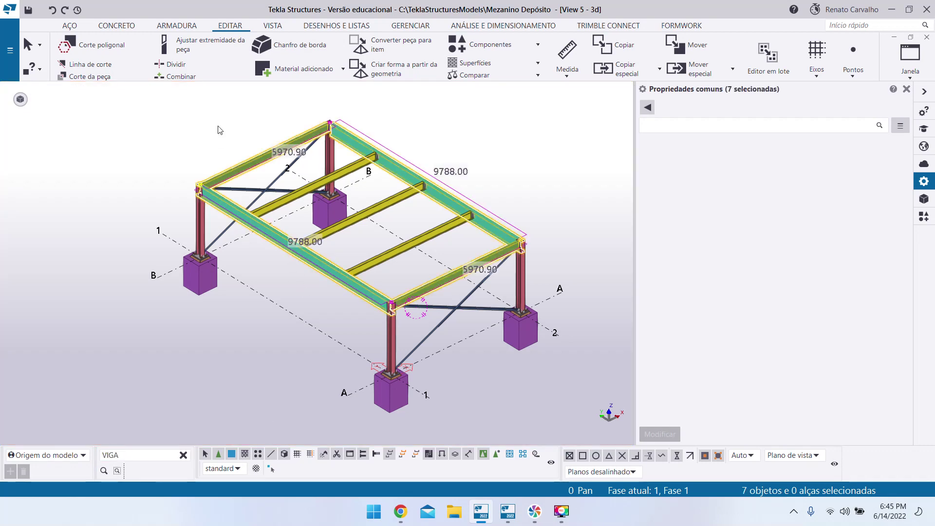
Examine the beams selected by the search and view the properties of only the steel beams, clearing the selection when done.
scroll(236, 131, up, 9)
scroll(13, 201, down, 6)
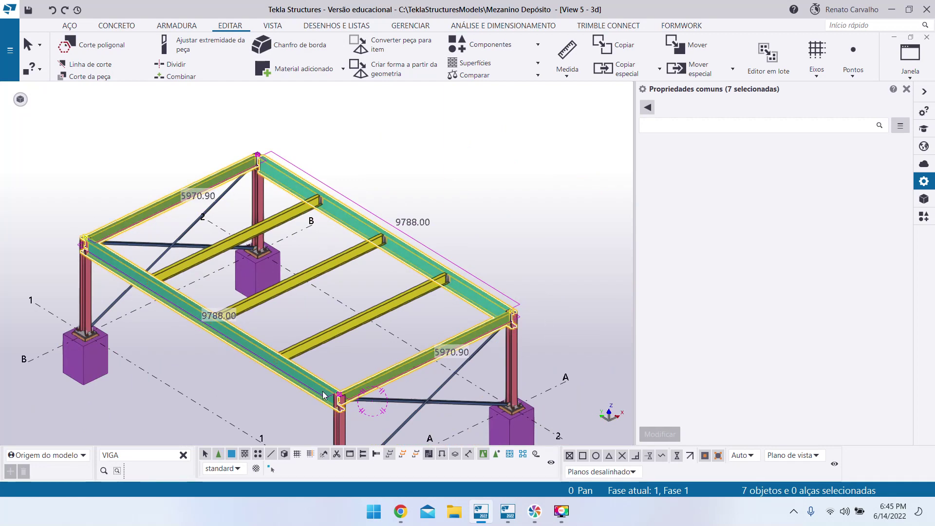
scroll(355, 182, down, 3)
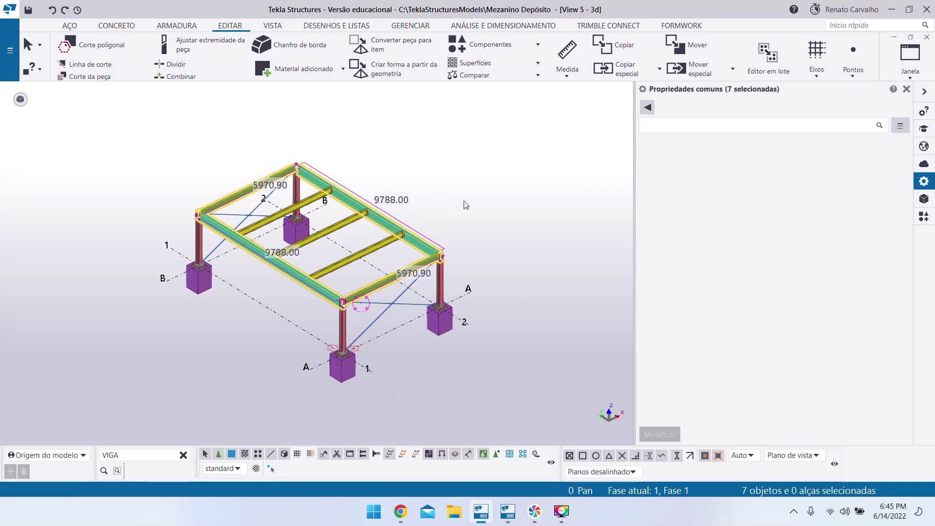
scroll(452, 217, up, 2)
scroll(433, 200, down, 3)
scroll(370, 229, up, 3)
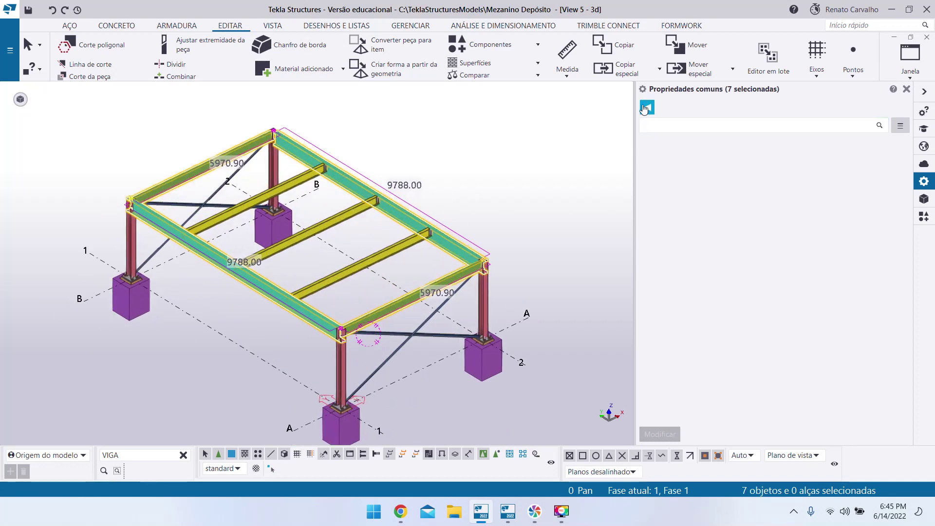
click(645, 108)
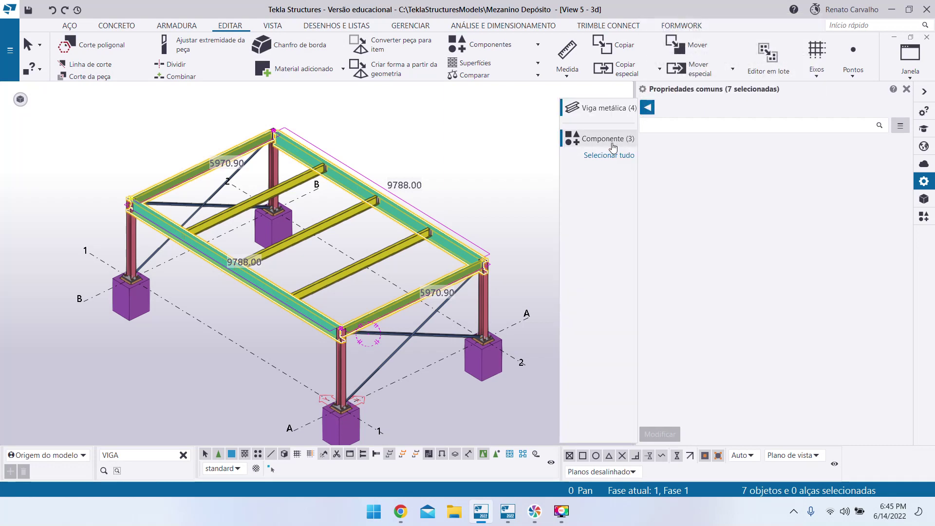
click(628, 110)
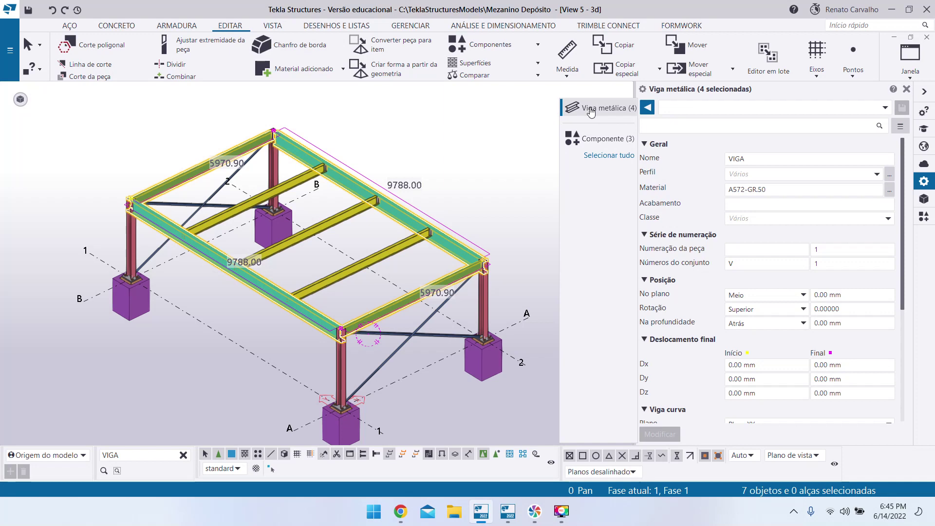
click(560, 158)
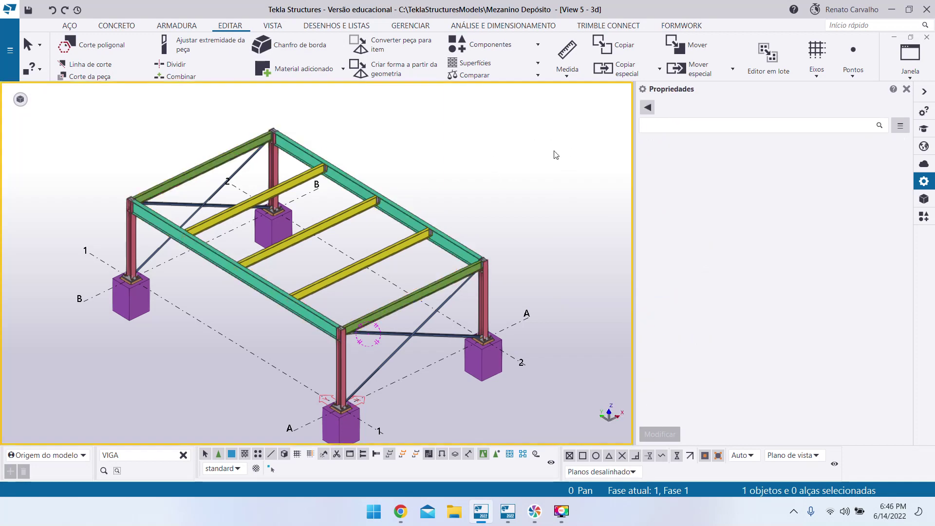
Repeat the VIGA search and limit the displayed properties to the selected steel beams.
click(132, 458)
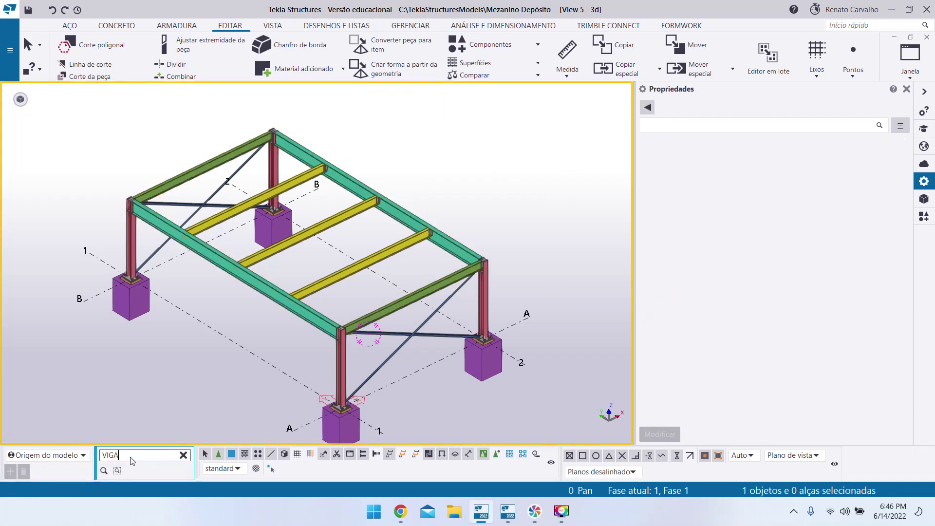
key(Return)
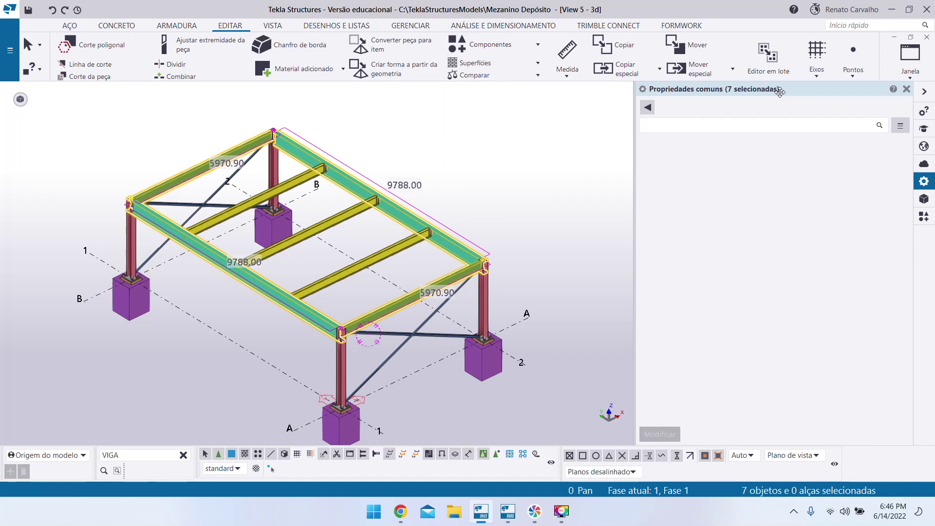
scroll(538, 200, down, 3)
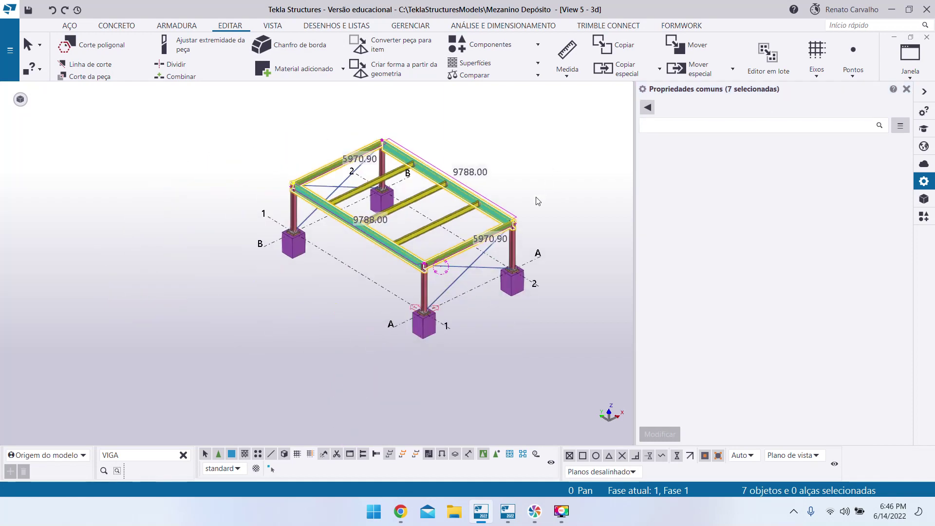
scroll(549, 194, up, 2)
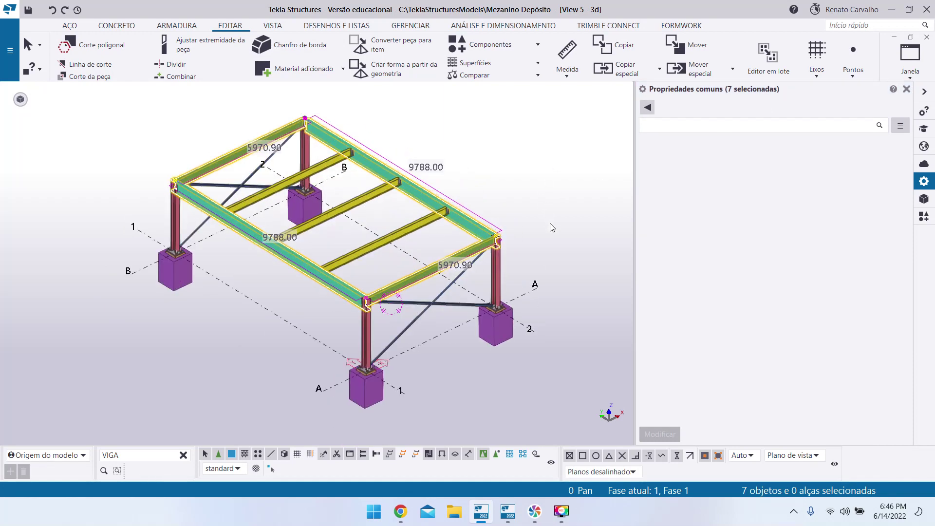
scroll(428, 137, up, 2)
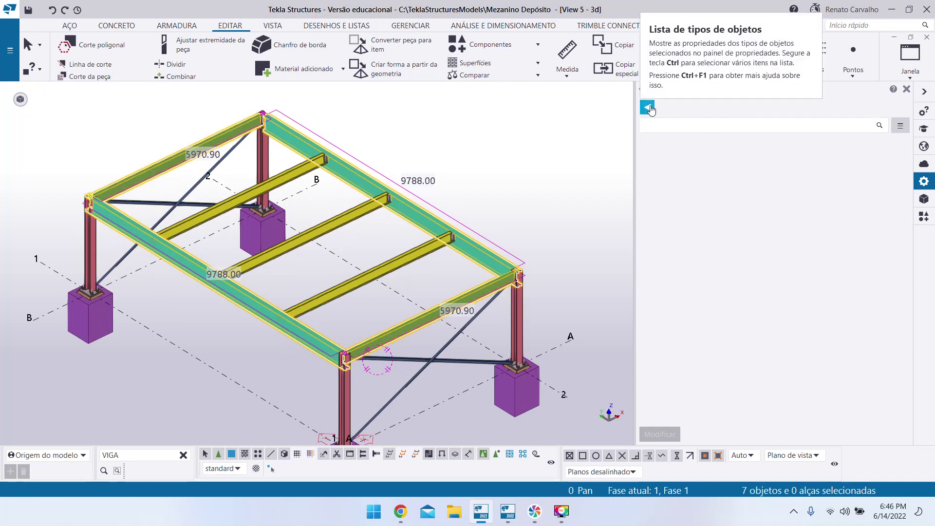
click(650, 108)
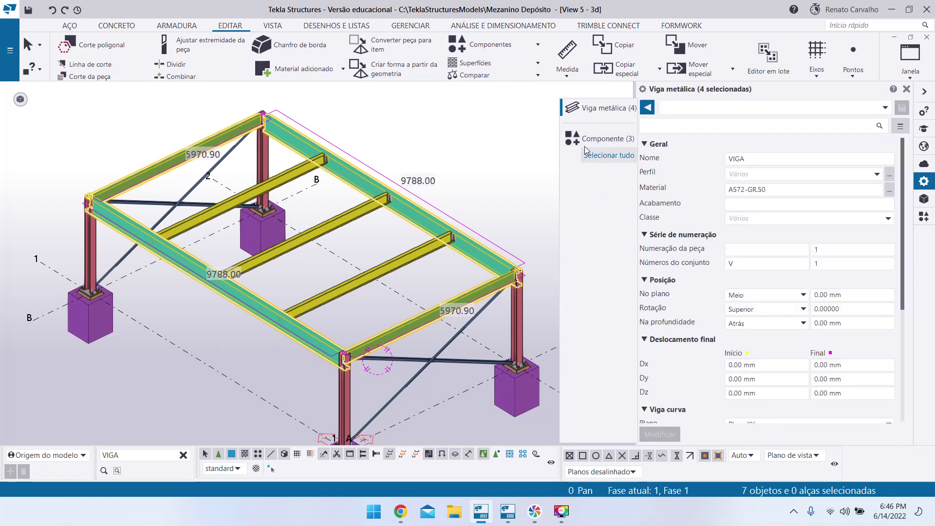
Compare the properties of the selected components with those of the steel beams, finishing on the steel beams.
click(600, 141)
click(599, 111)
click(597, 140)
click(600, 108)
click(602, 141)
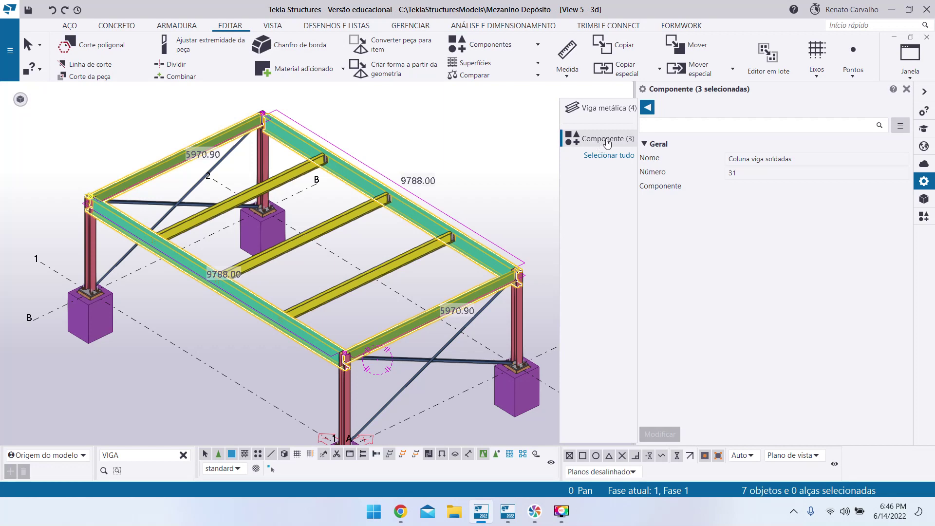
click(609, 109)
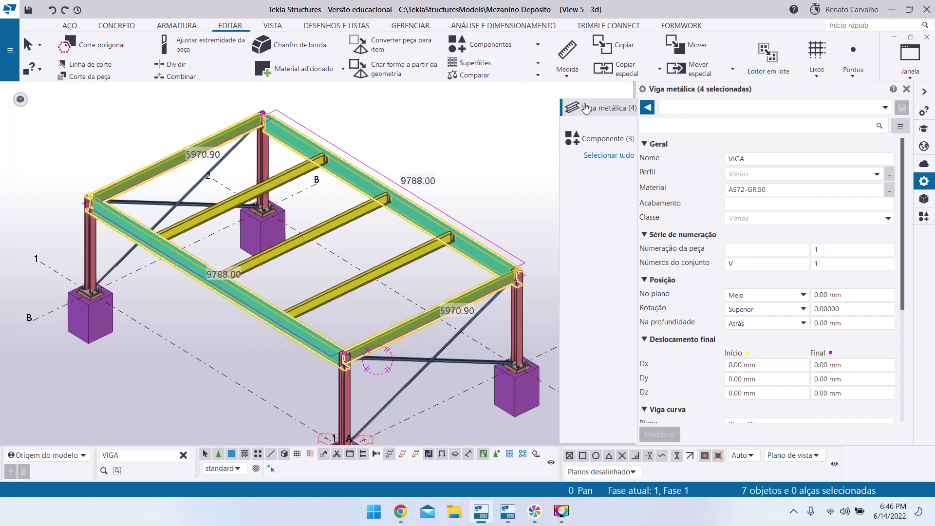
Rename the selected perimeter beams as PERFIL W, apply the change and clear the selection.
click(760, 160)
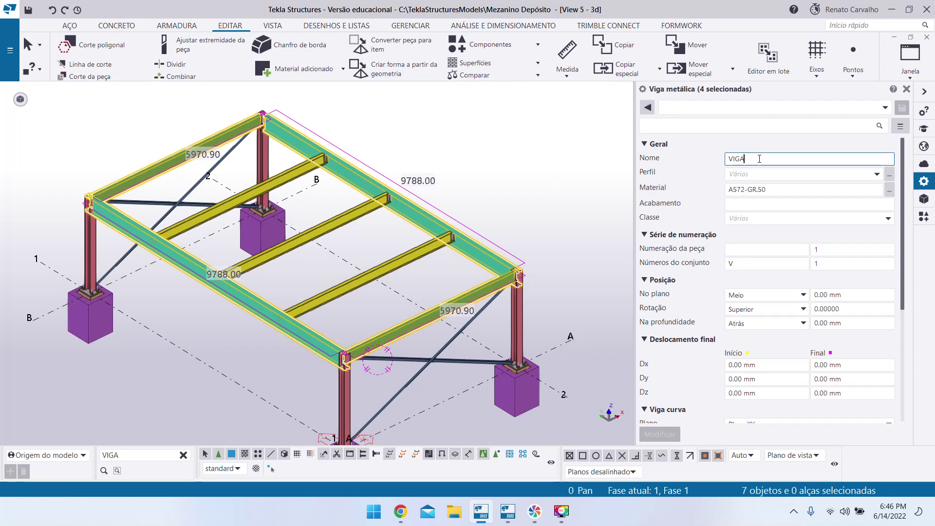
drag(760, 160, 694, 160)
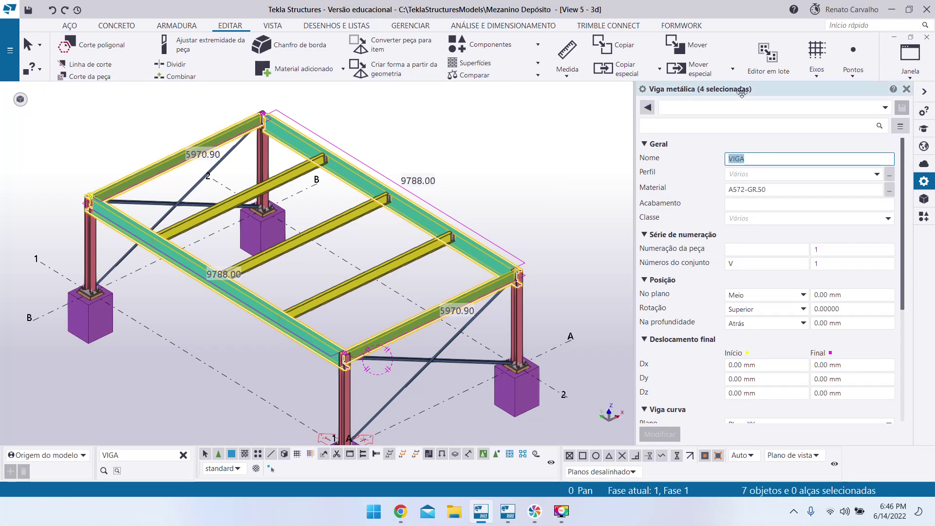
text(PERFIL W)
click(660, 434)
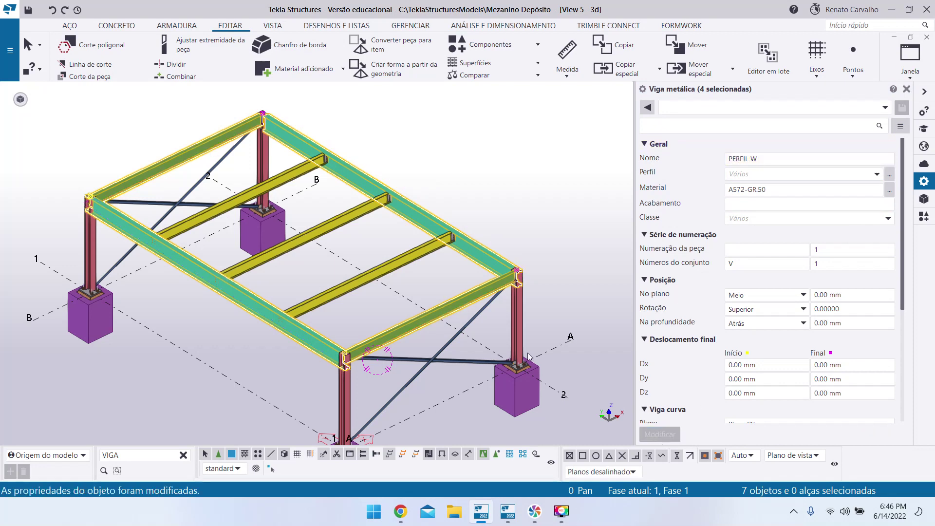
click(560, 203)
Select the column at grid intersection A-1, check its name in the properties, and deselect it unmodified.
scroll(560, 204, down, 4)
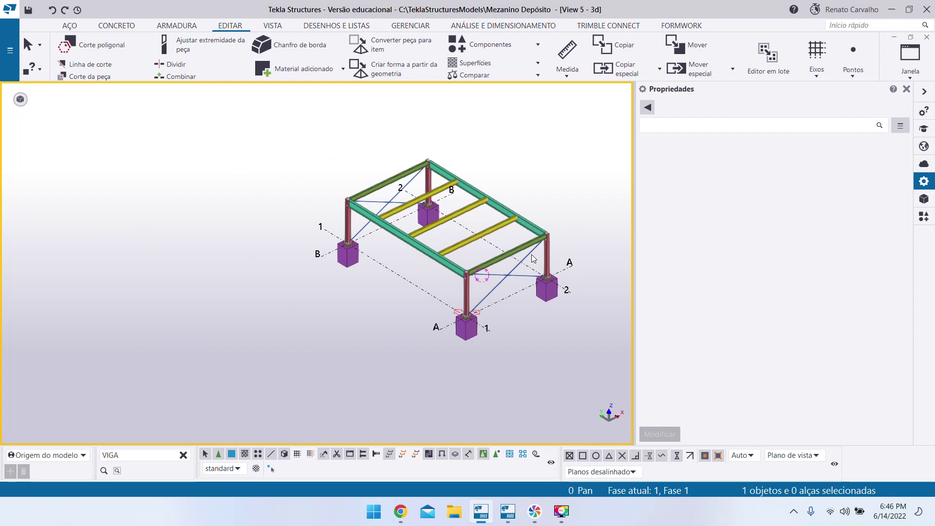
scroll(518, 274, up, 3)
click(382, 334)
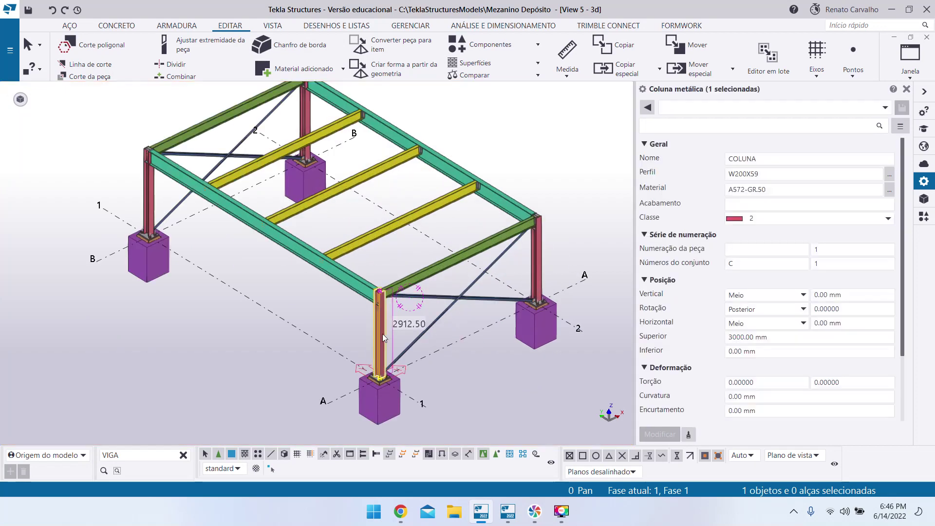
double_click(732, 159)
click(546, 372)
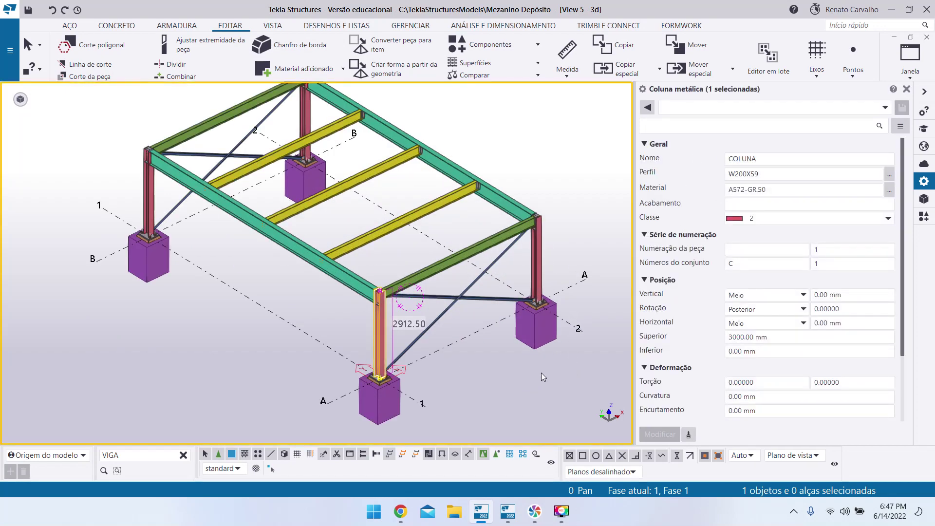
scroll(413, 353, down, 3)
scroll(390, 326, up, 4)
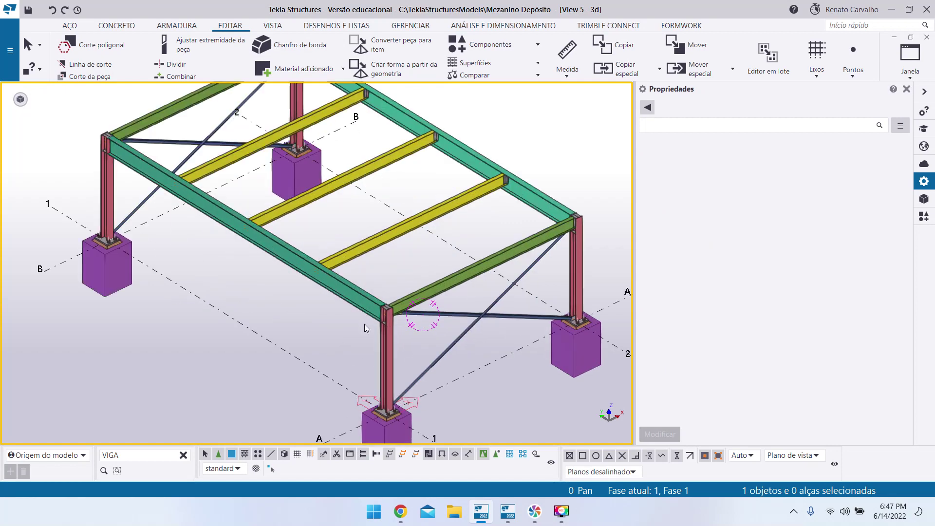
Search the model for members named PERFIL W, review the highlighted beams and their shared properties, and clear the selection.
scroll(329, 355, down, 3)
click(161, 455)
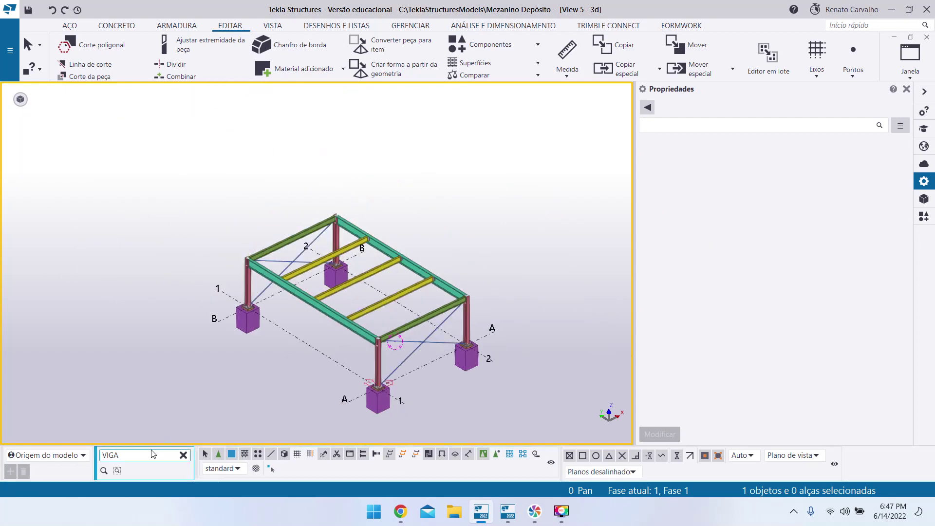
text(E)
text(PERFI)
text(L W)
key(Return)
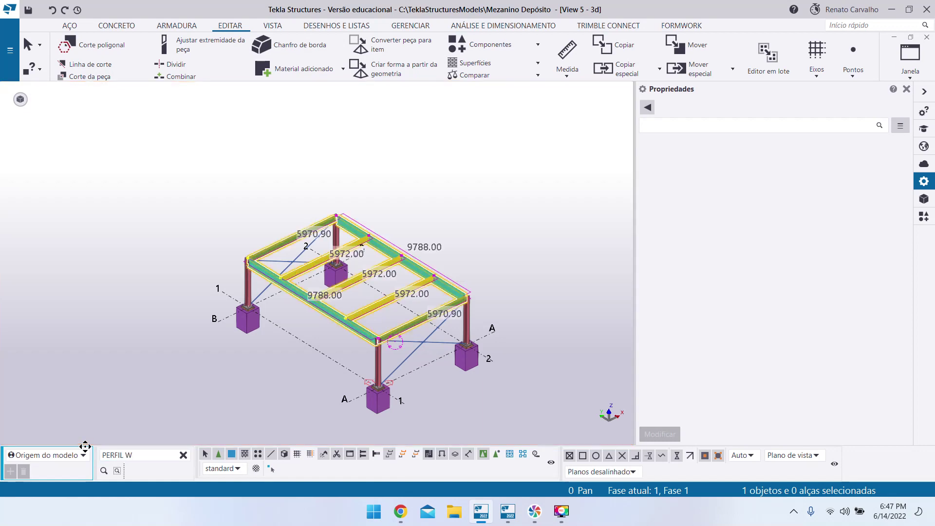
scroll(163, 258, up, 3)
scroll(163, 257, up, 1)
middle_drag(242, 237, 92, 224)
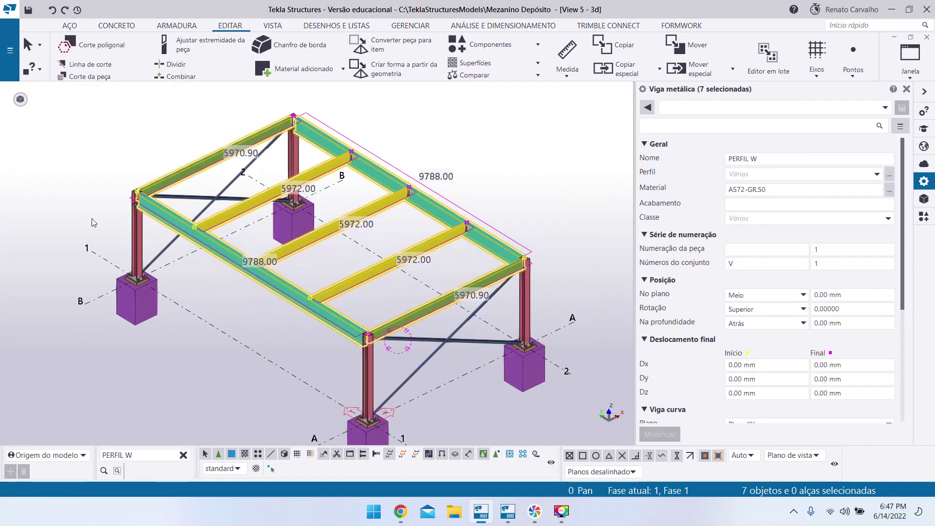
scroll(474, 283, down, 5)
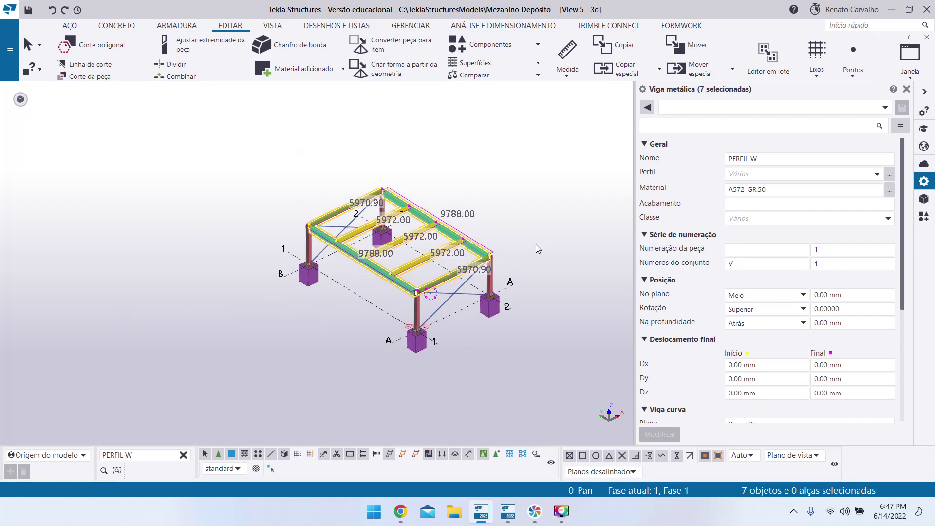
click(535, 245)
Clear the PERFIL W text from the model search.
scroll(482, 322, down, 3)
scroll(428, 254, up, 6)
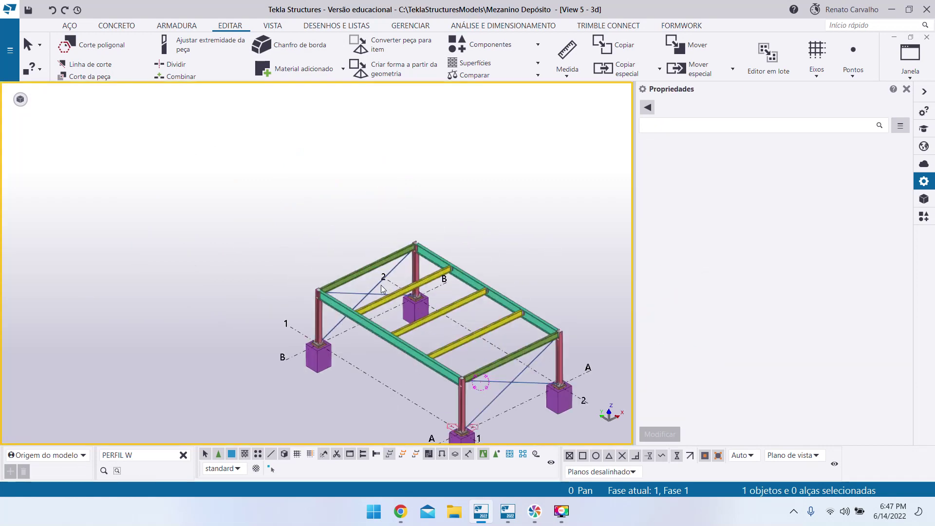
scroll(291, 282, up, 3)
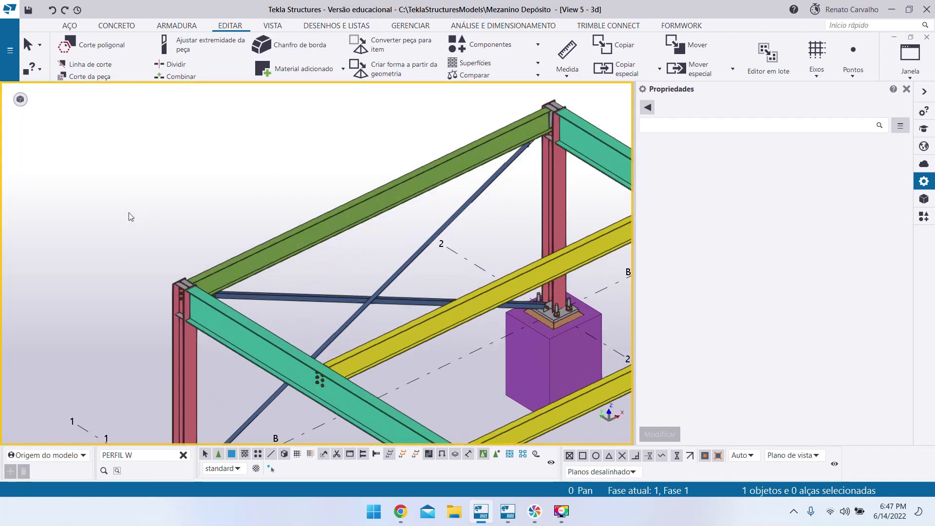
scroll(130, 213, down, 3)
scroll(209, 232, up, 3)
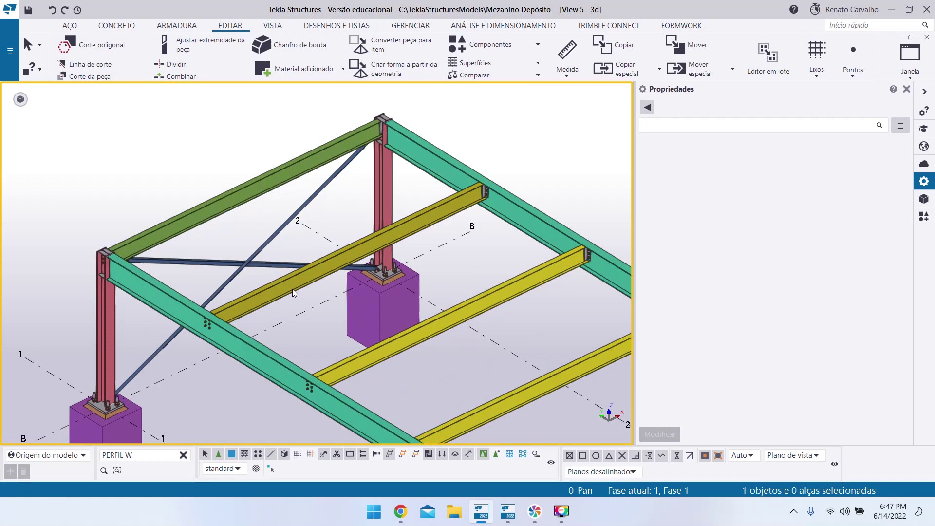
scroll(272, 282, down, 5)
click(183, 455)
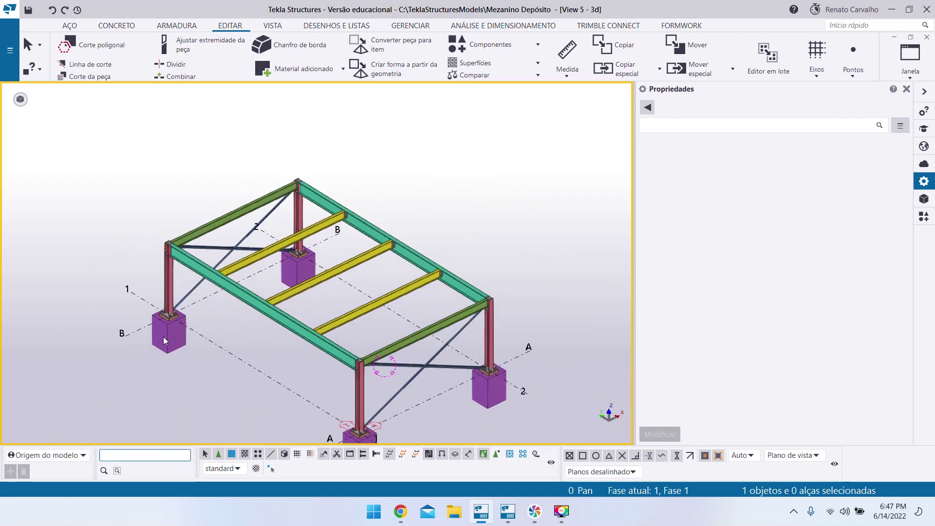
scroll(372, 337, up, 3)
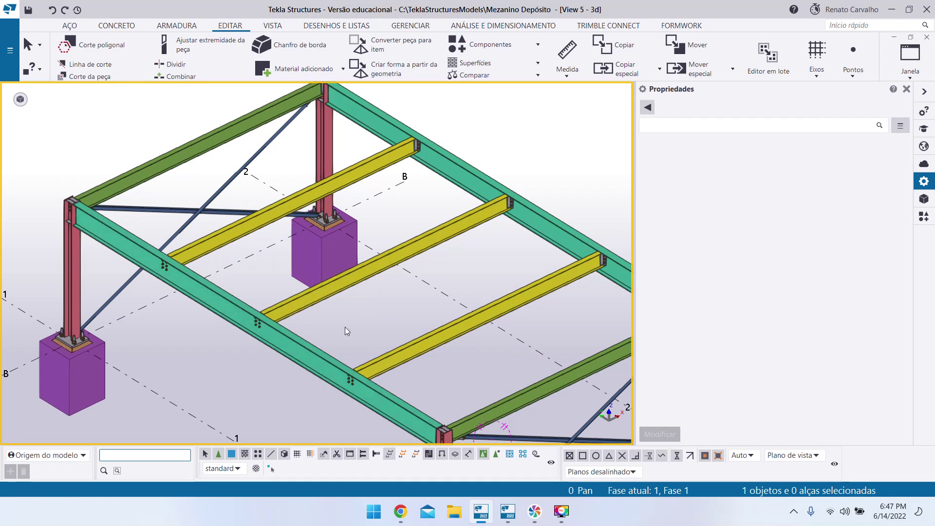
scroll(354, 327, down, 5)
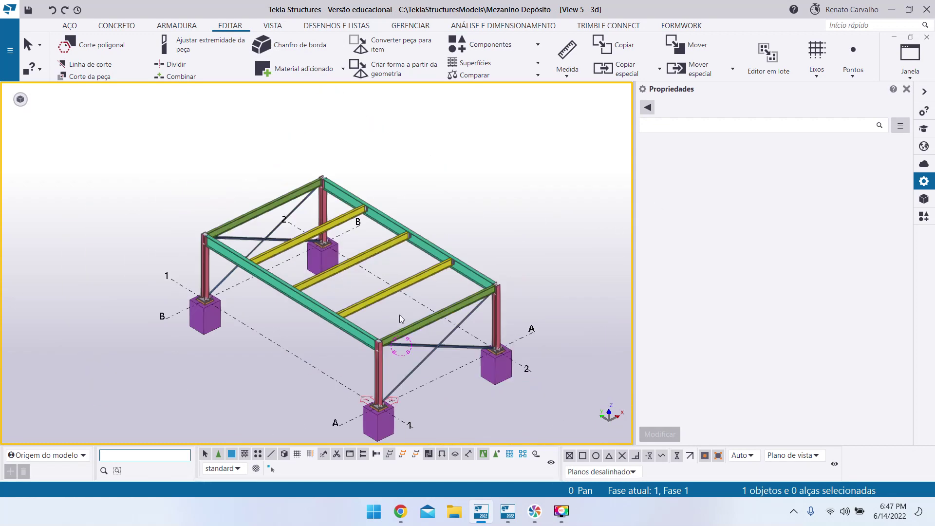
scroll(314, 267, up, 4)
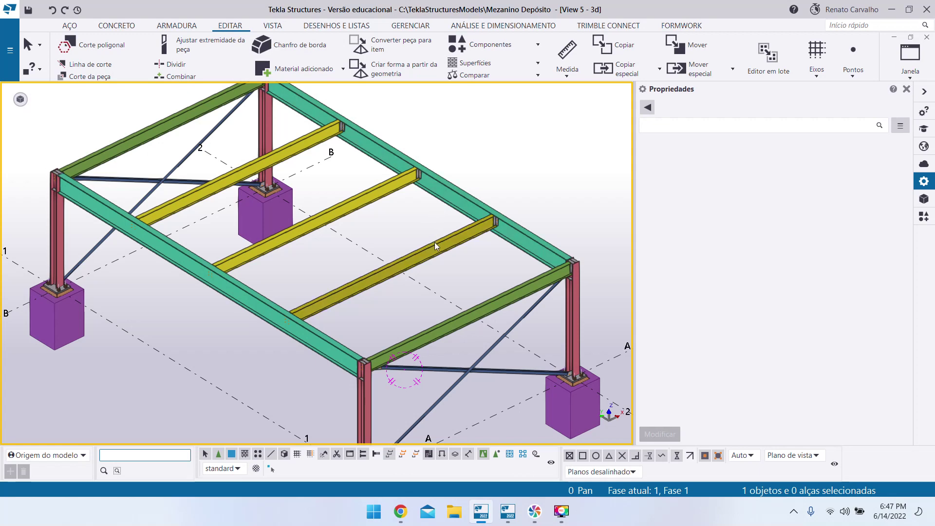
scroll(434, 241, down, 3)
scroll(424, 266, up, 3)
scroll(454, 340, down, 4)
scroll(496, 171, up, 3)
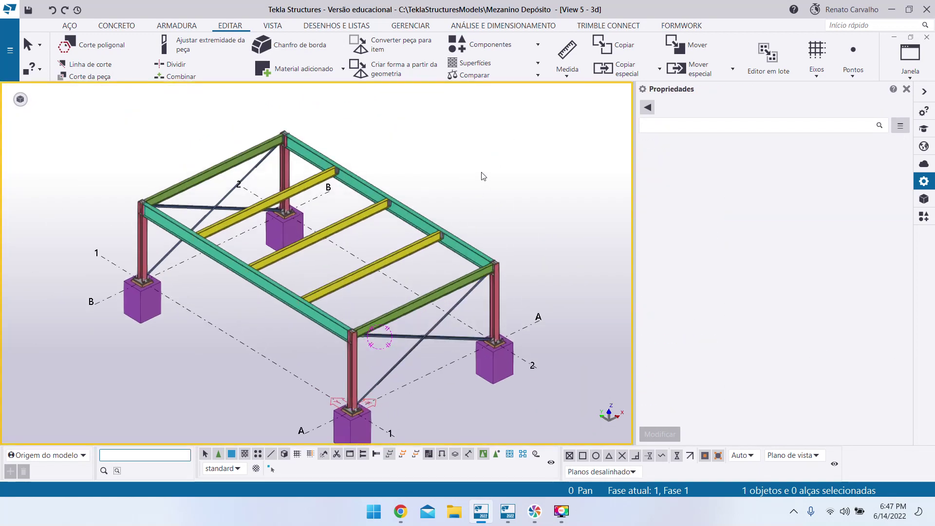
scroll(485, 177, down, 2)
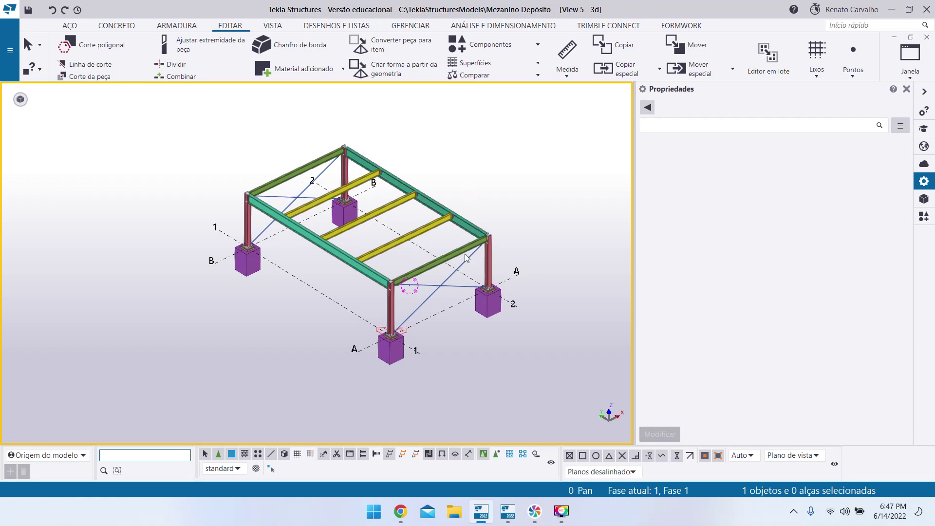
scroll(340, 331, up, 3)
scroll(338, 327, down, 2)
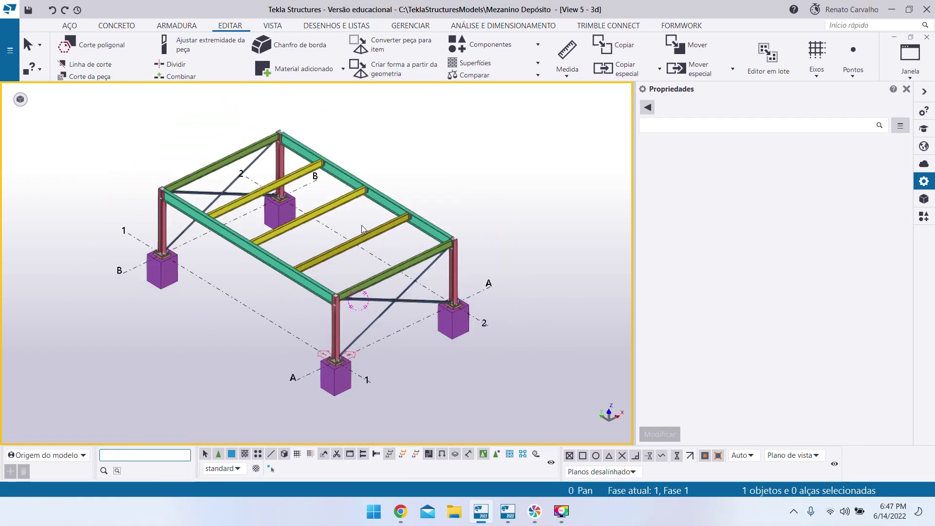
Select the yellow secondary beam nearest grid line A, check its name in the properties, and deselect it unmodified.
click(358, 238)
scroll(311, 243, up, 1)
scroll(358, 245, up, 4)
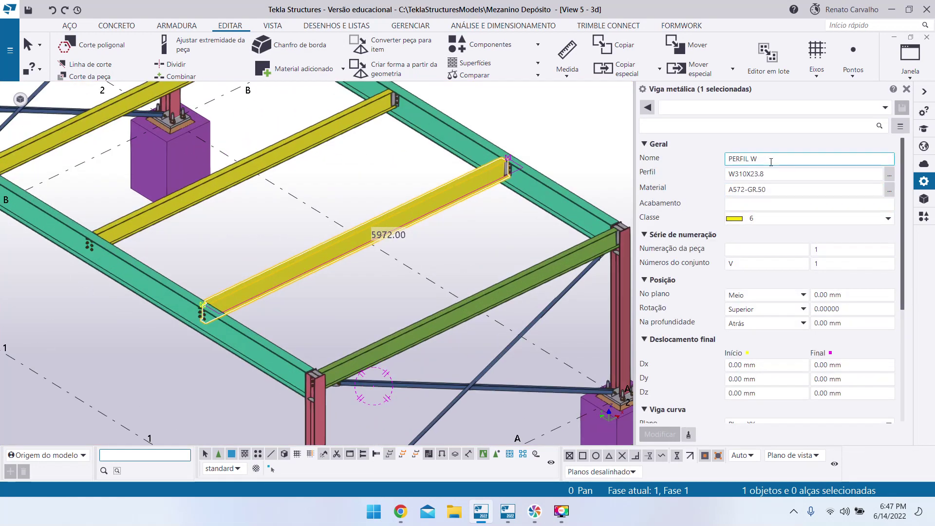
scroll(468, 241, down, 4)
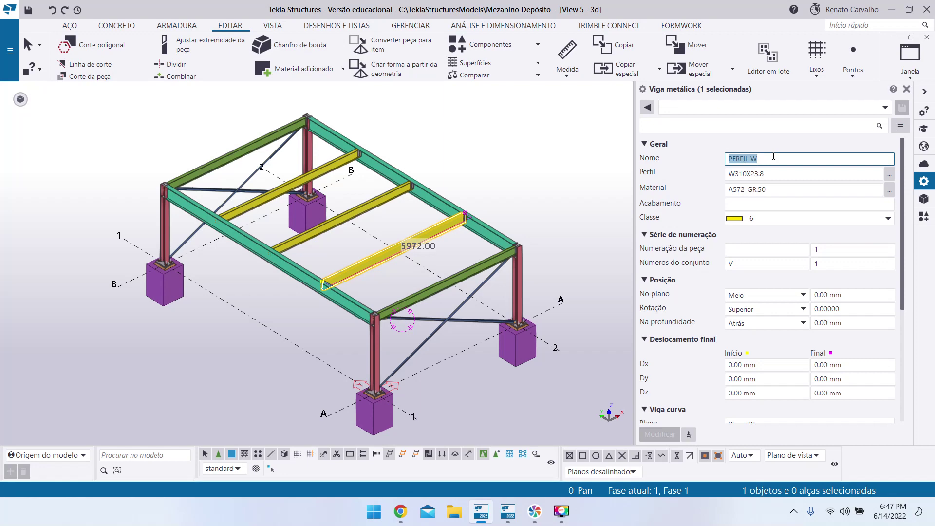
click(518, 205)
click(425, 240)
click(571, 204)
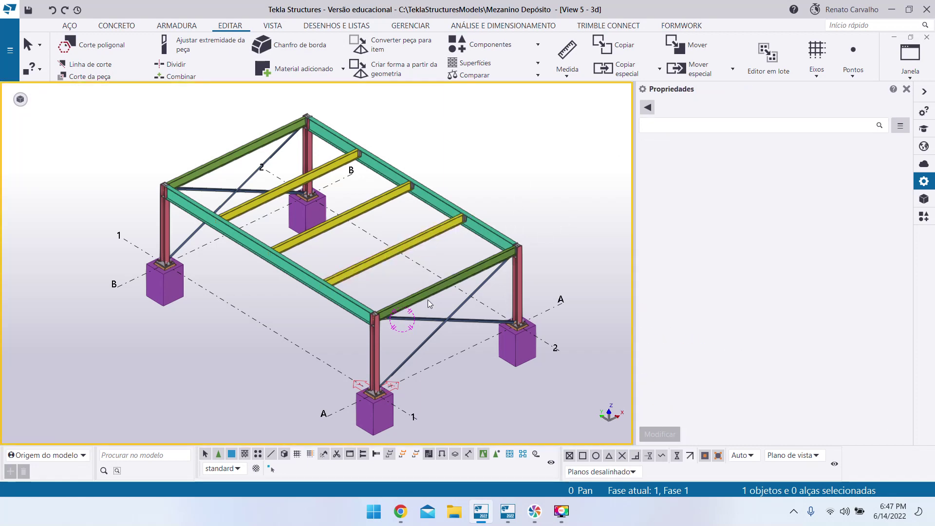
Select the green end beam on grid line A to highlight it, and clear the selection without changing anything.
click(426, 294)
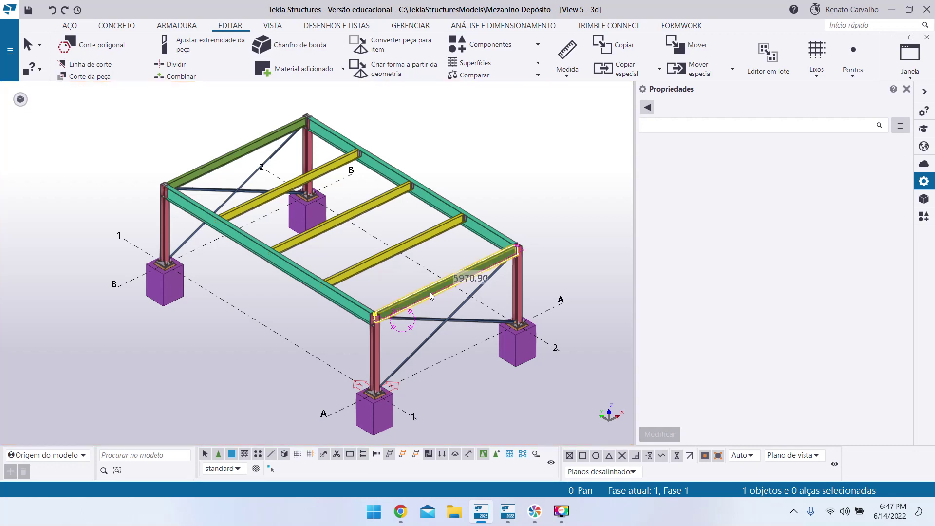
click(489, 343)
scroll(444, 335, down, 3)
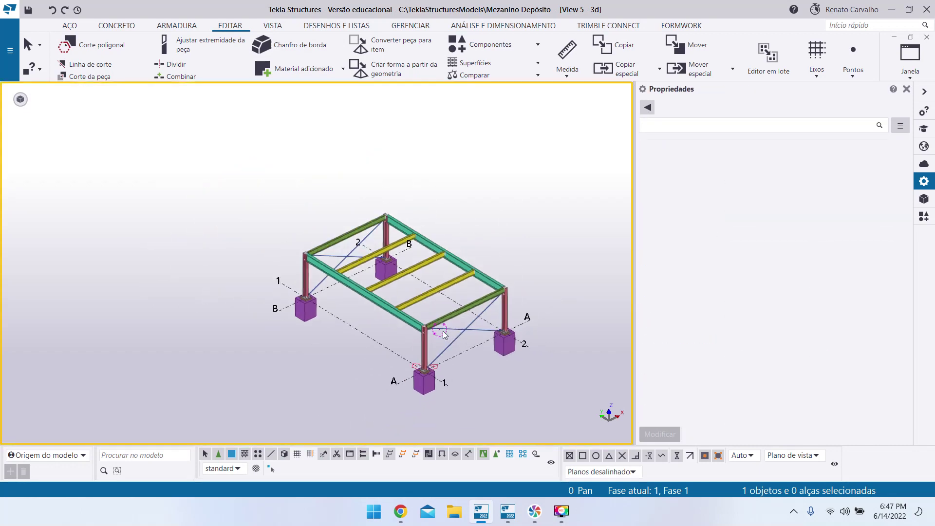
click(427, 297)
click(406, 289)
scroll(383, 272, up, 3)
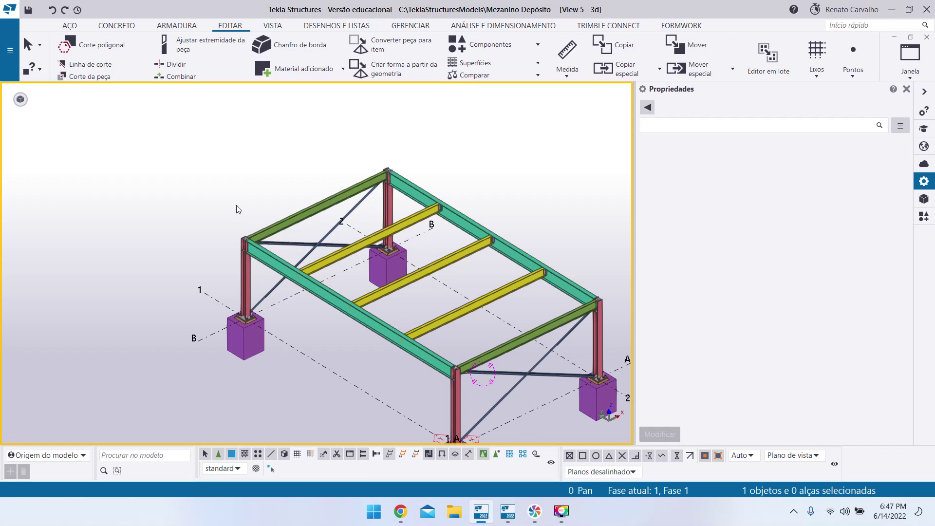
scroll(224, 181, down, 3)
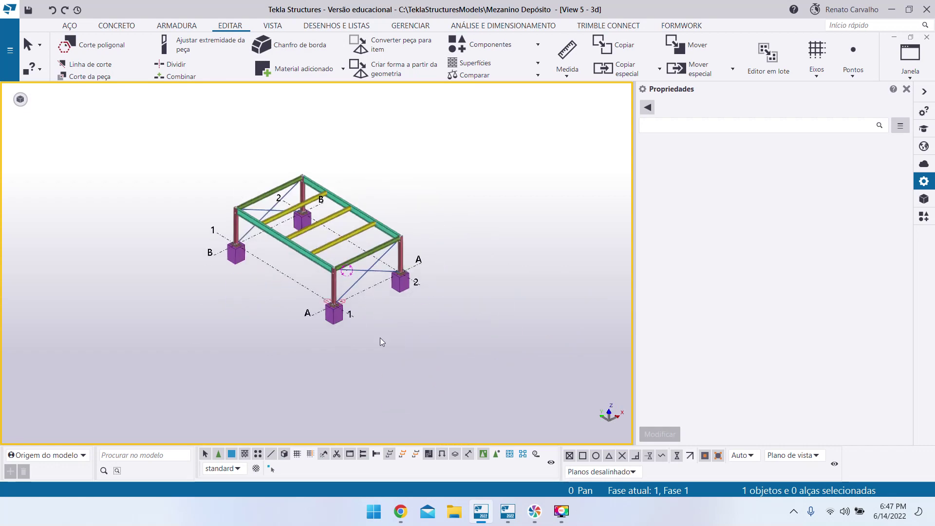
scroll(384, 341, down, 1)
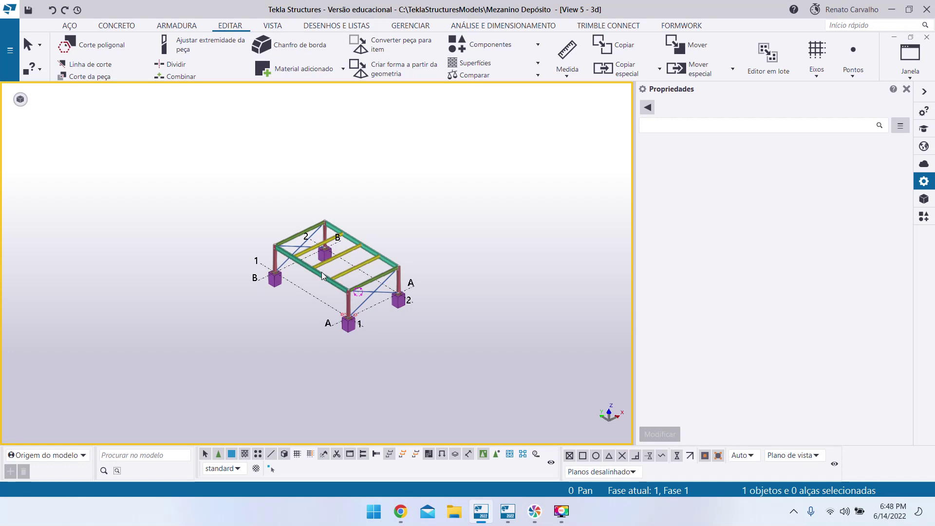
scroll(321, 271, up, 3)
scroll(319, 289, up, 2)
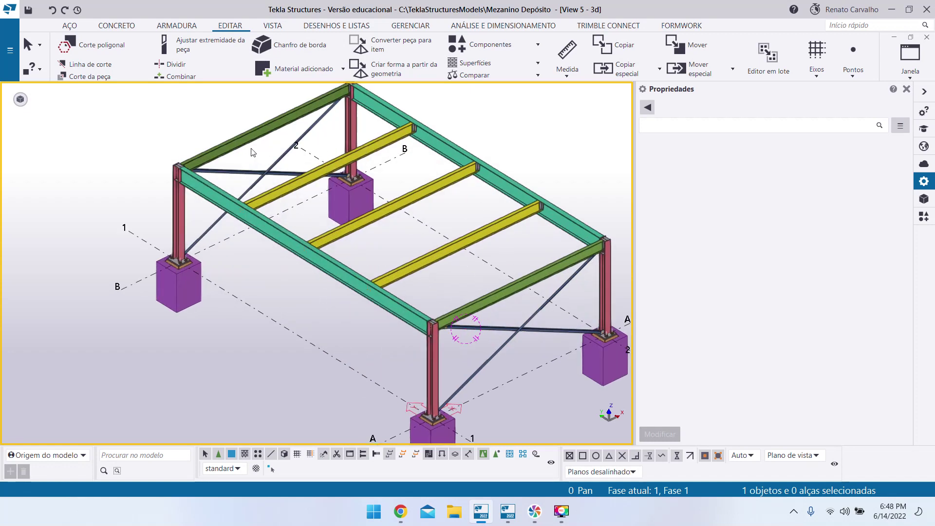